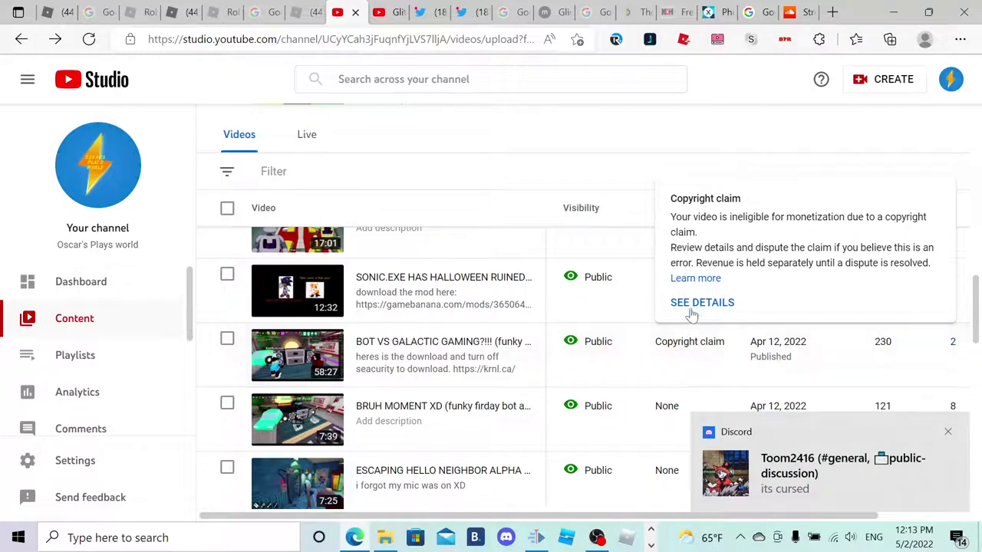
Mute all sound while the claimed song GHOST plays in the "BOT VS GALACTIC GAMING?!!!" video, then close its copyright summary.
left_click(691, 307)
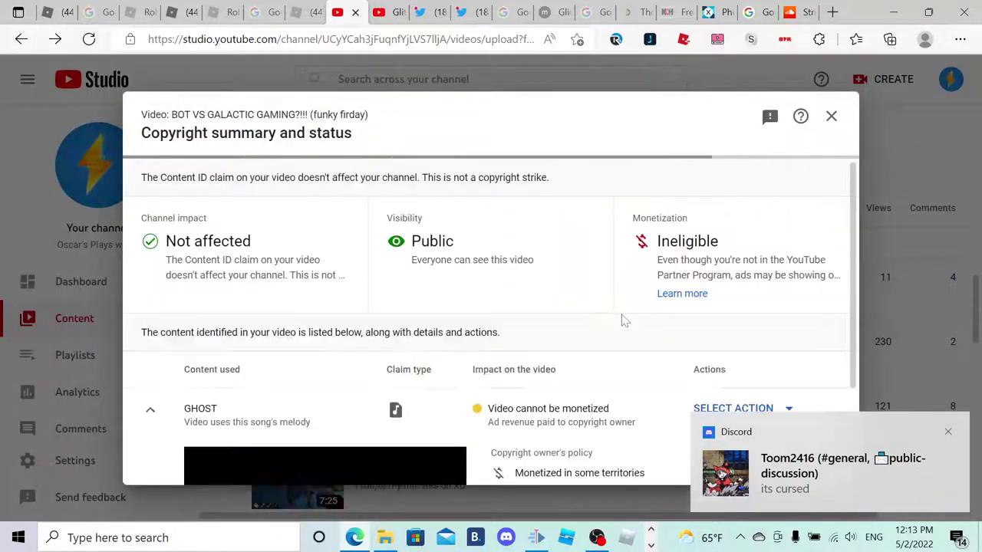
scroll(625, 320, "down", 2)
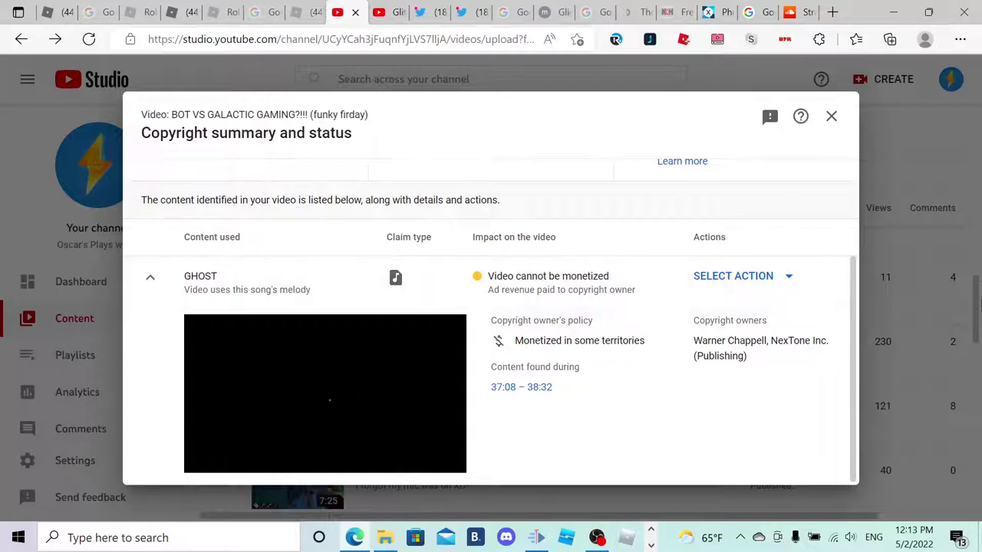
left_click(782, 278)
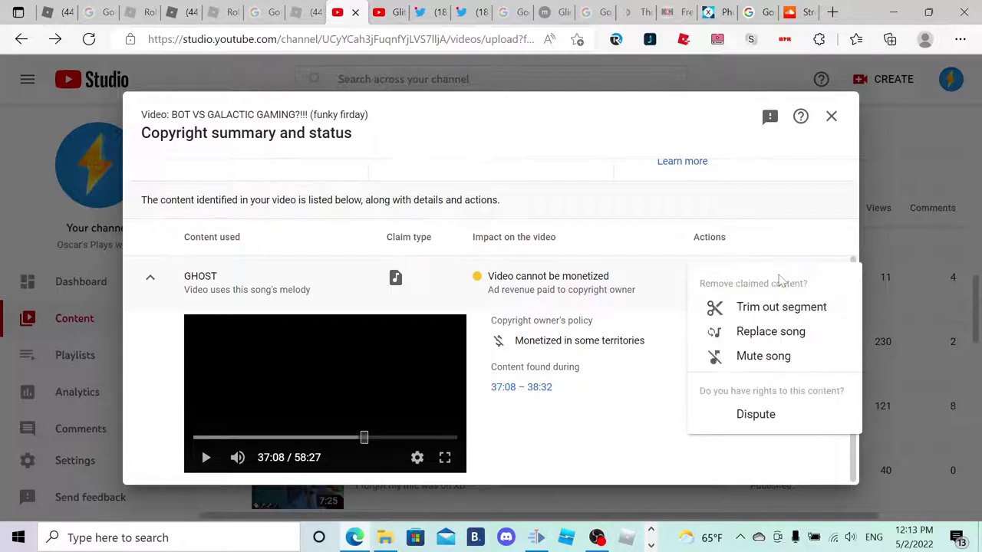
left_click(790, 353)
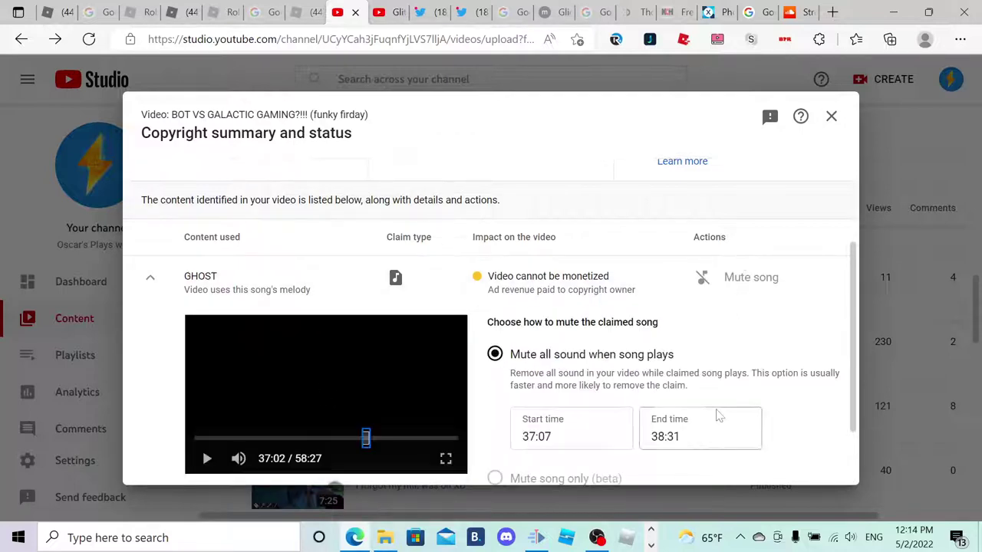
scroll(660, 422, "down", 1)
left_click(565, 461)
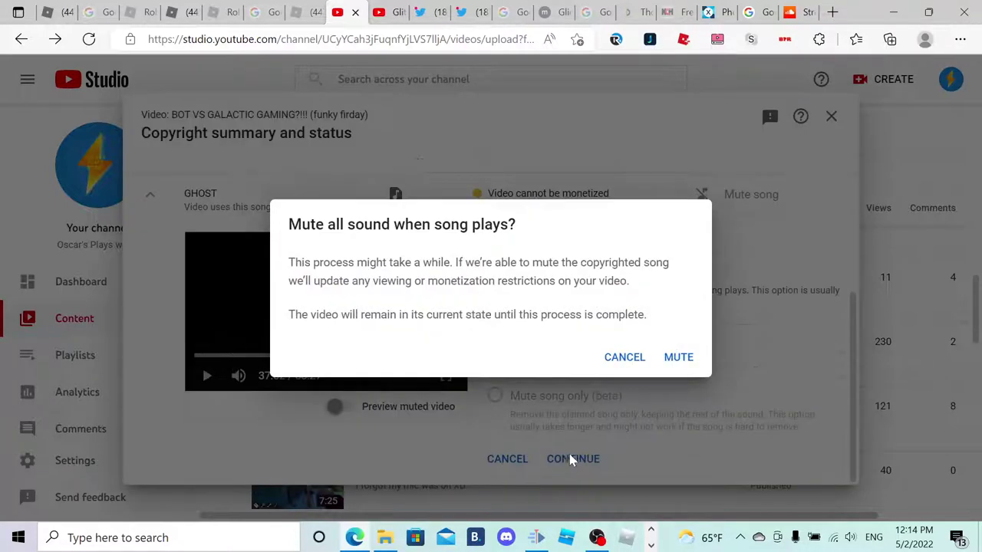
left_click(678, 357)
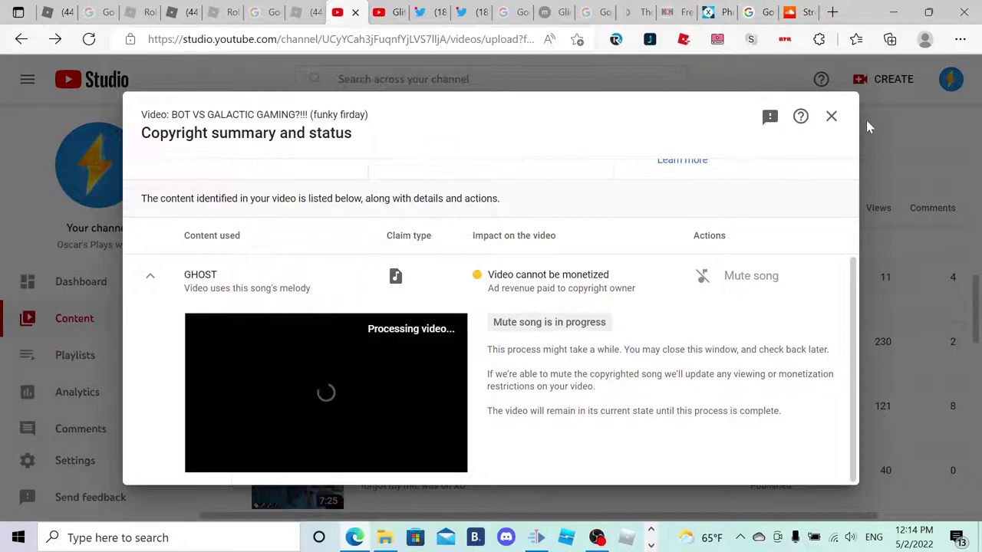
left_click(832, 116)
Review the claimed songs in the copyright details of the "how to get the new daycare 2 easter blade!" video.
scroll(432, 328, "down", 3)
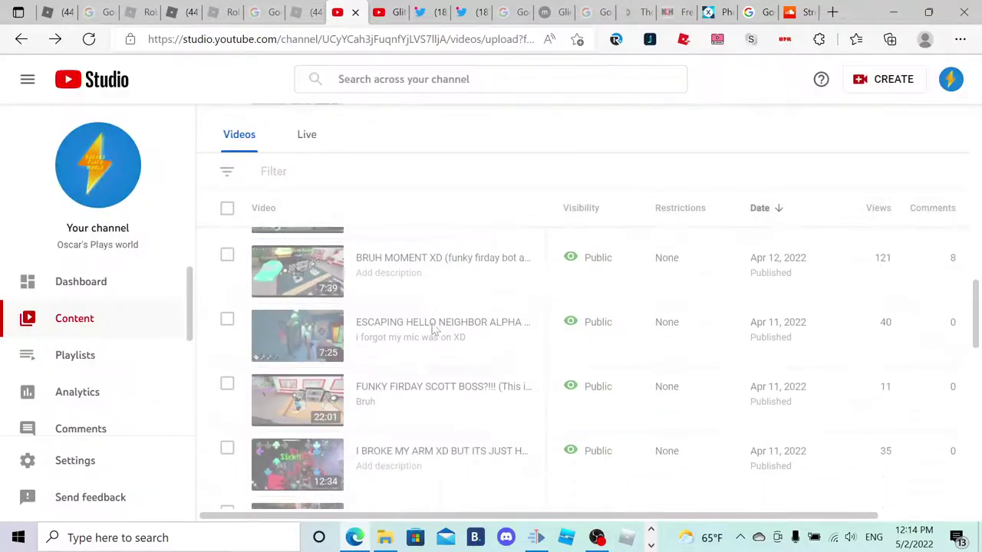
scroll(432, 329, "up", 3)
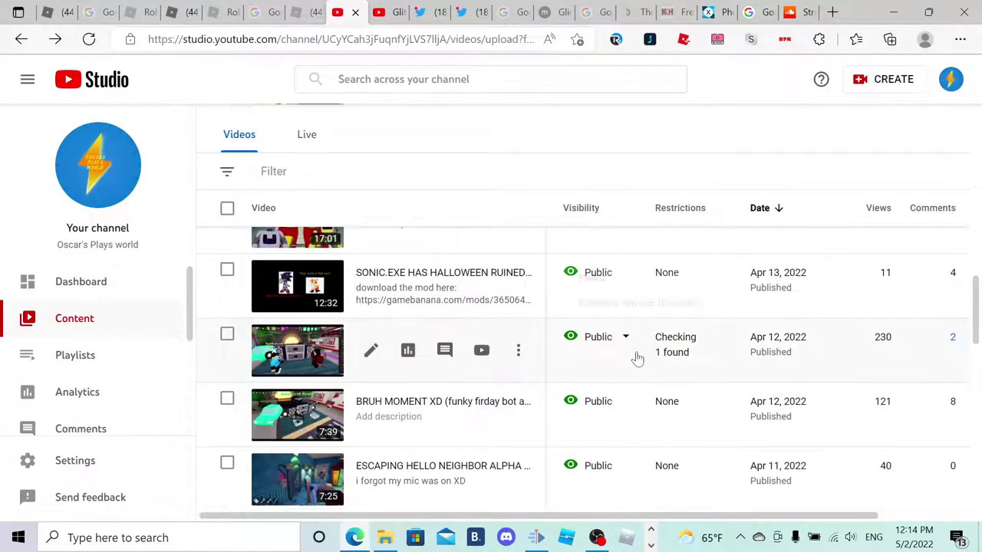
scroll(637, 353, "down", 8)
scroll(637, 353, "down", 1)
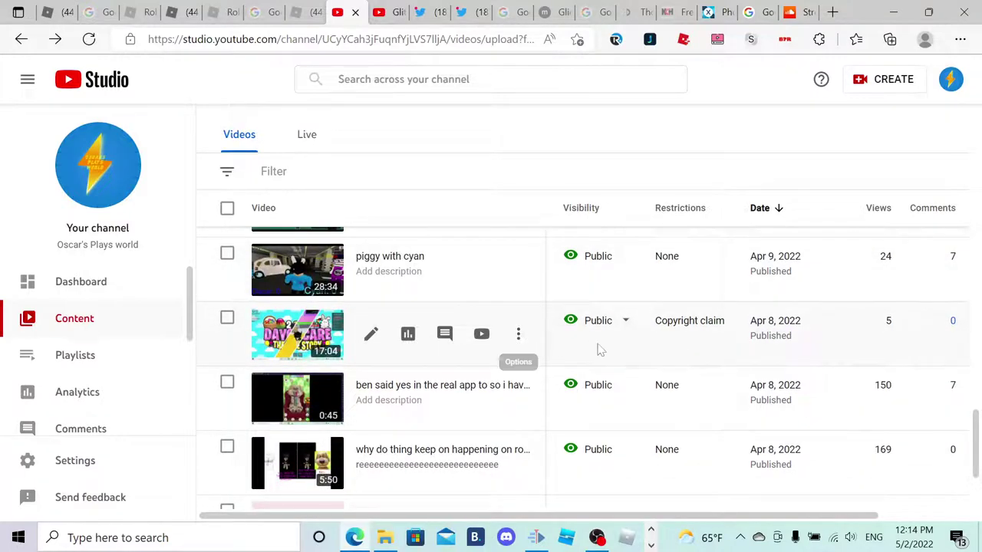
mouse_move(679, 331)
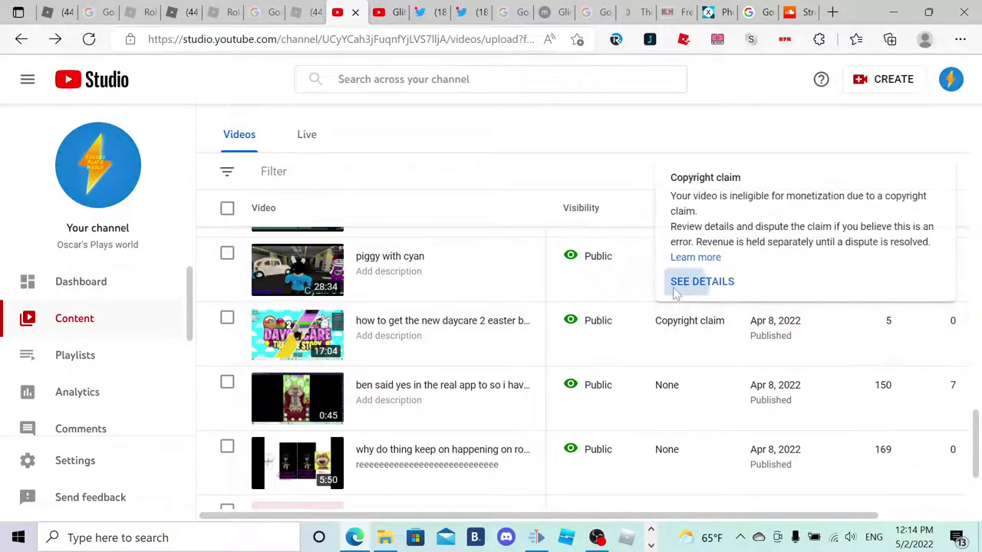
left_click(701, 281)
scroll(688, 311, "down", 3)
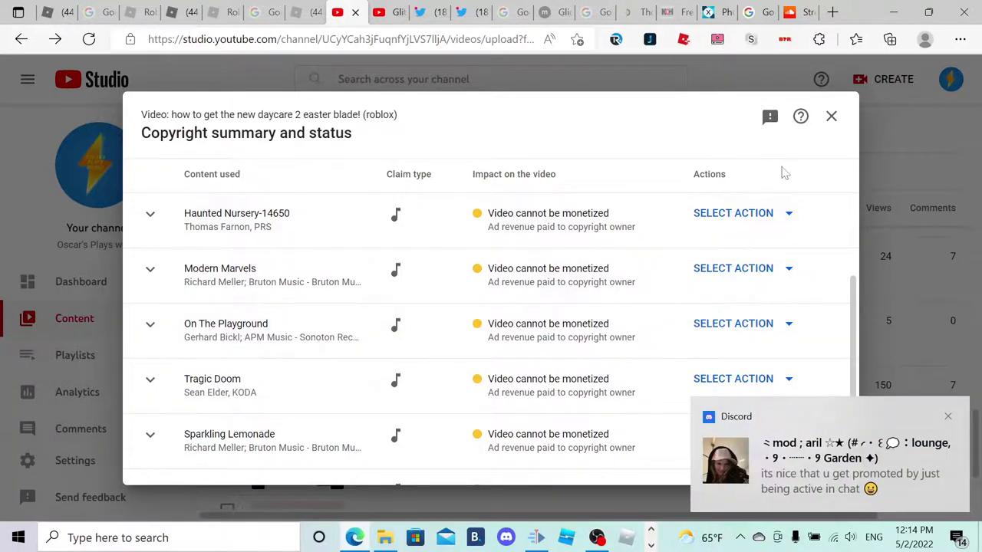
left_click(831, 116)
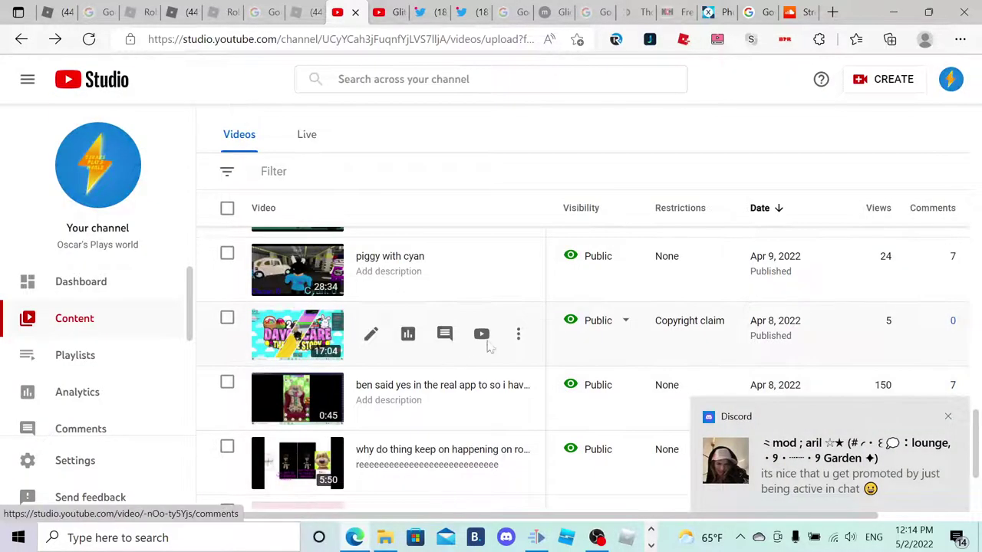
Permanently delete the "how to get the new daycare 2 easter blade! (roblox)" video, acknowledging that deletion can't be undone.
left_click(518, 334)
left_click(420, 439)
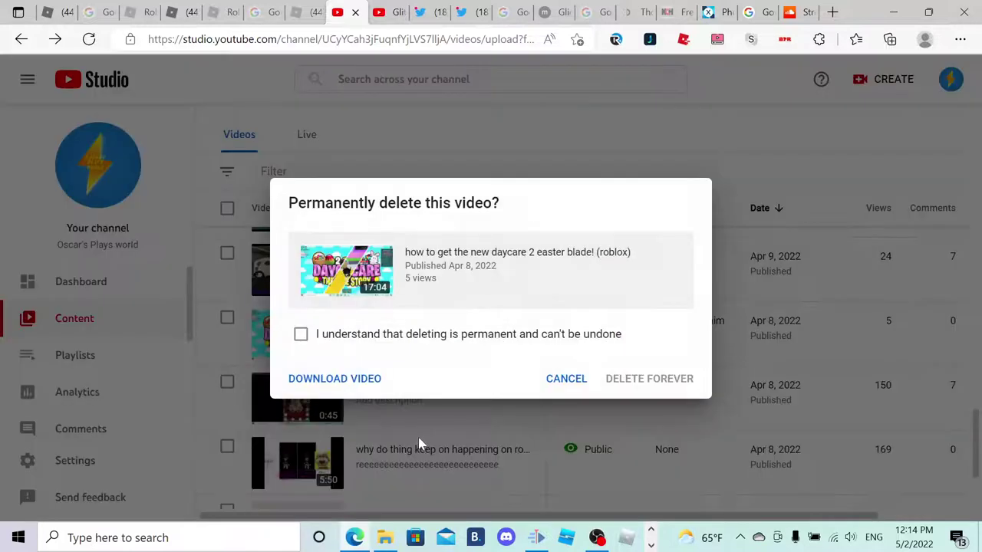
left_click(585, 337)
left_click(637, 379)
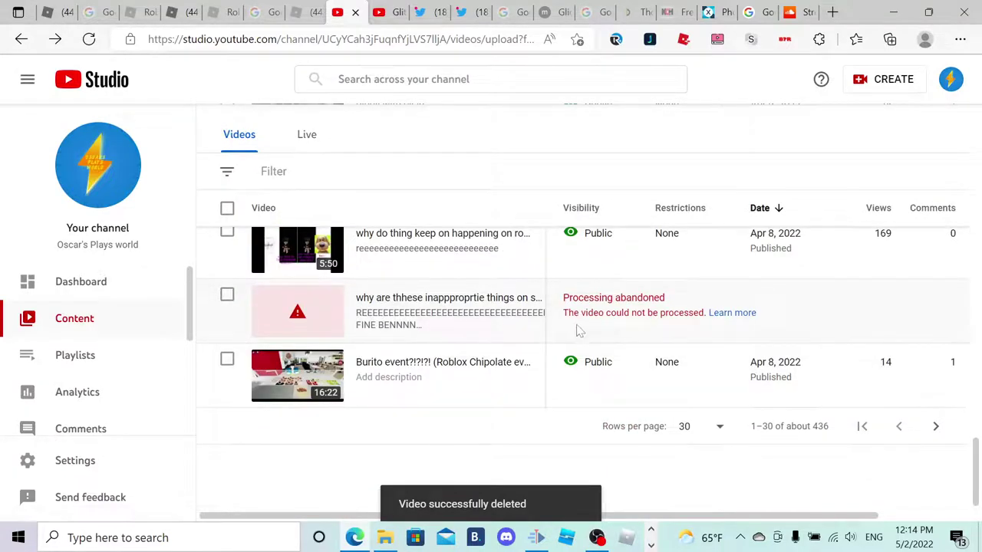
Set the channel's video list to show 50 rows per page.
scroll(322, 443, "up", 2)
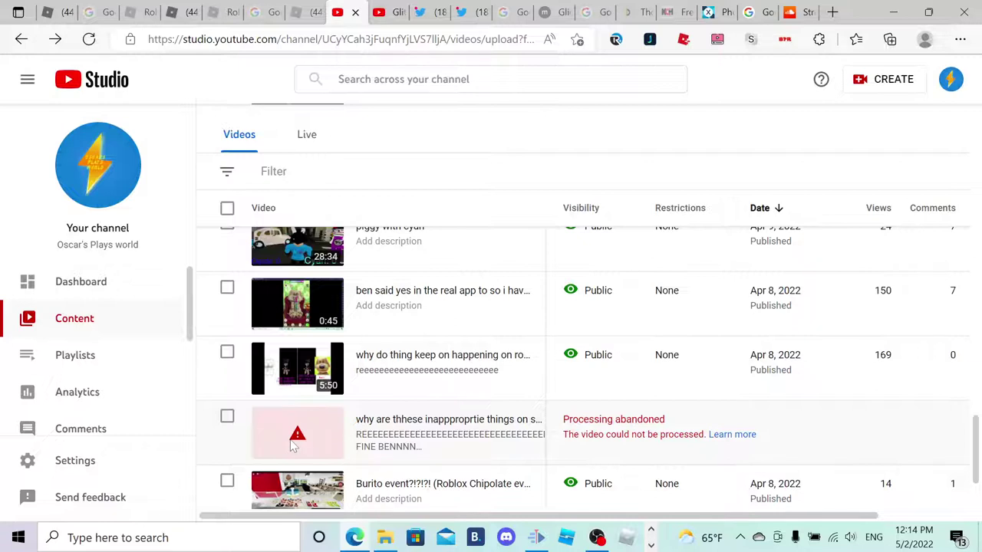
scroll(549, 372, "down", 1)
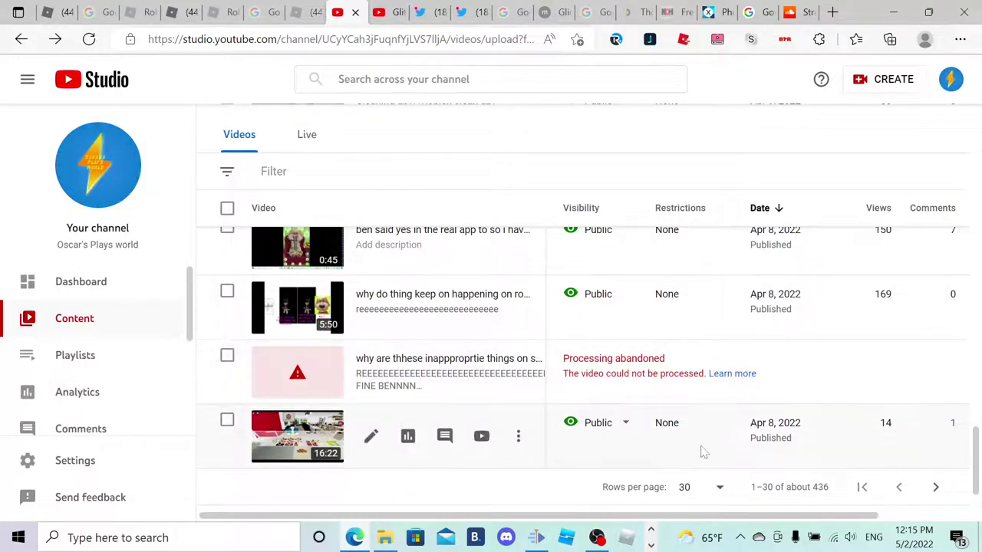
scroll(811, 451, "down", 1)
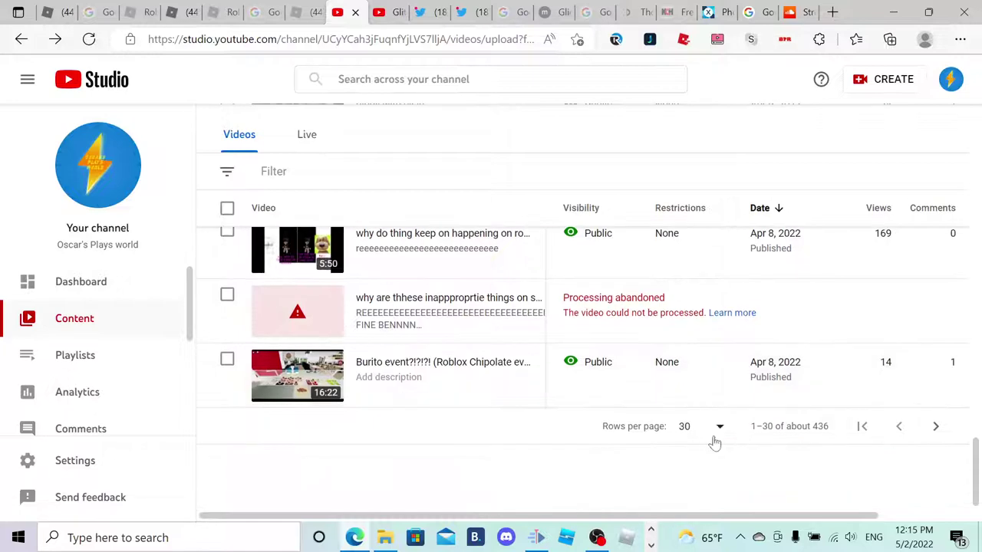
left_click(690, 431)
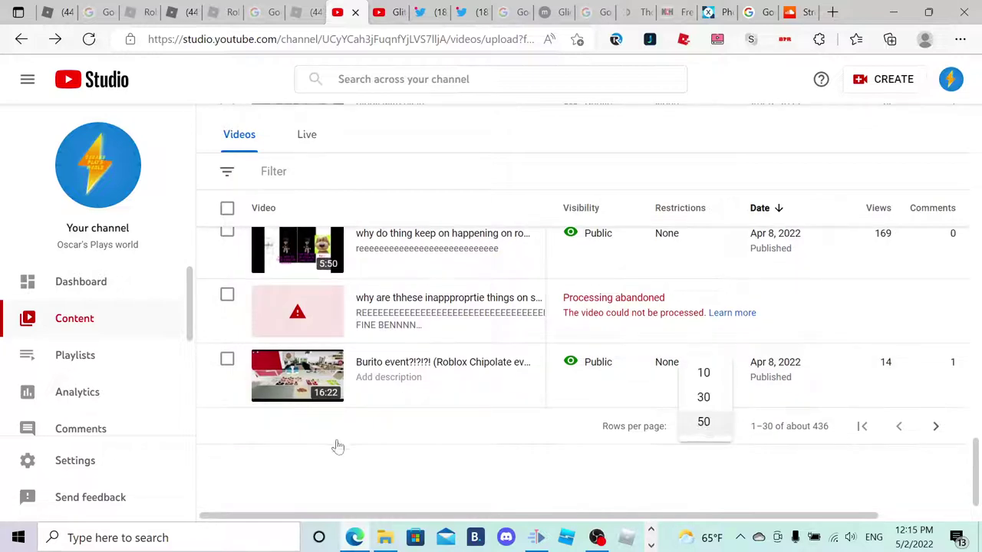
left_click(680, 428)
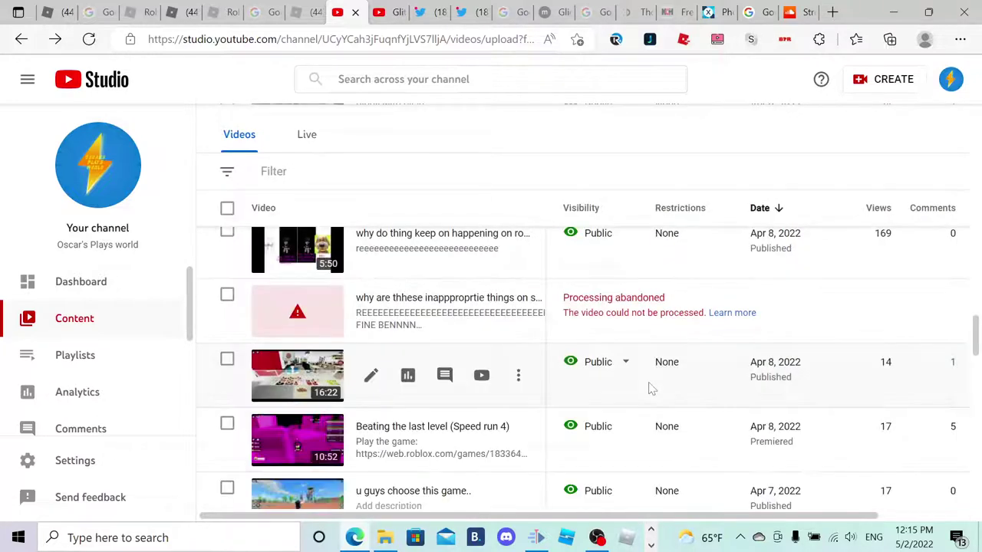
Check the remaining videos on this page for copyright claims and go to the next page of the list.
scroll(648, 389, "down", 6)
scroll(648, 389, "down", 15)
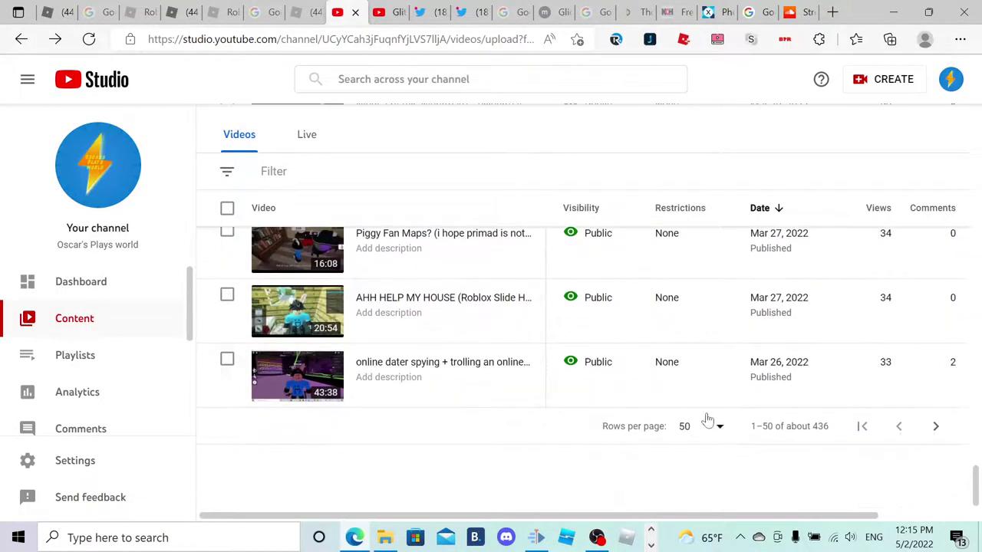
left_click(935, 427)
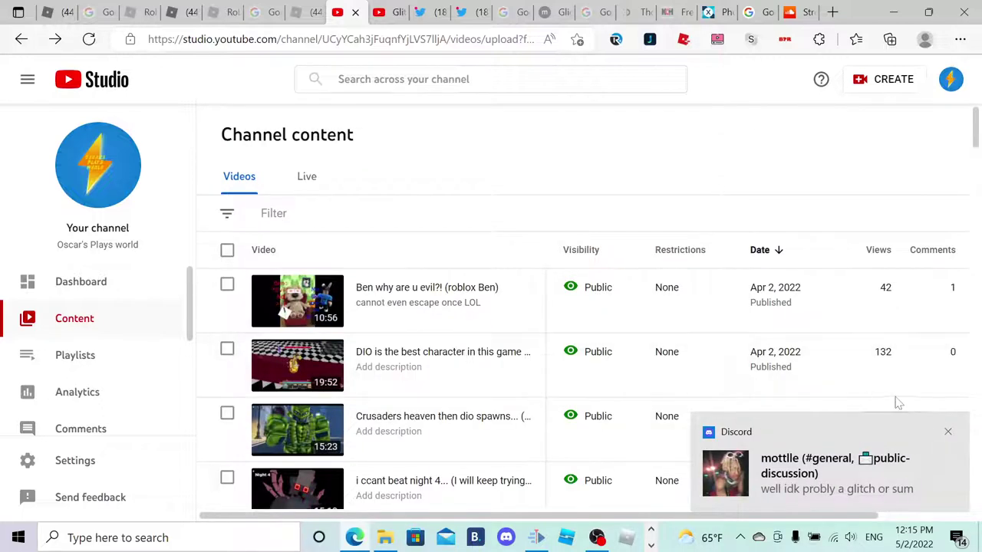
Find the claimed video "eletrnal insolence chapter 2?!" in the list and open its copyright claim details.
scroll(708, 263, "down", 10)
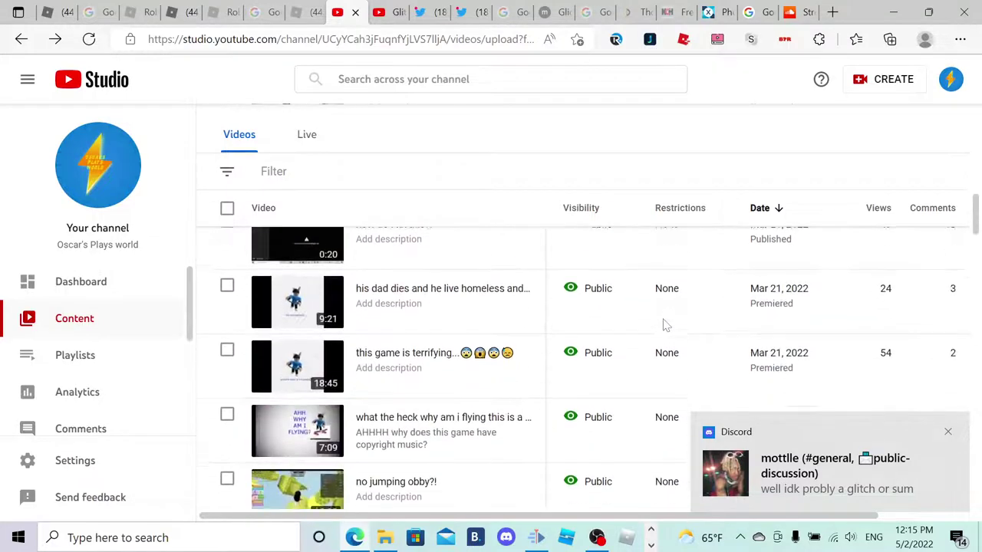
scroll(665, 325, "down", 1)
scroll(664, 325, "up", 3)
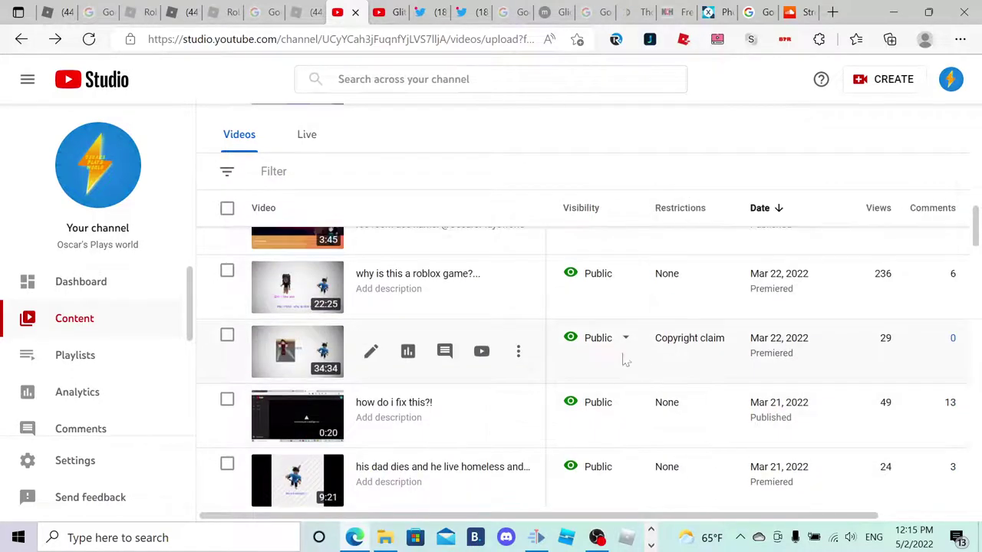
mouse_move(668, 347)
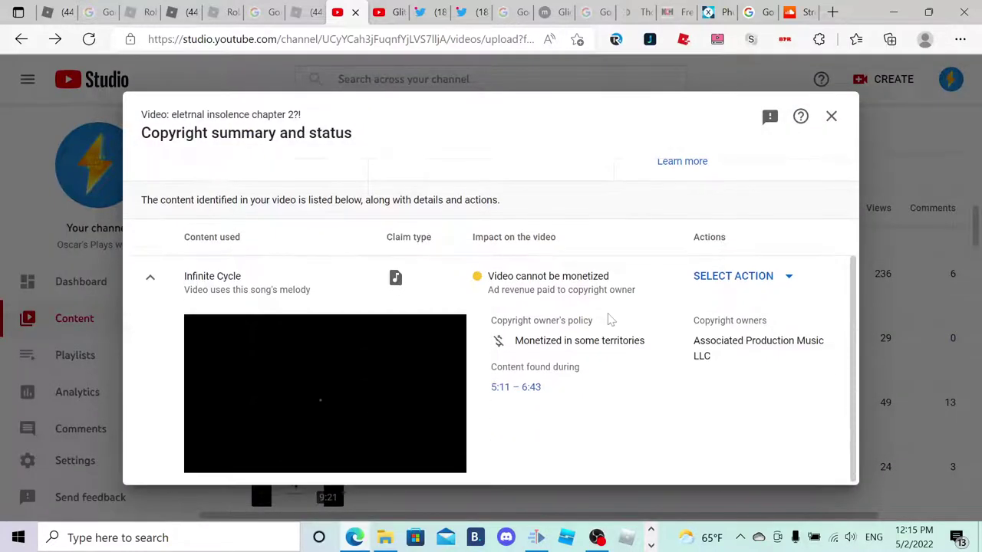
Mute all sound while the claimed song Infinite Cycle plays, and close the video's copyright summary.
left_click(768, 282)
left_click(765, 356)
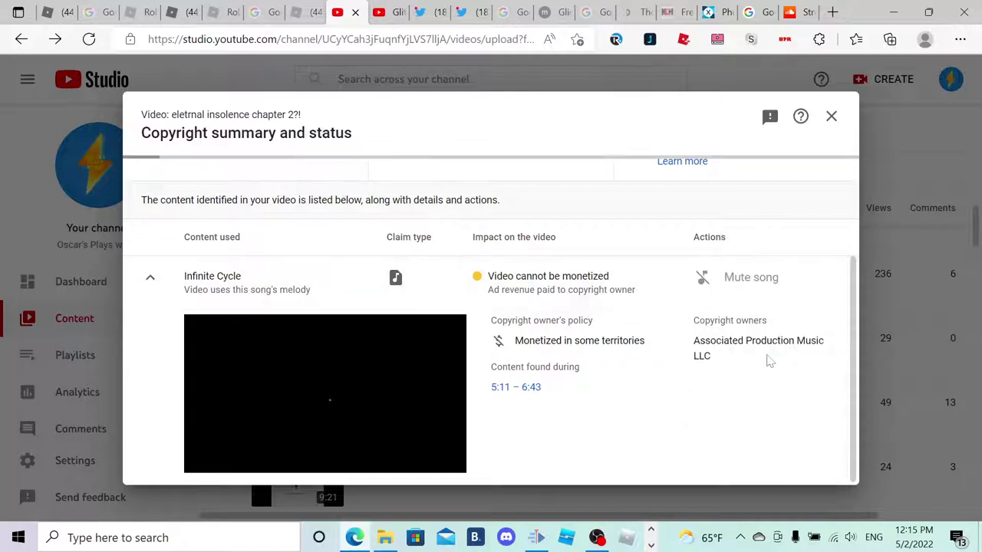
scroll(765, 360, "down", 1)
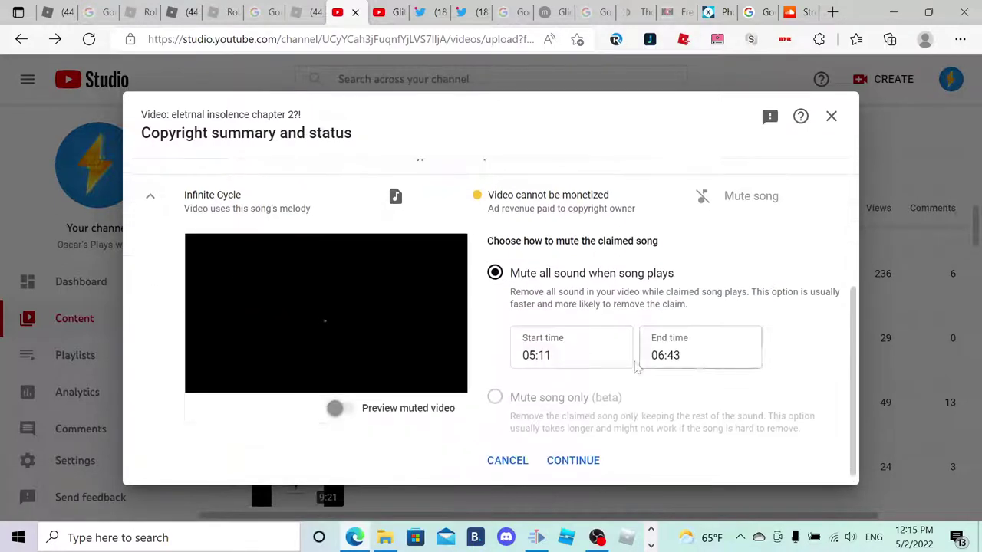
left_click(585, 463)
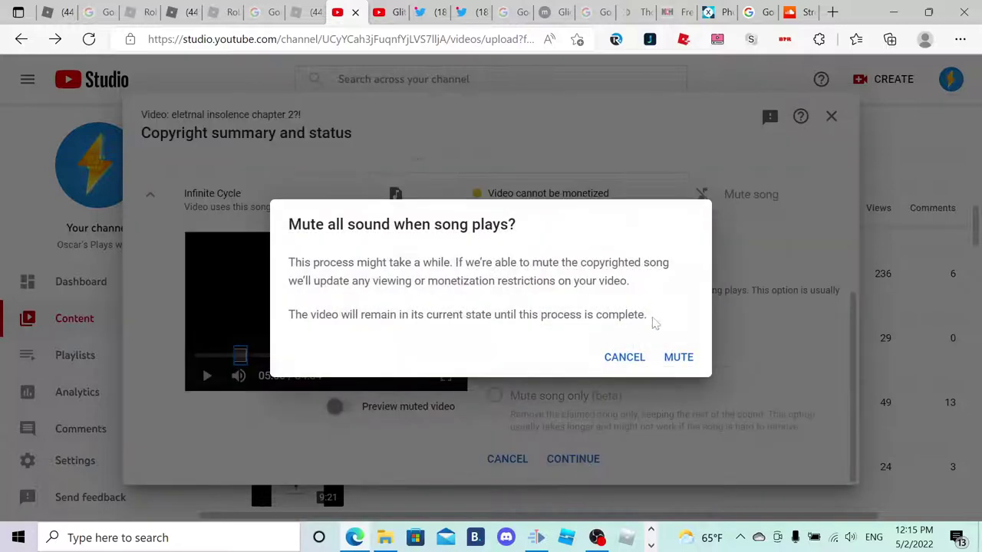
left_click(680, 357)
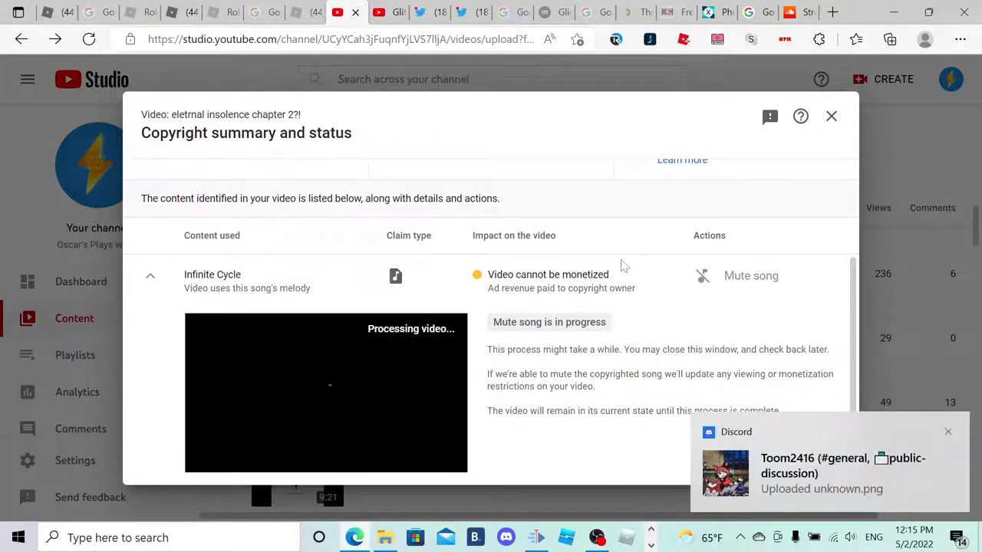
left_click(830, 116)
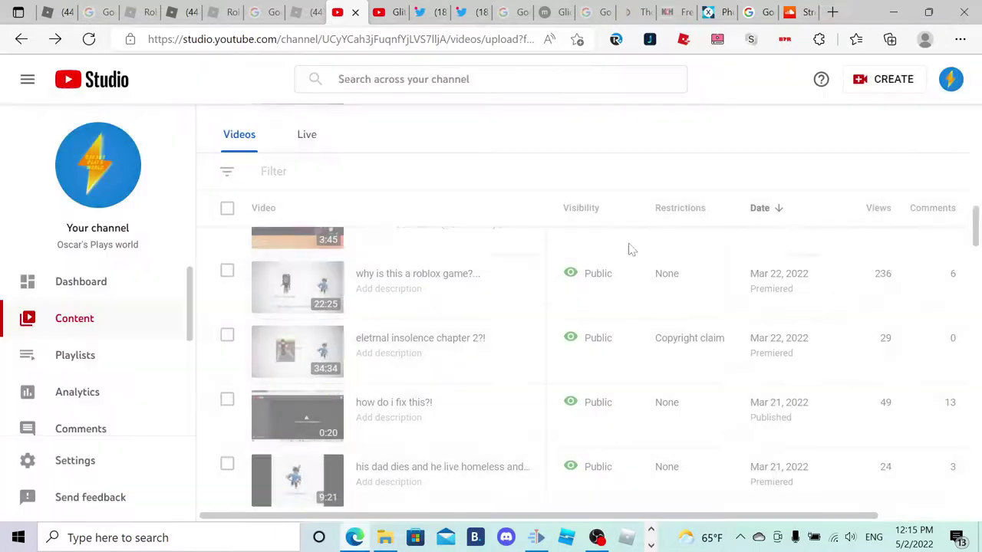
Find the claimed video "Magic show story 2?! (Harry died)" further down the list and open its copyright claim details.
scroll(606, 257, "down", 3)
scroll(526, 343, "down", 10)
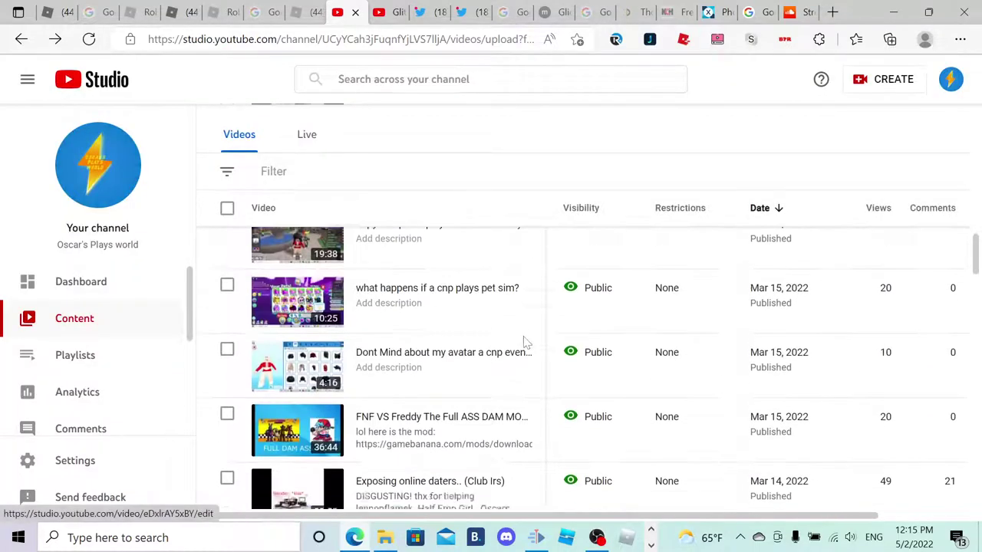
scroll(525, 343, "up", 1)
scroll(525, 343, "down", 2)
scroll(525, 343, "down", 6)
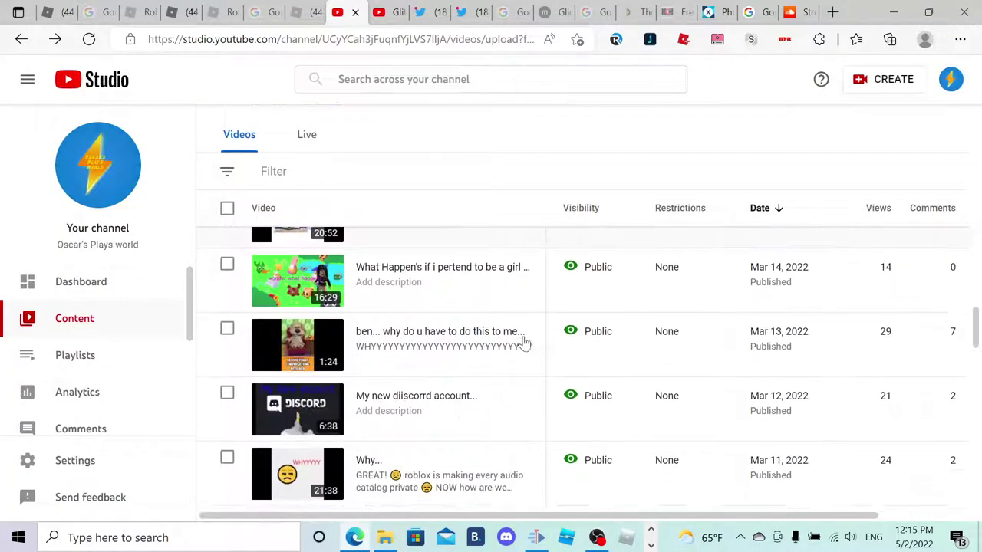
scroll(524, 349, "up", 2)
scroll(524, 352, "up", 6)
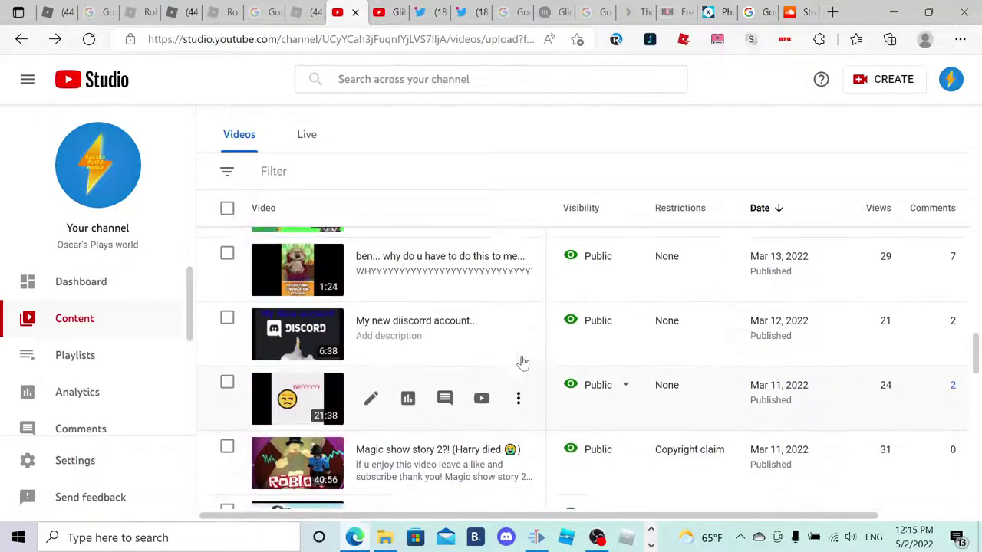
scroll(512, 396, "up", 1)
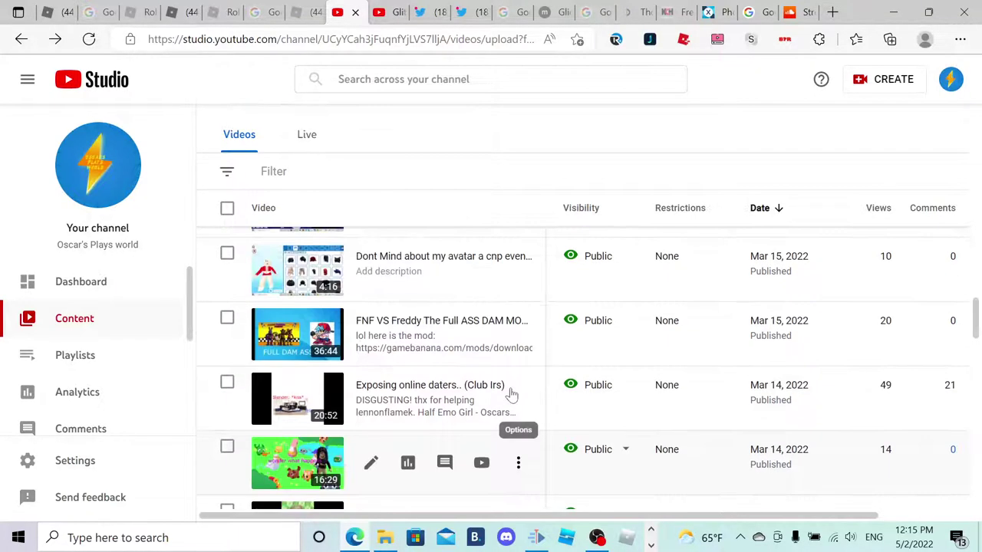
scroll(514, 396, "down", 5)
mouse_move(706, 278)
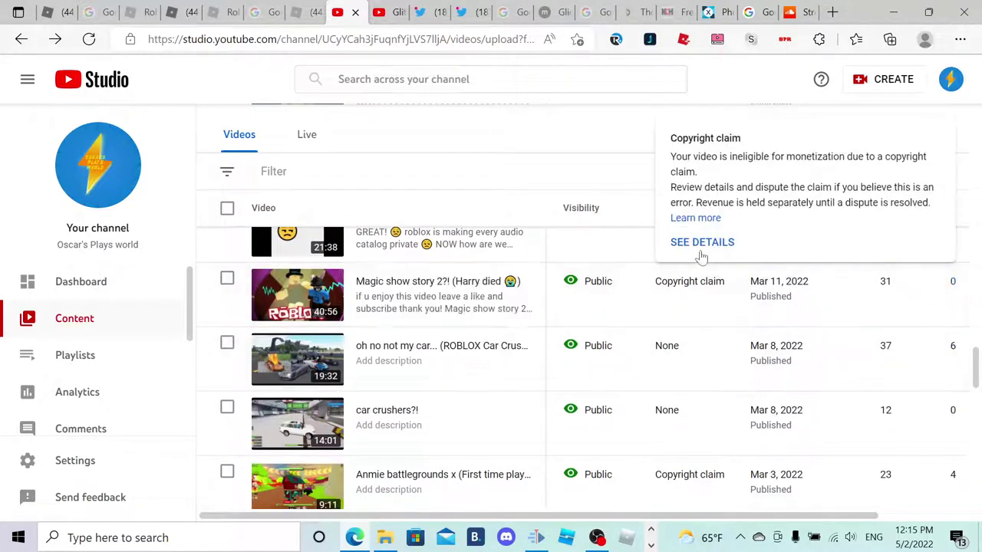
left_click(702, 241)
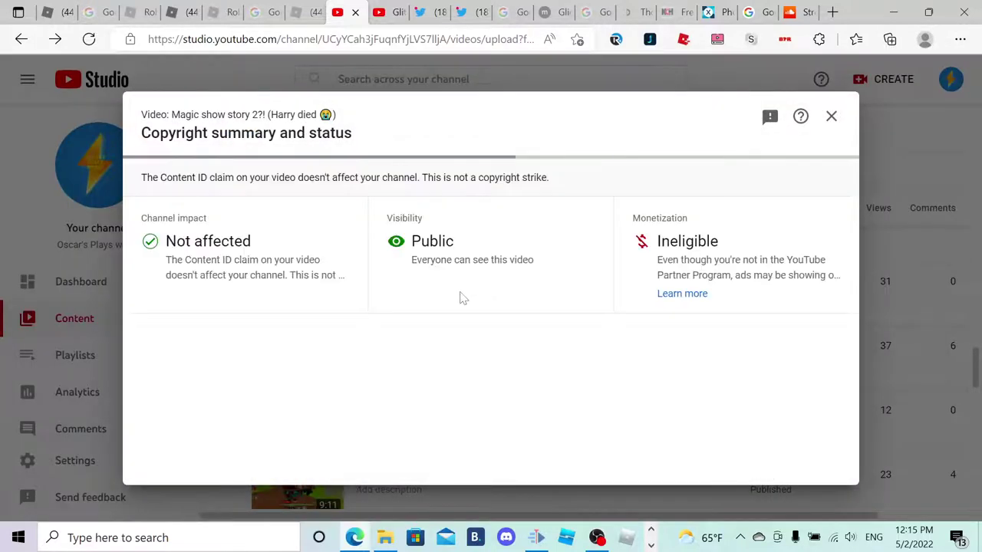
Mute all sound while the claimed song Very Nice Trip plays, and close the video's copyright summary.
scroll(464, 295, "down", 2)
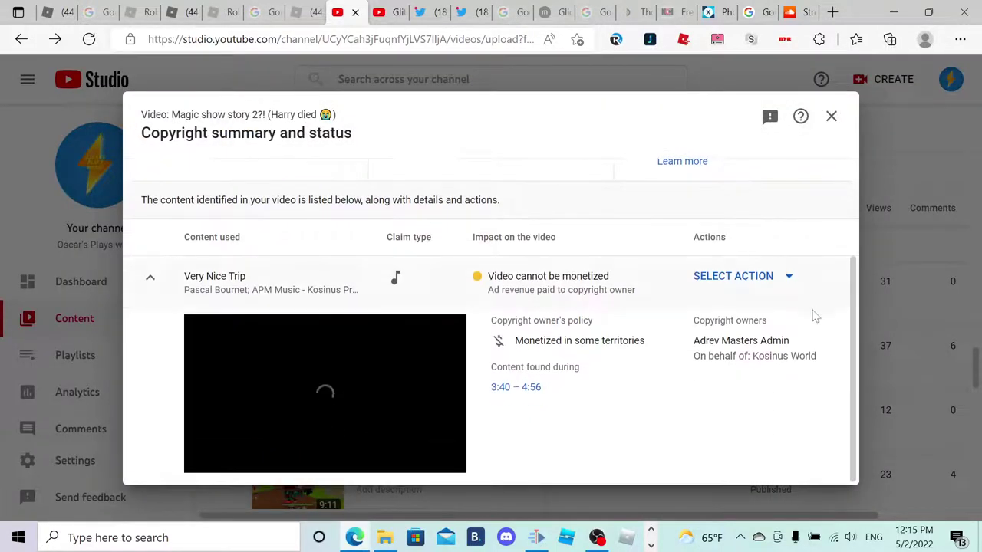
left_click(743, 278)
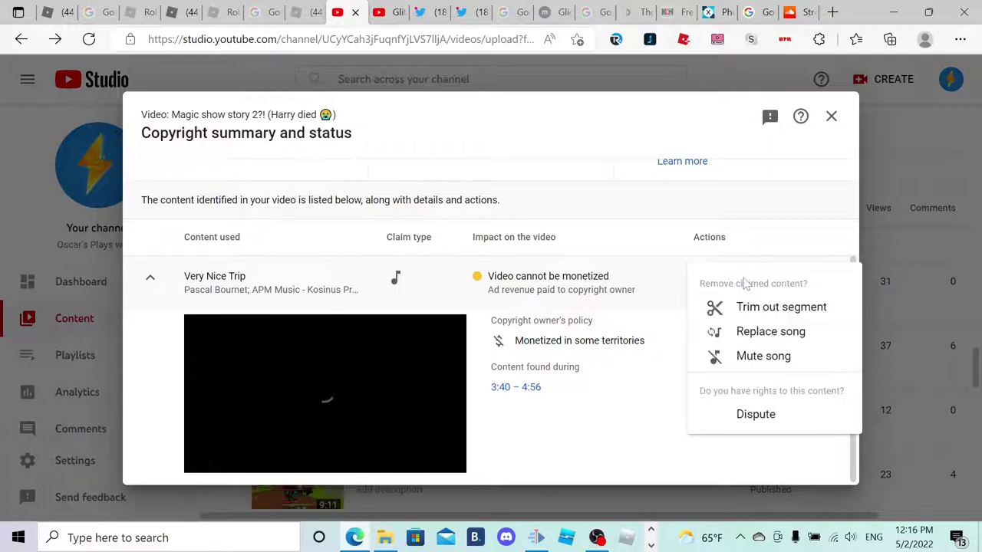
left_click(741, 358)
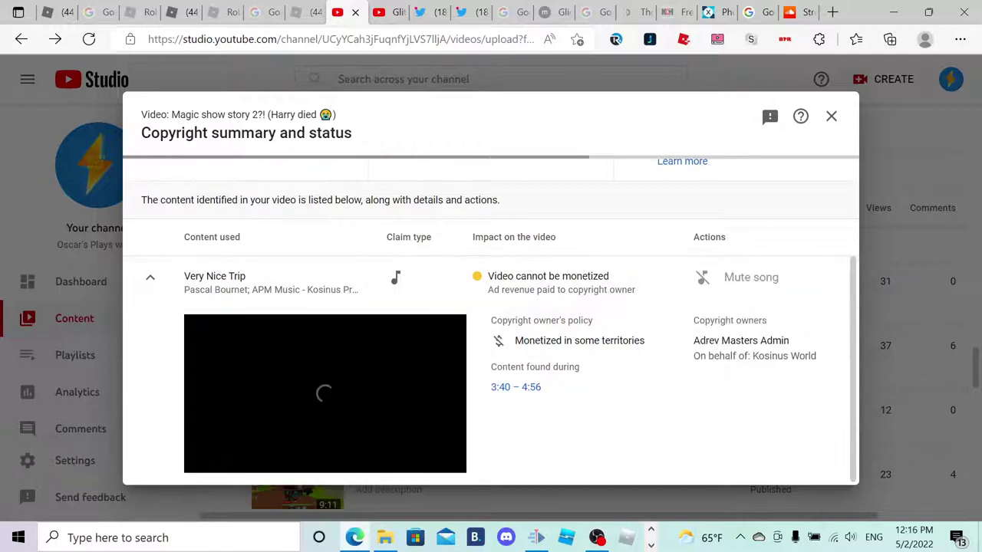
scroll(652, 384, "down", 1)
left_click(588, 459)
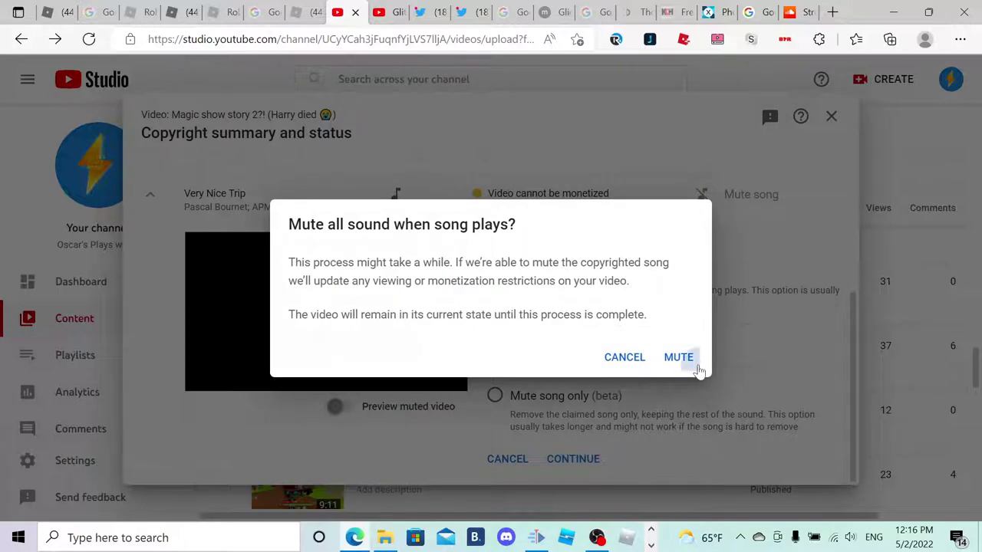
left_click(697, 363)
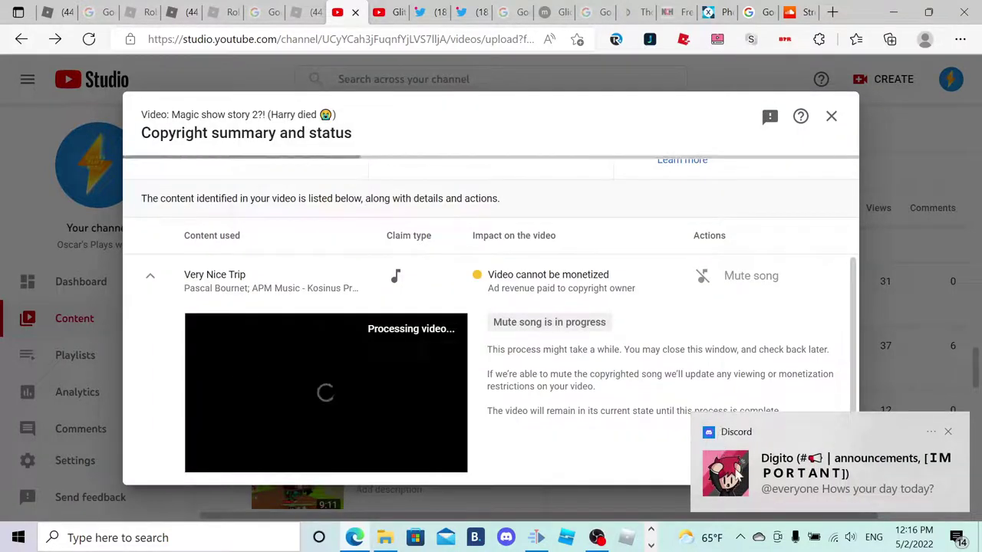
left_click(715, 476)
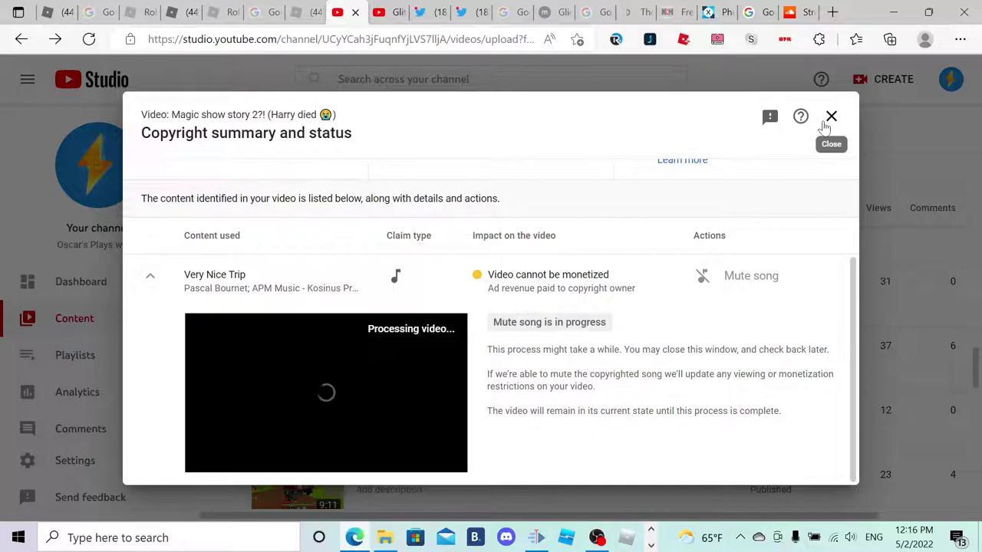
left_click(828, 119)
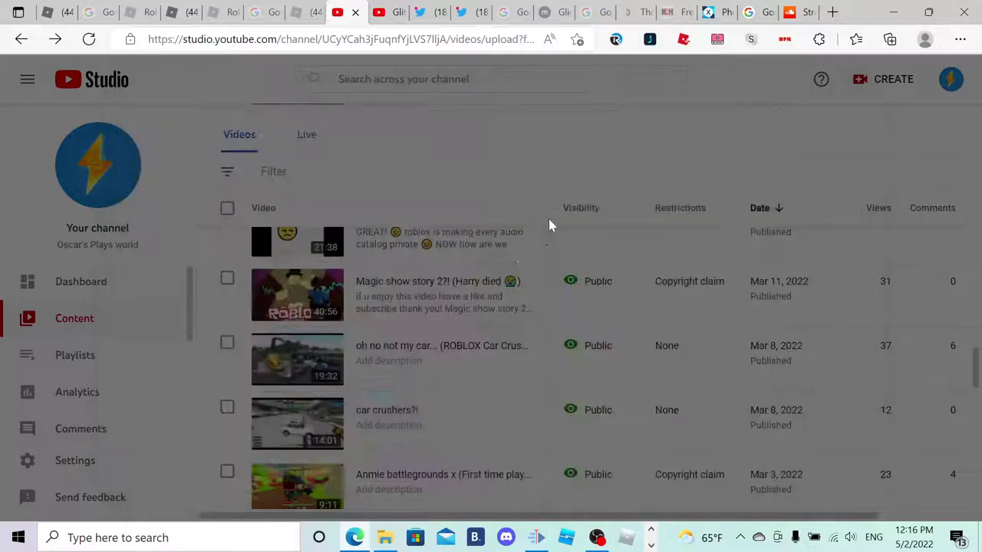
Look through the videos further down the list for copyright claims and other restrictions.
scroll(542, 508, "down", 3)
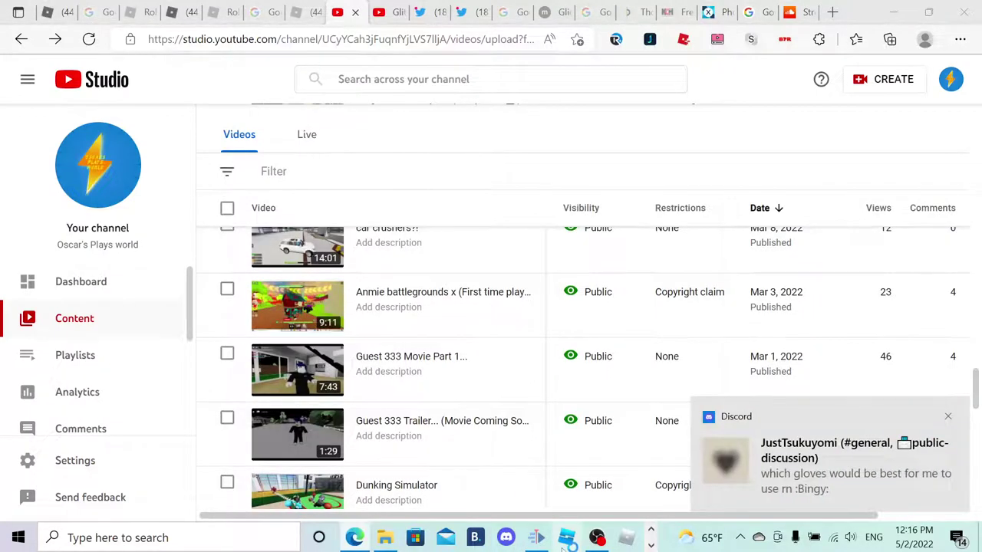
mouse_move(597, 537)
mouse_move(640, 481)
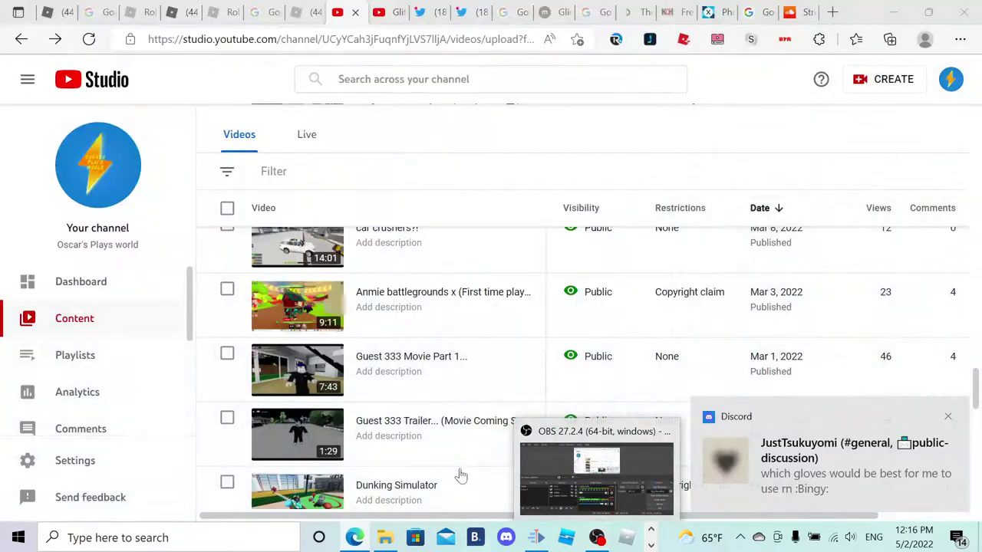
scroll(472, 407, "down", 2)
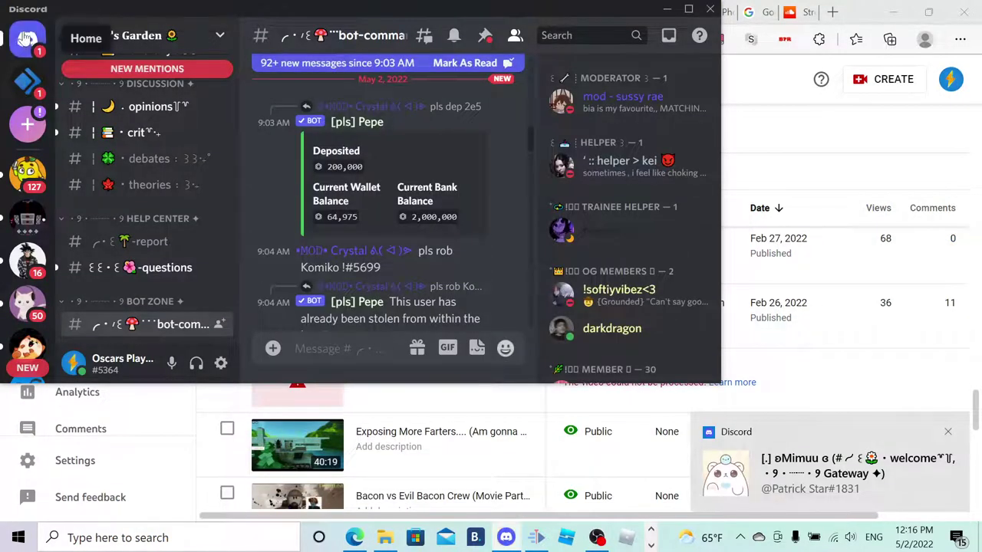
Switch to Discord, view the pending friend requests, and return to the YouTube Studio video list.
left_click(25, 38)
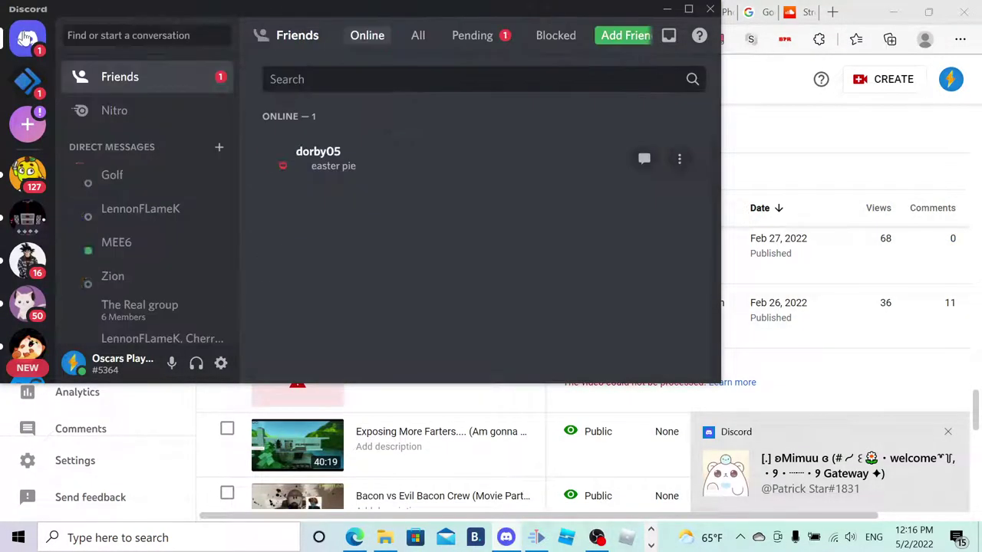
left_click(474, 35)
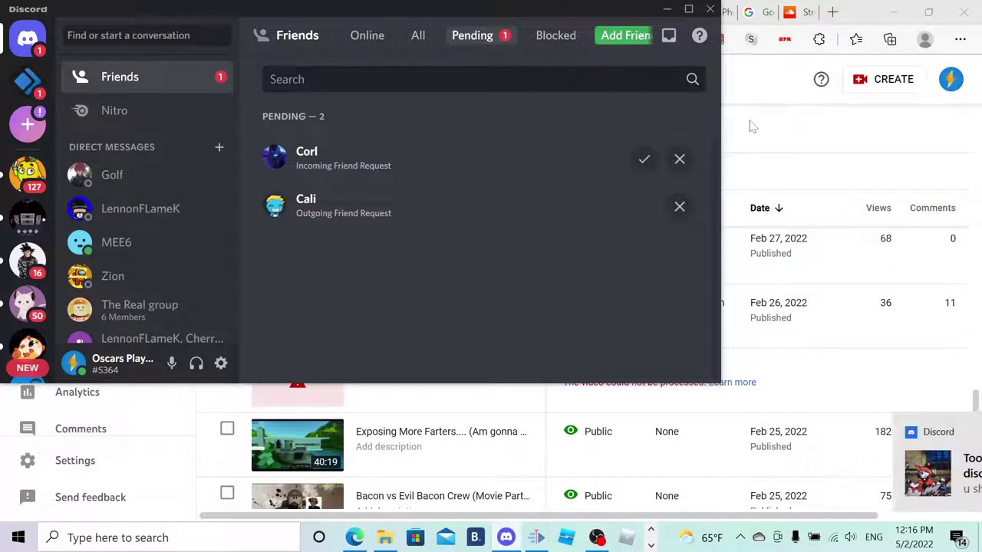
left_click(869, 150)
Find the age-restricted video "i should never play this game again..." further down the list and open its issue review.
scroll(453, 296, "down", 3)
scroll(371, 340, "down", 1)
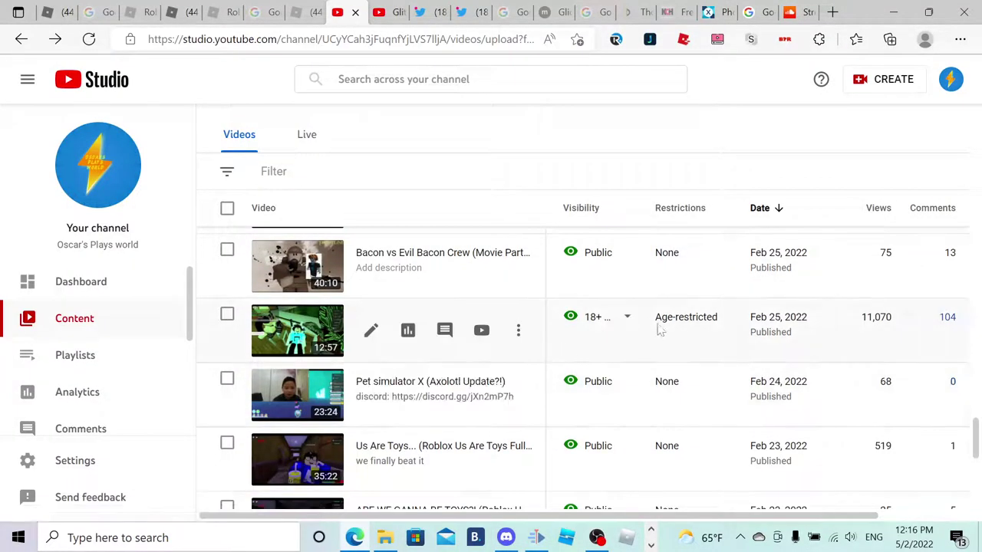
mouse_move(662, 329)
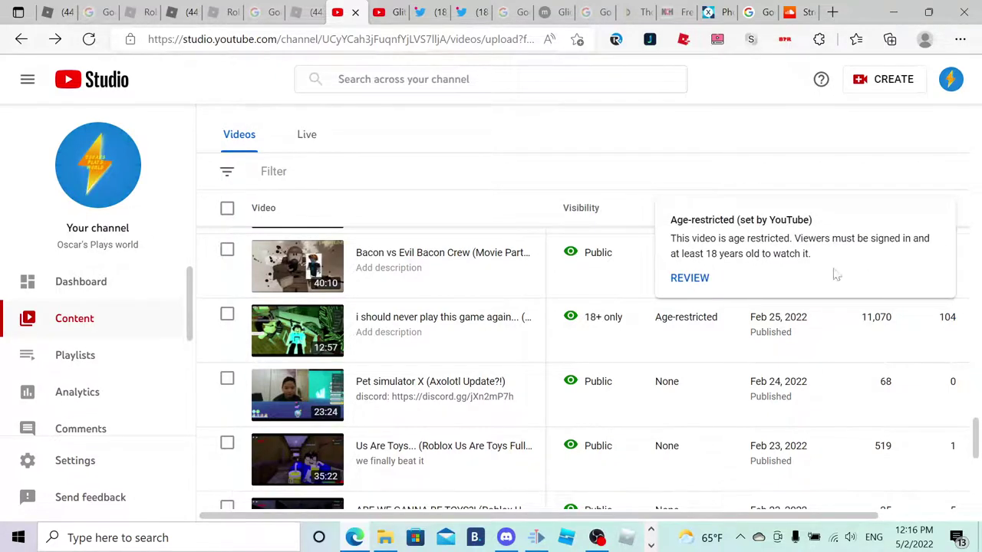
left_click(687, 278)
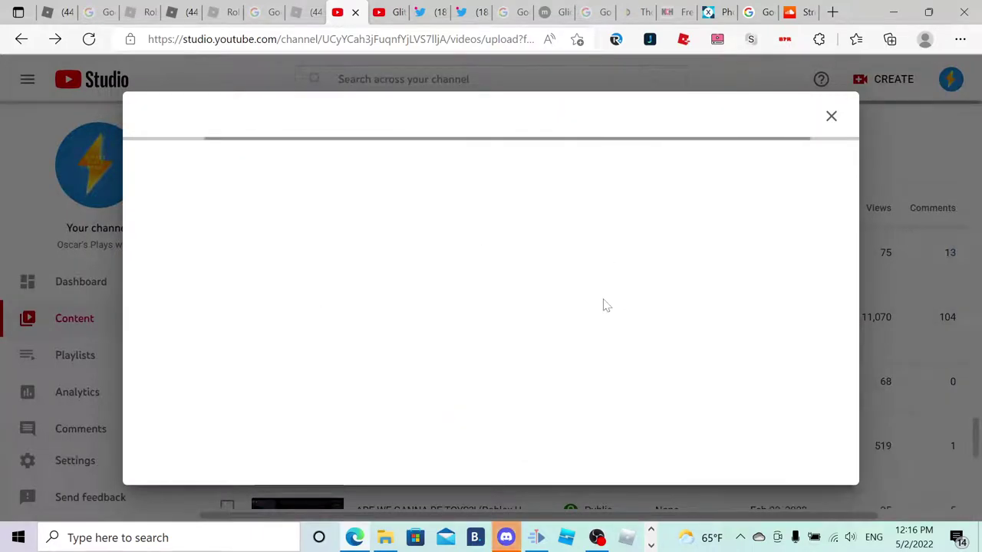
scroll(598, 305, "down", 2)
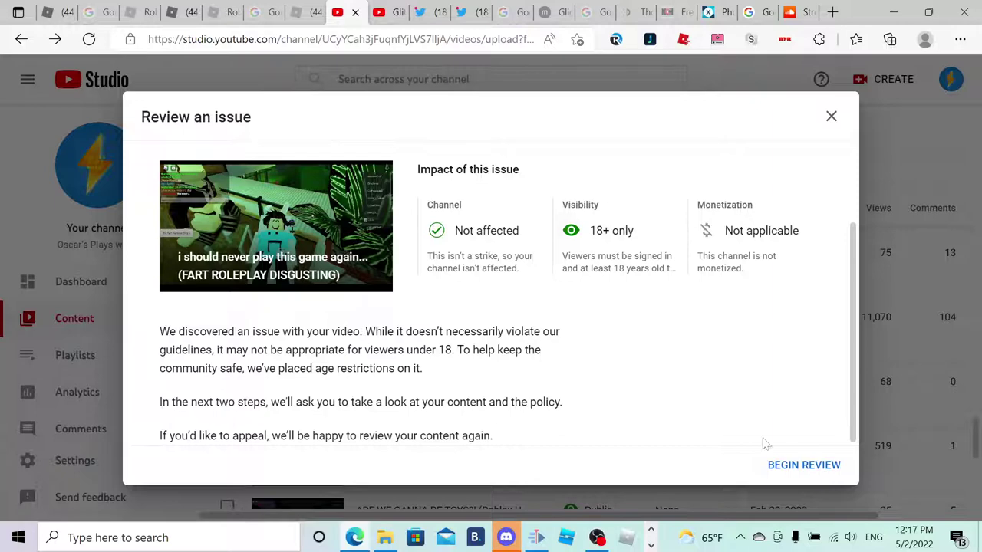
Begin the age-restriction review, look over the violated policy and the video, and continue to the final review stage.
left_click(801, 466)
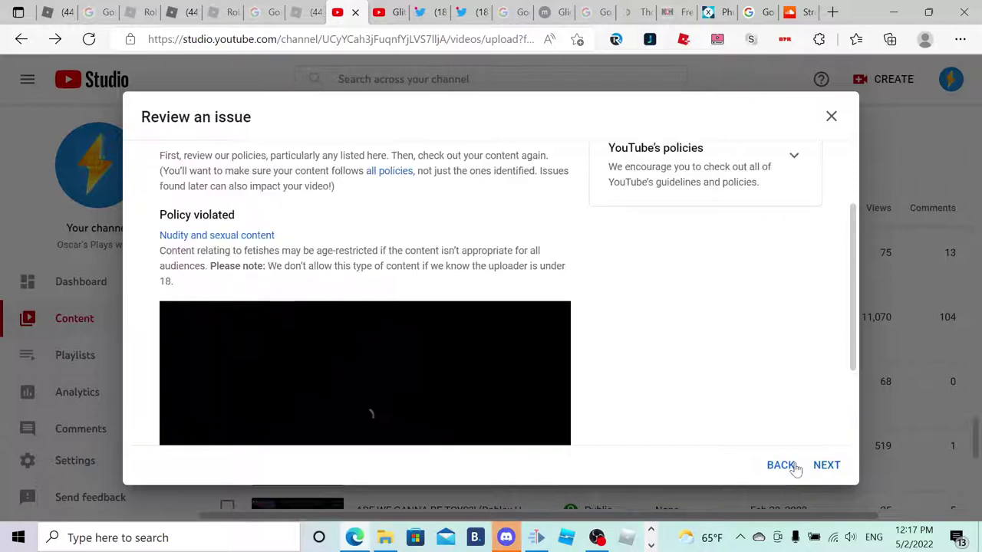
scroll(636, 300, "down", 2)
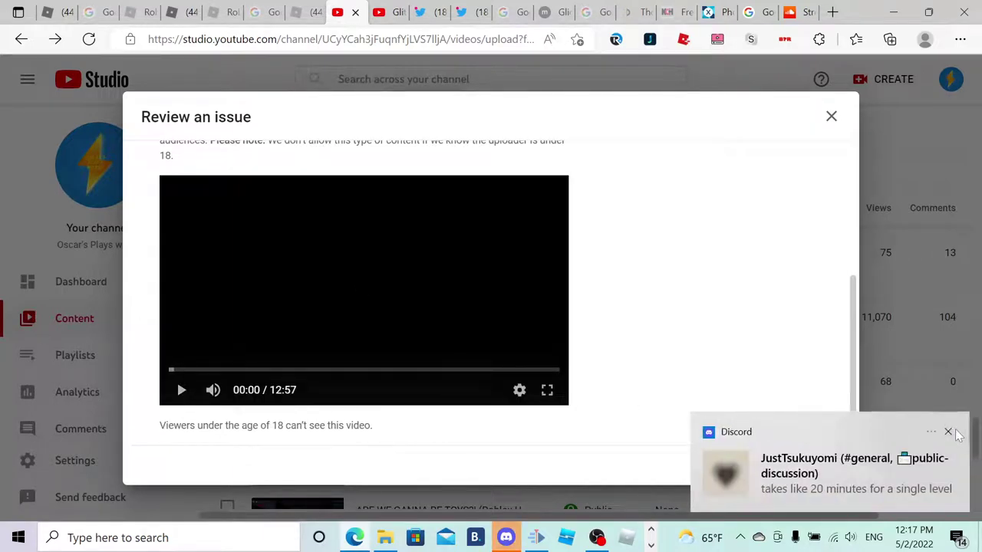
left_click(948, 433)
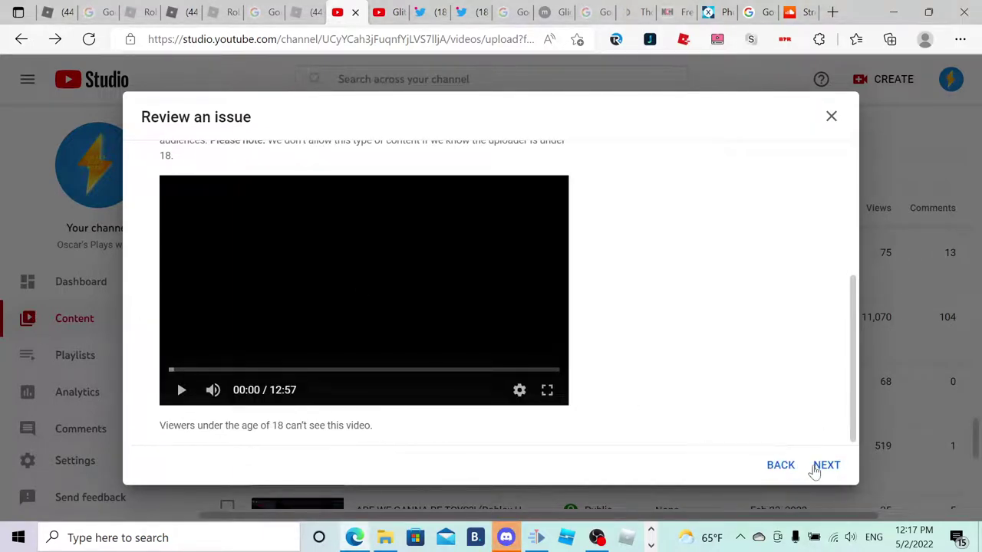
left_click(948, 402)
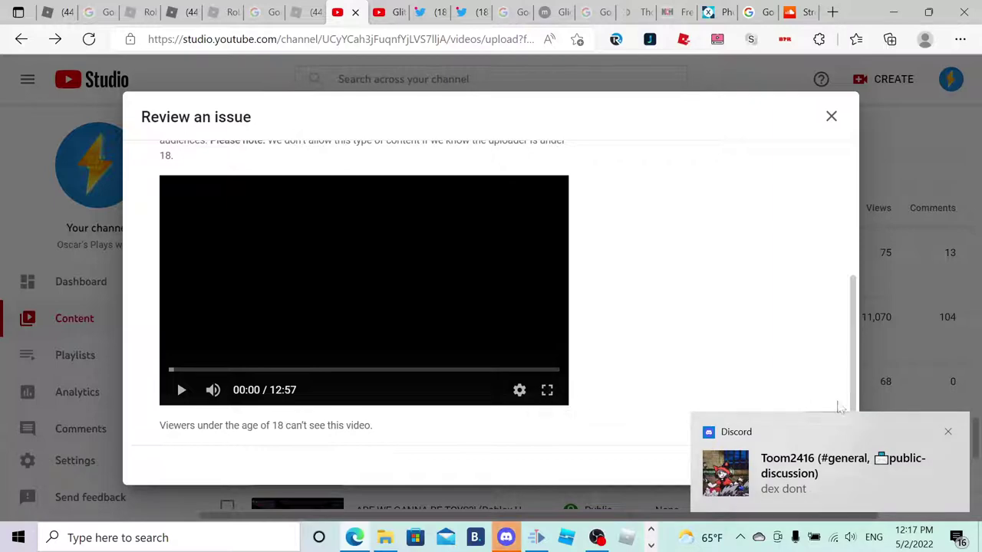
left_click(948, 435)
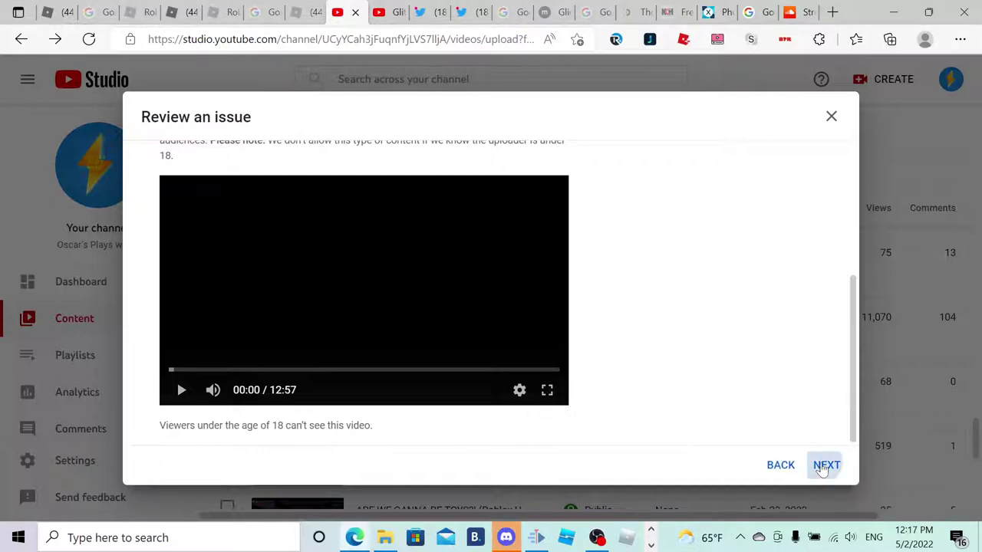
left_click(823, 465)
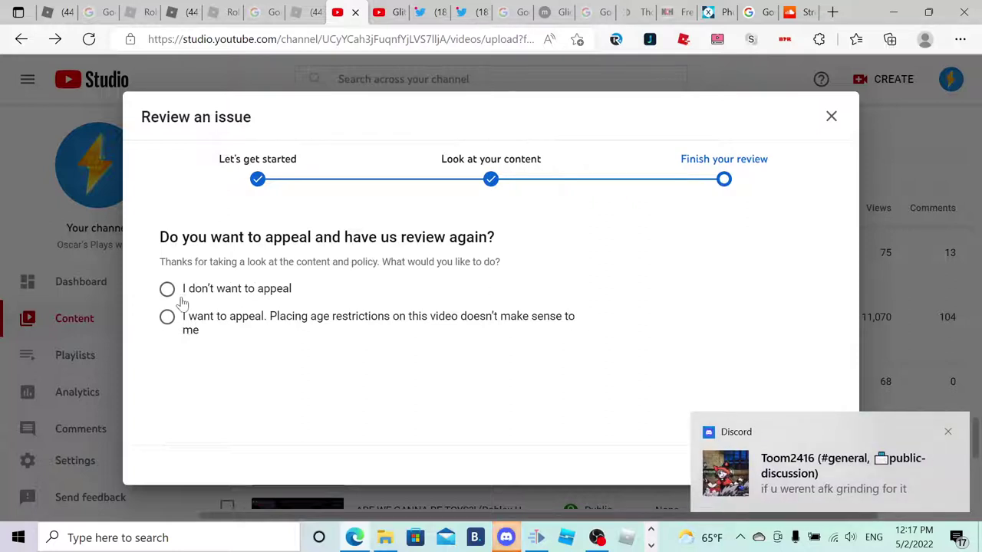
Choose to appeal the age restriction, leave the comment "no", submit the appeal, and dismiss the thank-you message.
left_click(198, 327)
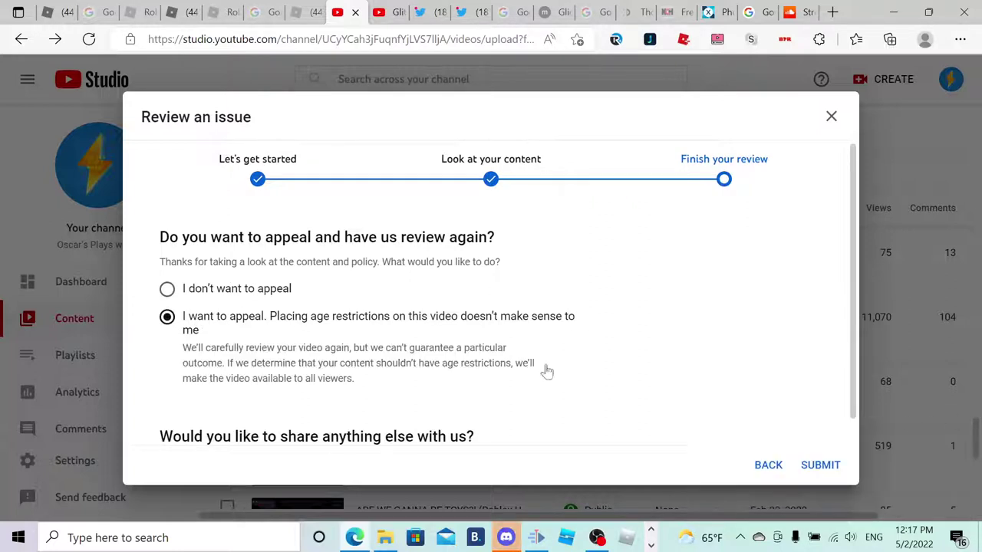
left_click(256, 437)
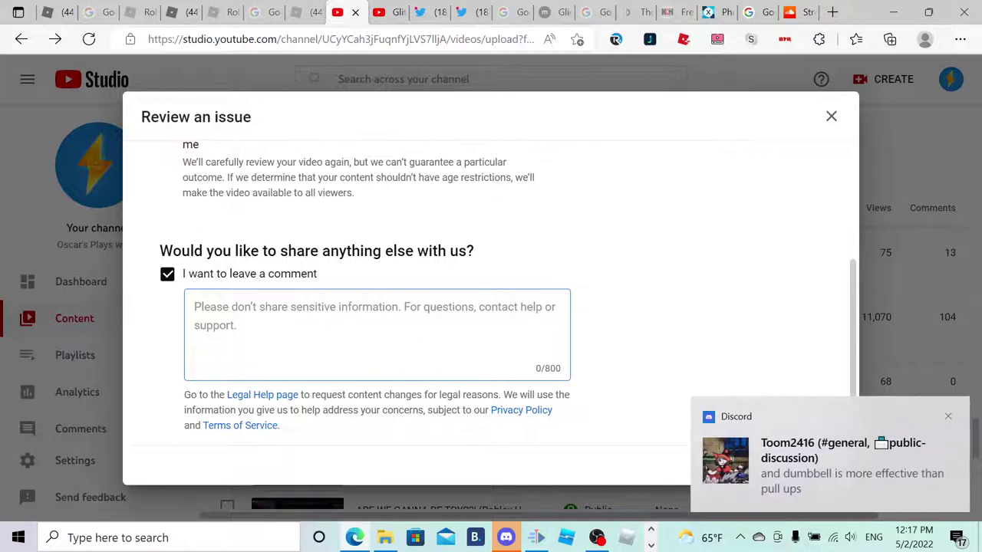
type("no")
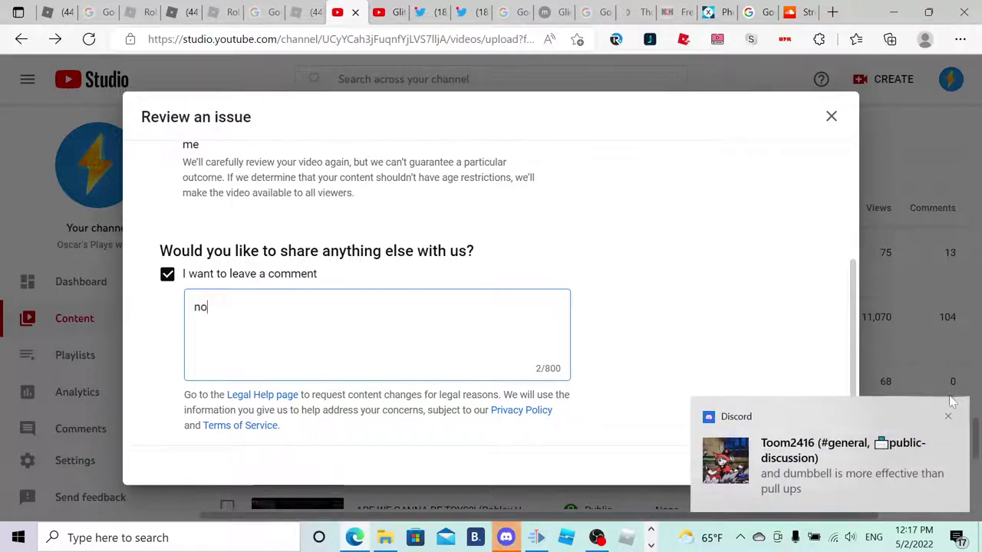
left_click(948, 418)
left_click(820, 465)
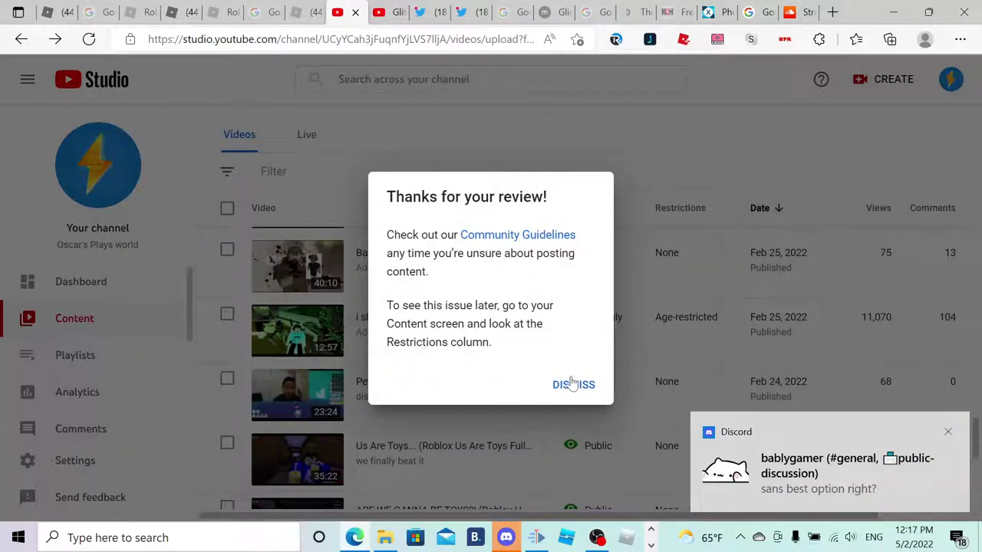
left_click(571, 383)
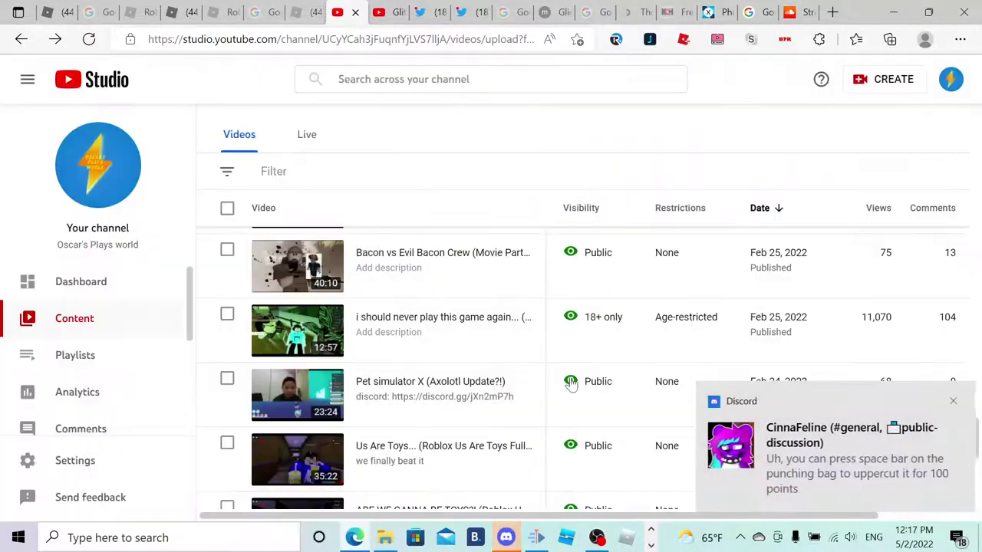
Find the claimed video "My computer is out of space almost..." further down the list and open its copyright claim details.
scroll(565, 392, "down", 1)
scroll(565, 391, "up", 1)
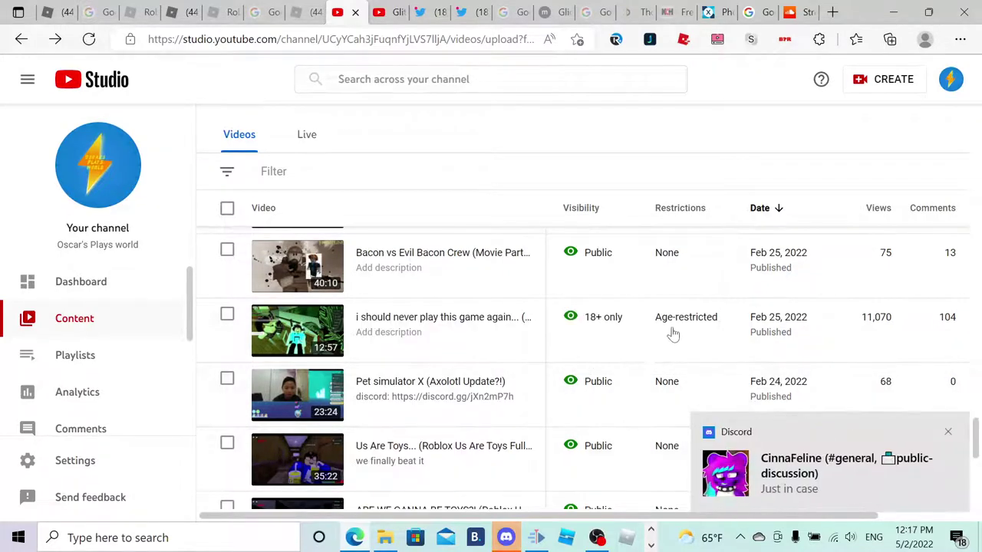
scroll(560, 358, "down", 4)
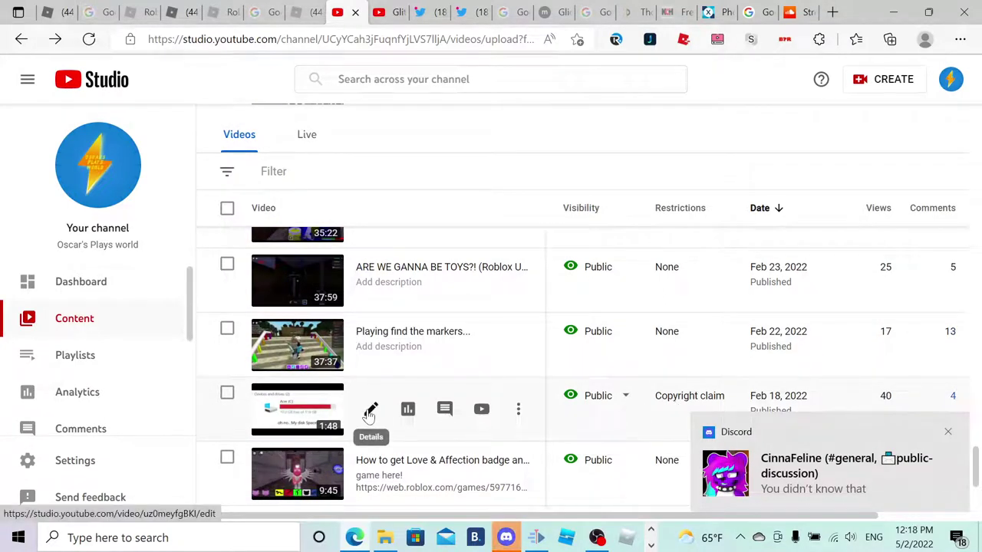
mouse_move(709, 397)
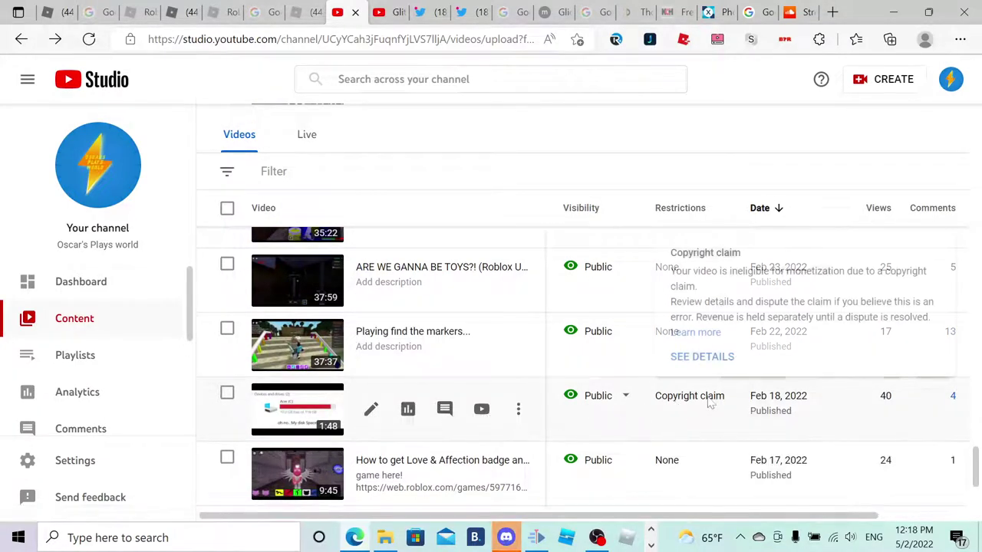
left_click(710, 358)
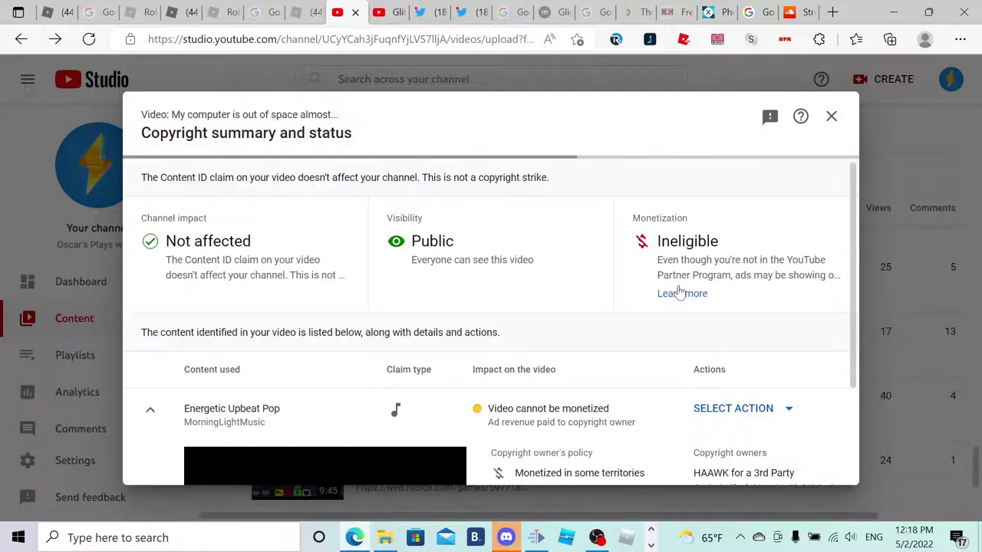
scroll(575, 277, "down", 2)
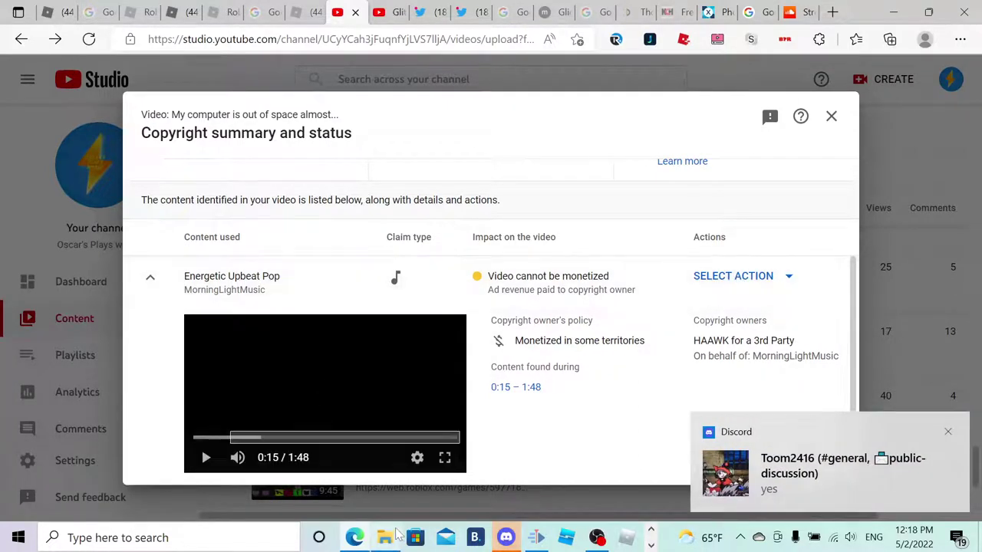
Check the free space on the computer's drives in File Explorer and close its window.
left_click(384, 538)
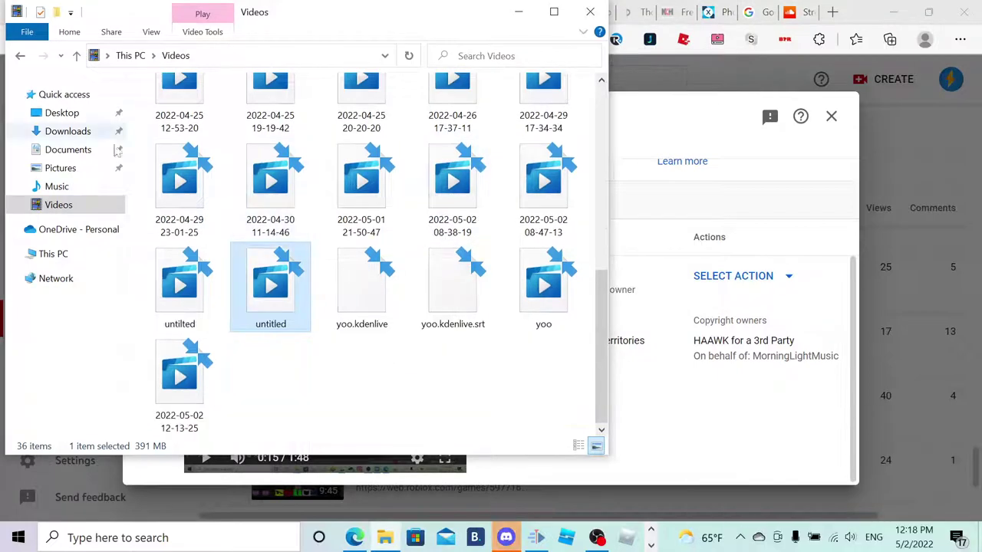
left_click(53, 253)
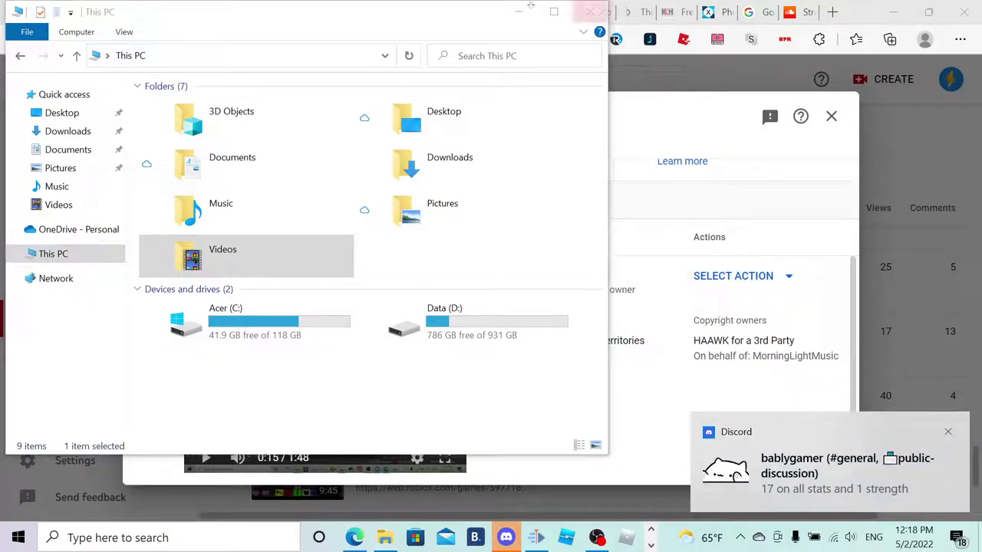
left_click(590, 12)
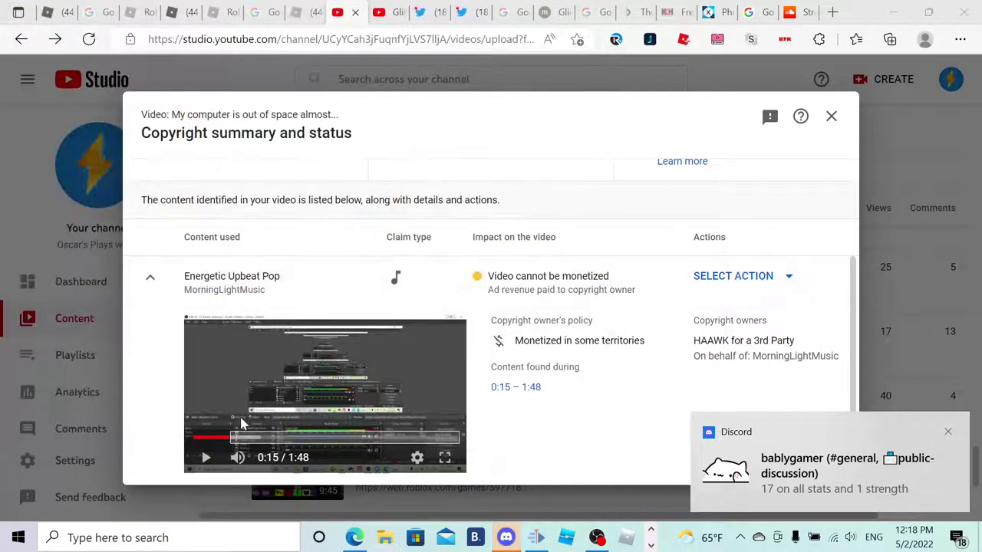
Play a moment of the claimed "Energetic Upbeat Pop" segment, and look over the recent NCS tracks on SoundCloud.
left_click(205, 458)
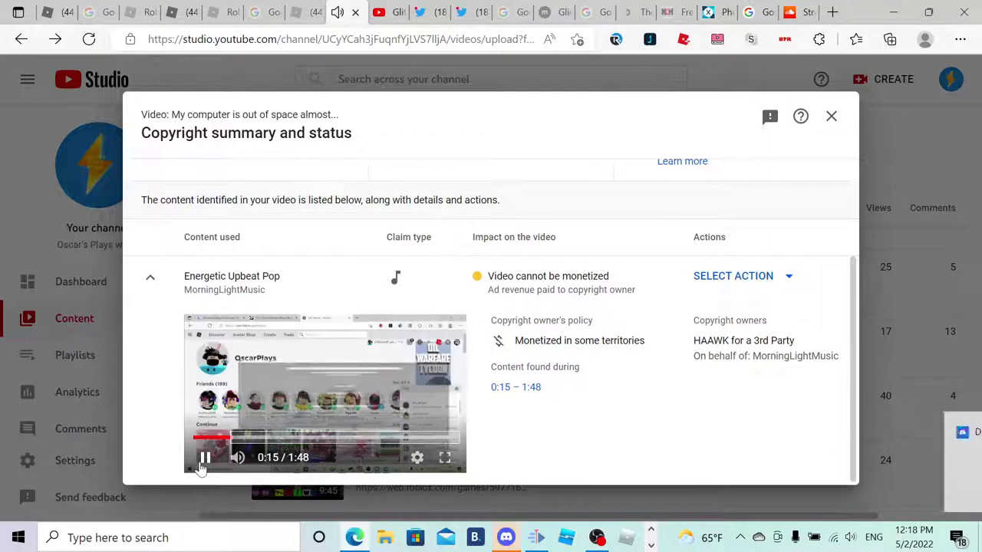
left_click(200, 466)
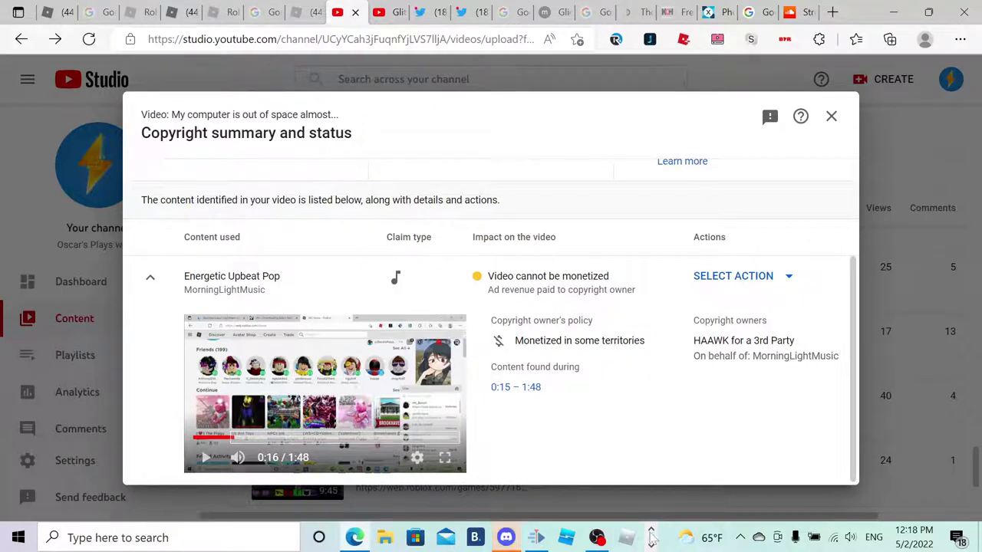
left_click(758, 12)
left_click(788, 9)
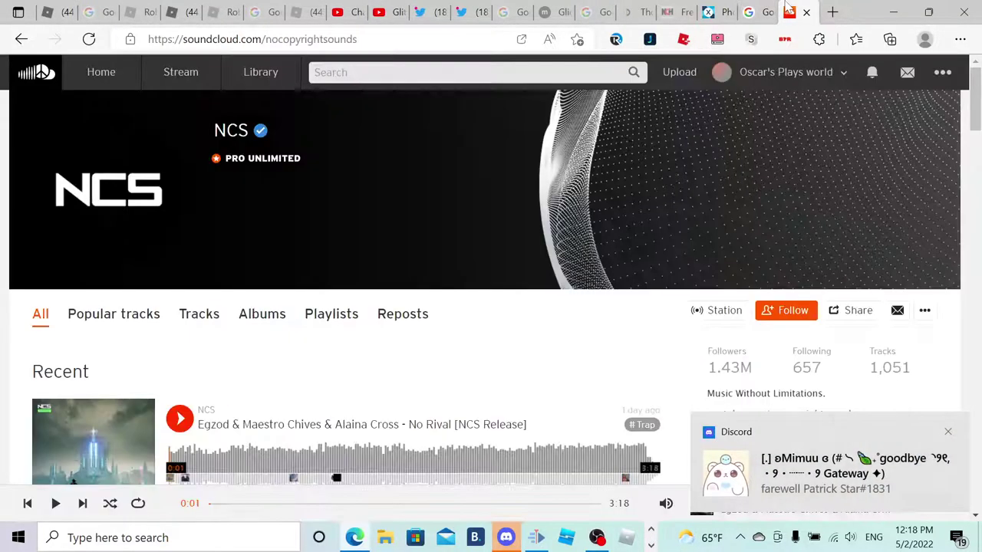
scroll(499, 376, "down", 3)
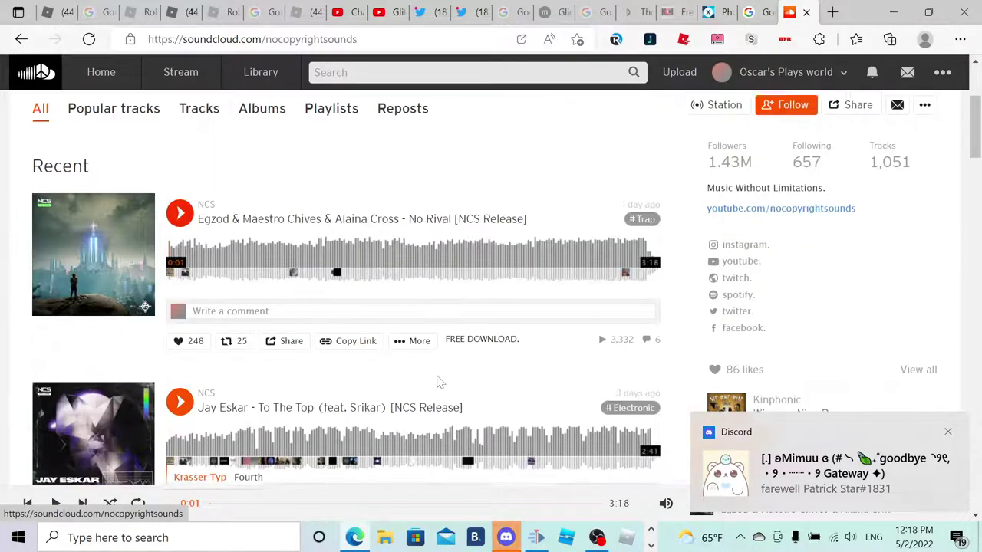
scroll(429, 368, "down", 1)
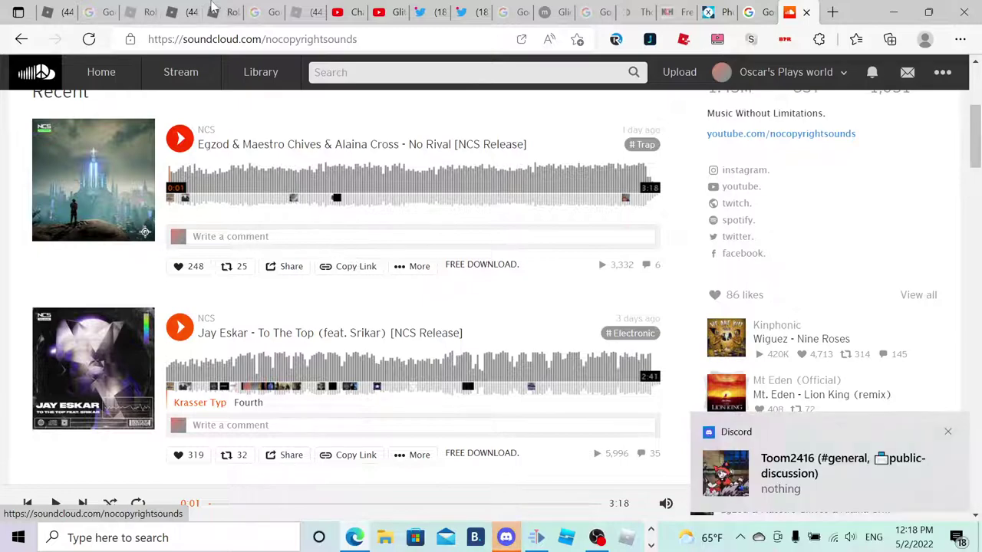
Examine the "Glitch Sound Effects All Sounds" video page on YouTube, including its description and download link.
left_click(388, 11)
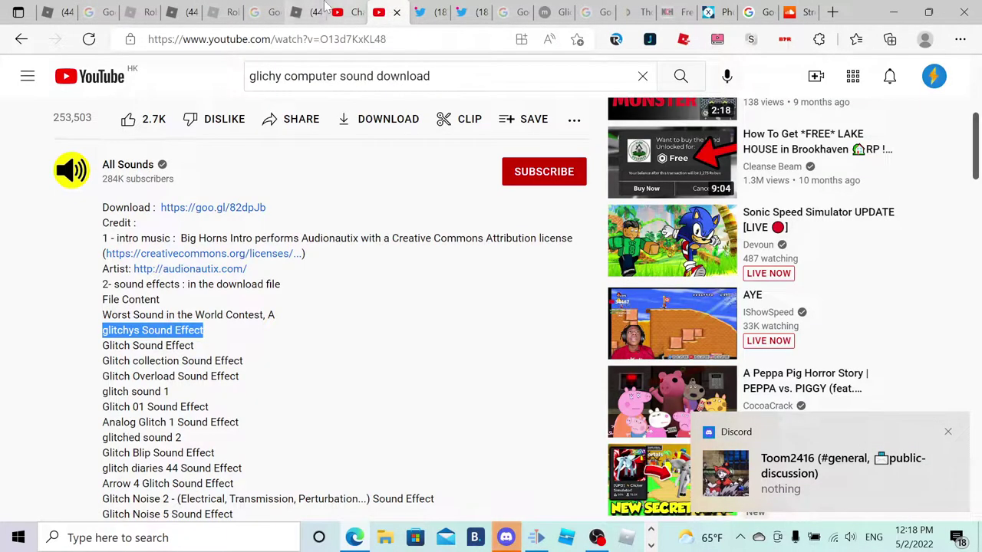
scroll(277, 256, "up", 5)
scroll(253, 323, "down", 4)
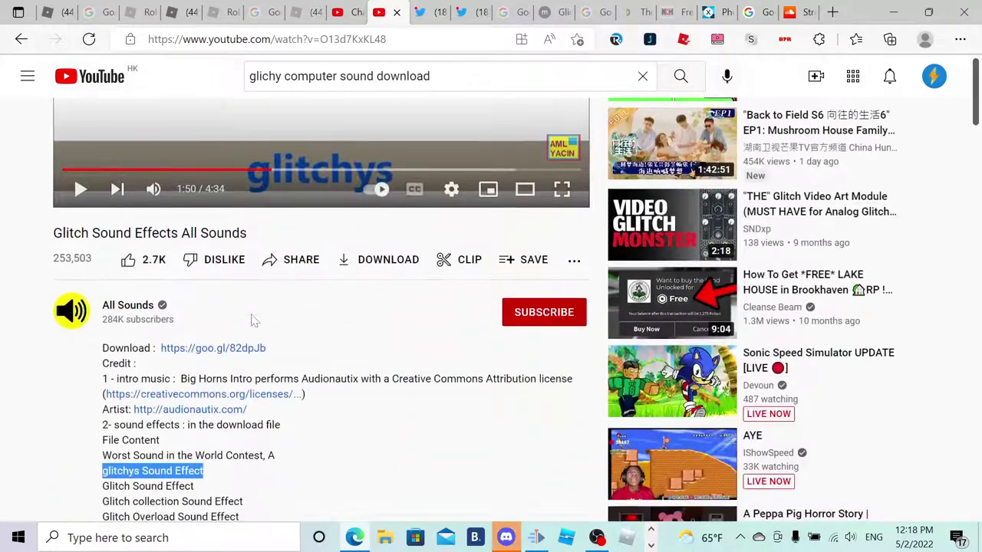
scroll(254, 321, "down", 6)
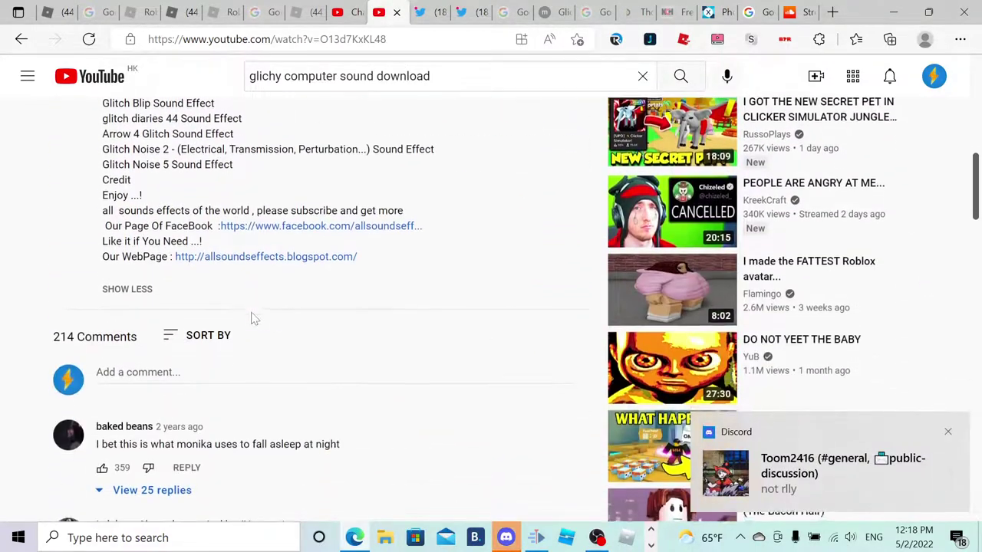
scroll(238, 299, "up", 7)
scroll(239, 299, "up", 2)
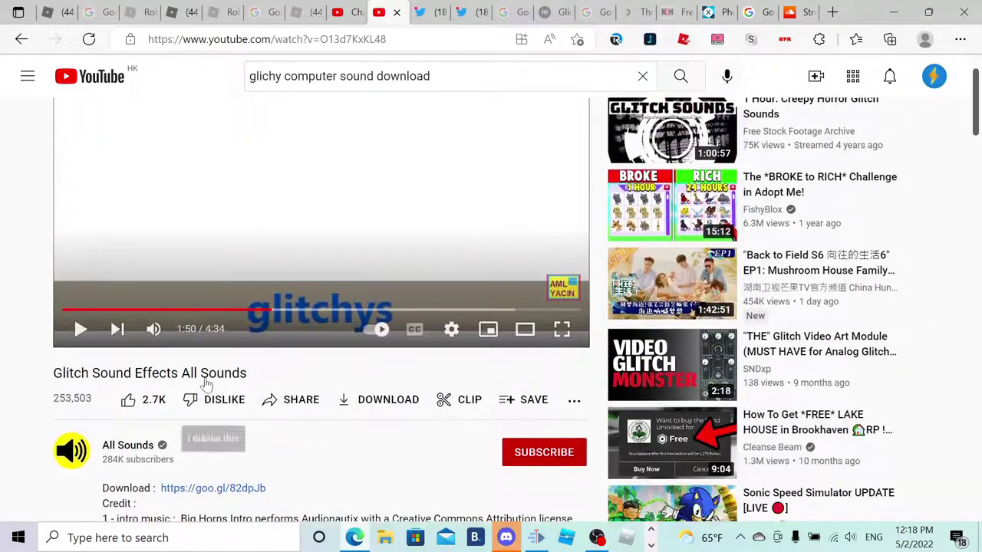
scroll(153, 328, "down", 1)
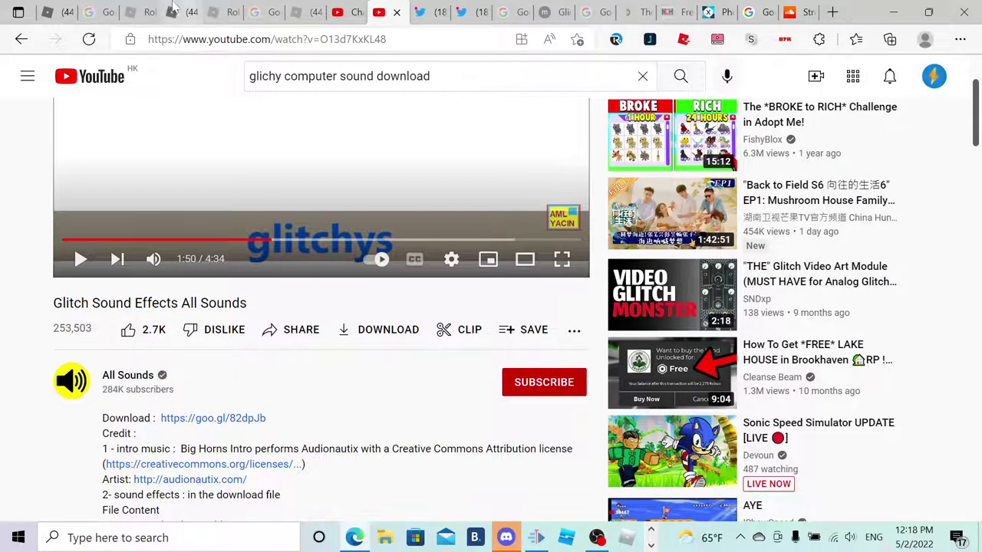
Mute all sound while "Energetic Upbeat Pop" plays in "My computer is out of space almost...", and close the claim details.
left_click(345, 9)
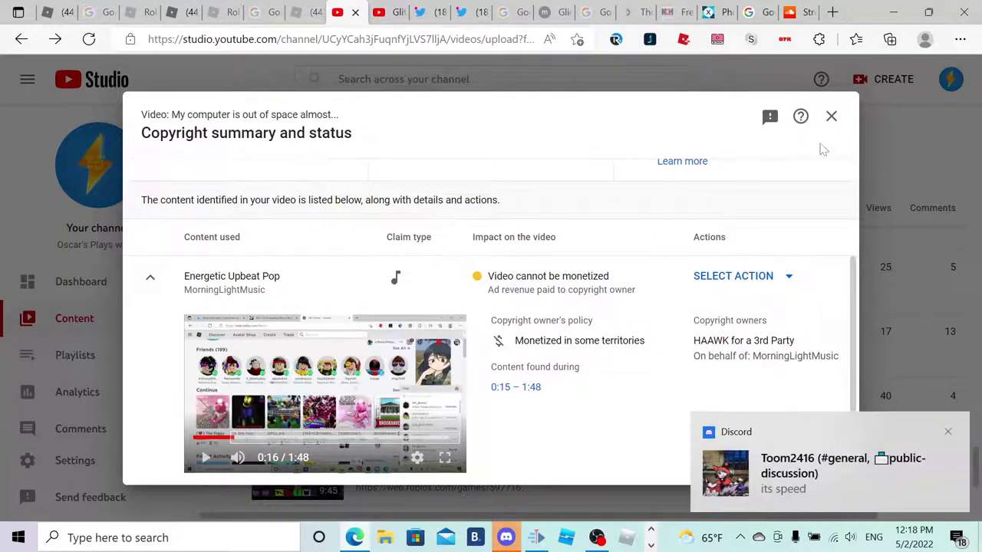
left_click(760, 280)
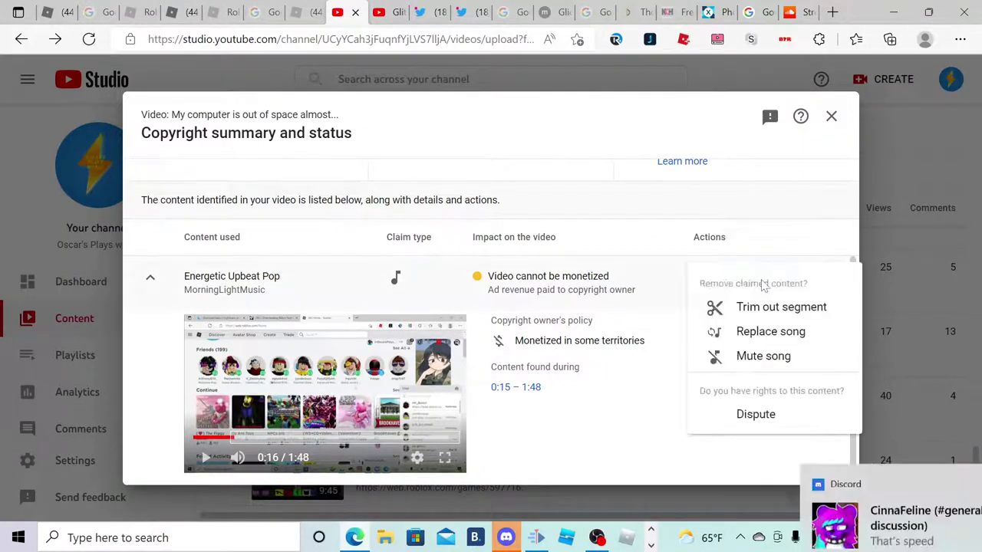
left_click(756, 357)
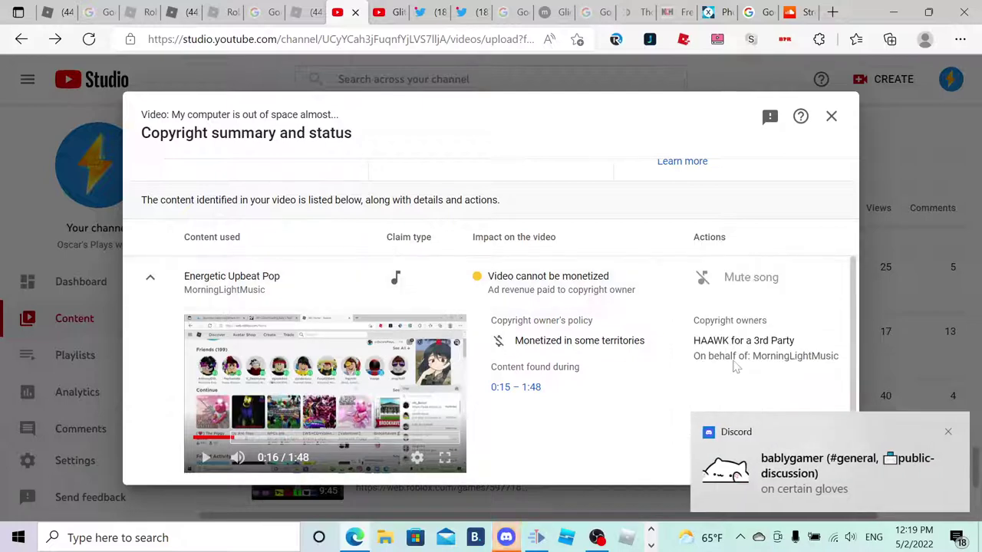
left_click(948, 433)
scroll(736, 407, "down", 1)
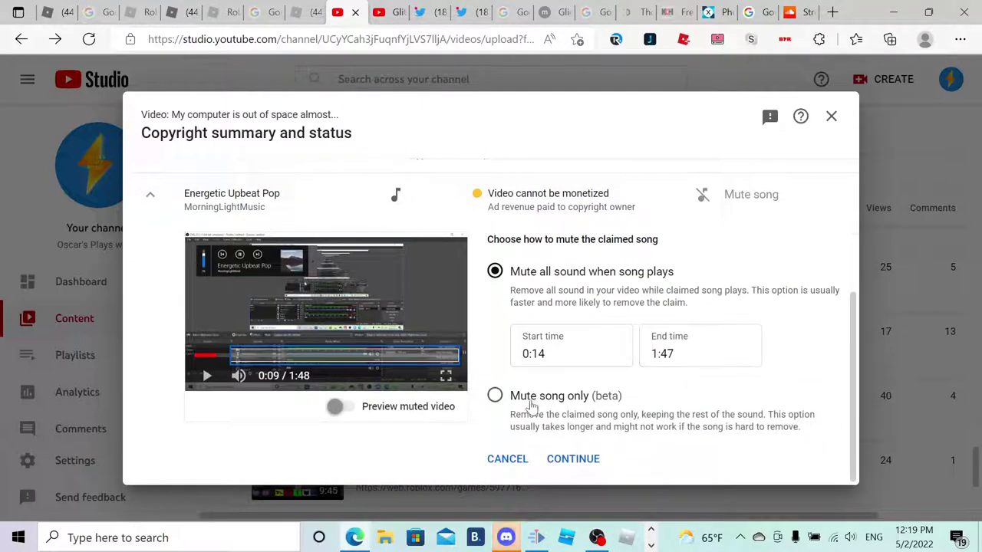
left_click(576, 459)
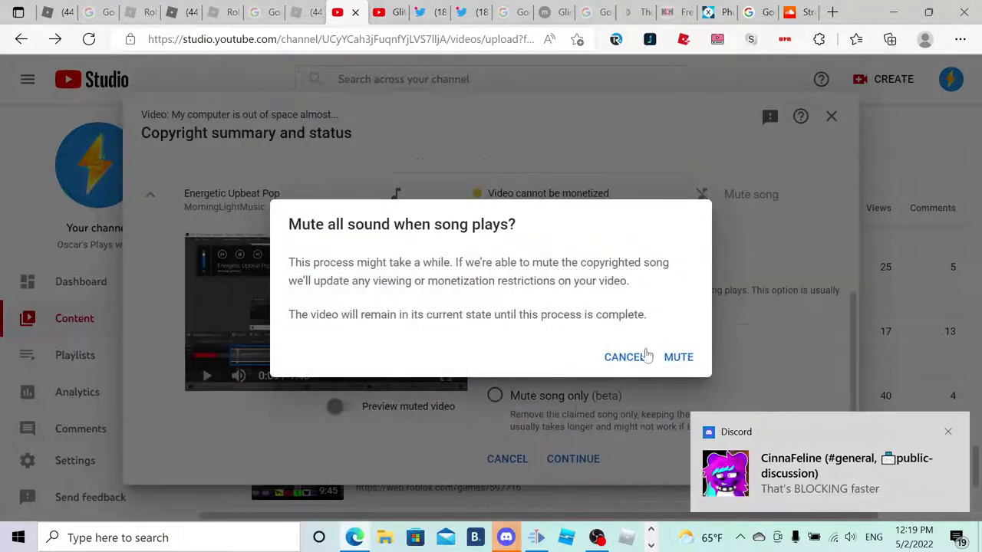
left_click(675, 359)
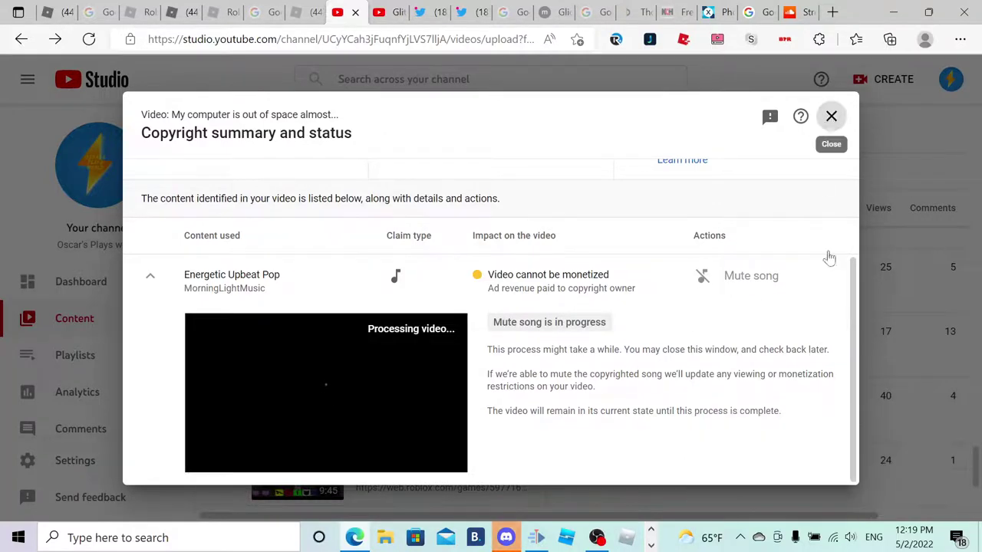
key("Escape")
Check the muted video's restriction status and the remaining videos at the end of the list page.
scroll(602, 375, "down", 1)
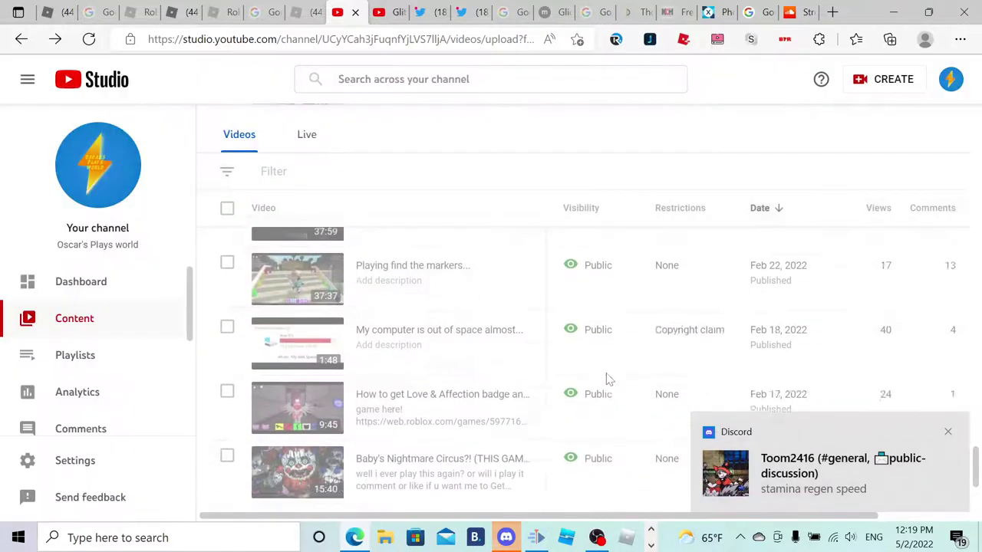
scroll(605, 376, "down", 2)
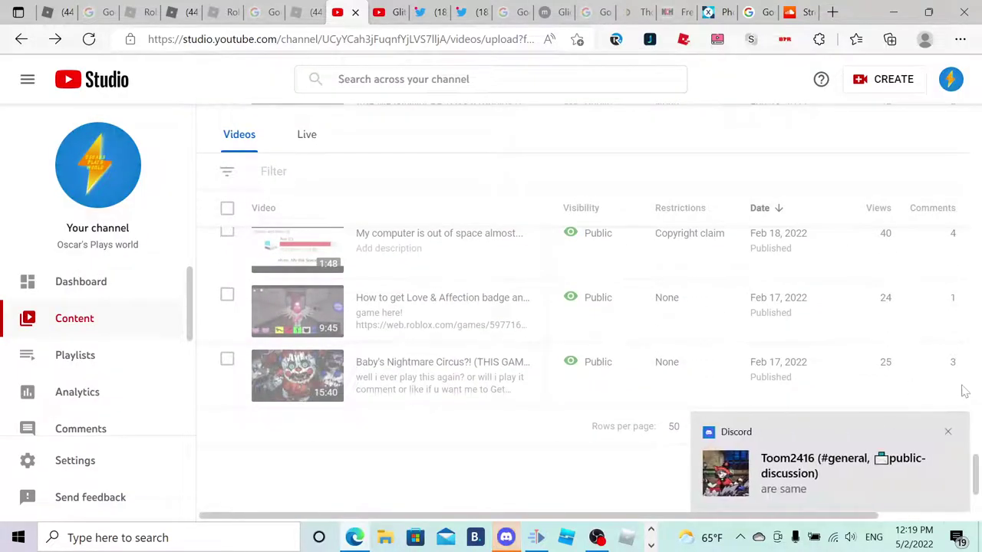
scroll(439, 355, "up", 2)
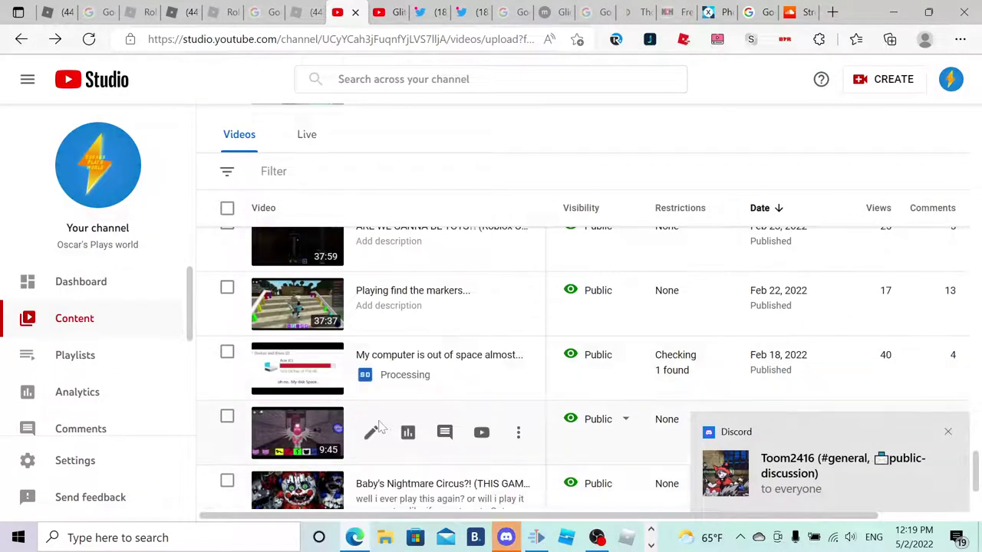
scroll(393, 454, "down", 2)
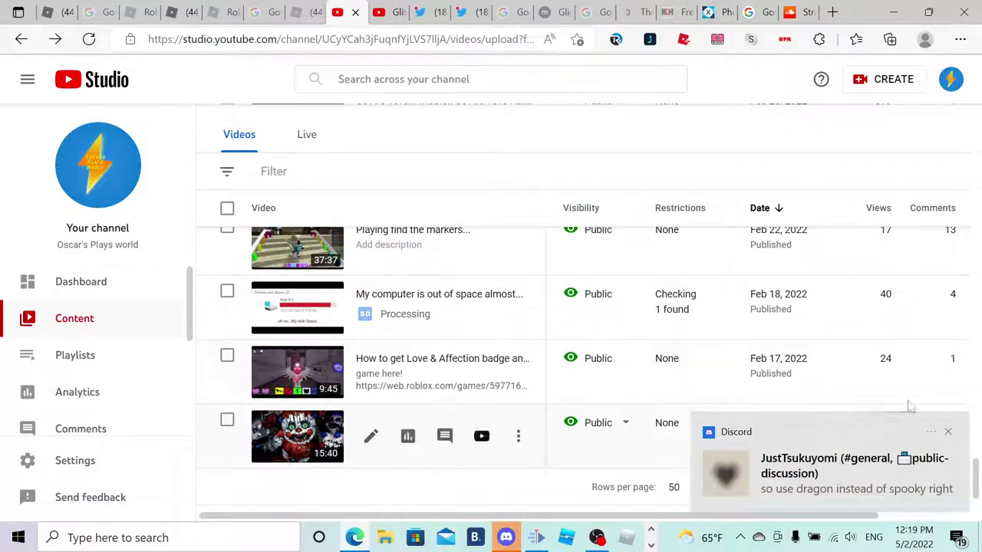
Switch to Discord, enable Streamer Mode in the user settings, and minimize its window.
left_click(507, 538)
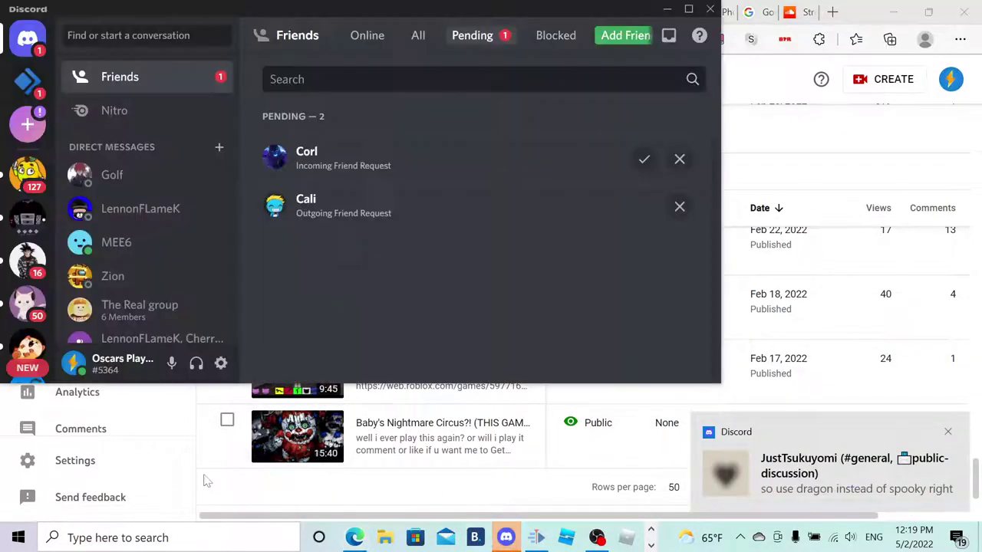
left_click(222, 364)
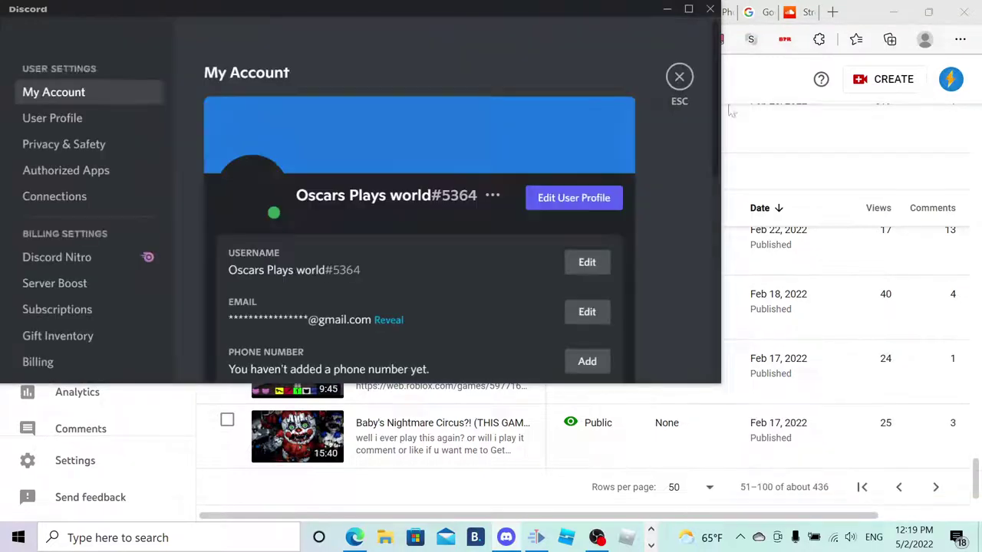
left_click(77, 119)
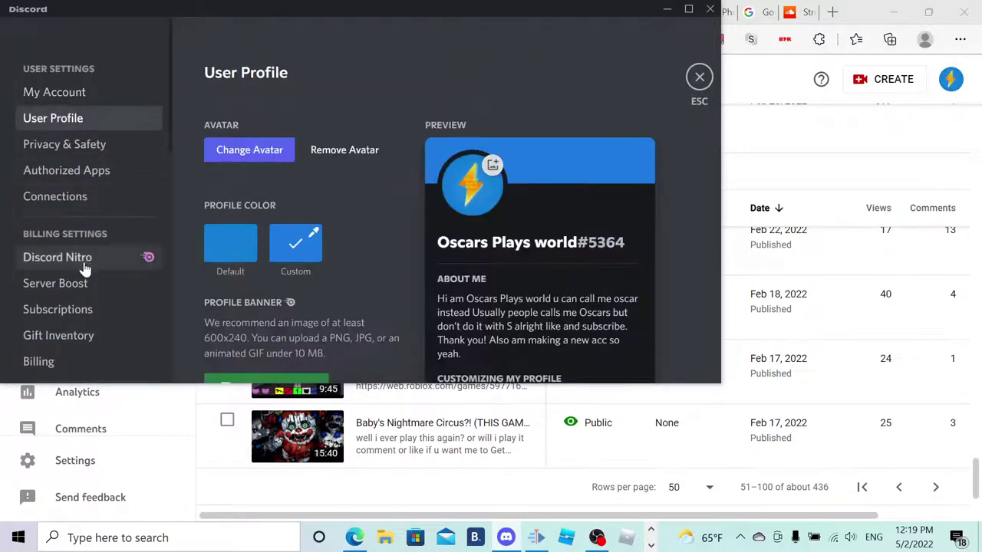
scroll(58, 291, "down", 3)
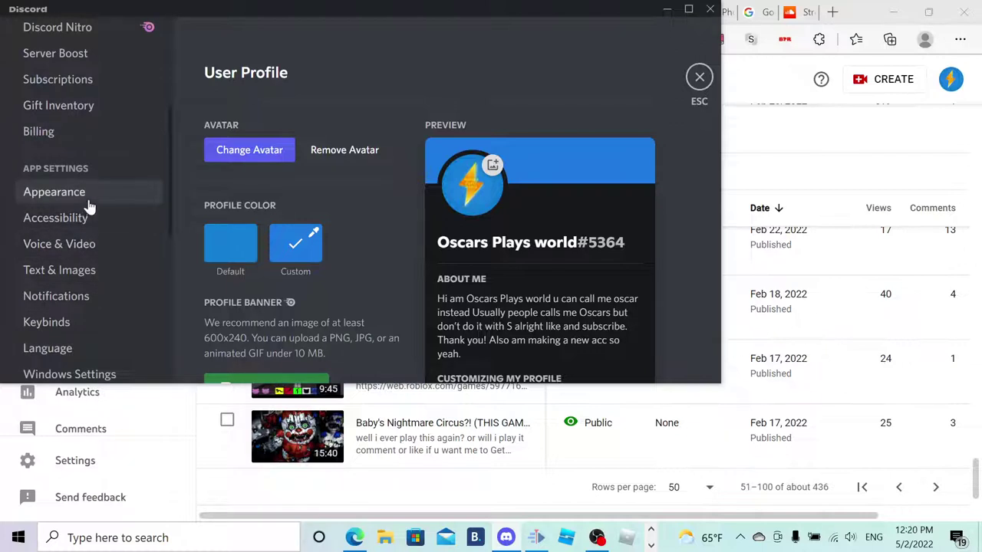
scroll(87, 205, "down", 4)
scroll(83, 177, "up", 1)
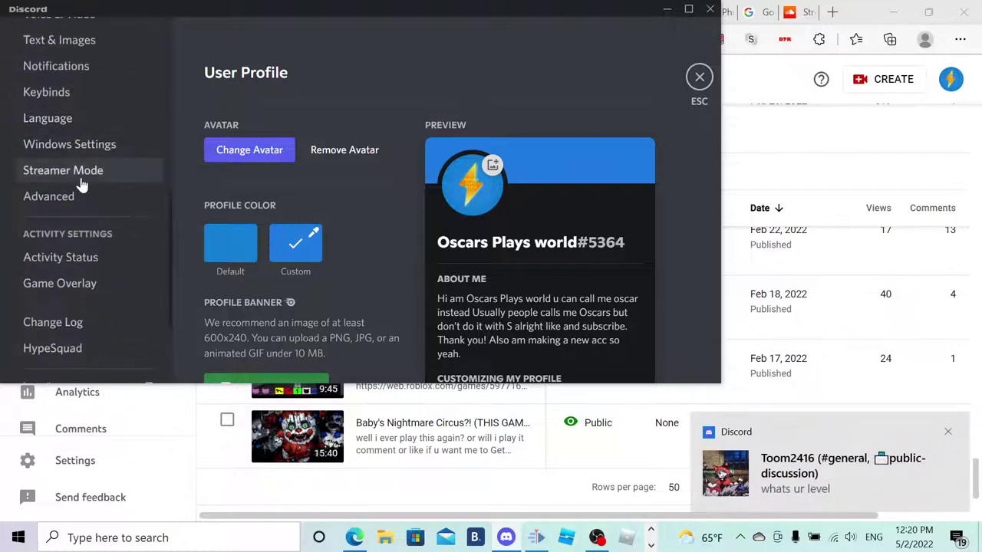
left_click(80, 173)
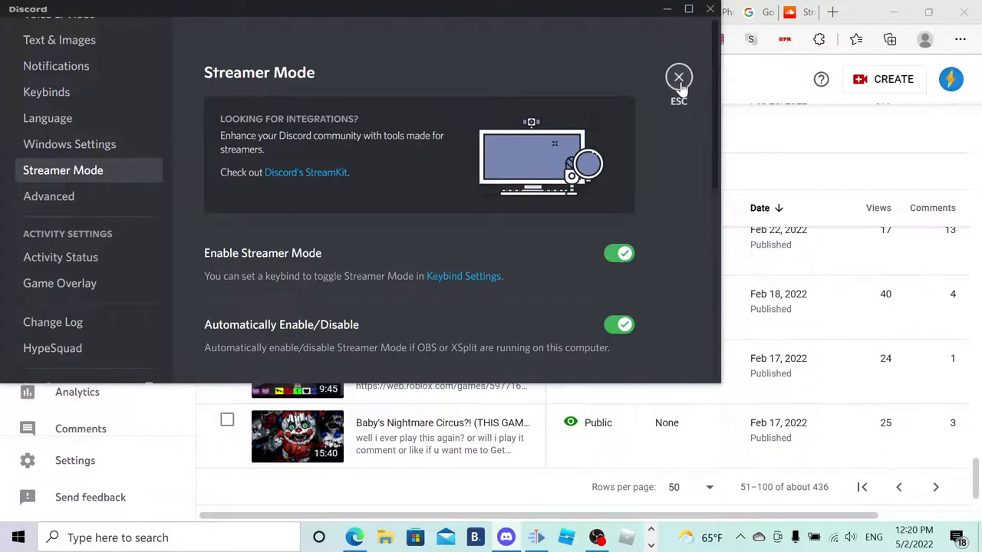
left_click(674, 8)
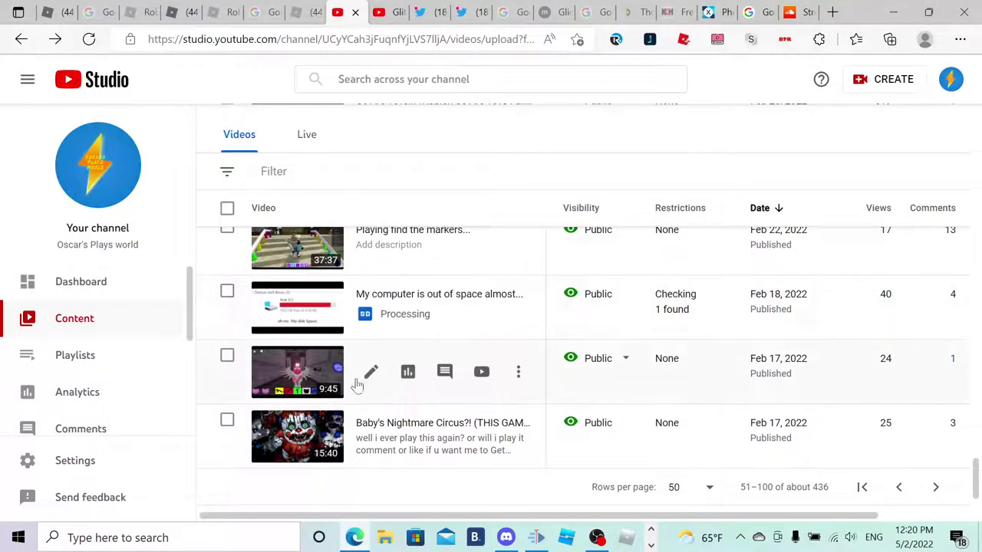
Go to the next page of channel videos and open the copyright claim details of "I forgor my friends birthday (Roblox)".
scroll(361, 384, "down", 1)
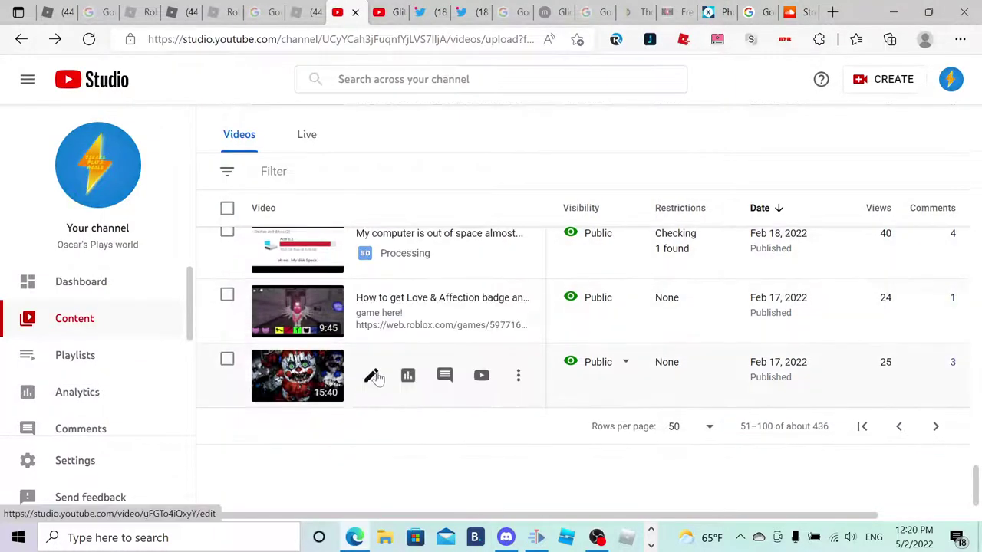
left_click(937, 428)
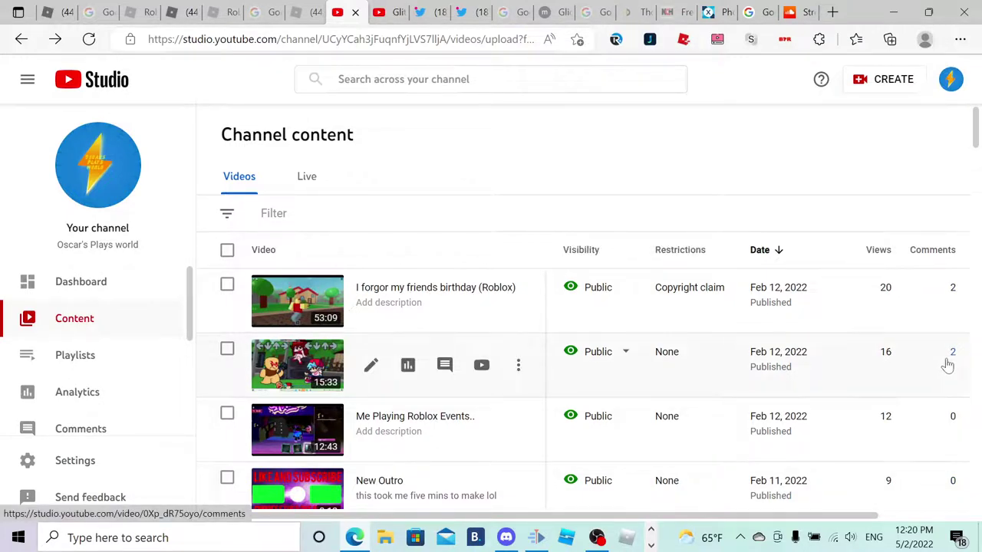
mouse_move(695, 290)
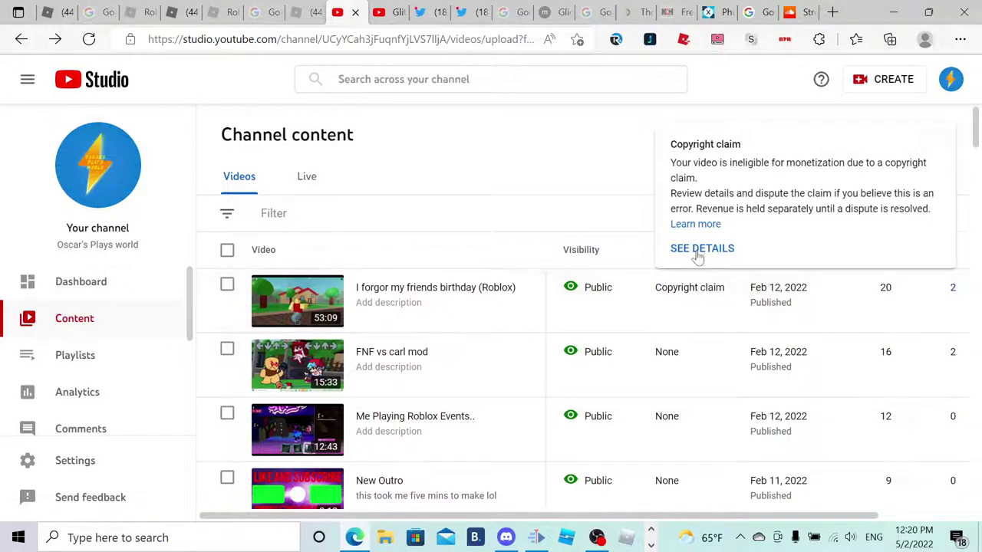
left_click(698, 249)
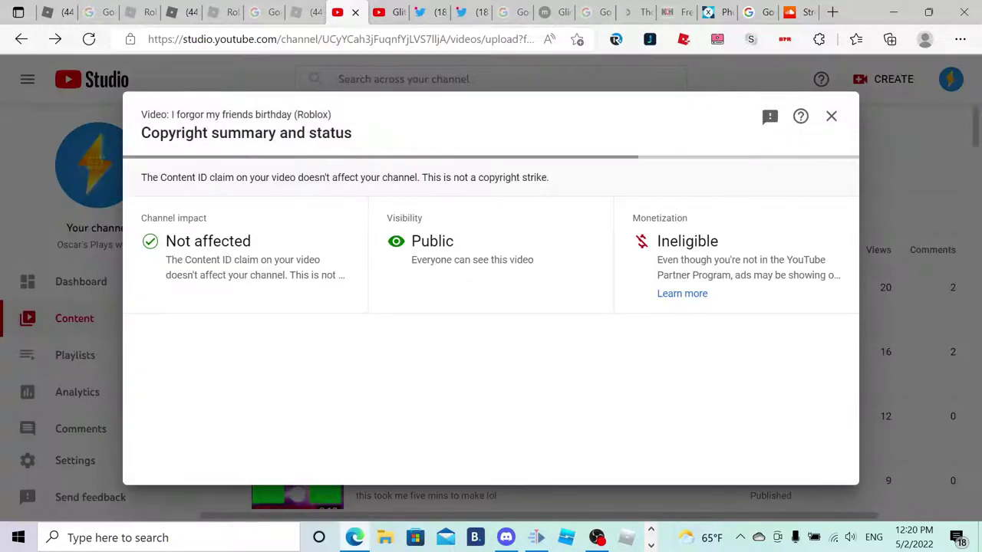
scroll(770, 288, "down", 2)
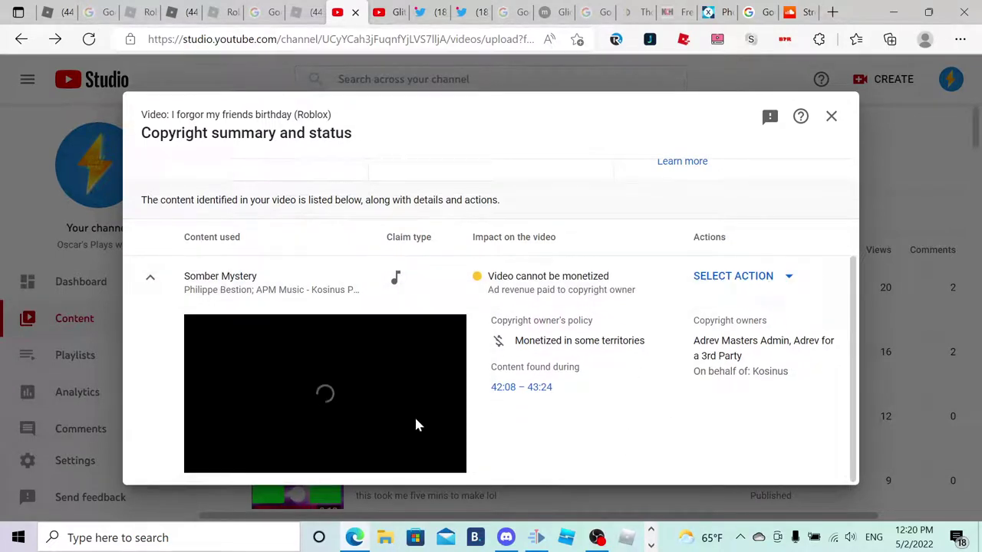
Check the OBS recording window, and play the claimed "Somber Mystery" segment of the video from 42:08.
key("alt+Tab")
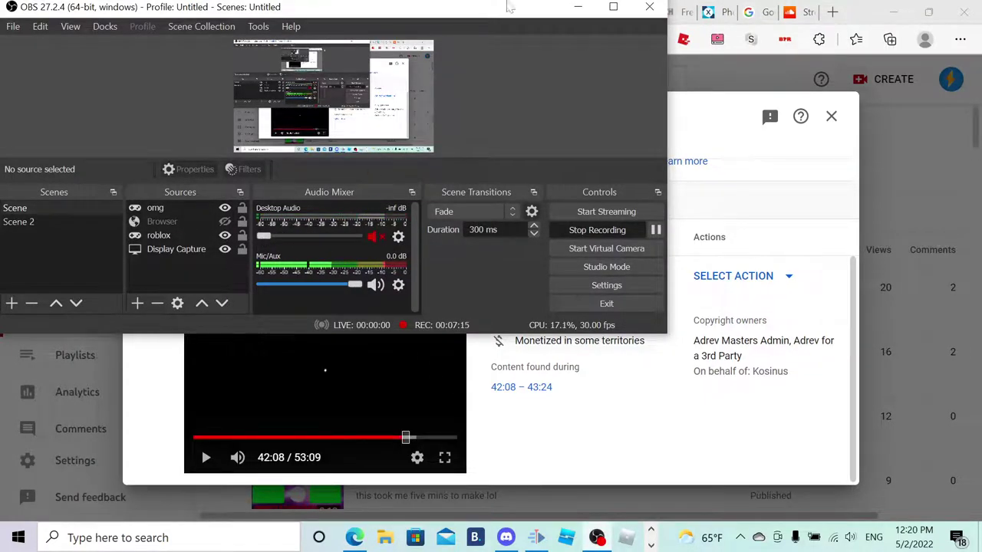
left_click(672, 334)
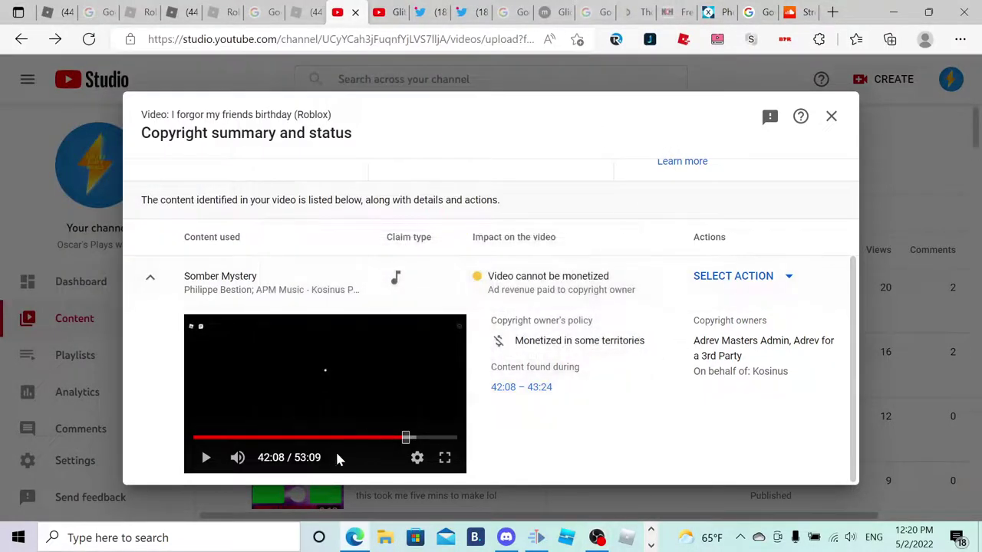
left_click(204, 459)
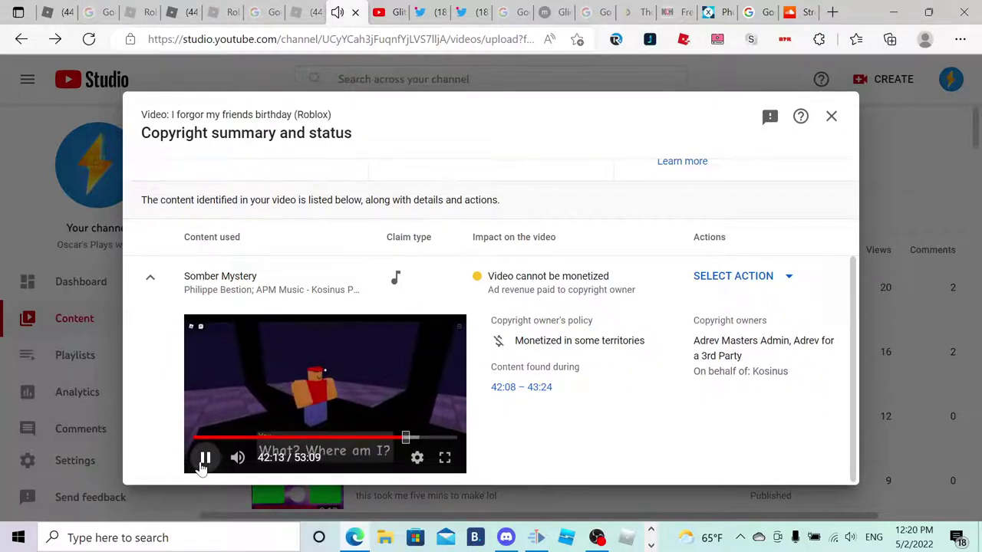
Pause playback and mute all sound while "Somber Mystery" plays, covering 42:08–44:21 and 44:37–47:34, and close the claim details.
left_click(204, 460)
left_click(709, 287)
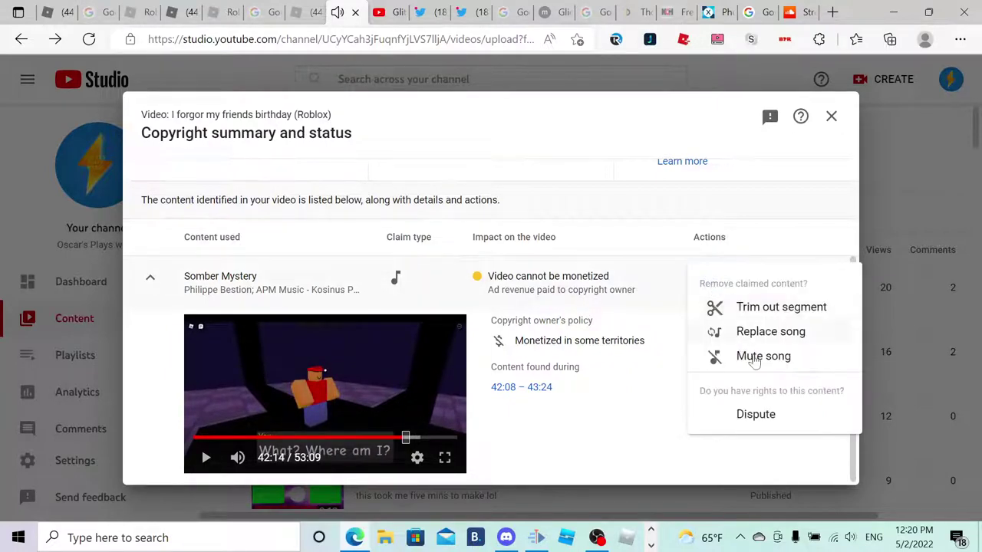
left_click(748, 360)
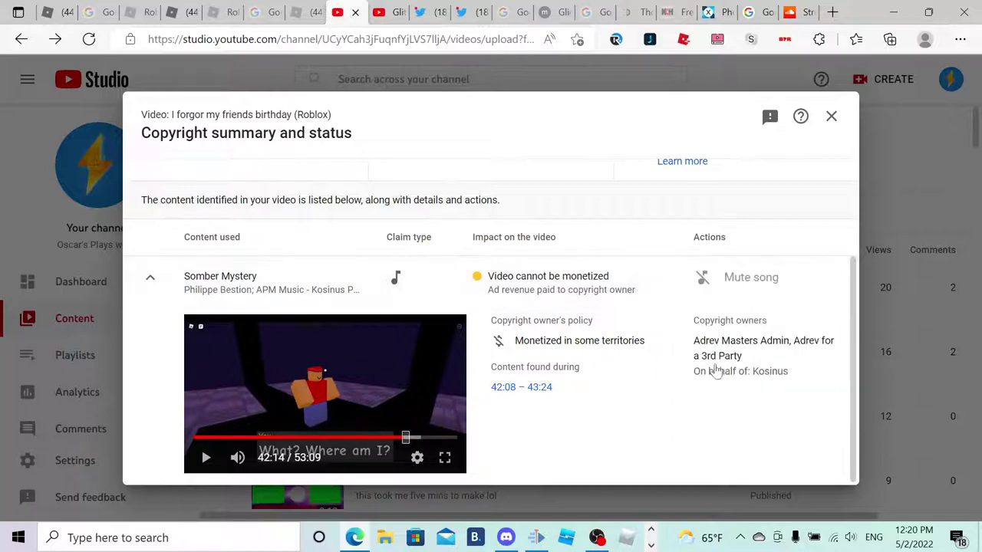
scroll(687, 426, "down", 3)
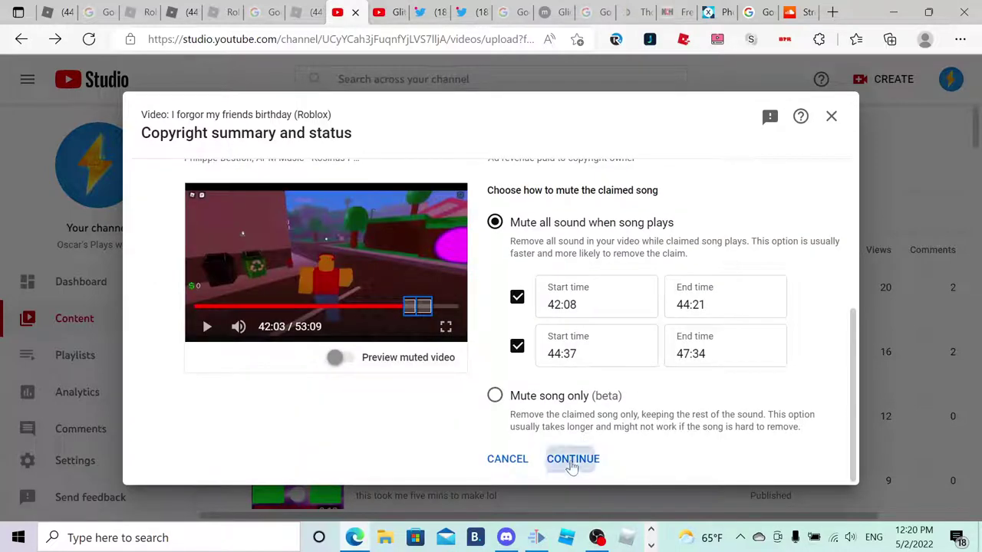
left_click(572, 465)
left_click(675, 356)
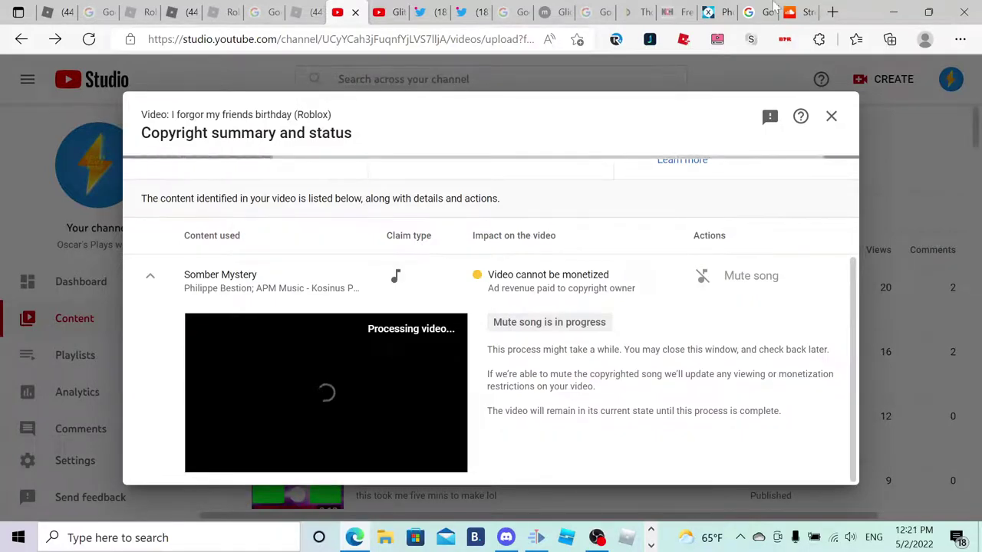
left_click(831, 116)
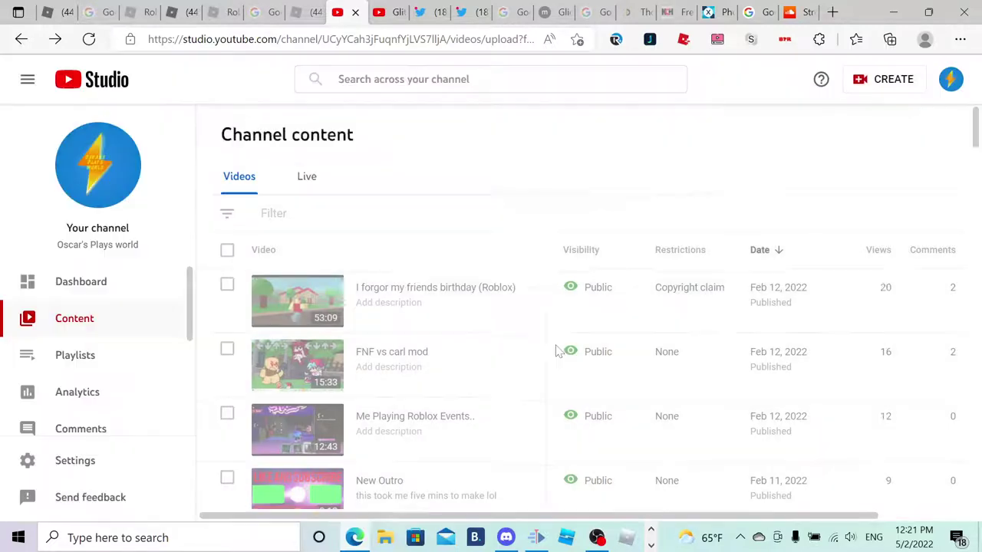
Find the video "Pet simulator X" in the channel's video list and open its copyright claim details.
scroll(560, 353, "down", 1)
scroll(559, 352, "down", 6)
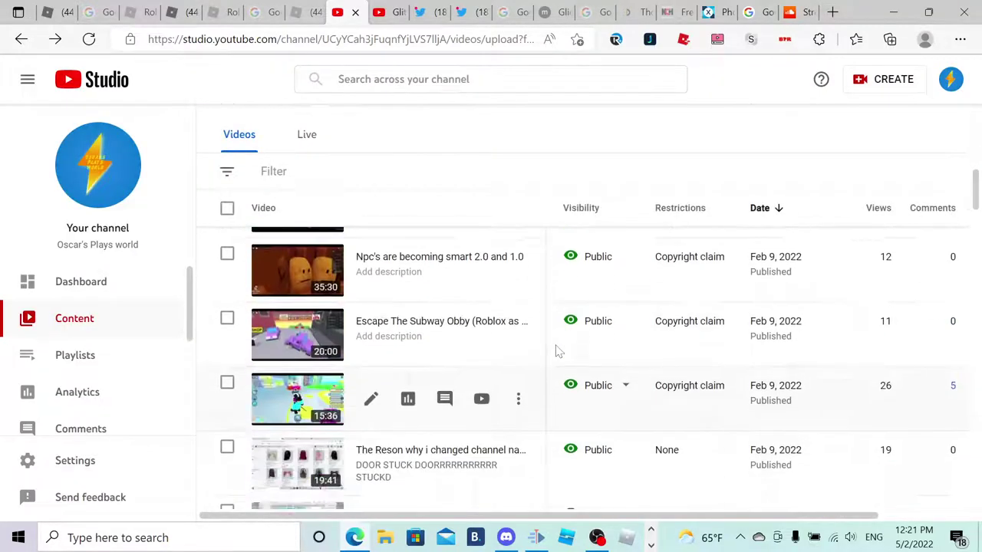
scroll(552, 338, "up", 2)
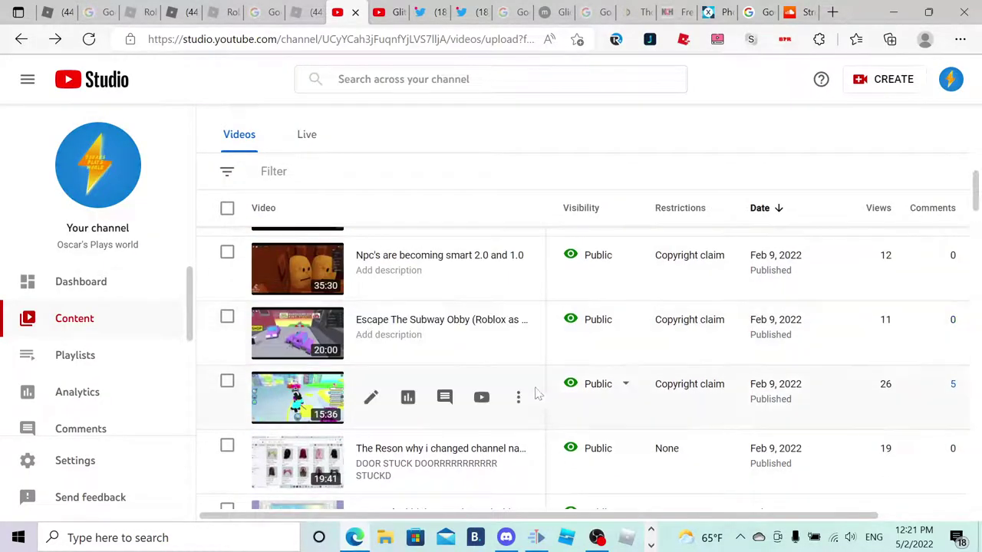
mouse_move(719, 390)
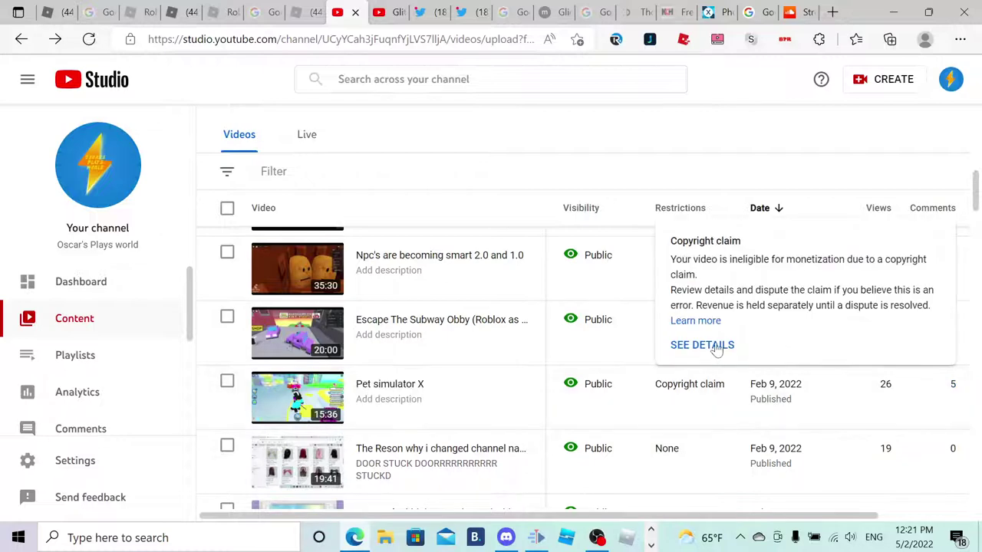
left_click(717, 347)
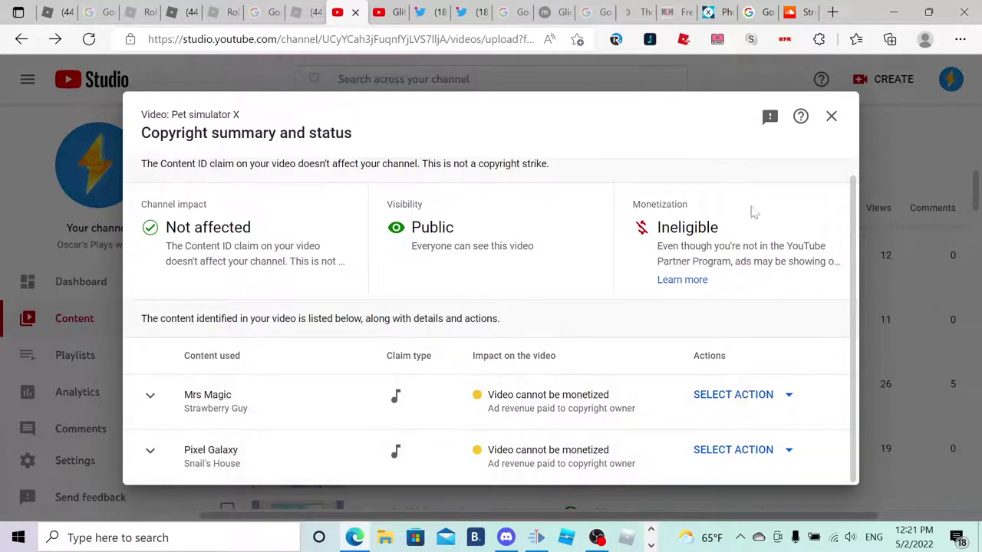
left_click(724, 405)
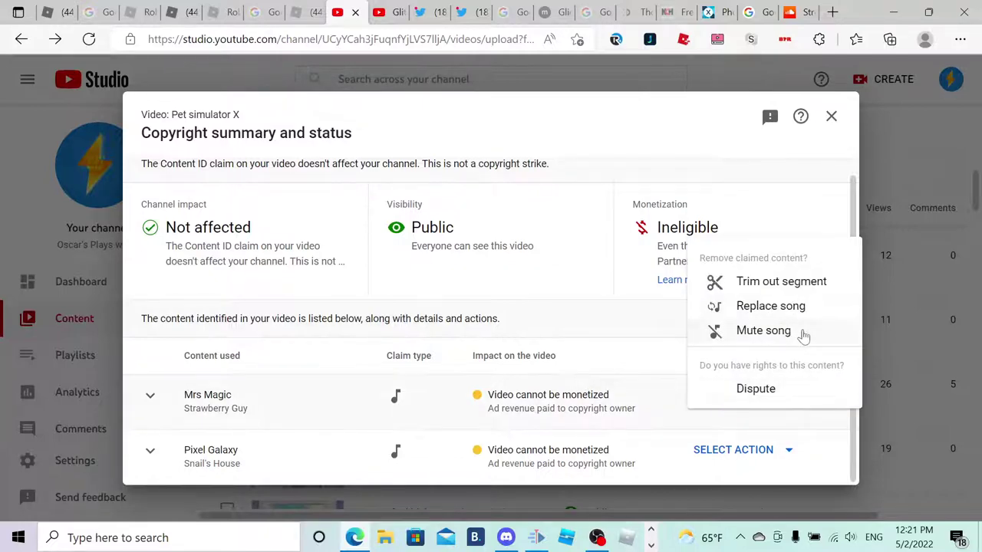
left_click(768, 334)
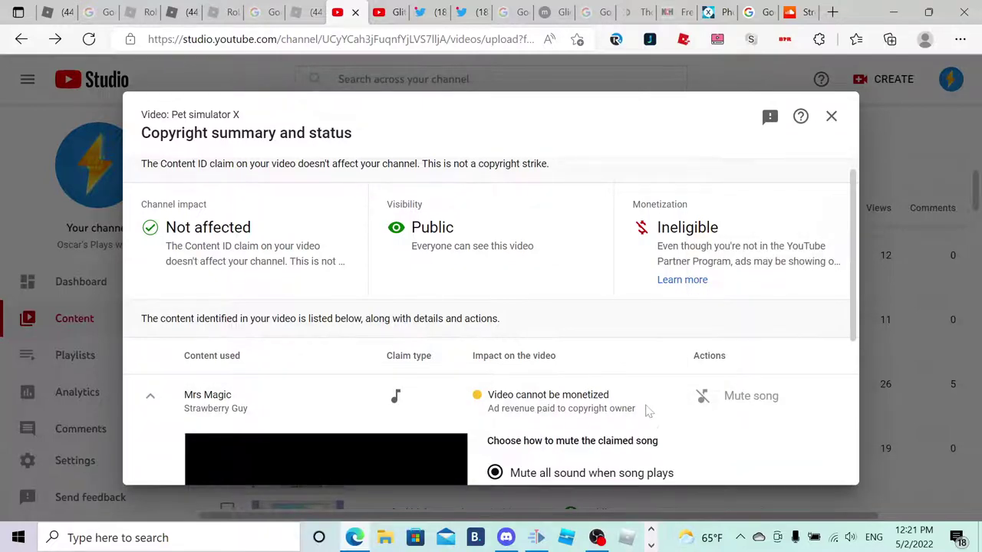
left_click(831, 116)
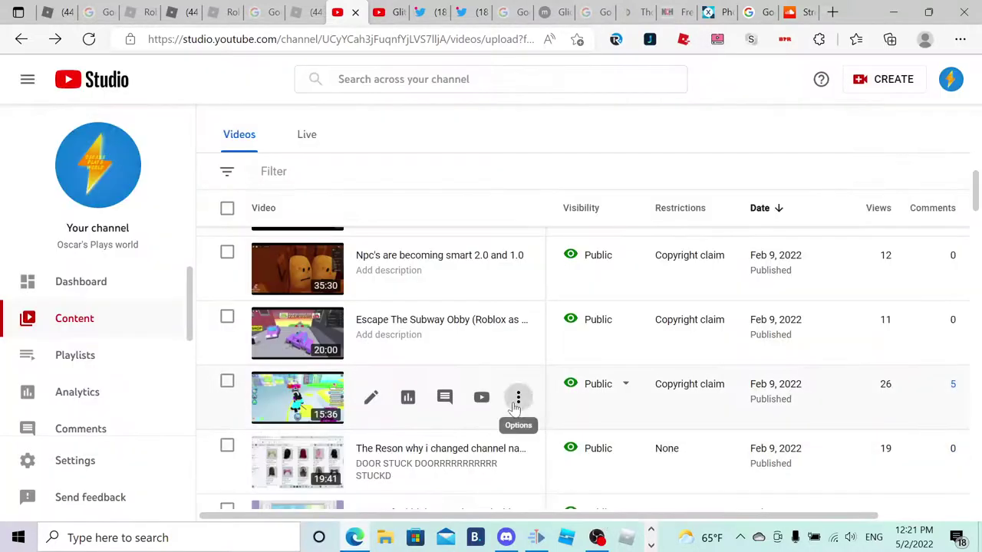
Permanently delete the video "Pet simulator X", acknowledging that deletion cannot be undone.
left_click(518, 396)
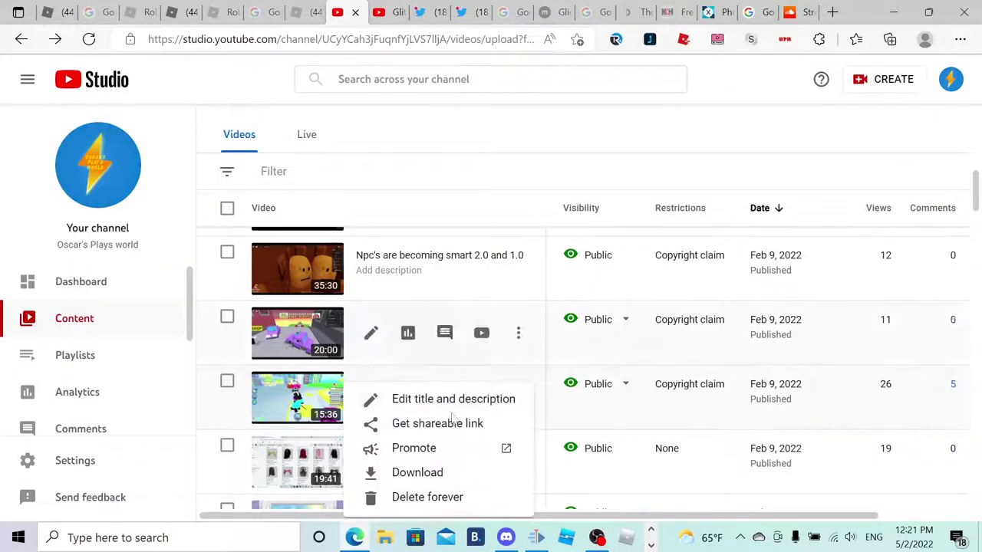
left_click(419, 498)
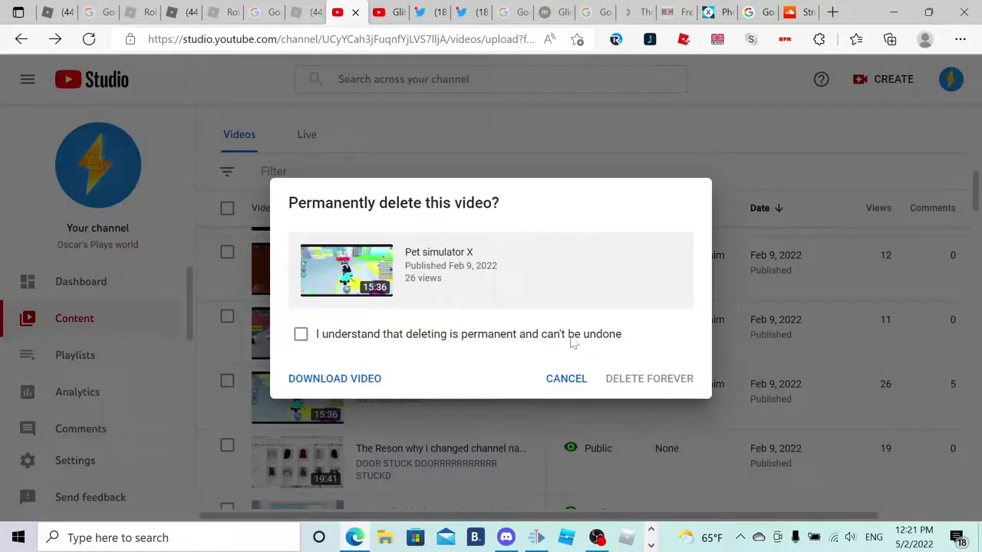
left_click(574, 337)
left_click(673, 383)
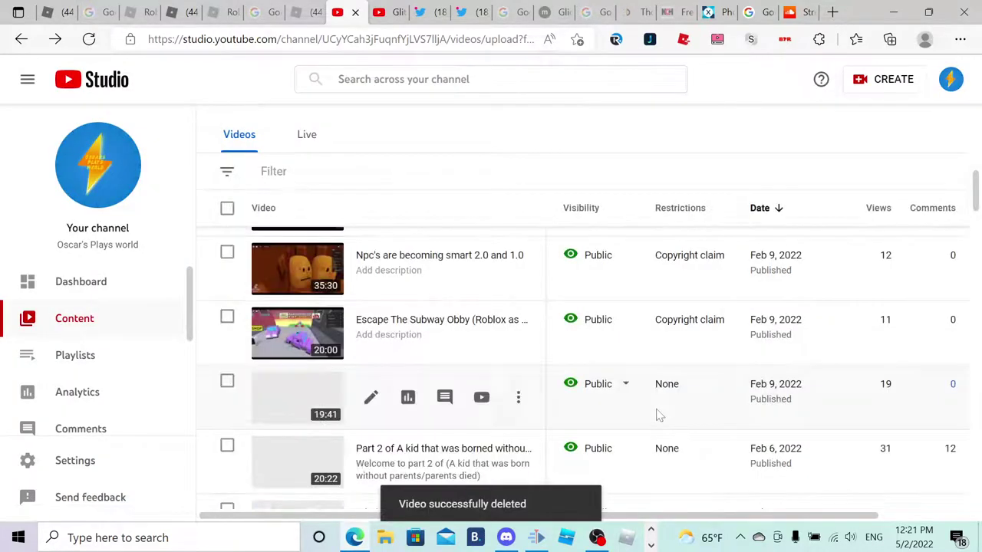
Mute all sound from 19:47 to 19:59 for the "Mrs Magic" claim on "Escape The Subway Obby (Roblox as EMO)" and close the claim details.
mouse_move(675, 332)
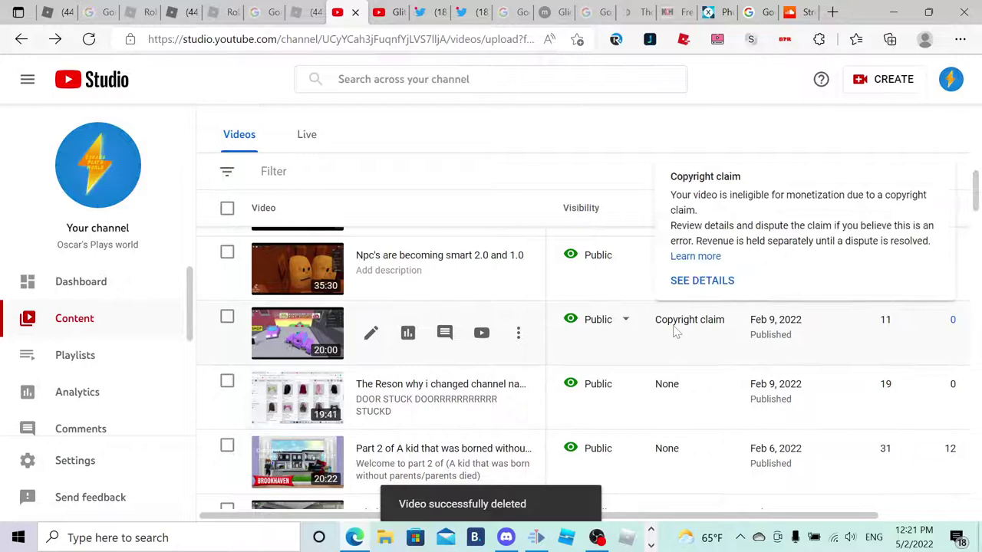
left_click(699, 278)
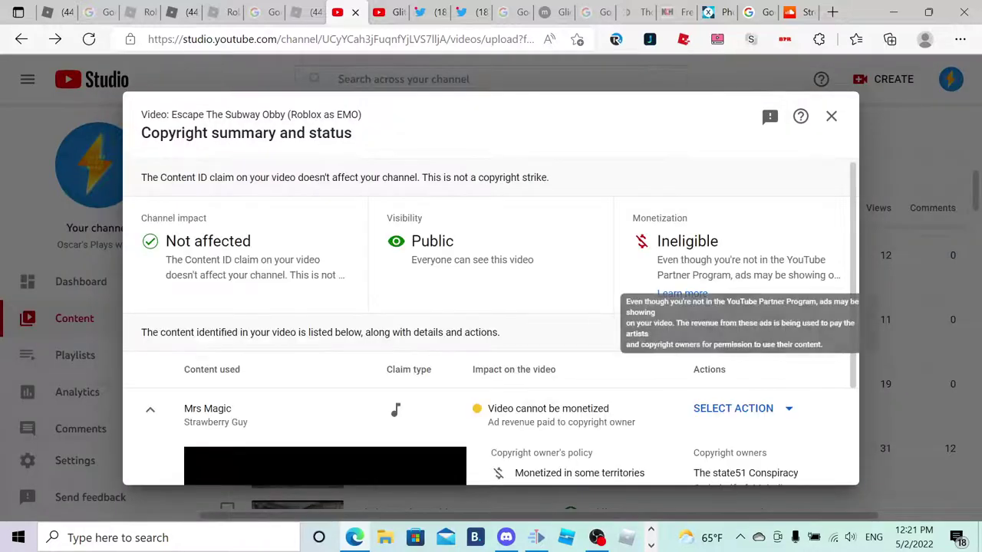
scroll(687, 289, "down", 2)
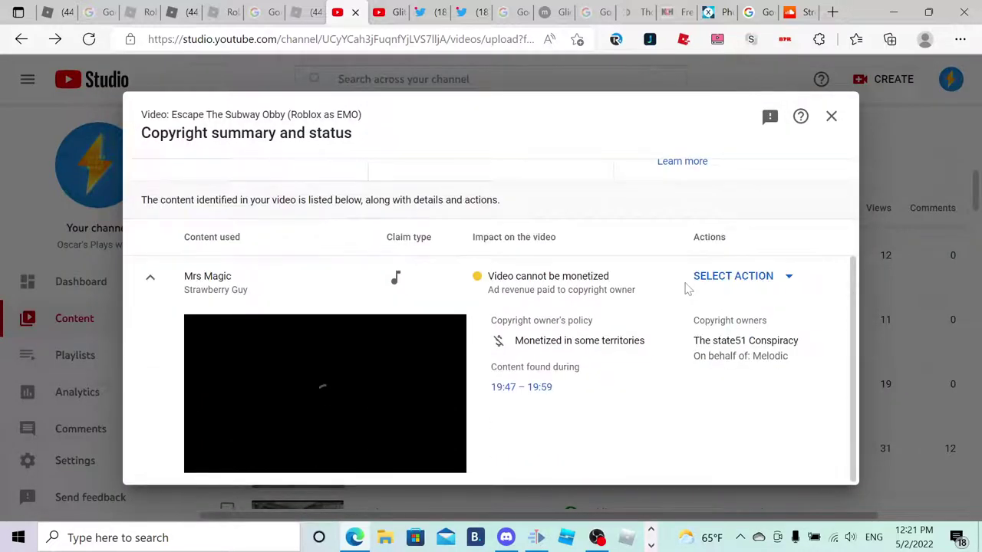
left_click(736, 277)
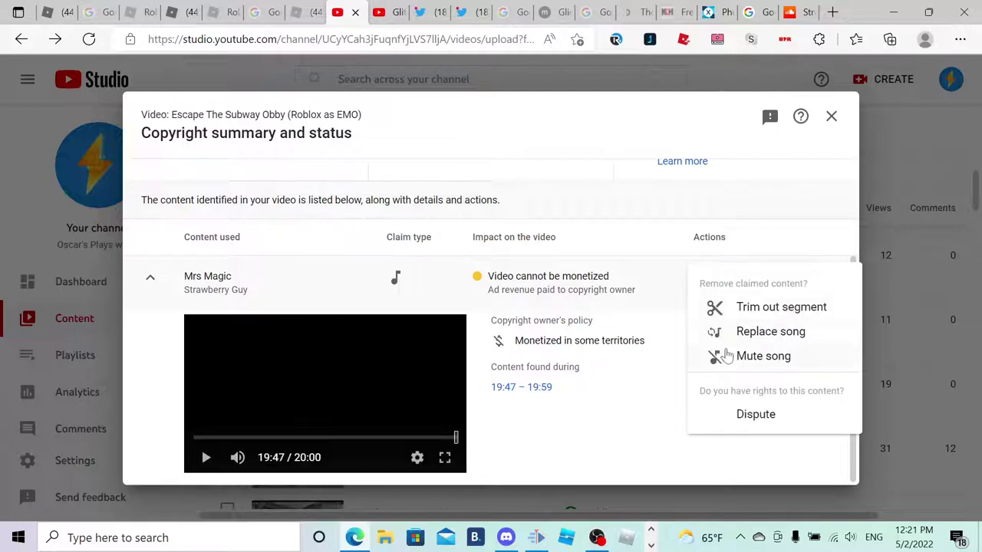
left_click(729, 357)
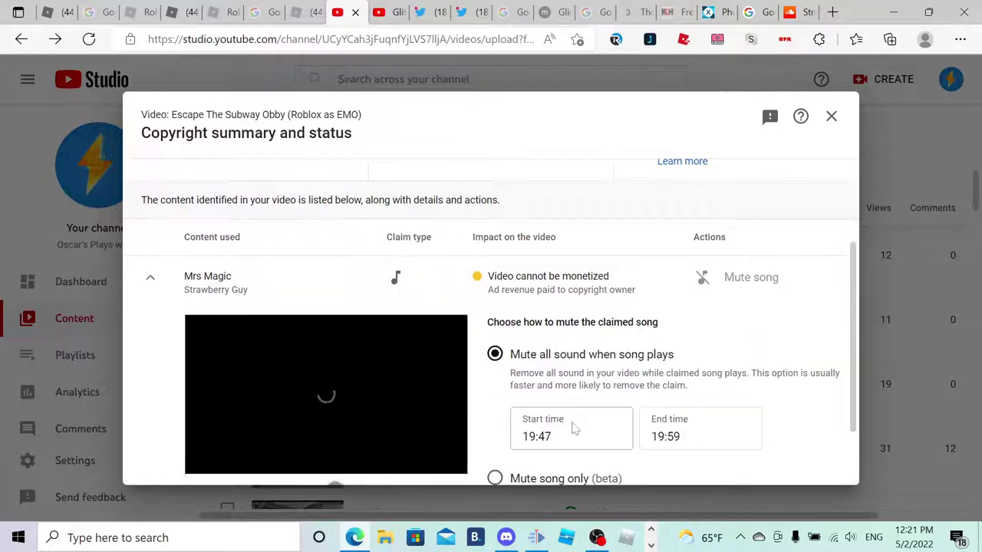
scroll(575, 428, "down", 1)
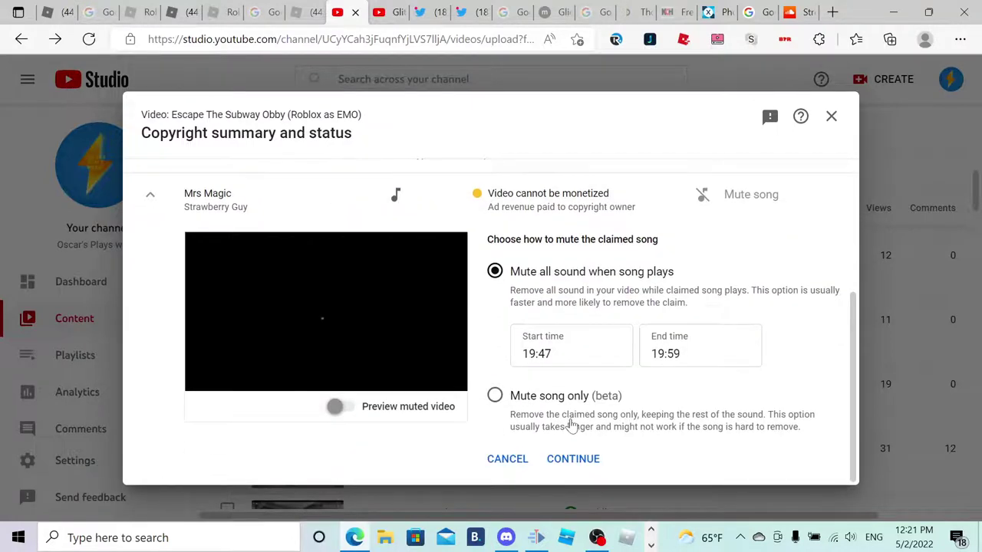
left_click(597, 465)
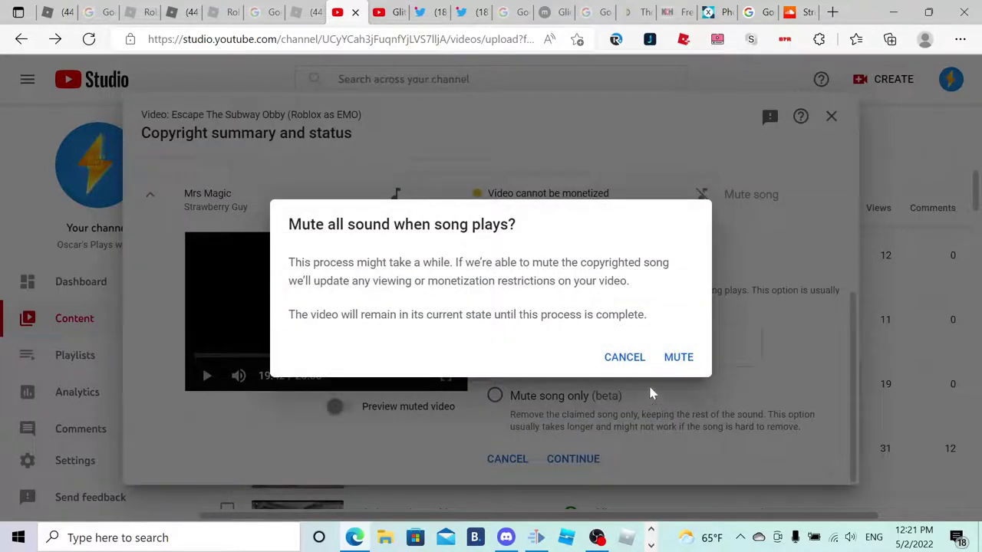
left_click(678, 358)
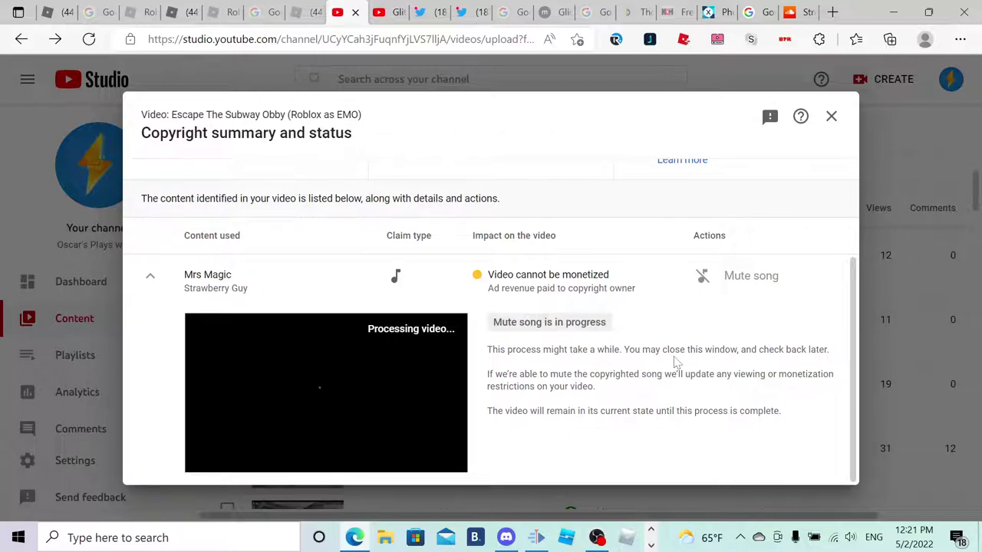
left_click(831, 116)
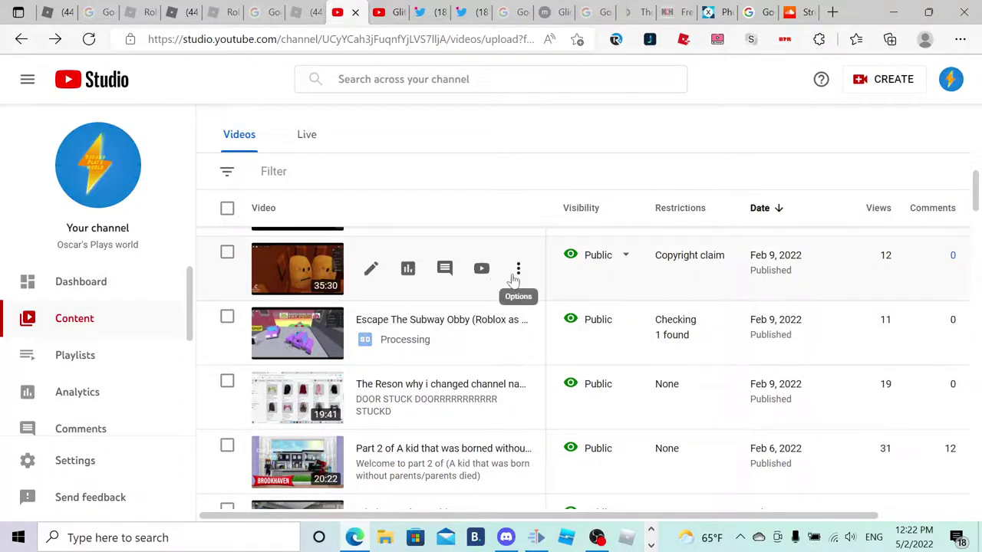
Review which songs are claimed in "Npc's are becoming smart 2.0 and 1.0" and close the claim details.
mouse_move(686, 264)
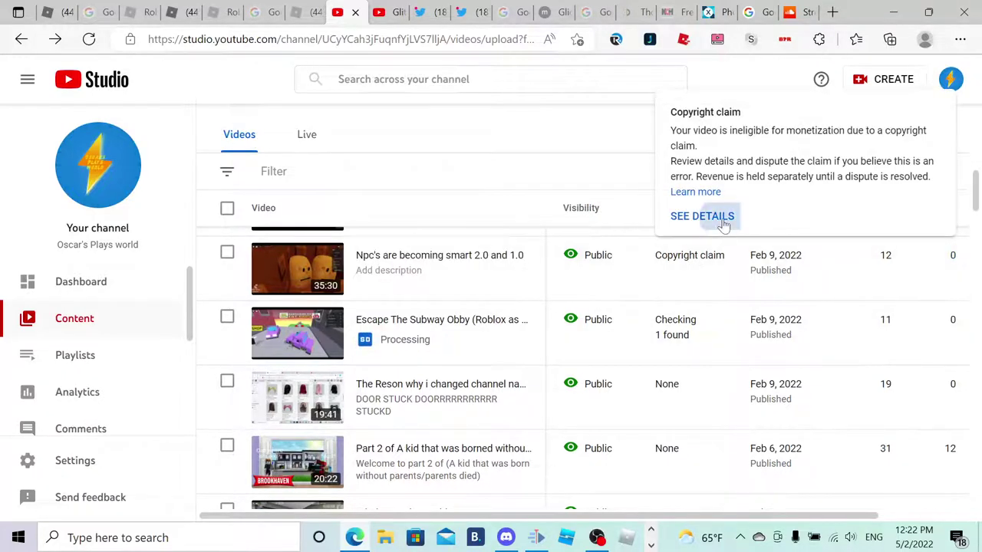
left_click(723, 222)
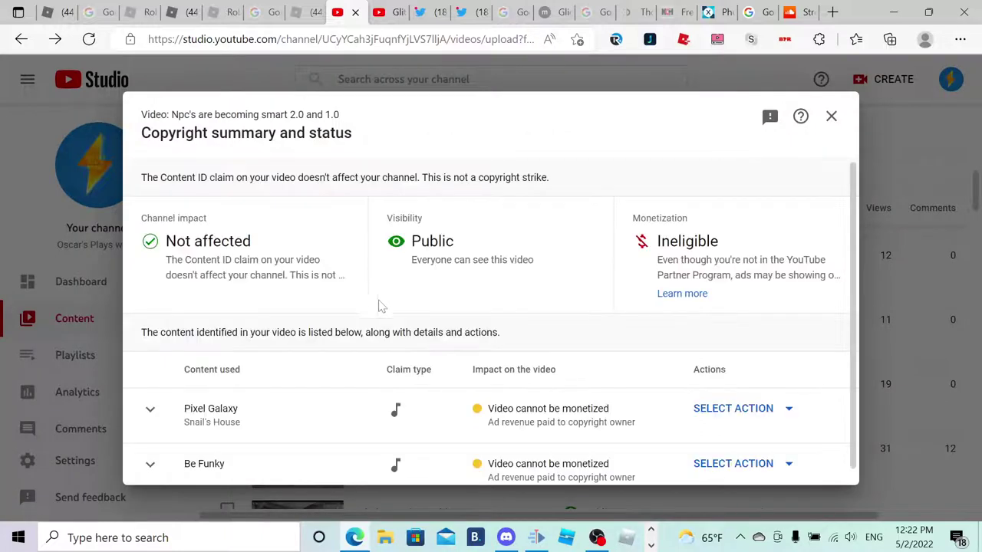
scroll(392, 318, "down", 1)
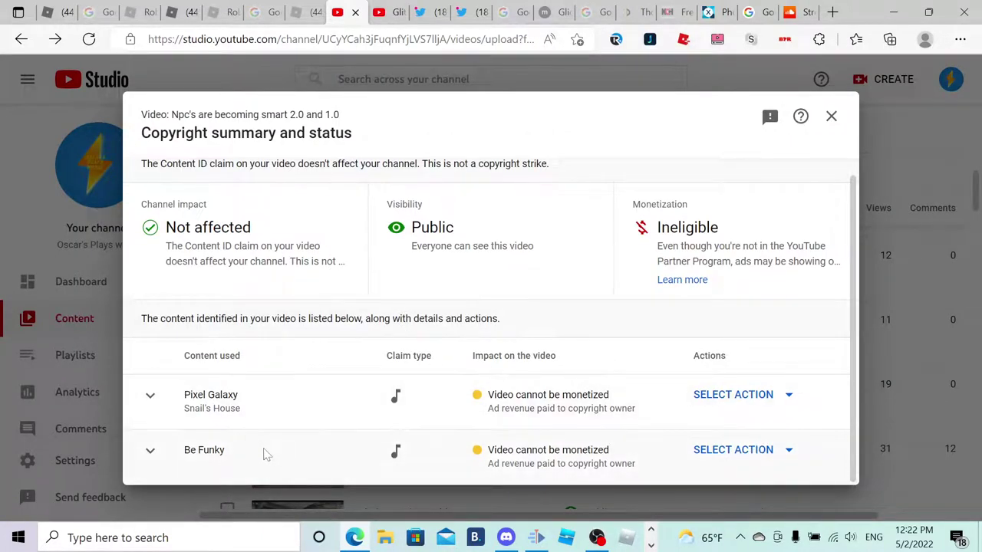
left_click(831, 116)
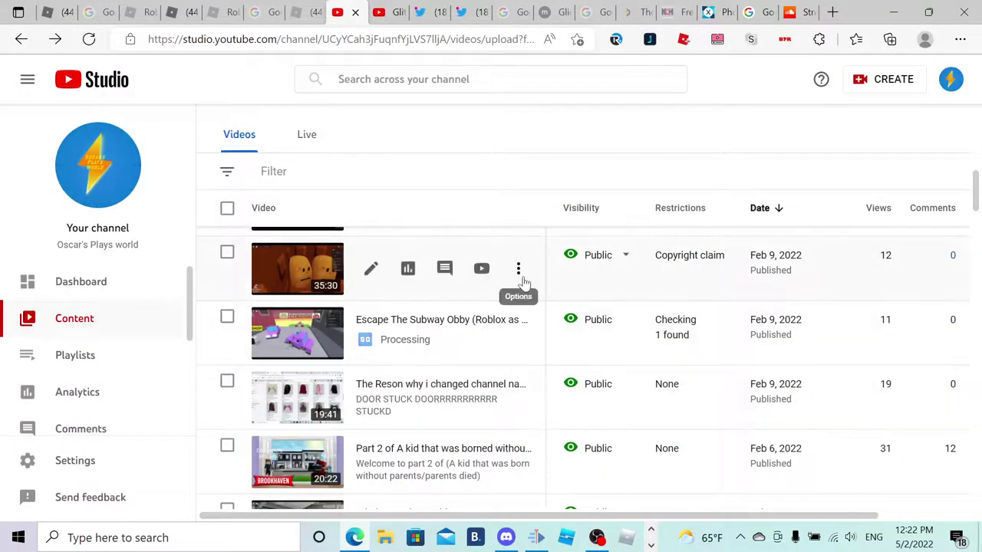
Permanently delete the video "Npc's are becoming smart 2.0 and 1.0", acknowledging that deletion cannot be undone.
left_click(519, 273)
left_click(497, 366)
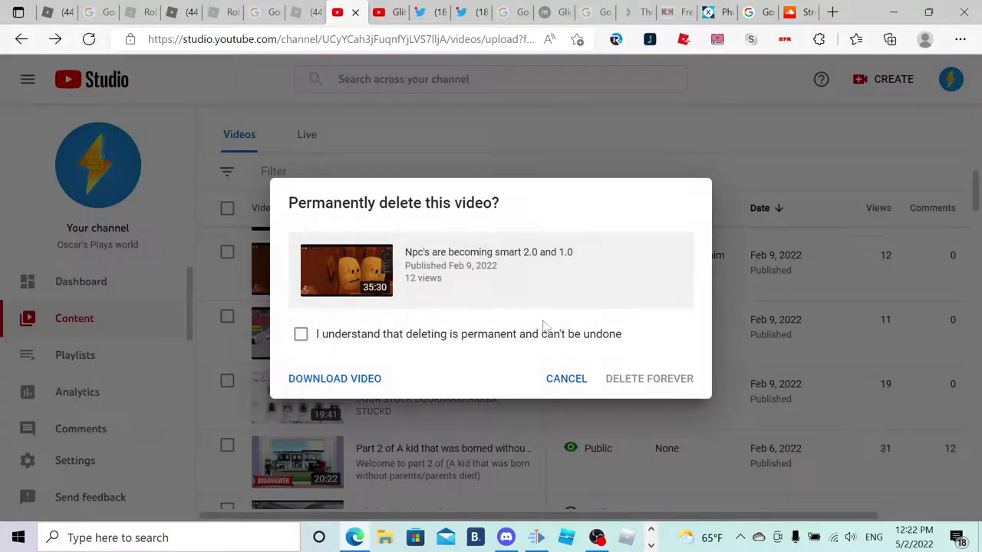
left_click(534, 336)
left_click(664, 379)
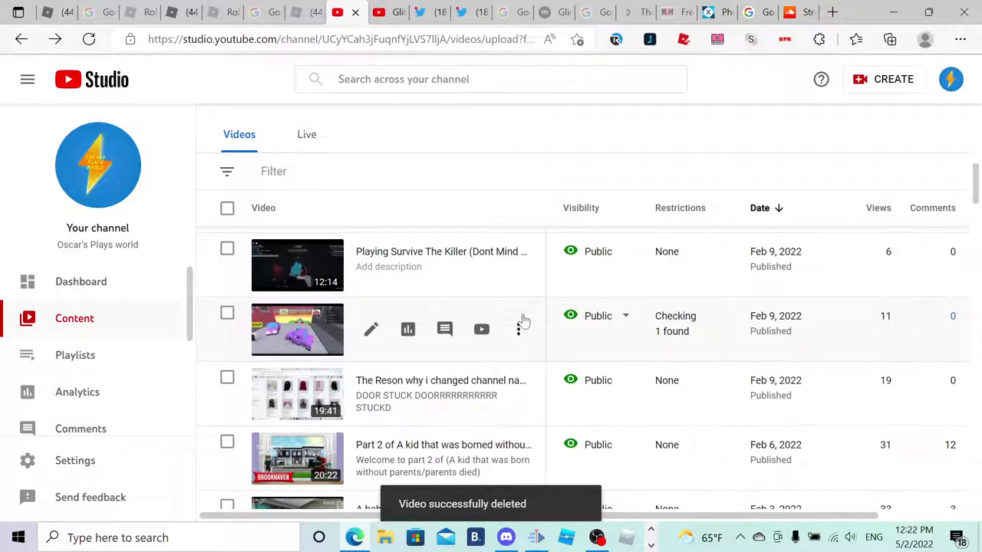
Review which songs are claimed in "Theres so many Online daters disgusting :/ (Club daters/irs)".
scroll(524, 330, "down", 4)
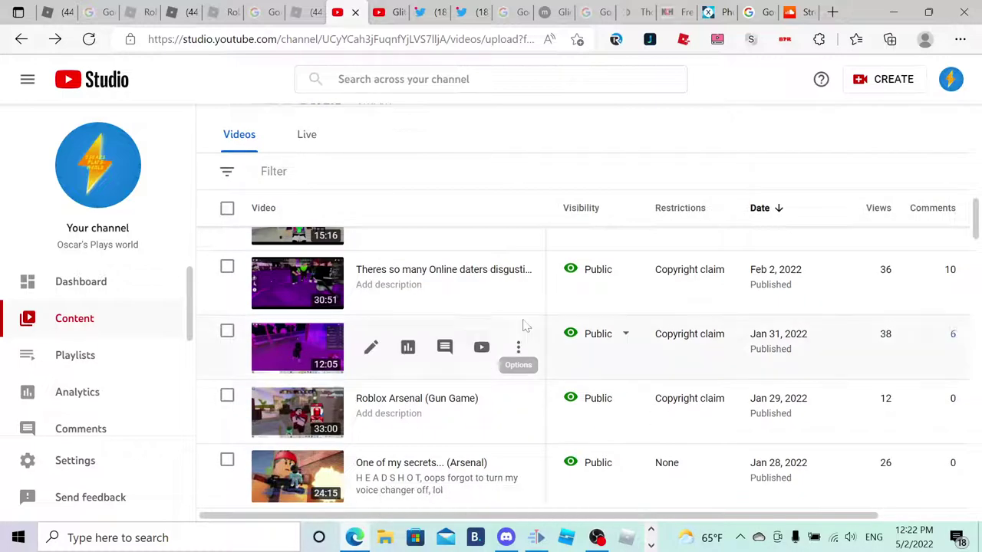
scroll(570, 326, "up", 1)
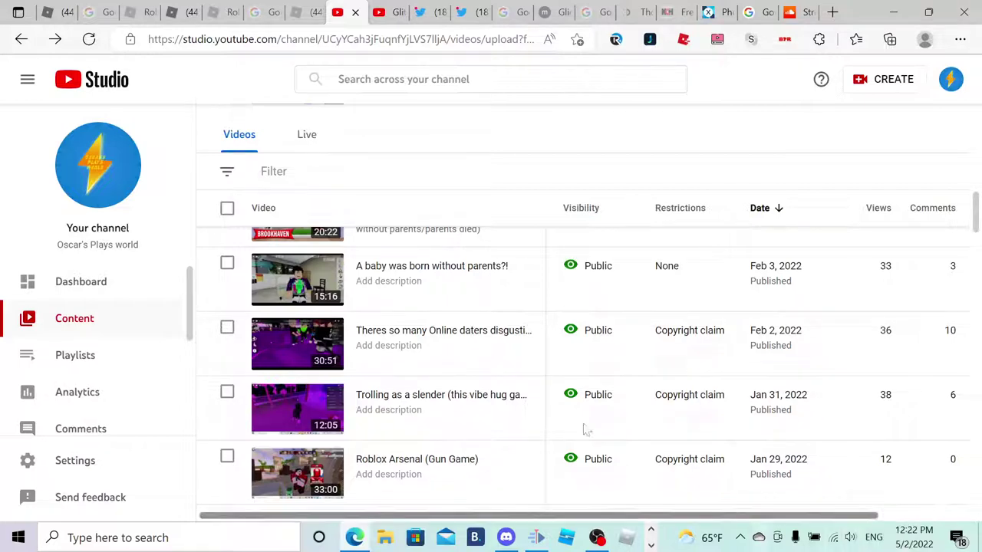
mouse_move(684, 338)
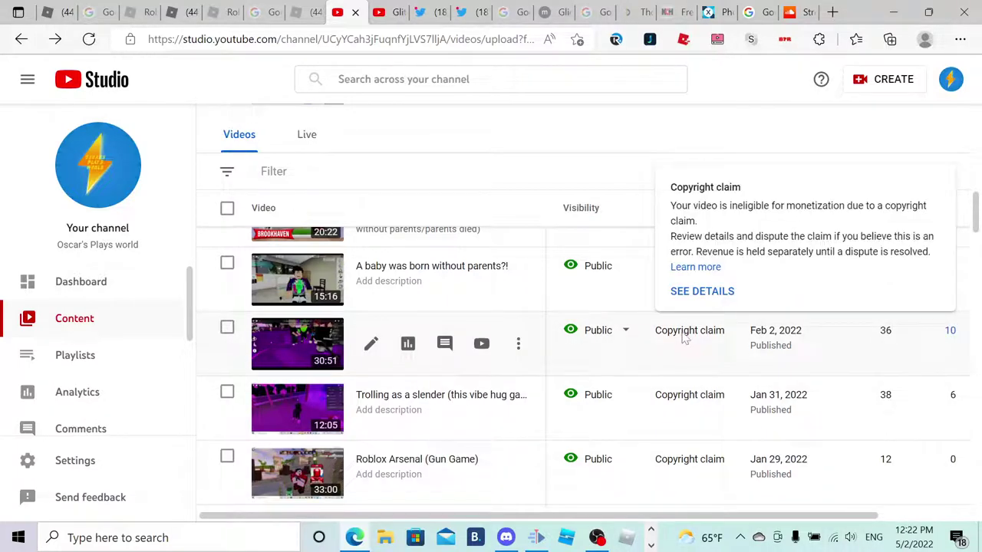
left_click(698, 296)
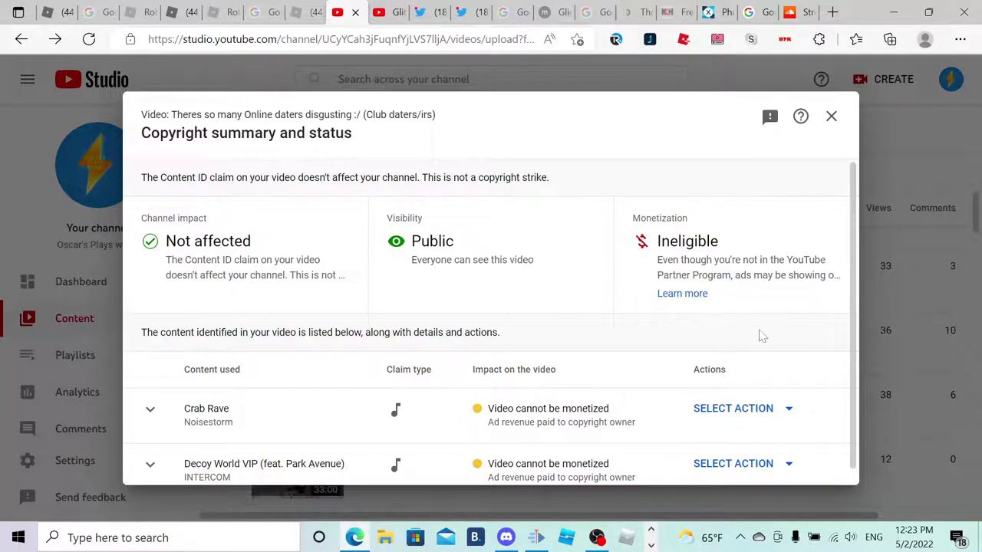
scroll(762, 336, "down", 1)
left_click(697, 396)
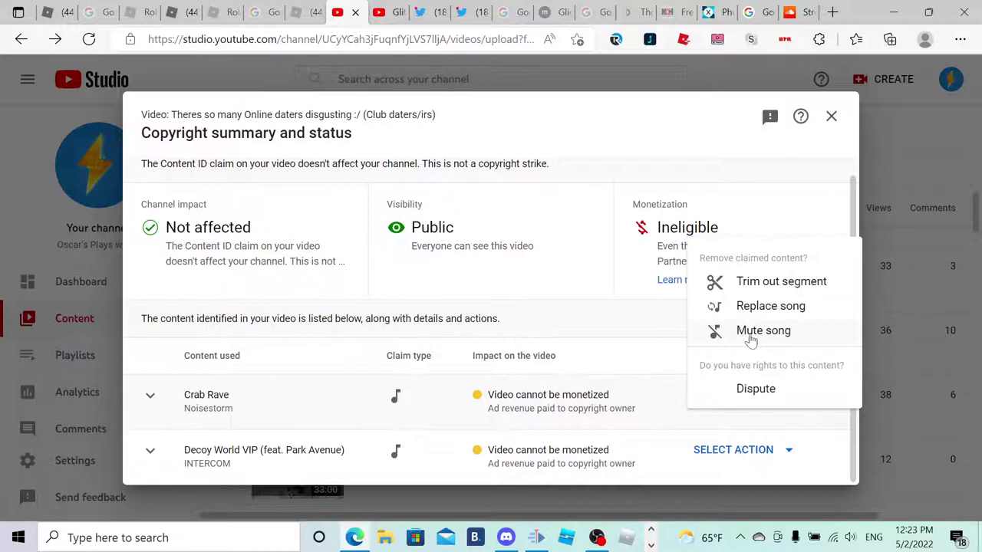
left_click(756, 334)
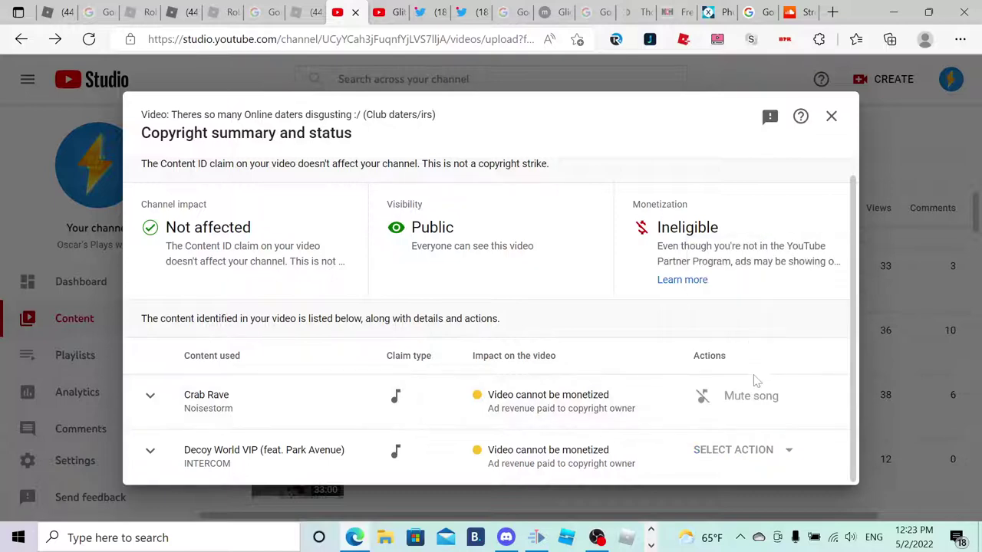
left_click(829, 120)
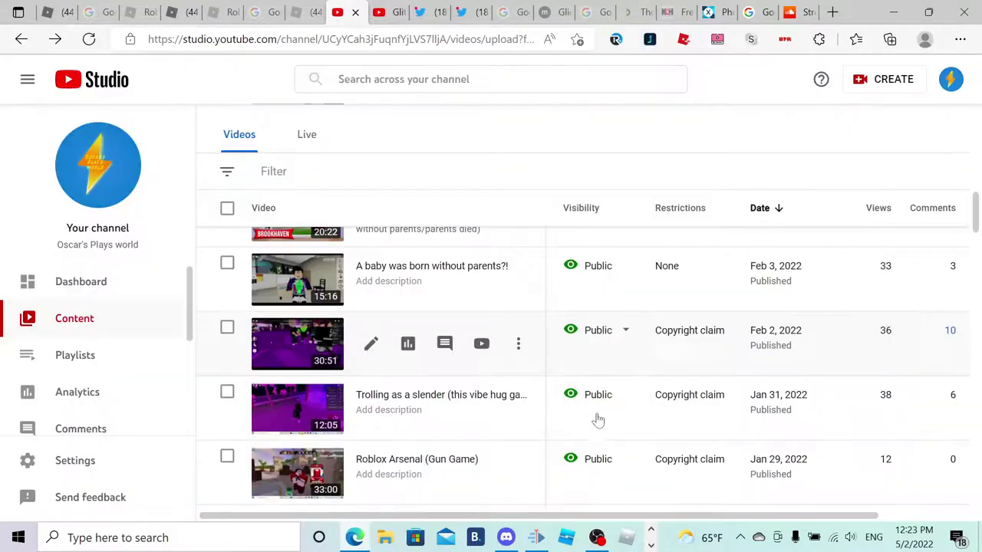
Permanently delete the video "Trolling as a slender (this vibe hug game filled with od D:", acknowledging that deletion cannot be undone.
left_click(519, 407)
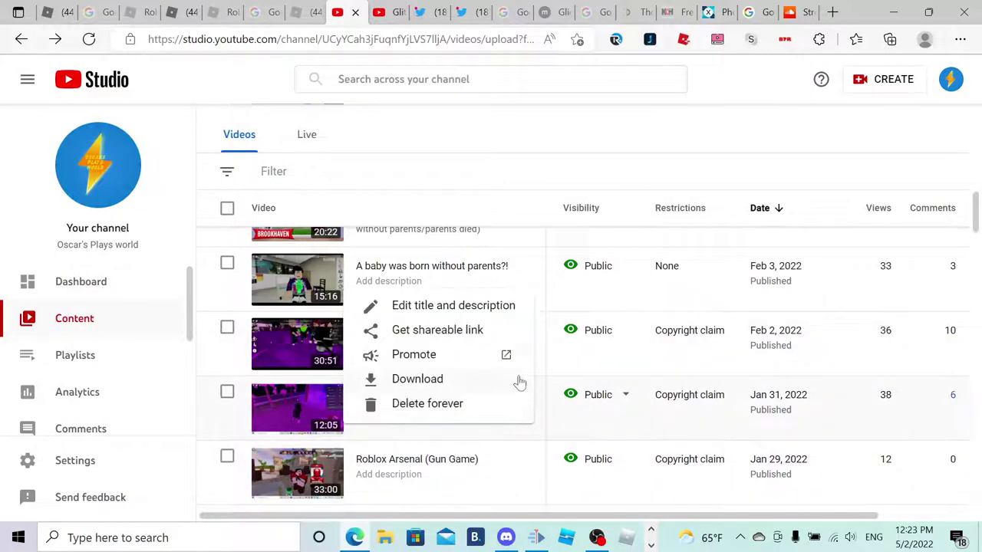
left_click(407, 404)
left_click(512, 337)
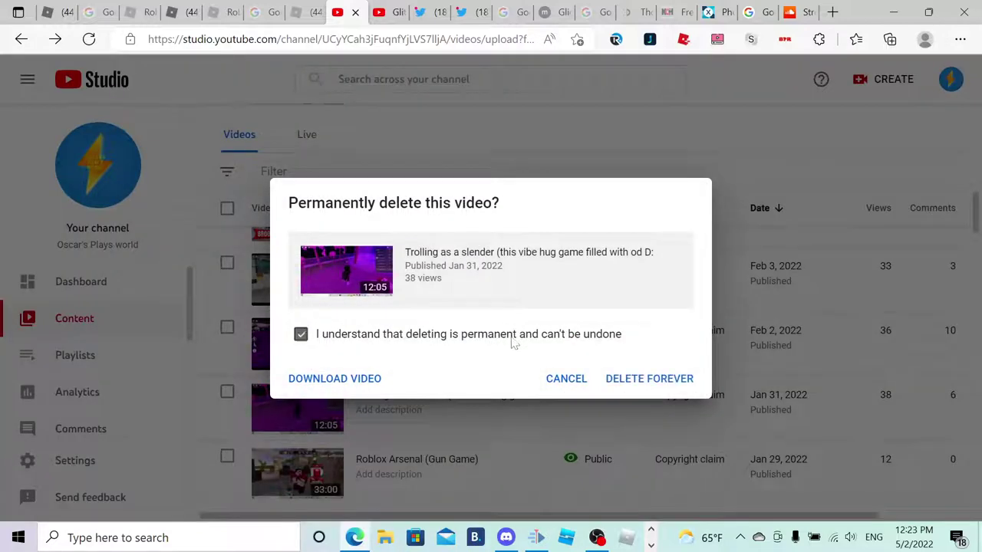
left_click(619, 378)
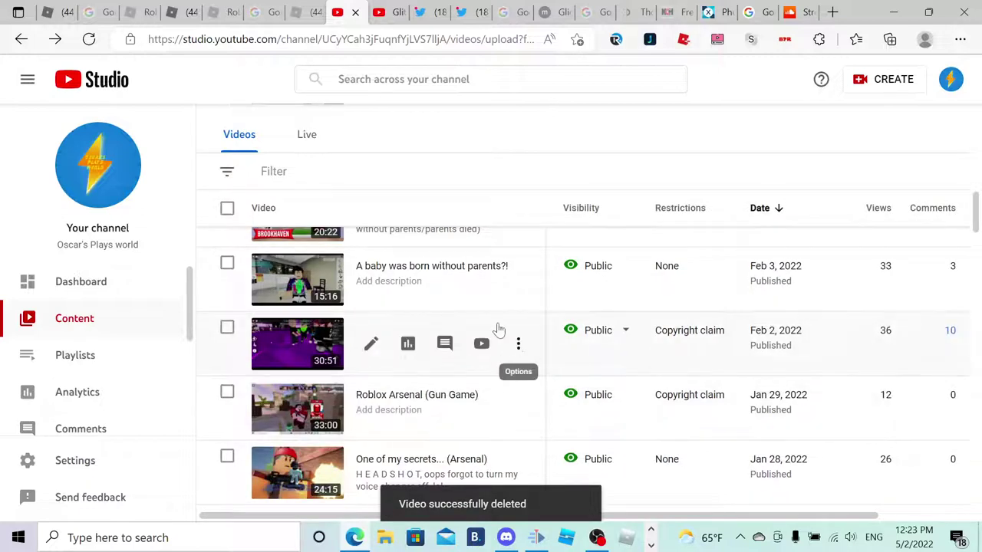
Permanently delete the video "Theres so many Online daters disgusting :/ (Club daters/irs)", acknowledging that deletion cannot be undone.
left_click(518, 343)
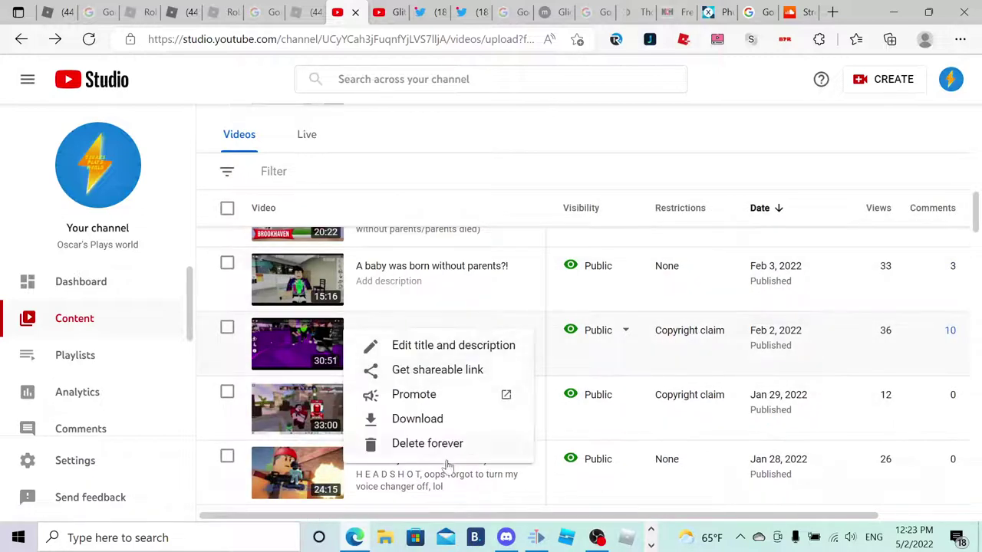
left_click(425, 448)
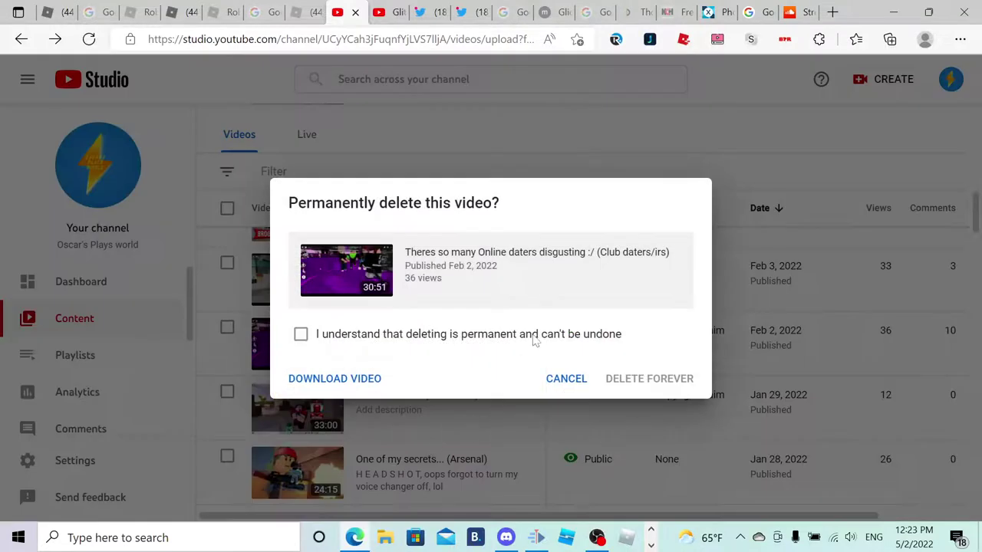
left_click(535, 340)
left_click(630, 378)
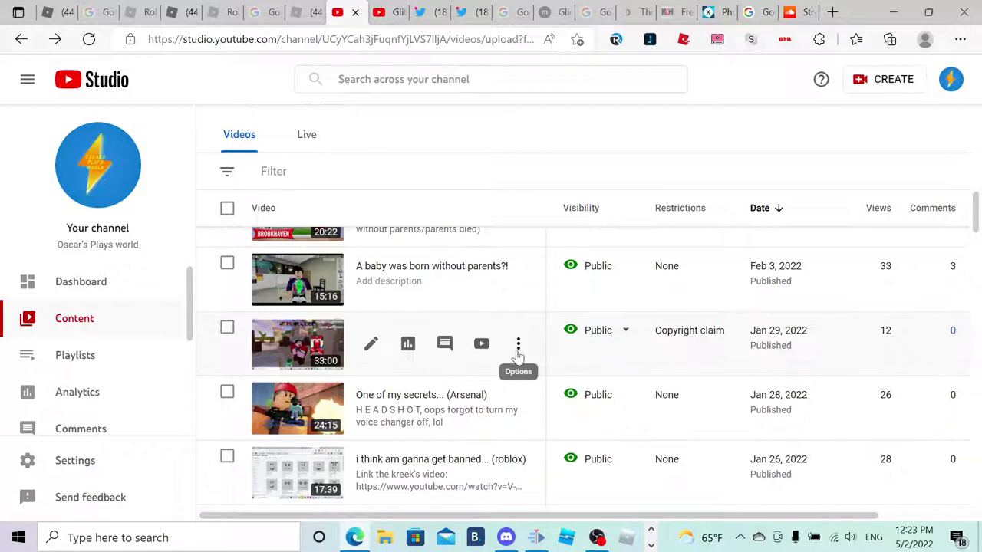
Mute all sound while the claimed song "Me and My Brother" plays in "Roblox Arsenal (Gun Game)" and close the claim details.
mouse_move(693, 338)
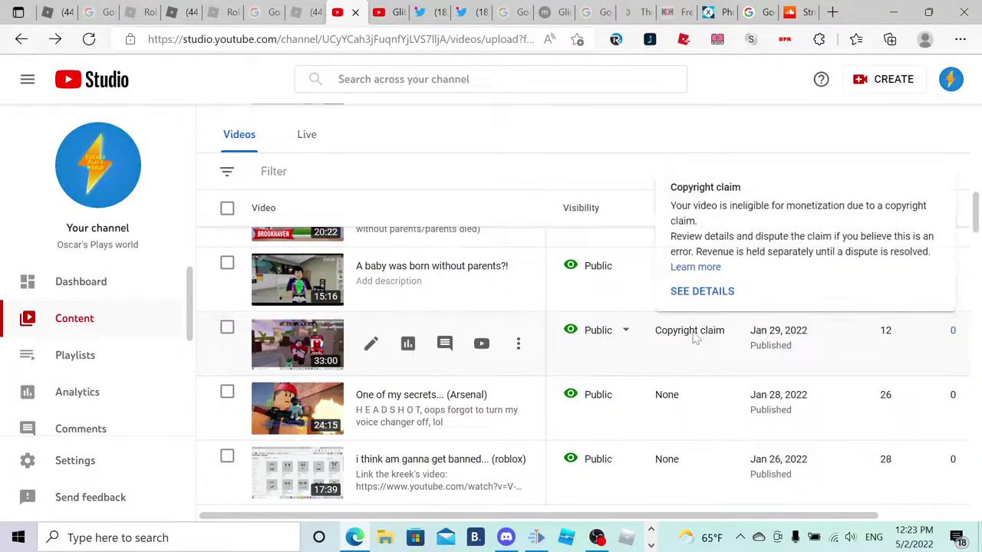
left_click(693, 290)
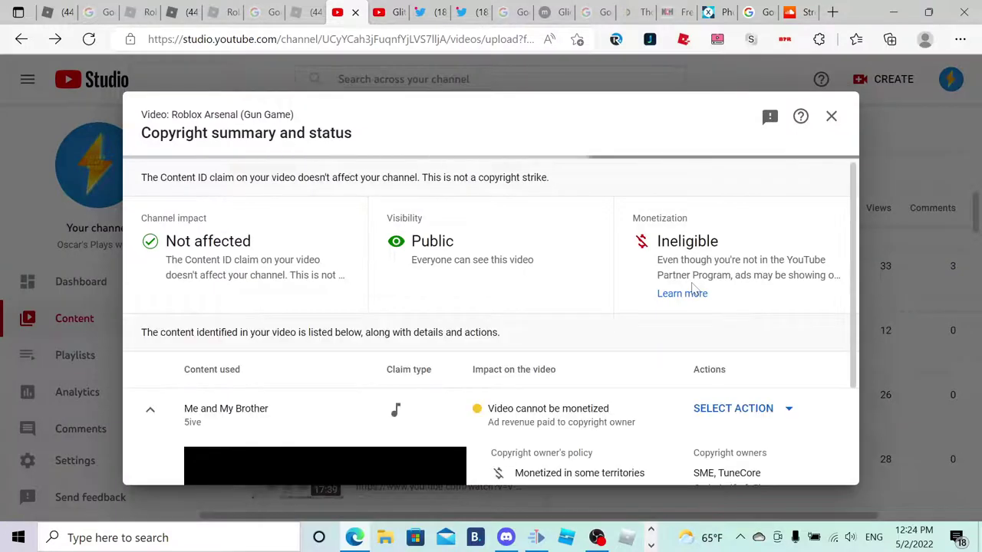
scroll(692, 294, "down", 2)
mouse_move(648, 341)
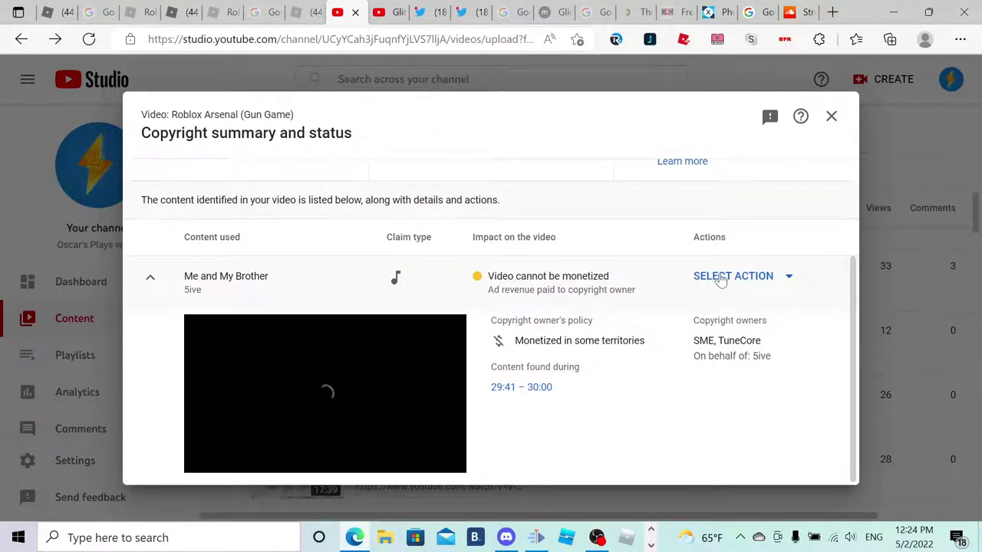
left_click(720, 279)
left_click(729, 358)
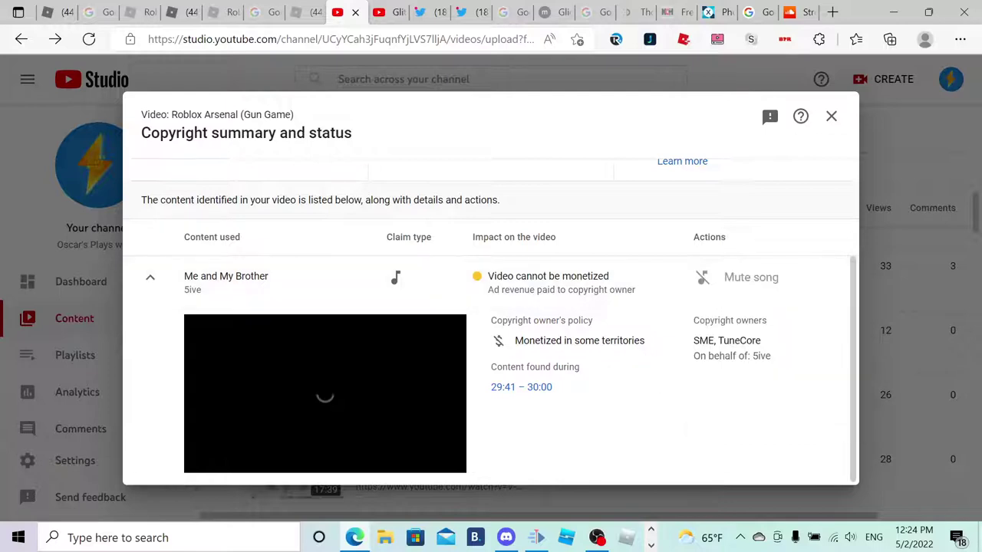
left_click(568, 459)
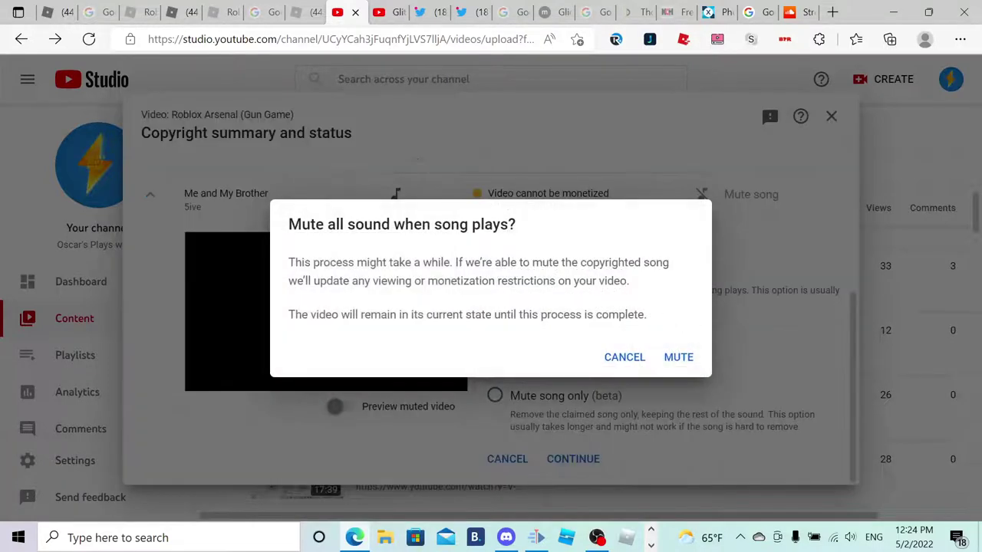
left_click(674, 365)
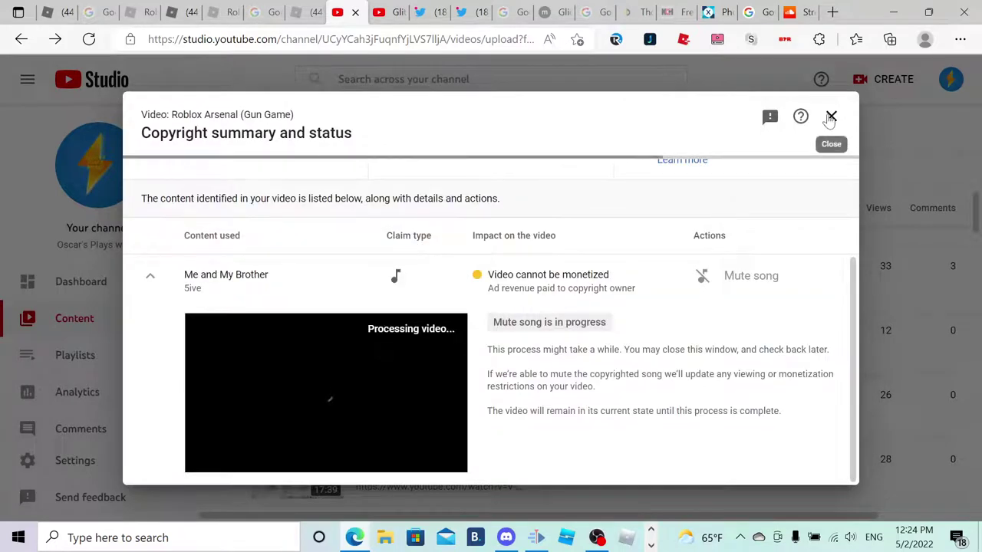
left_click(831, 118)
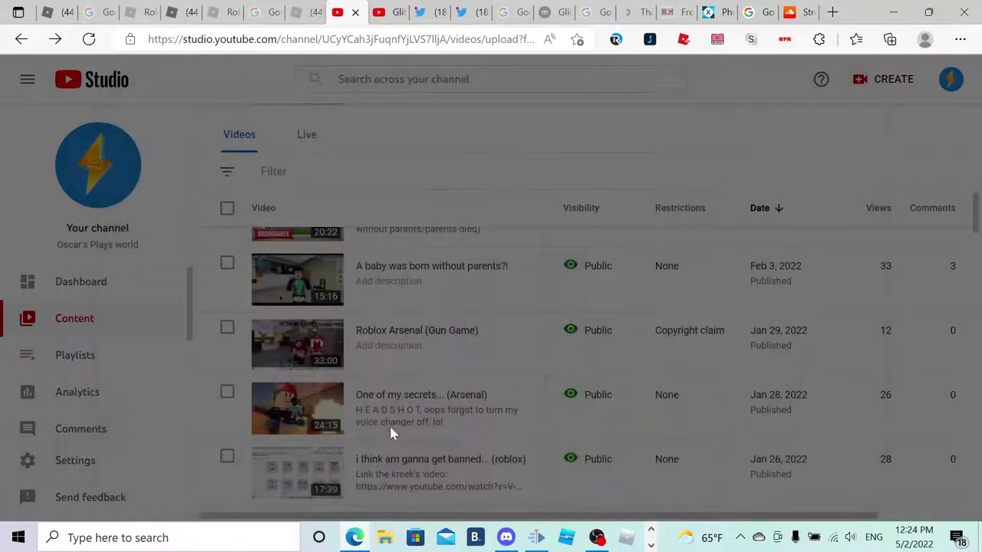
Find the next video with a copyright claim, "Firday Night Funkin Vs FNAF 2.0", and review which songs are claimed.
scroll(516, 413, "down", 2)
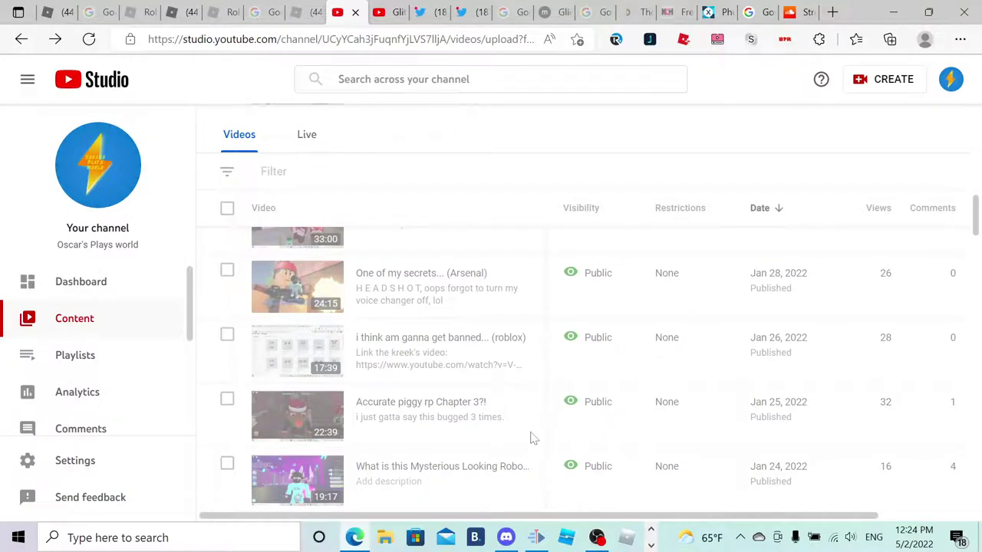
scroll(534, 438, "down", 5)
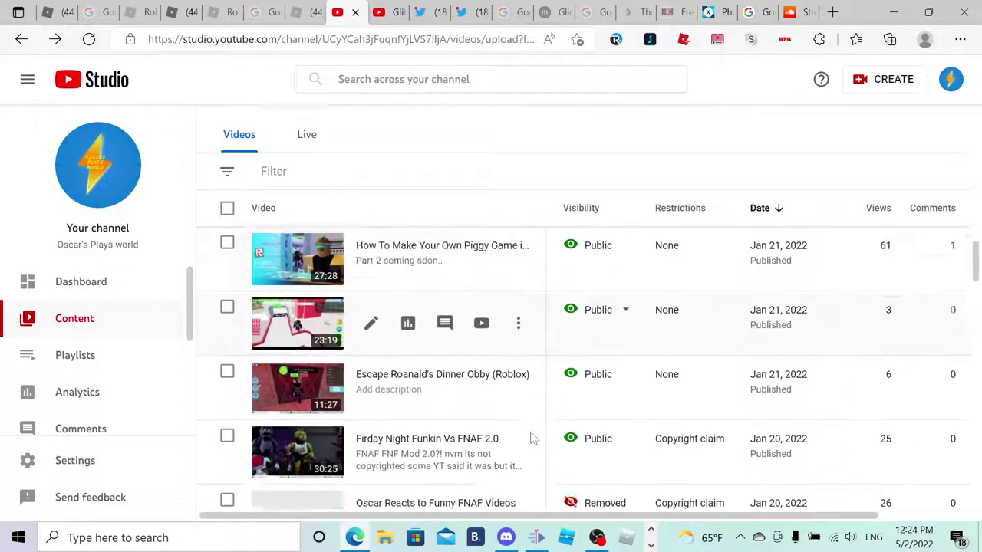
scroll(534, 438, "down", 4)
scroll(534, 438, "up", 2)
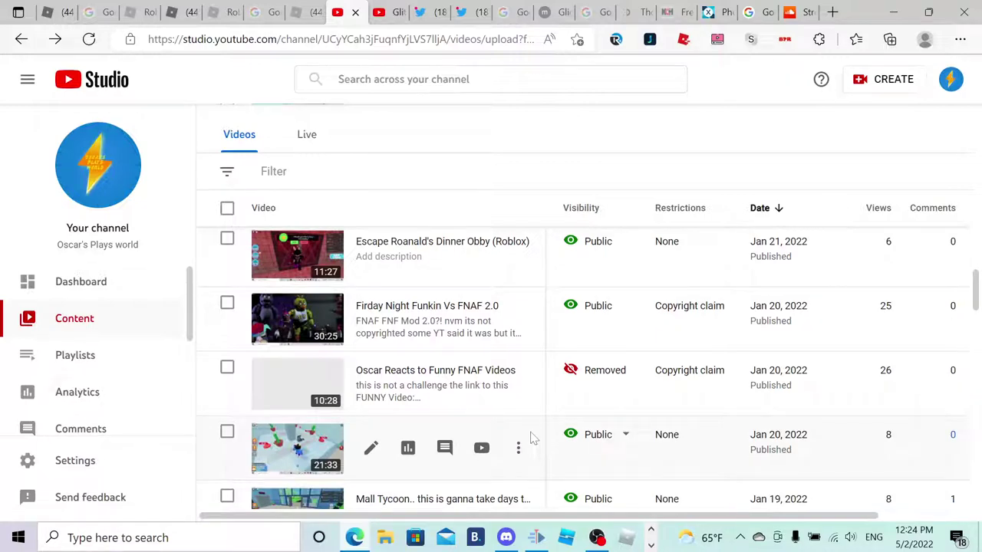
mouse_move(688, 311)
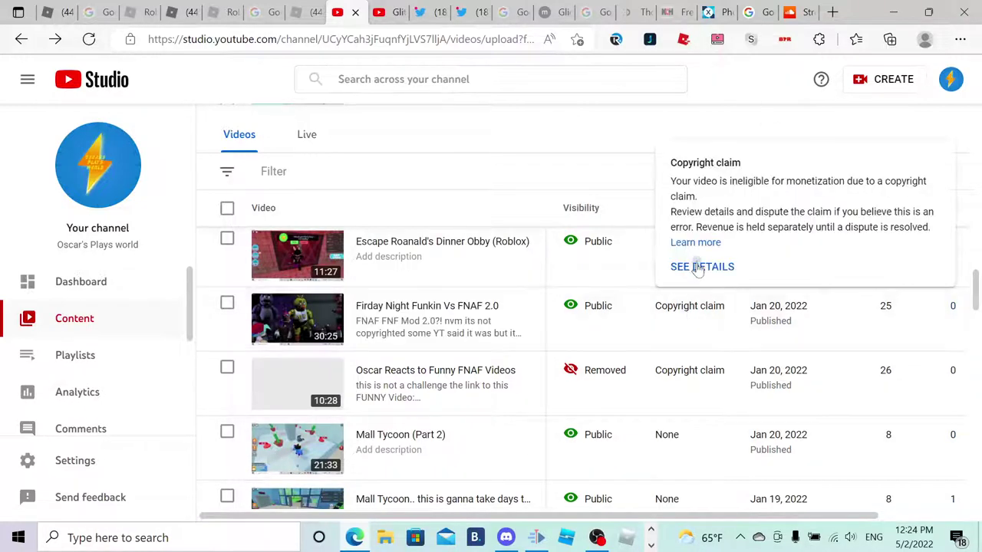
left_click(700, 267)
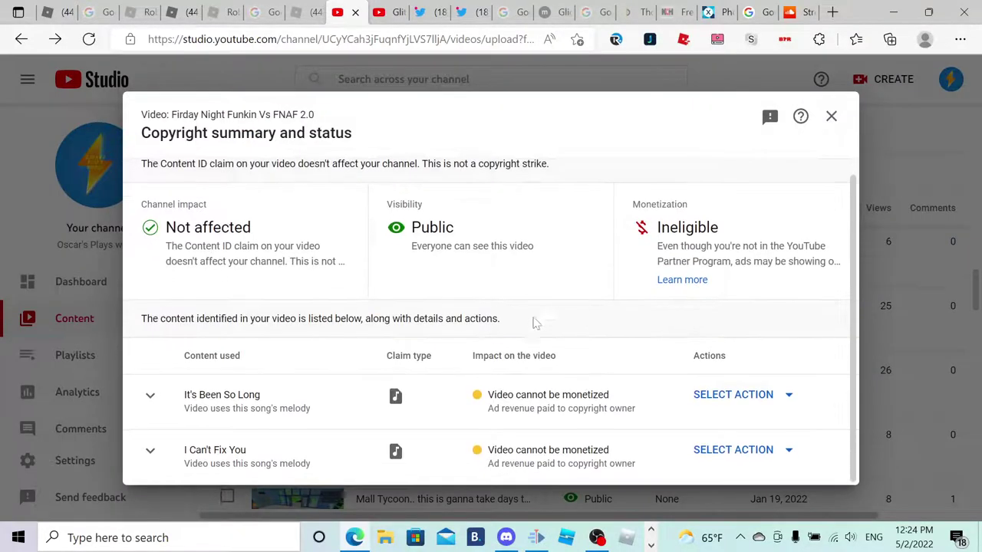
left_click(756, 398)
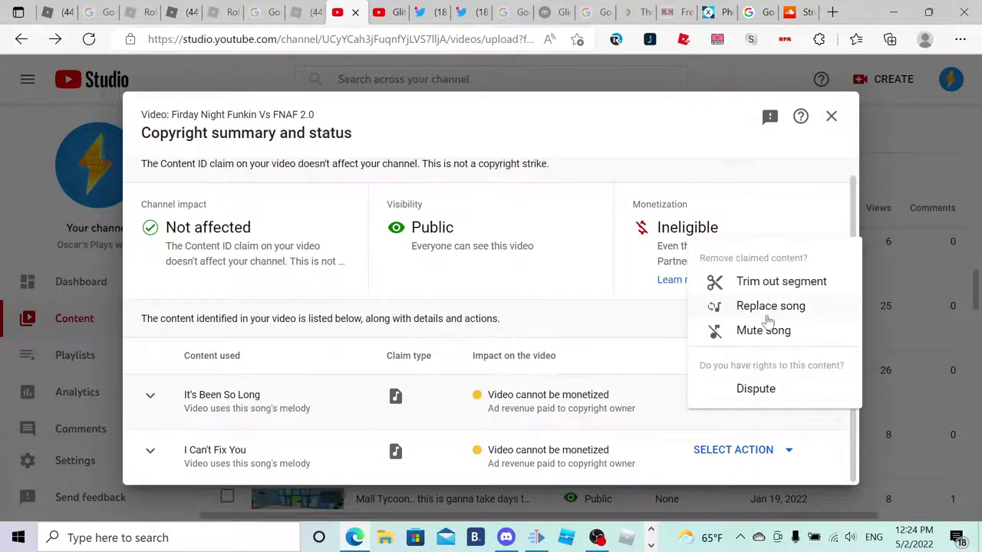
left_click(764, 331)
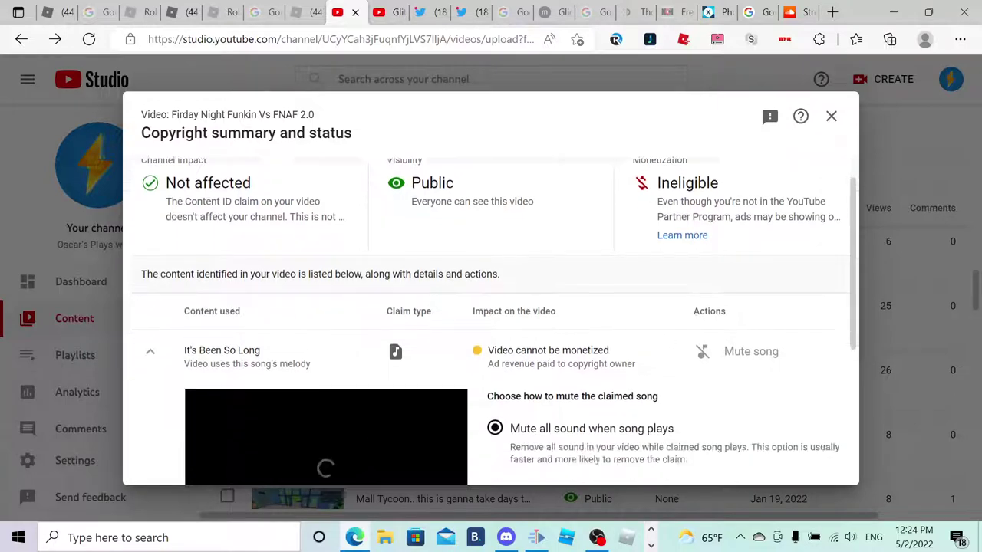
key("Escape")
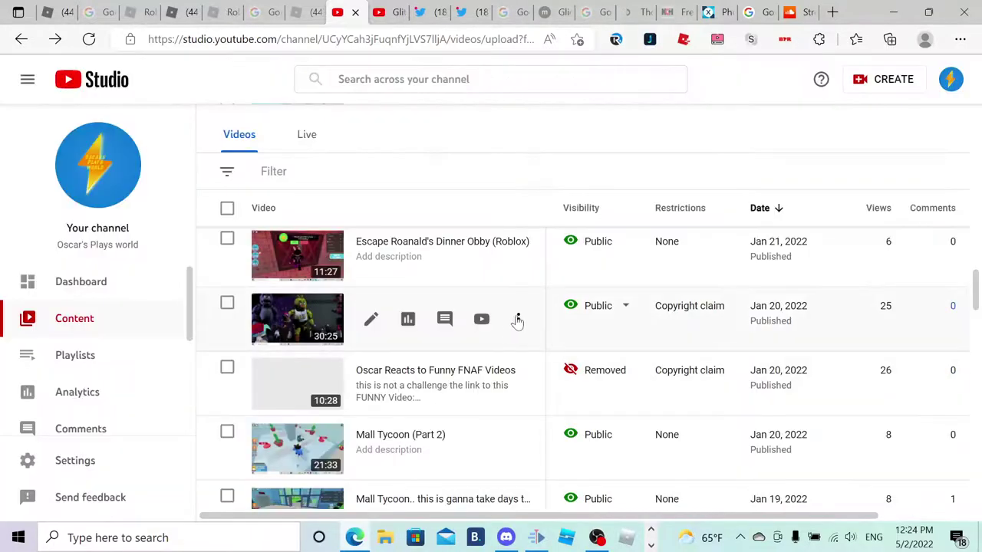
Permanently delete the video "Firday Night Funkin Vs FNAF 2.0", acknowledging that deletion cannot be undone.
left_click(517, 321)
left_click(444, 430)
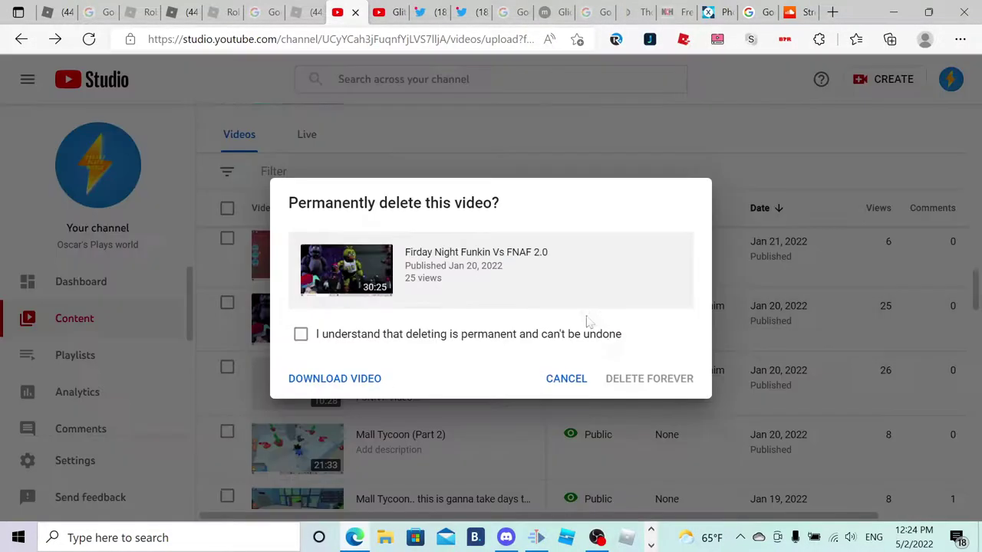
left_click(597, 341)
left_click(649, 380)
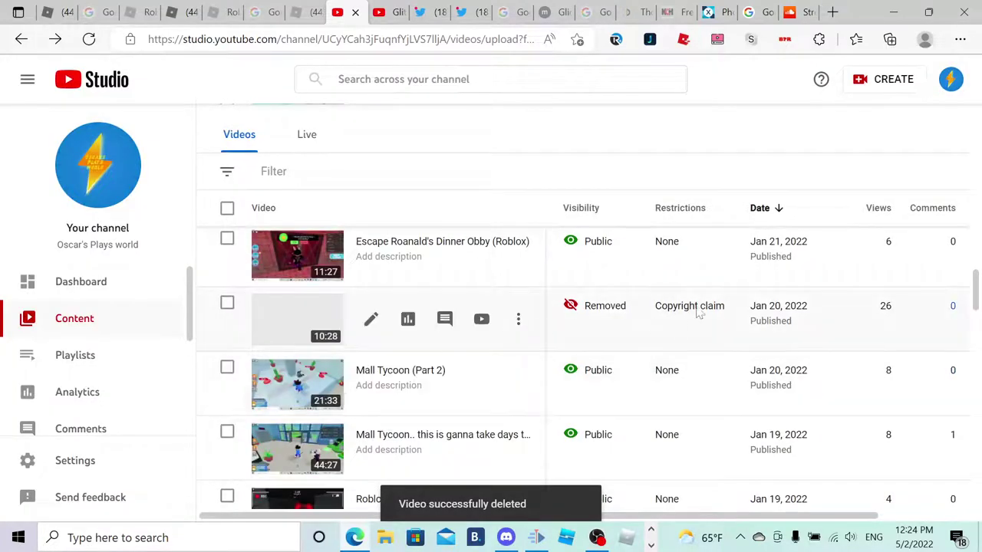
Open the copyright details of the removed "Reacts to Funny FNAF Videos" video and copy the takedown claimant's email address.
mouse_move(702, 310)
left_click(702, 267)
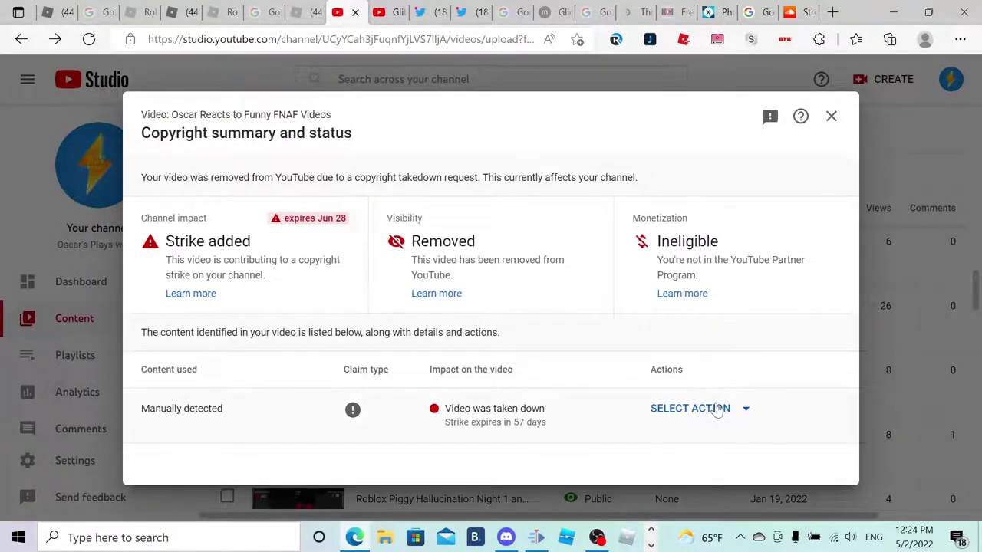
left_click(717, 410)
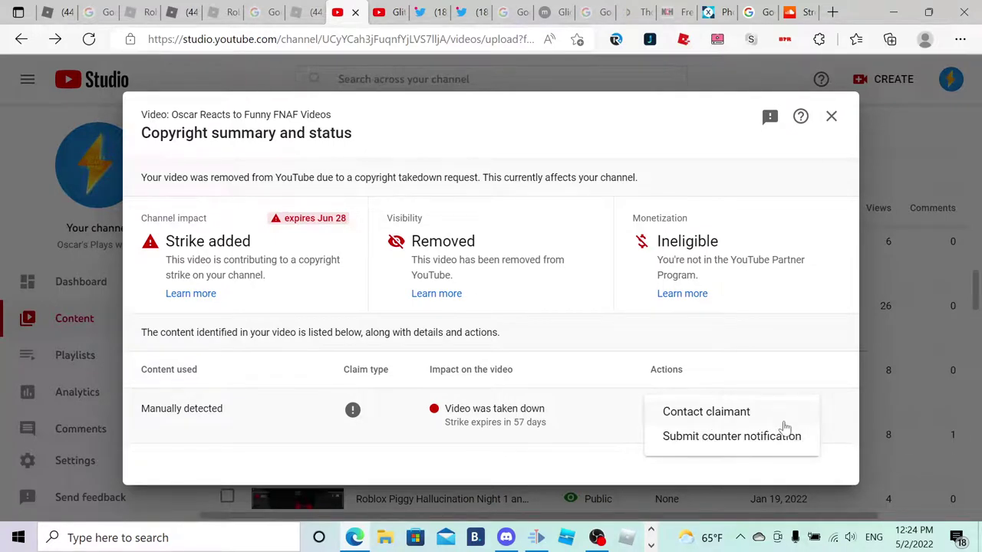
left_click(683, 412)
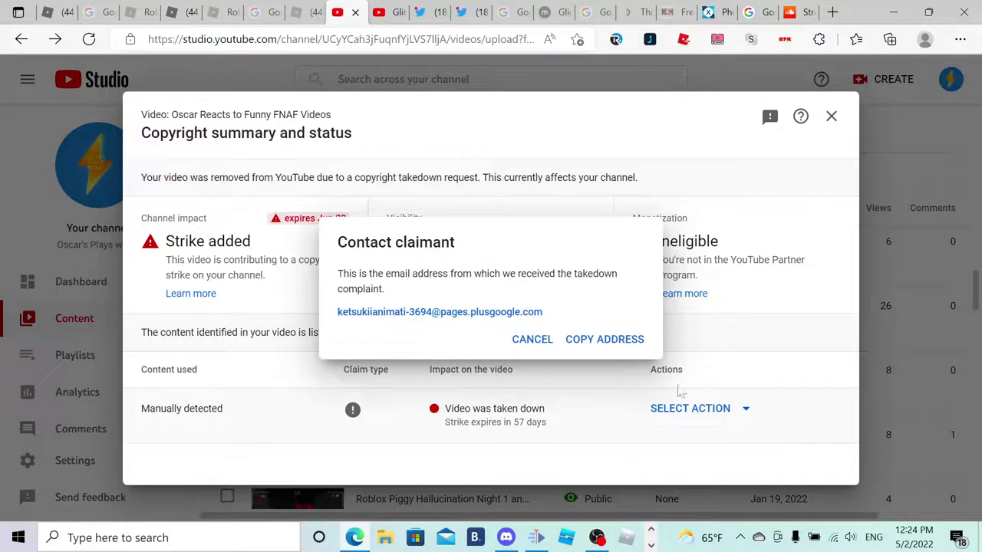
left_click(611, 345)
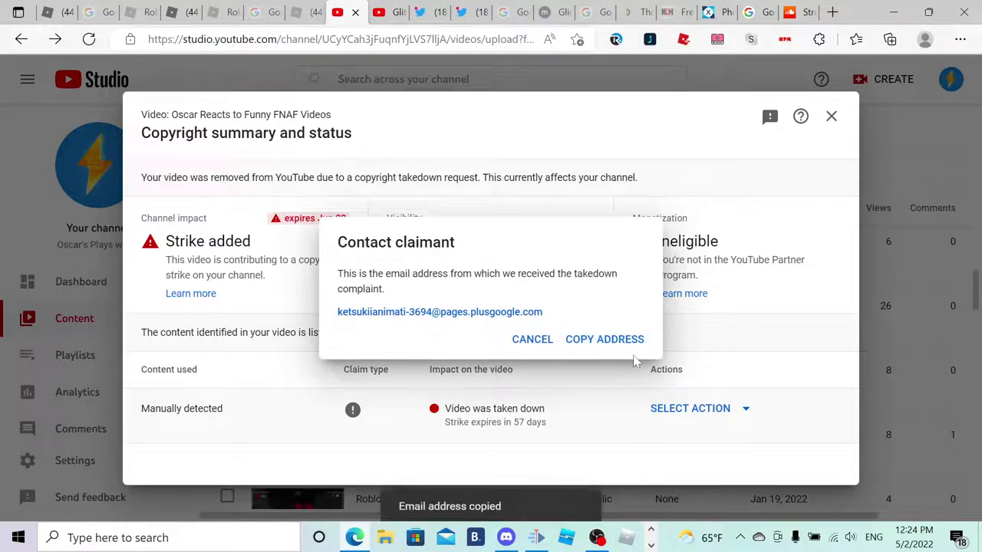
left_click(525, 344)
Start a counter notification for the removed "Reacts to Funny FNAF Videos" video, acknowledge its implications and proceed to the contact information form.
left_click(715, 410)
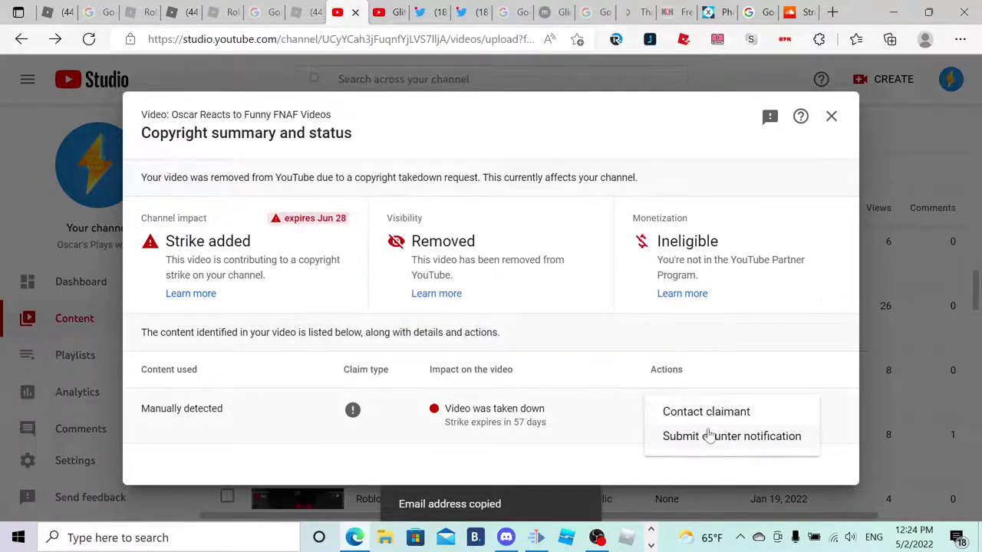
left_click(710, 435)
scroll(676, 373, "down", 2)
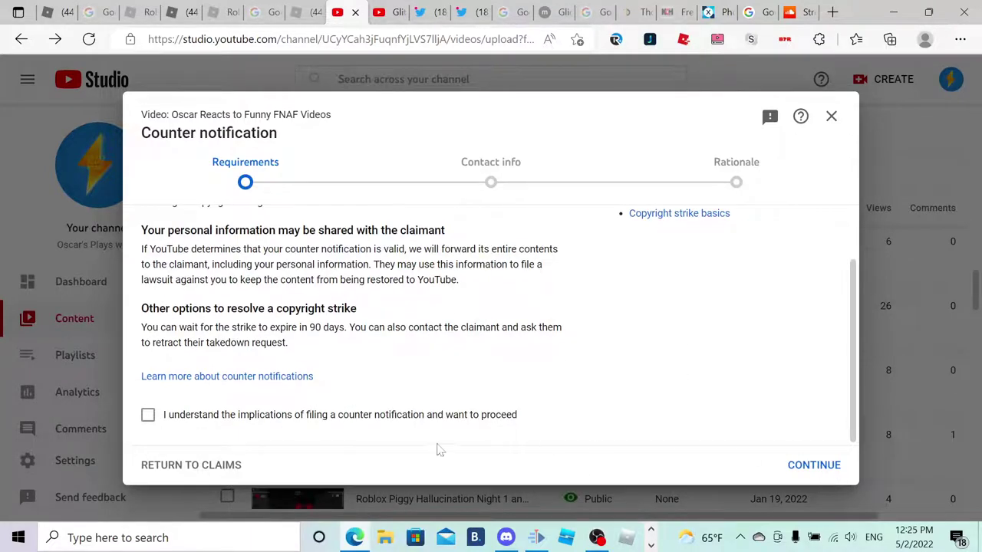
left_click(388, 419)
left_click(811, 465)
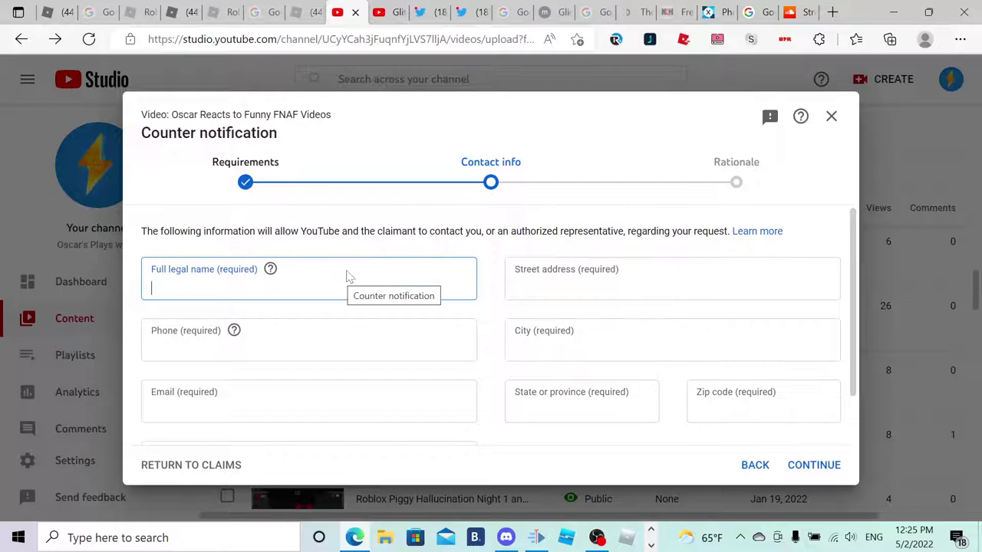
scroll(345, 278, "down", 1)
left_click(597, 537)
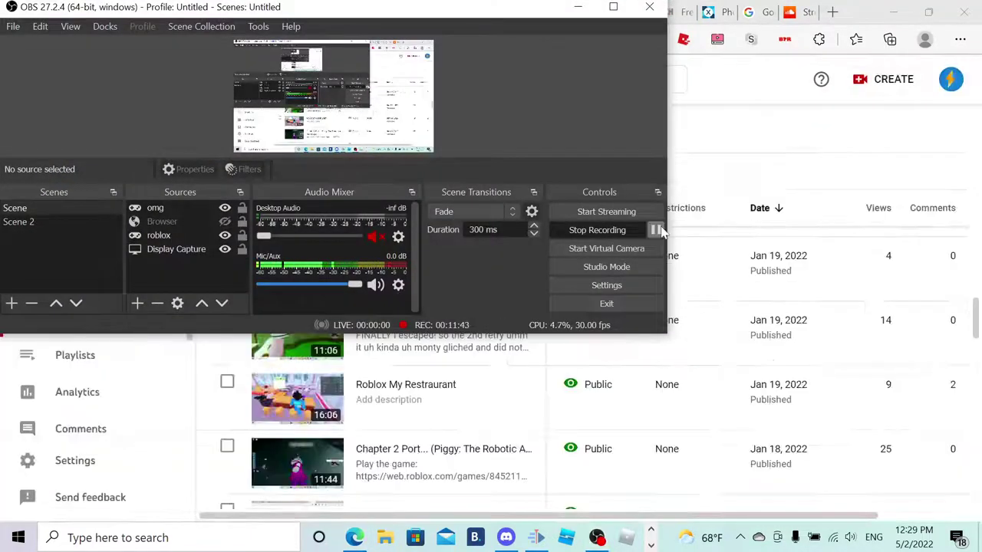
left_click(674, 234)
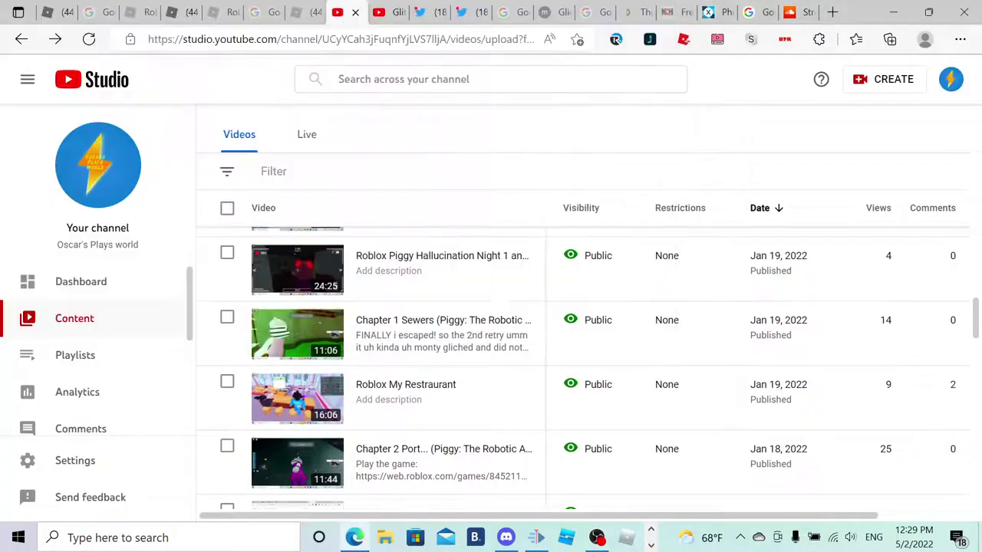
Find the next video with a copyright claim, "Roblox Boxing league", and open its claim details.
scroll(491, 384, "down", 3)
scroll(488, 420, "up", 2)
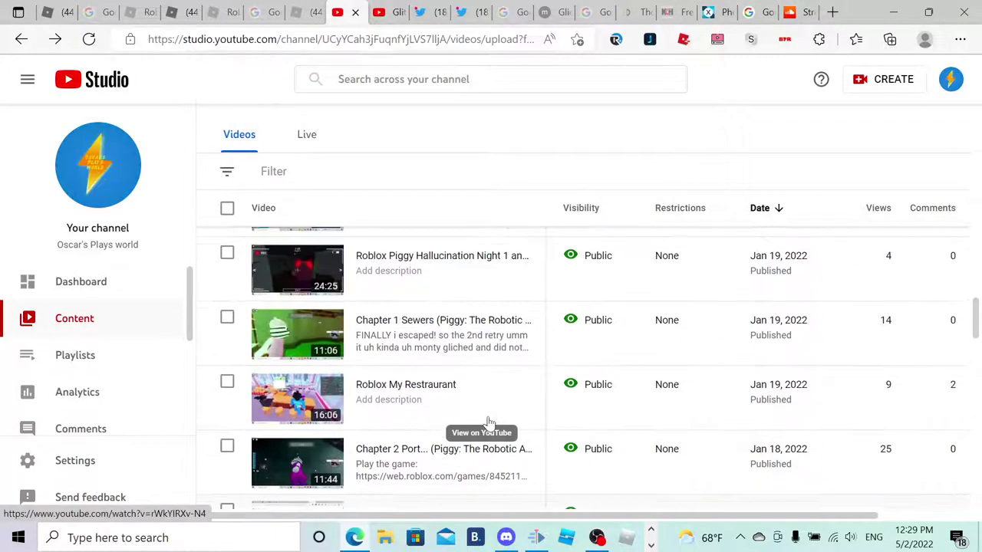
scroll(488, 421, "down", 2)
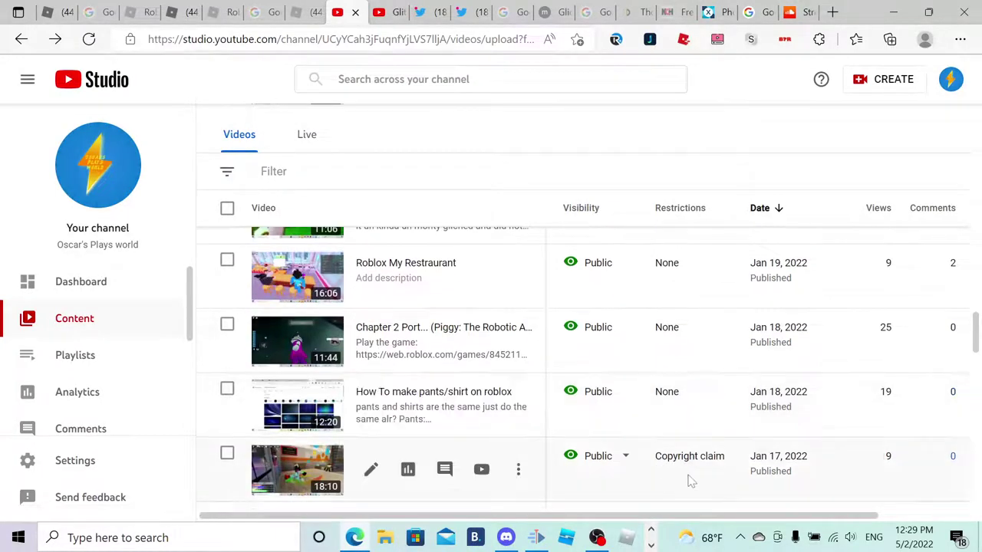
mouse_move(688, 459)
left_click(698, 416)
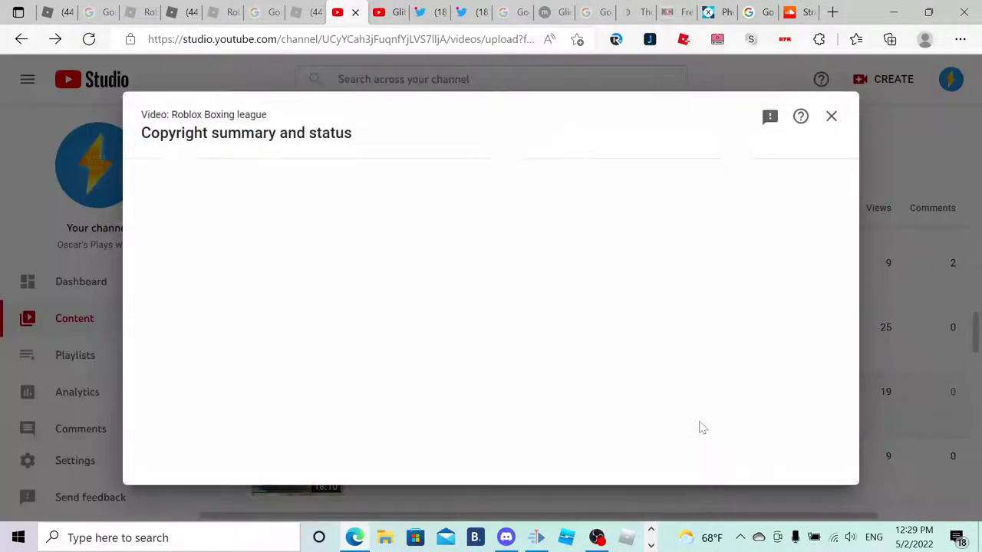
scroll(699, 428, "down", 1)
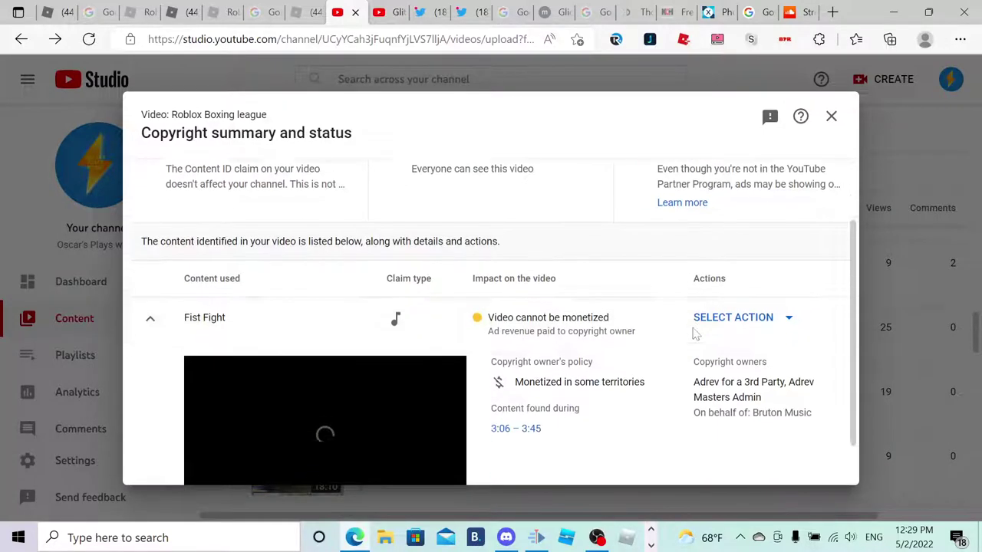
Mute all sound while the claimed song "Fist Fight" plays in "Roblox Boxing league" and close the claim details.
left_click(731, 311)
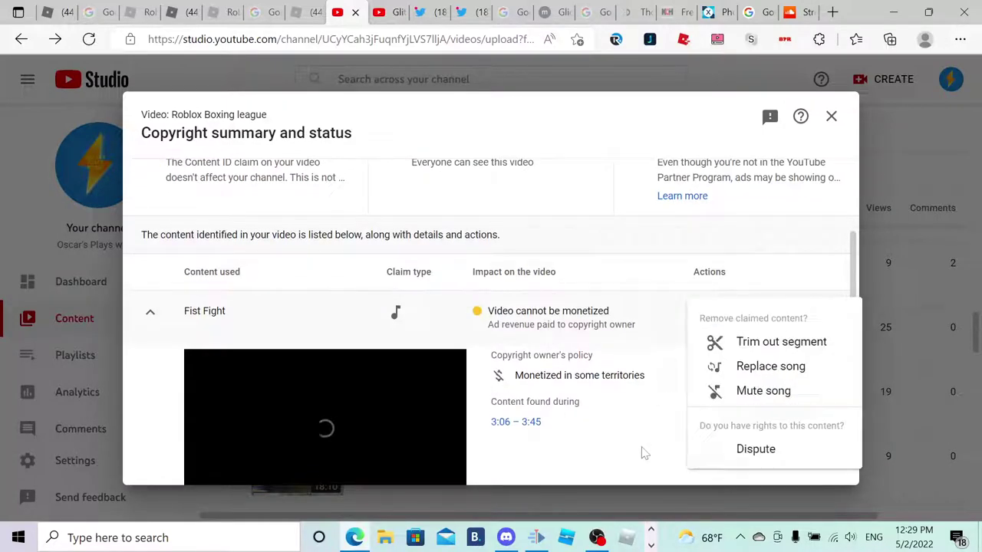
left_click(746, 392)
scroll(683, 349, "down", 2)
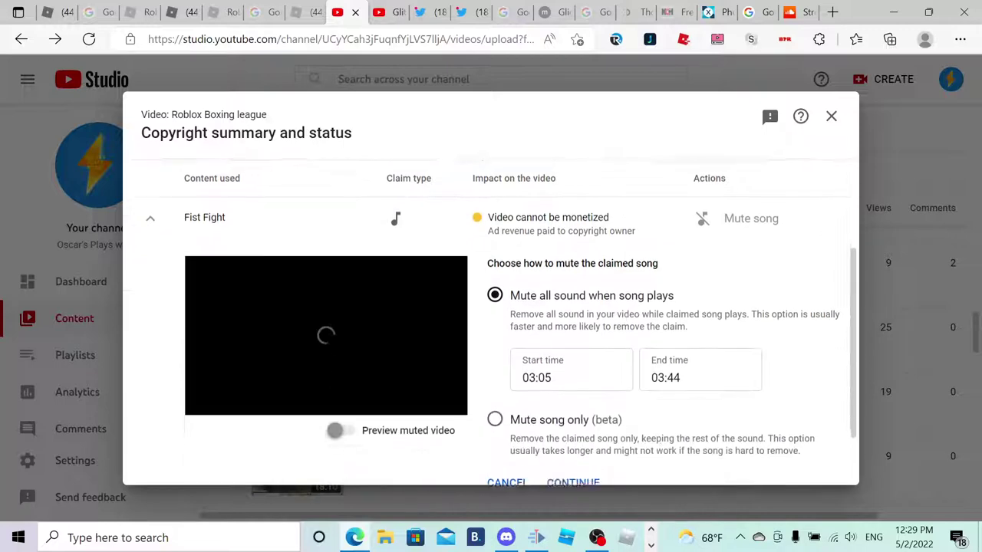
left_click(568, 453)
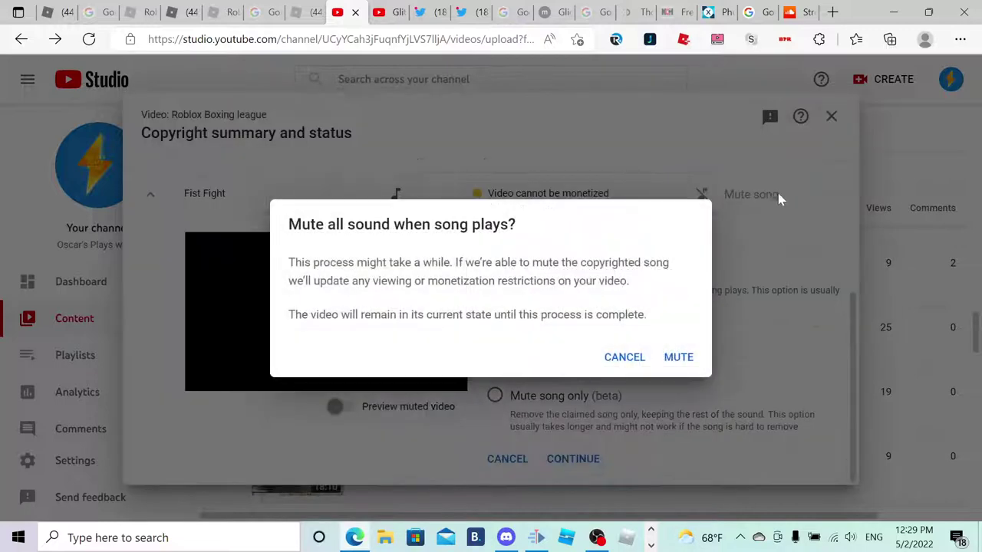
left_click(687, 358)
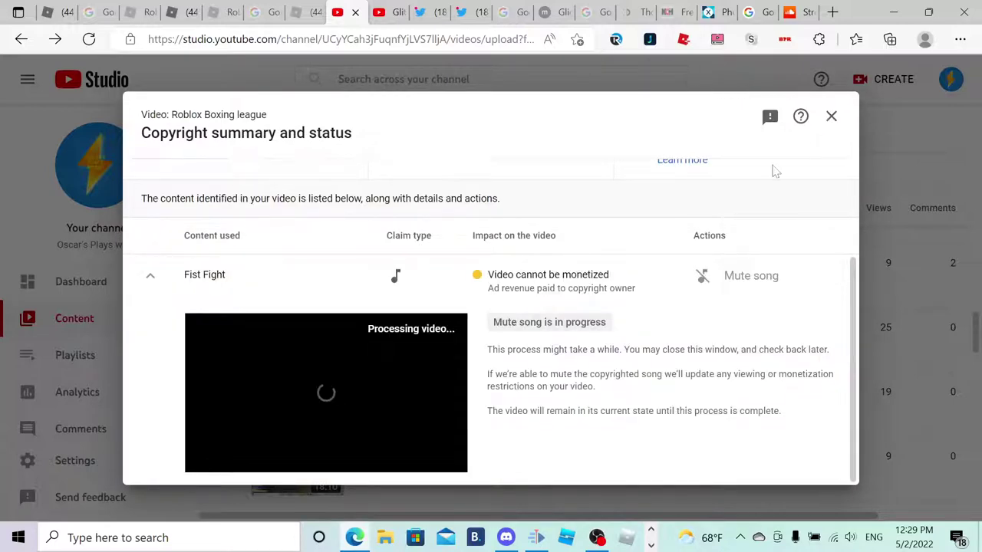
left_click(831, 115)
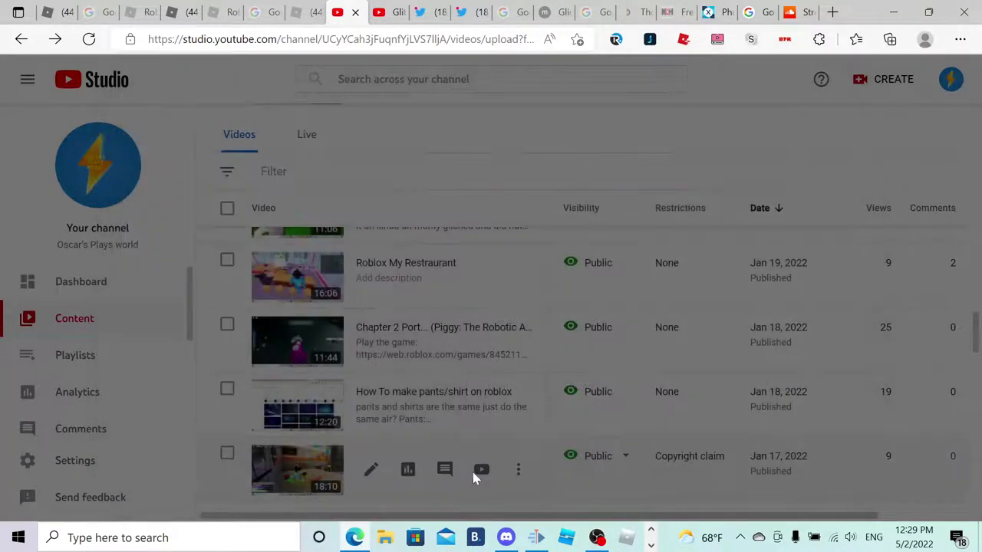
Check the restriction status of "Roblox Boxing league", and review which songs are claimed in "Playing Horrific Housing (Roblox)".
scroll(475, 472, "down", 3)
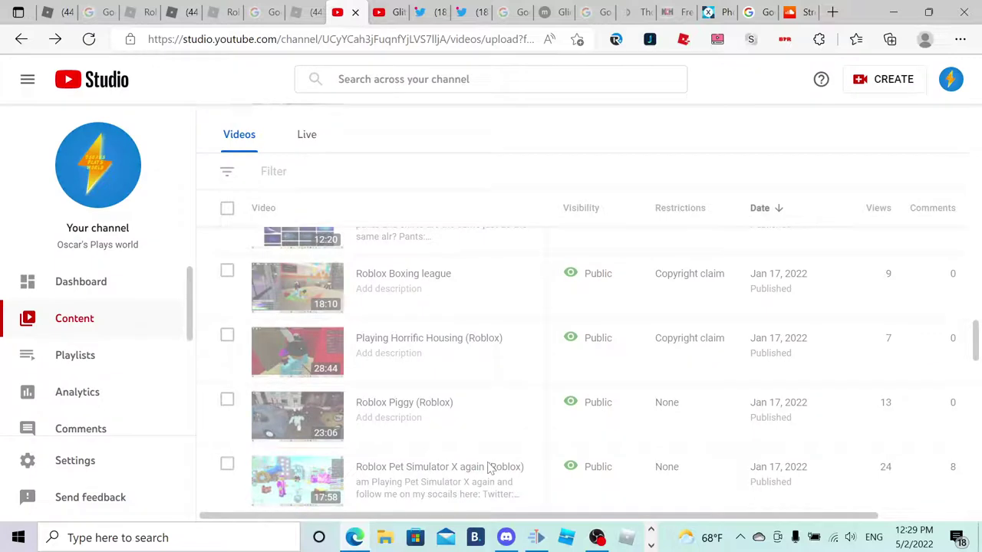
scroll(489, 469, "down", 1)
scroll(506, 453, "up", 3)
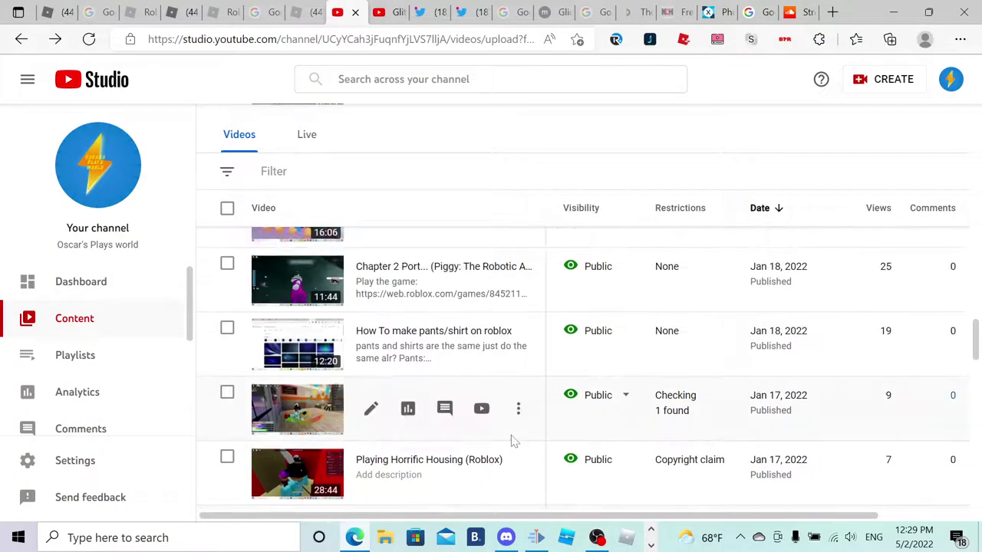
mouse_move(668, 403)
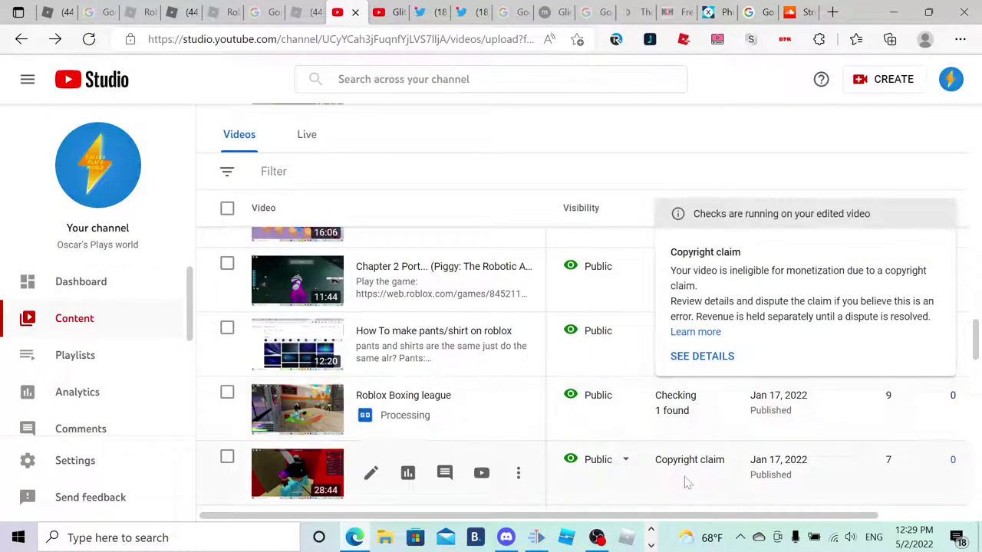
left_click(704, 424)
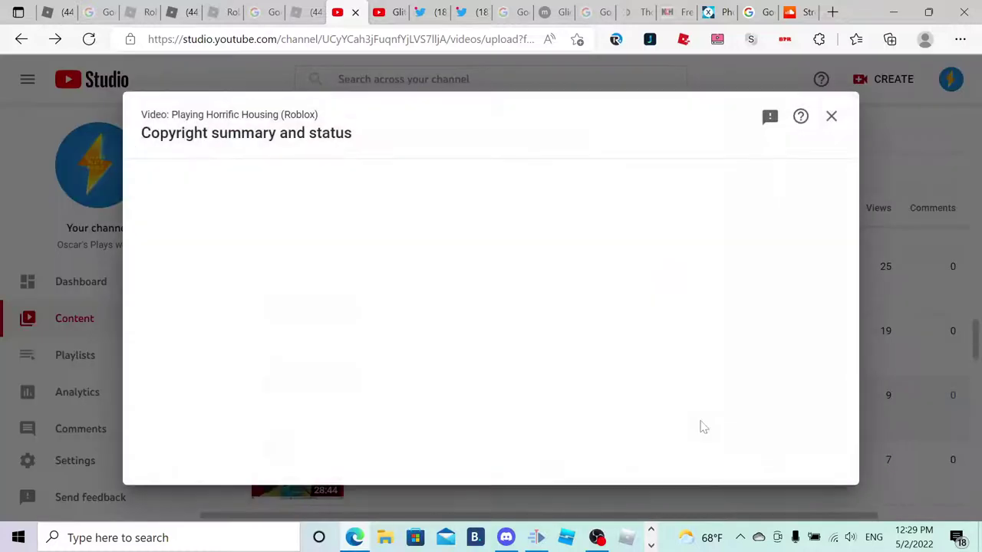
scroll(586, 288, "down", 1)
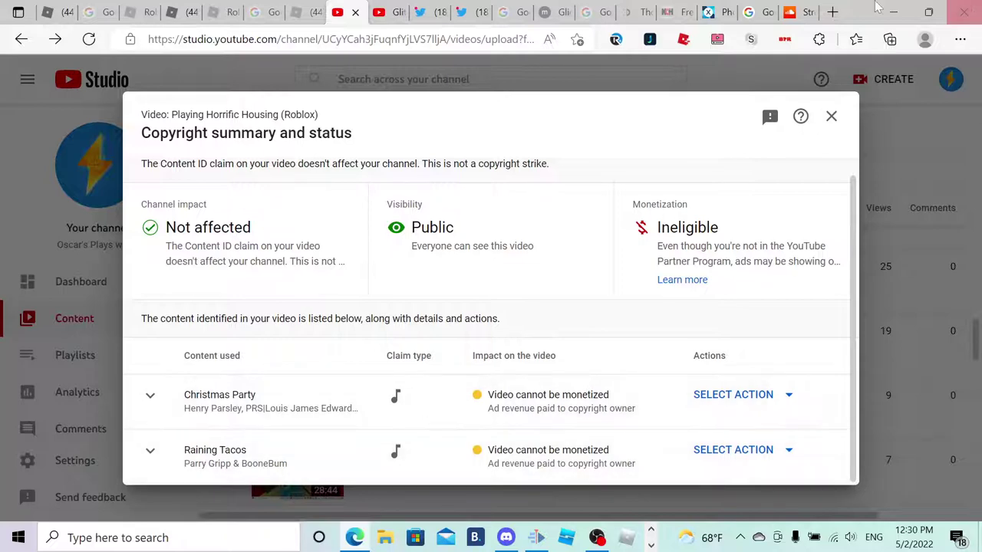
left_click(831, 116)
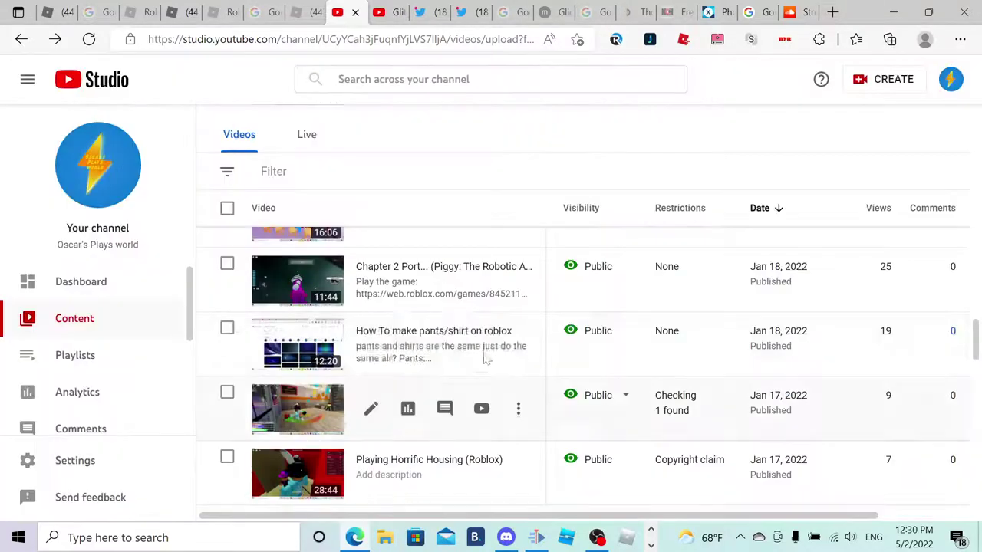
Permanently delete the video "Playing Horrific Housing (Roblox)", acknowledging that deletion cannot be undone.
scroll(552, 351, "down", 2)
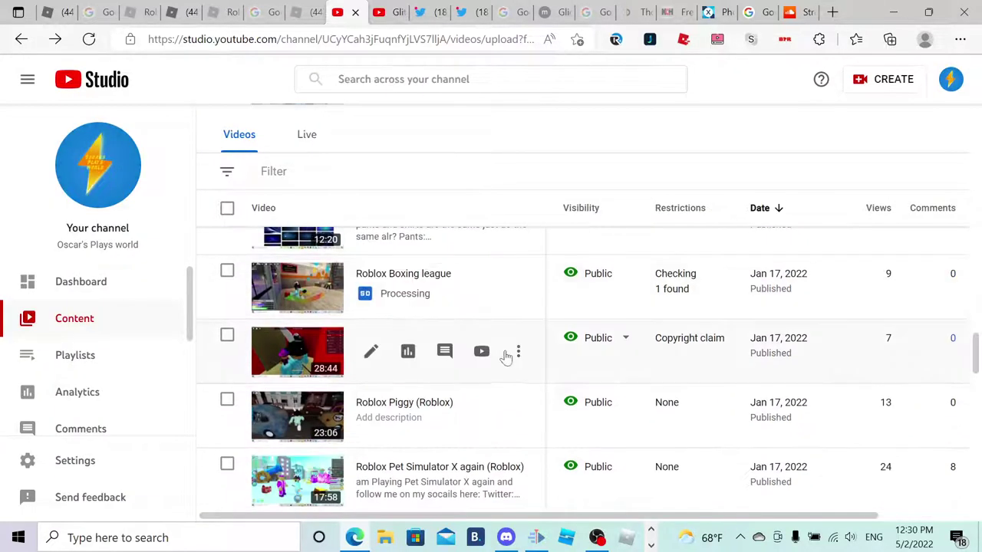
left_click(518, 352)
left_click(439, 449)
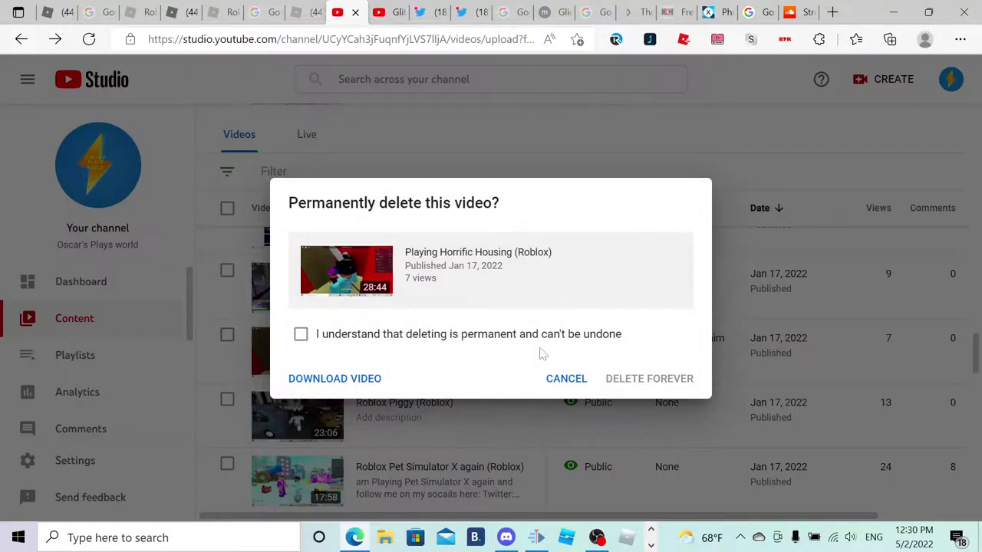
left_click(522, 336)
left_click(631, 380)
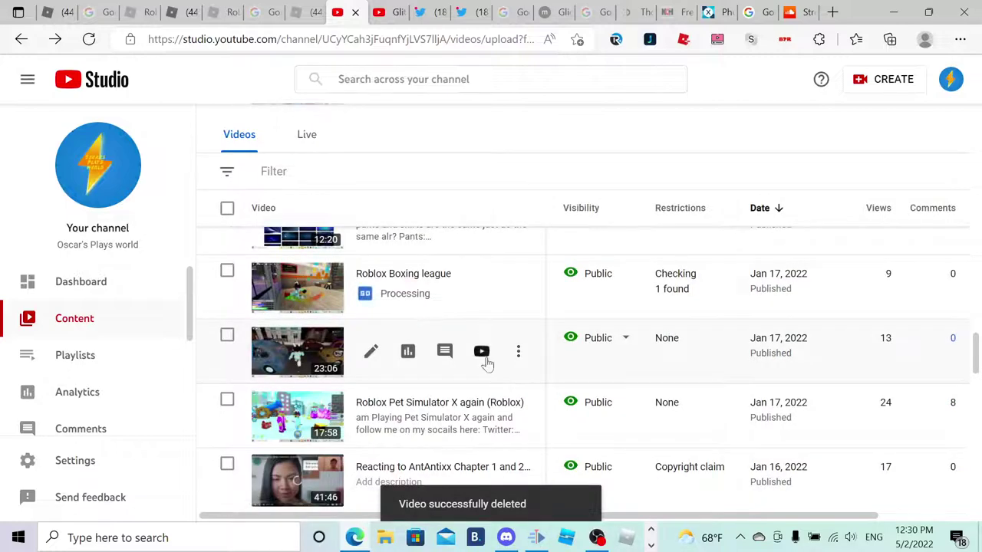
Review which songs are claimed in the video "Reacting to AntAntixx Chapter 1 and 2 (Piggy Netflix Movie)".
scroll(545, 461, "up", 1)
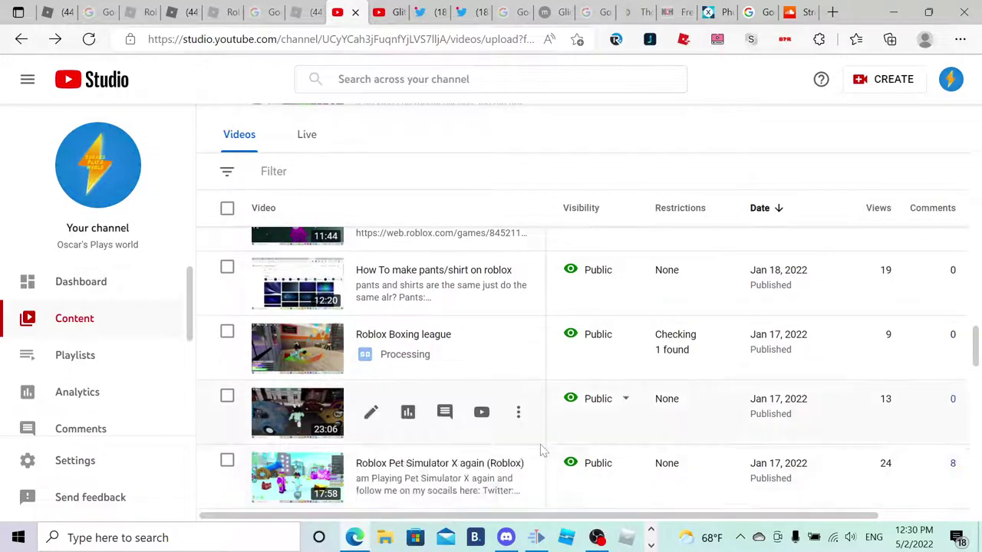
scroll(540, 449, "up", 1)
scroll(541, 445, "down", 2)
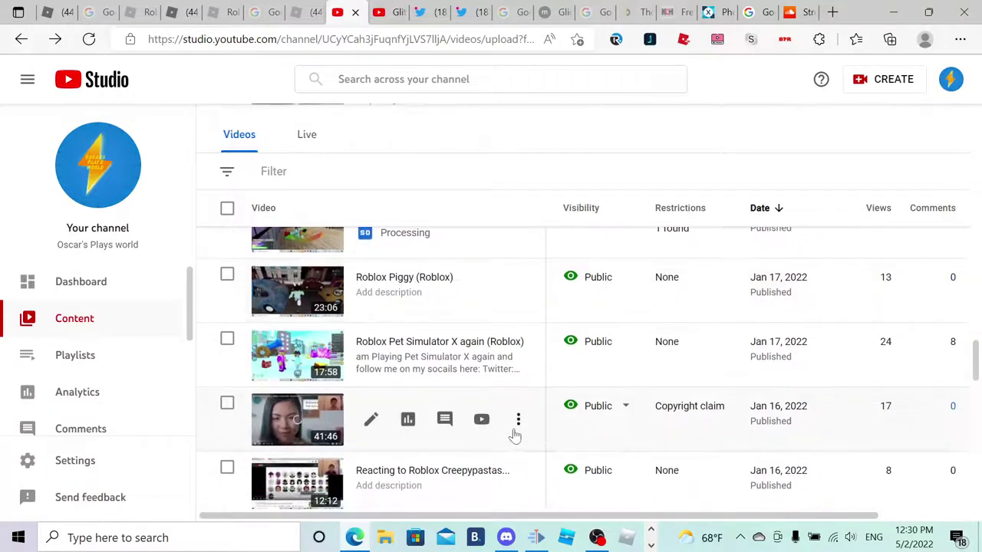
mouse_move(707, 413)
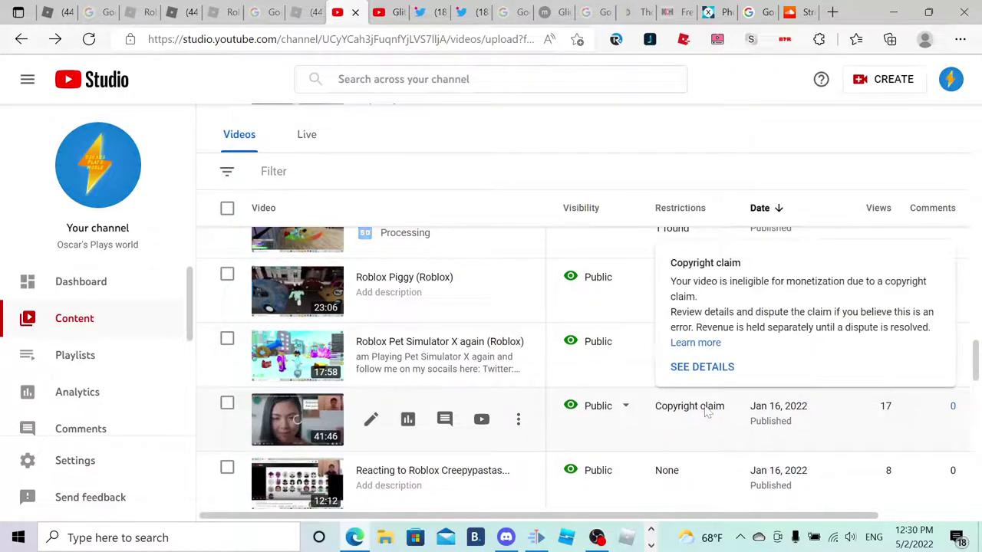
left_click(699, 367)
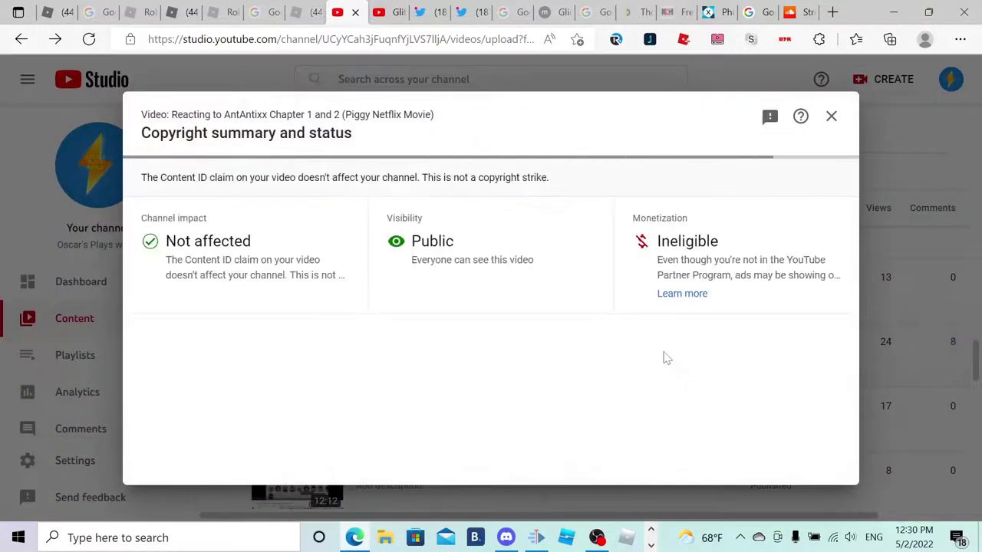
scroll(589, 326, "down", 2)
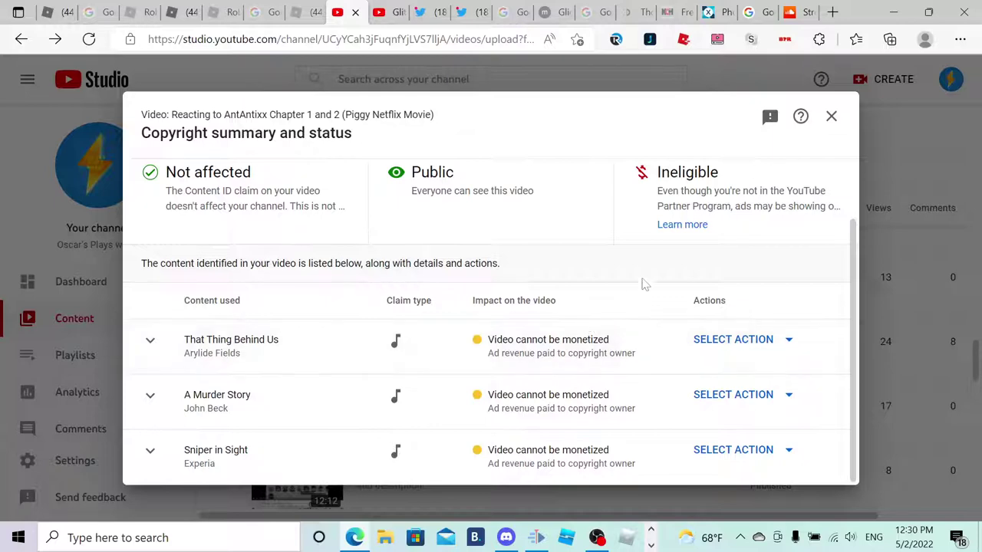
left_click(831, 117)
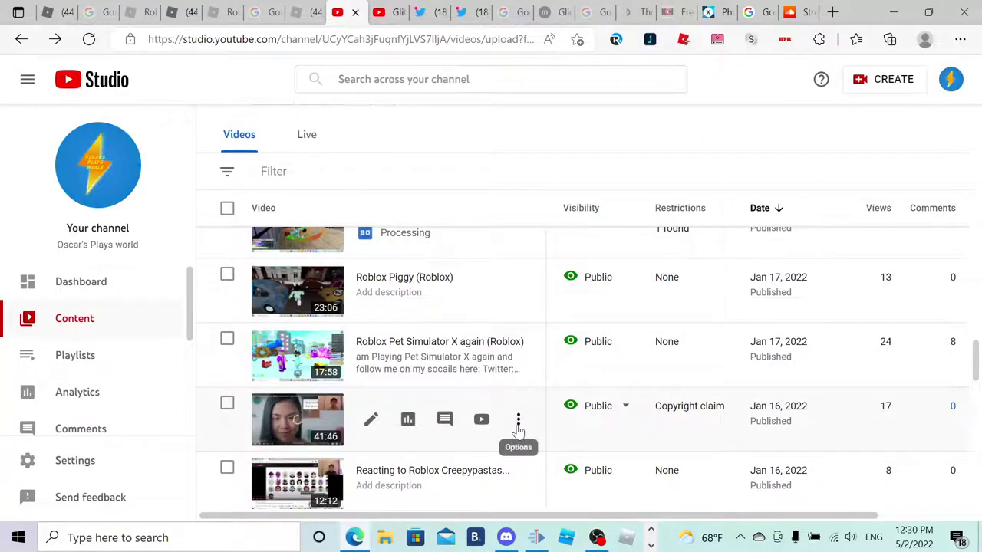
Permanently delete the video "Reacting to AntAntixx Chapter 1 and 2 (Piggy Netflix Movie)", acknowledging that deletion cannot be undone.
left_click(519, 426)
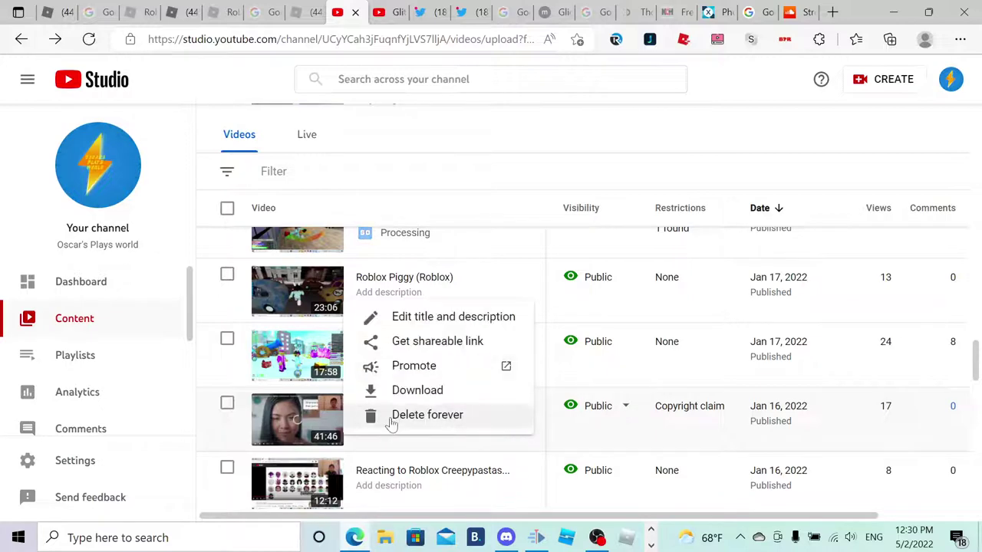
left_click(392, 419)
left_click(450, 335)
left_click(665, 378)
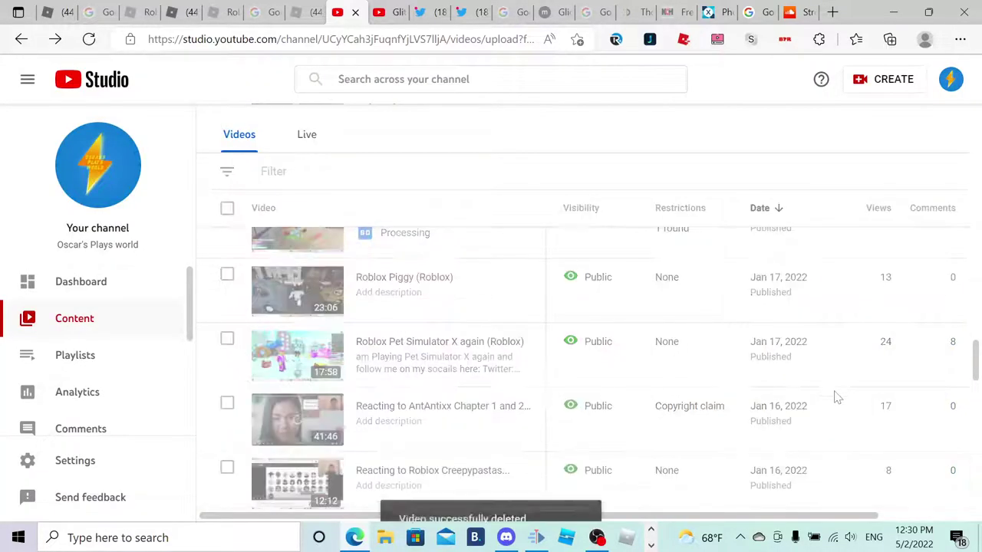
Review which songs are claimed in the video "Roblox Magic Show Story".
scroll(838, 398, "down", 6)
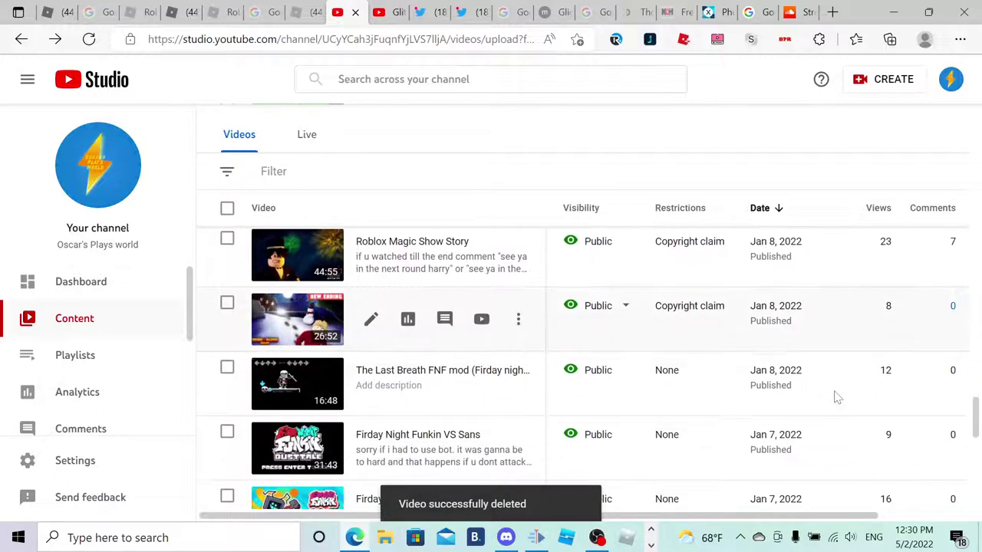
scroll(838, 398, "up", 3)
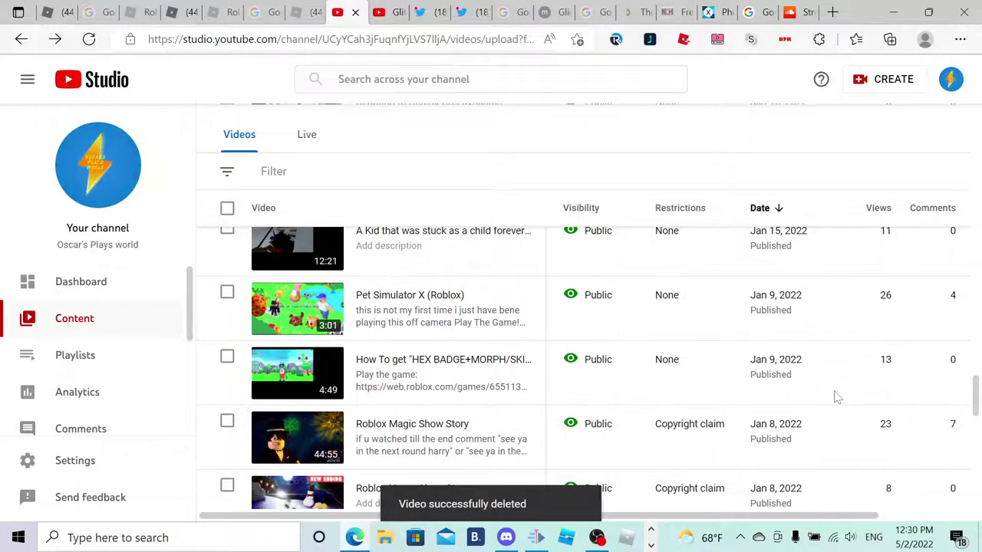
scroll(820, 397, "down", 2)
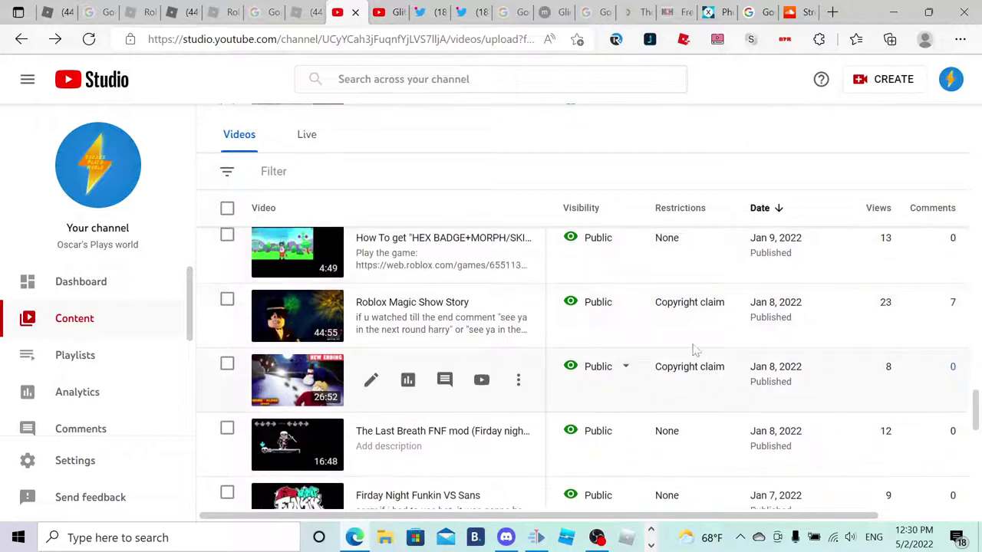
mouse_move(677, 309)
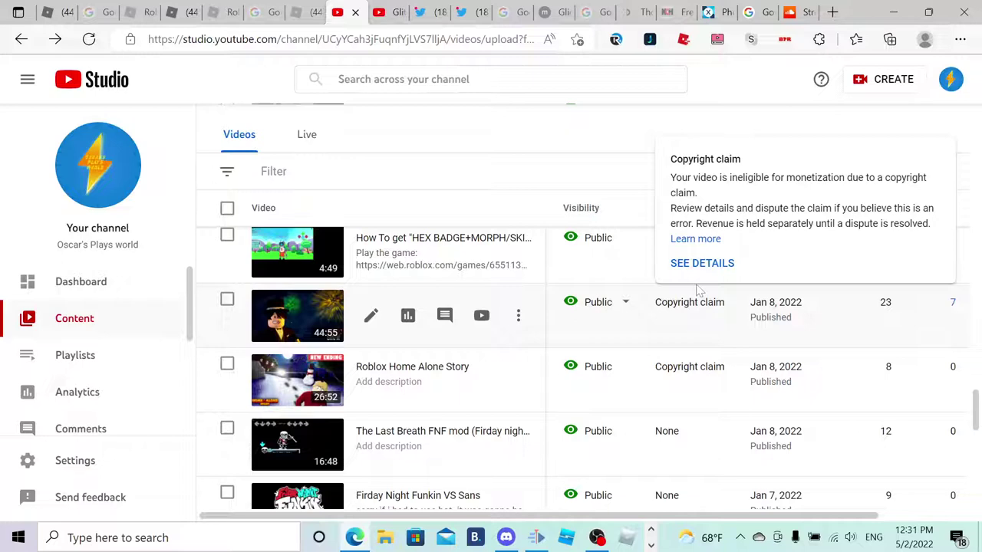
left_click(701, 265)
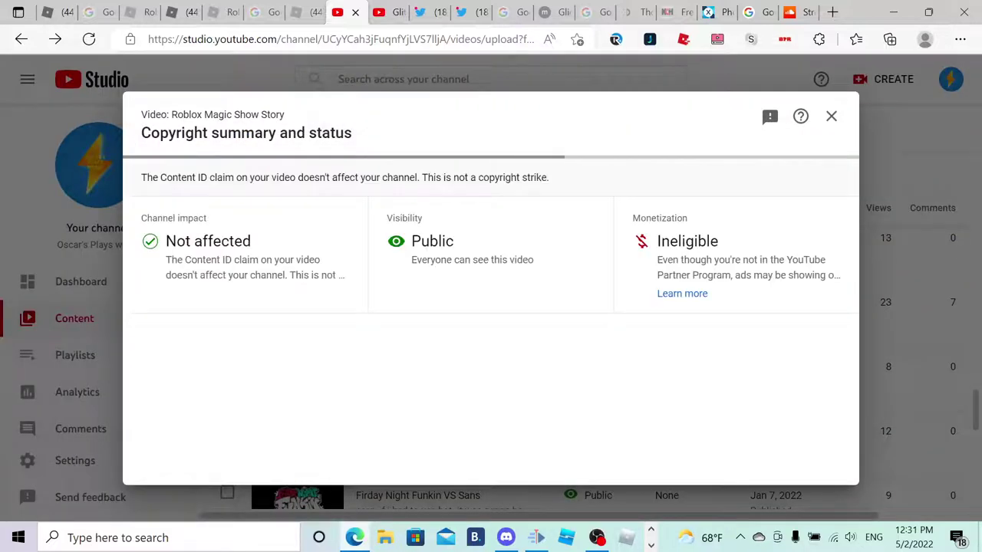
scroll(606, 276, "down", 2)
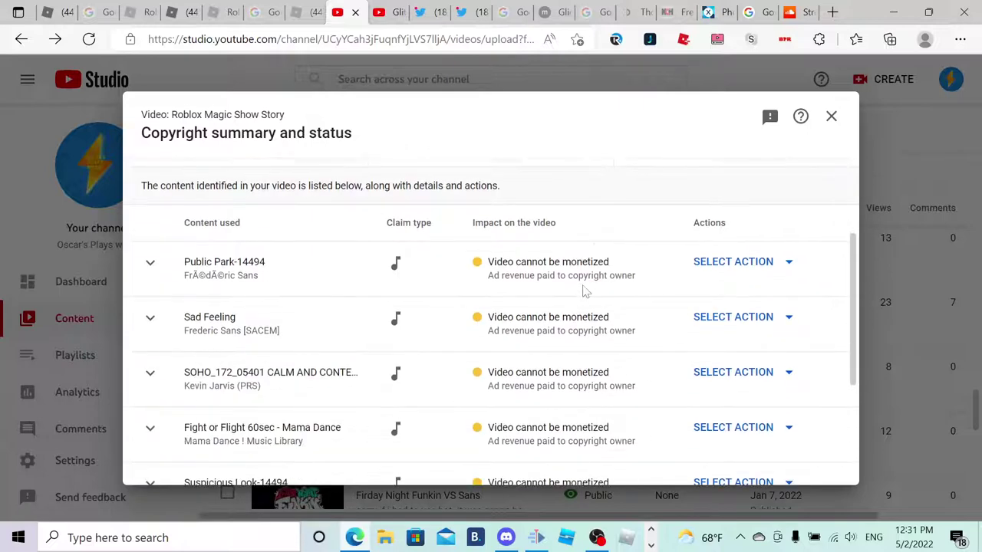
scroll(585, 290, "down", 1)
scroll(587, 292, "down", 3)
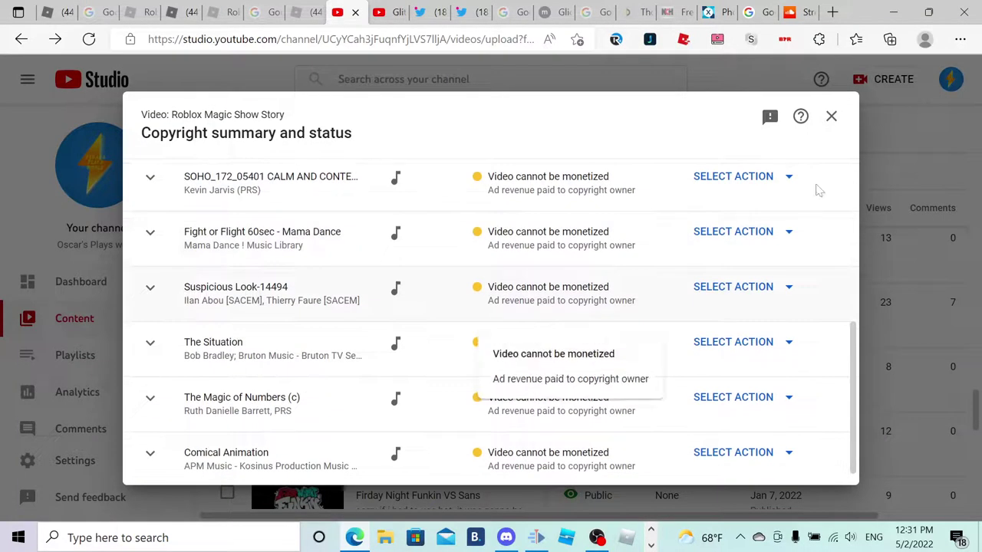
left_click(830, 122)
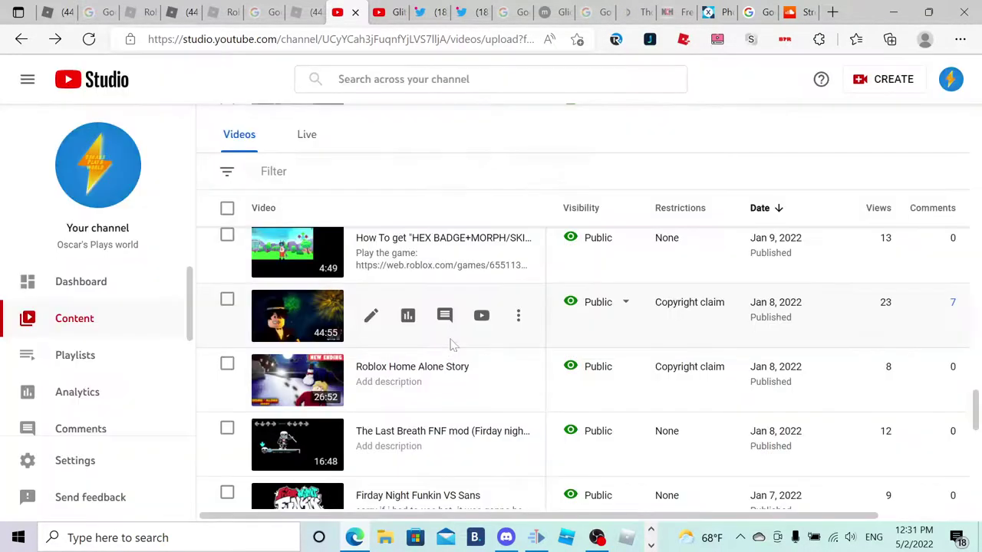
Permanently delete the video "Roblox Magic Show Story", acknowledging that deletion cannot be undone.
left_click(518, 316)
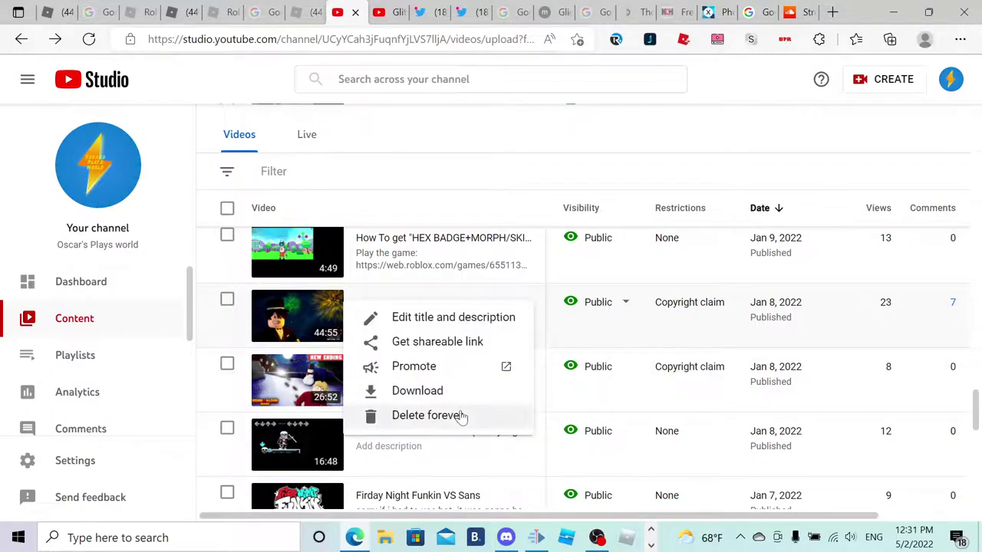
left_click(462, 417)
left_click(605, 335)
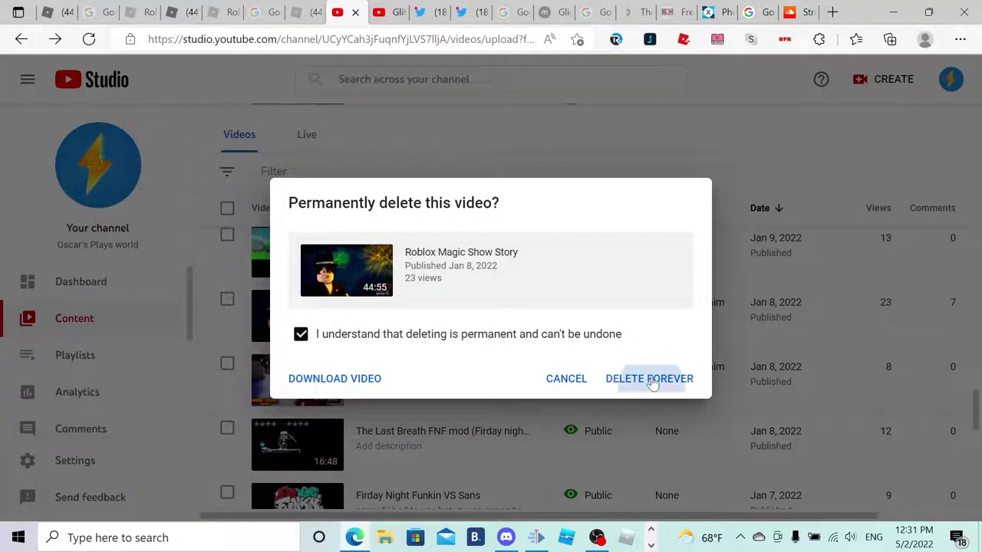
left_click(650, 379)
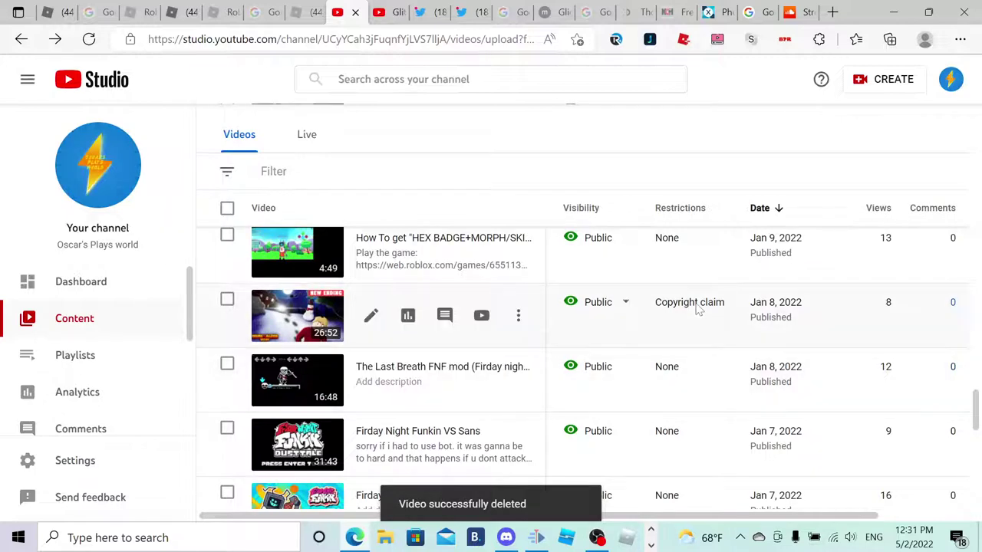
Review which songs are claimed in the video "Roblox Home Alone Story".
mouse_move(697, 307)
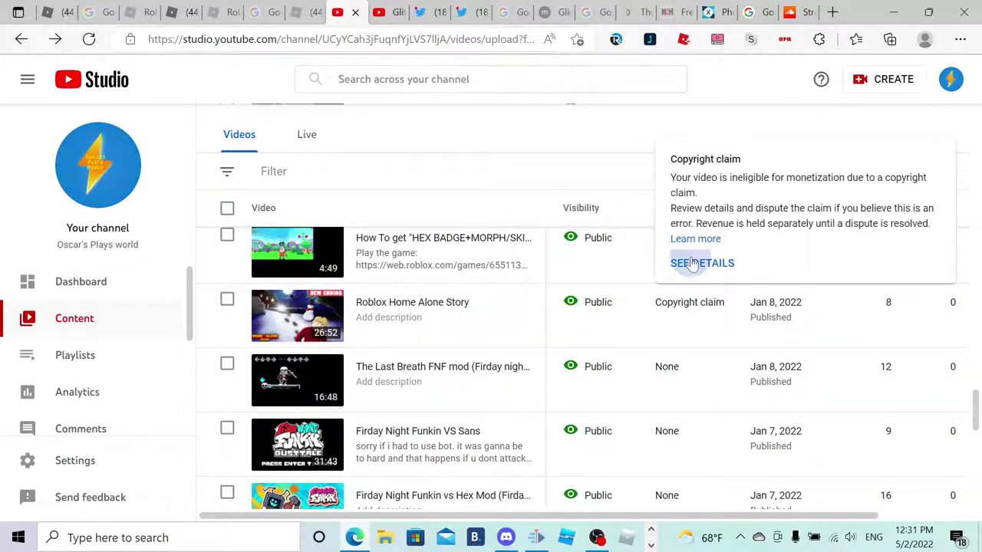
left_click(693, 264)
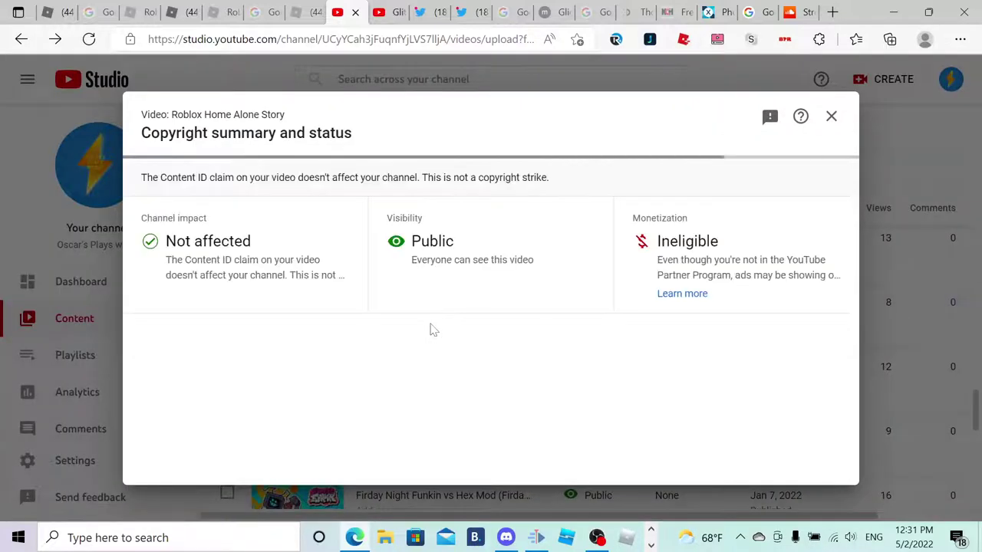
scroll(435, 328, "down", 3)
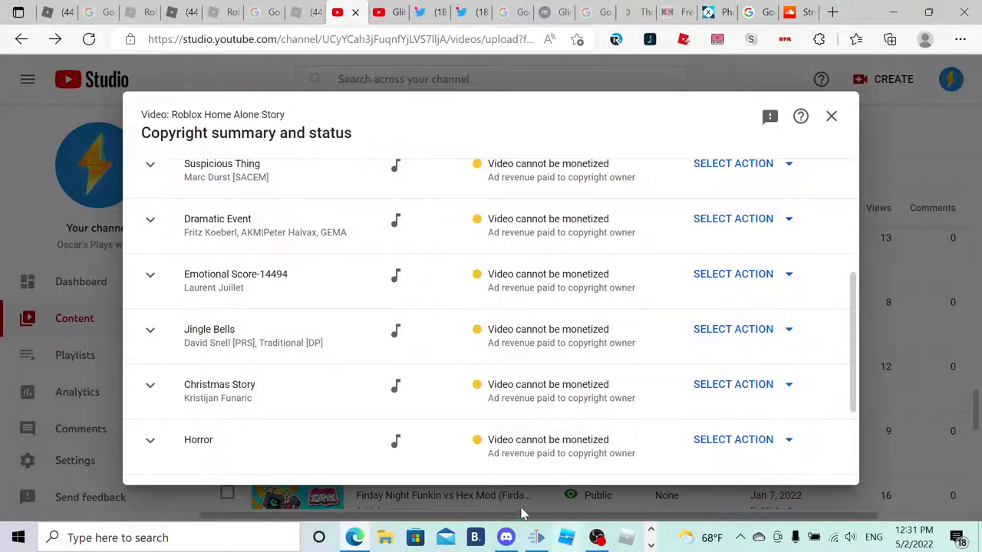
left_click(506, 536)
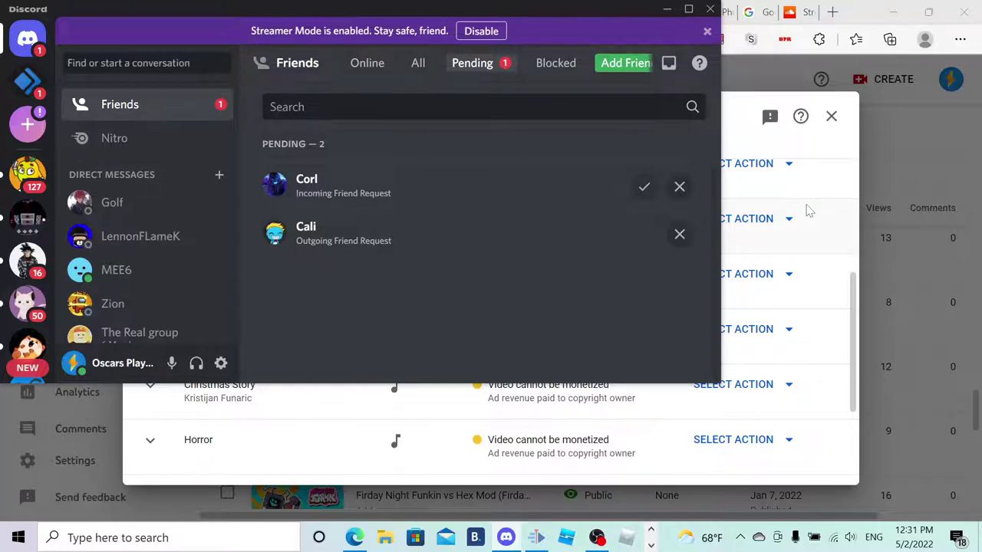
left_click(755, 143)
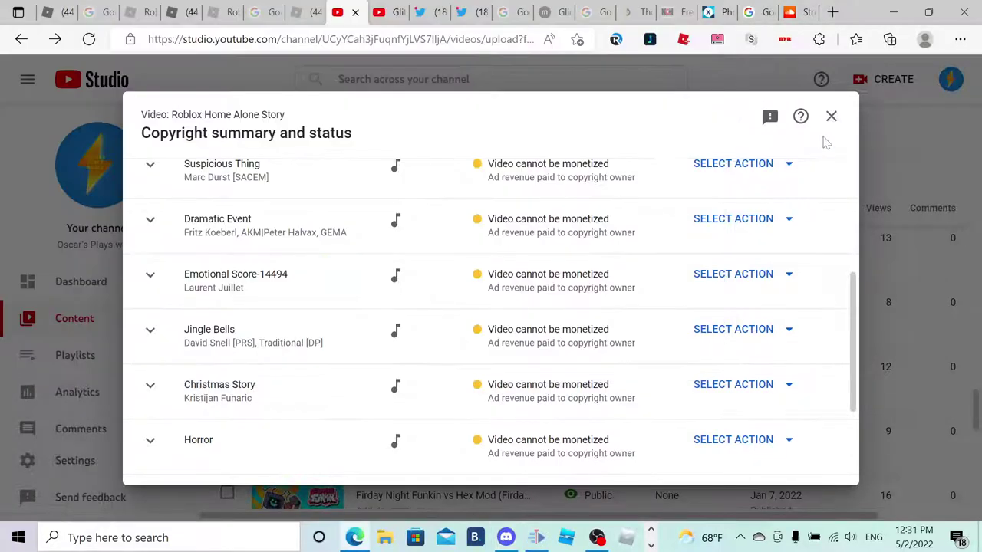
Enter "i am seacard for life" in the web search of a new browser page, and return to the claim details of "Roblox Home Alone Story".
left_click(834, 12)
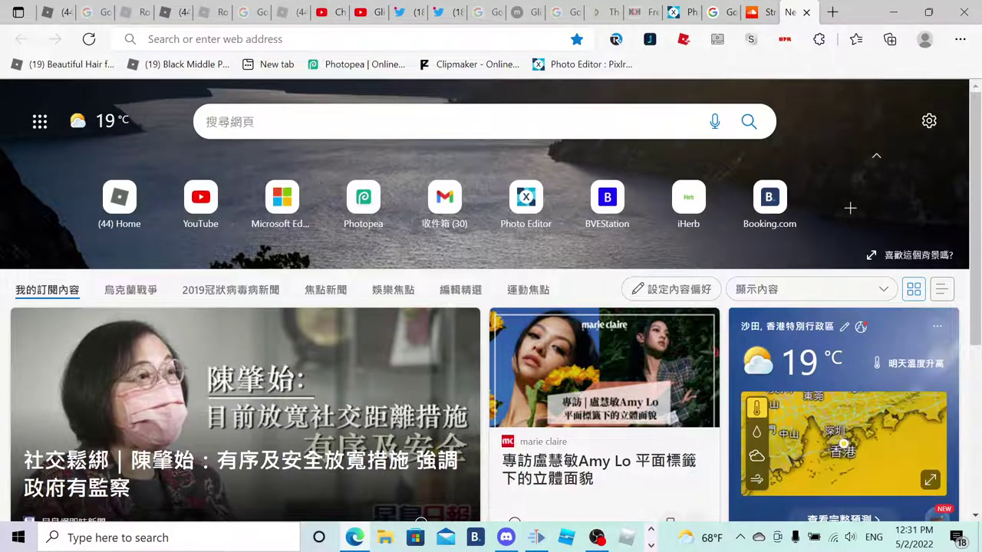
left_click(368, 138)
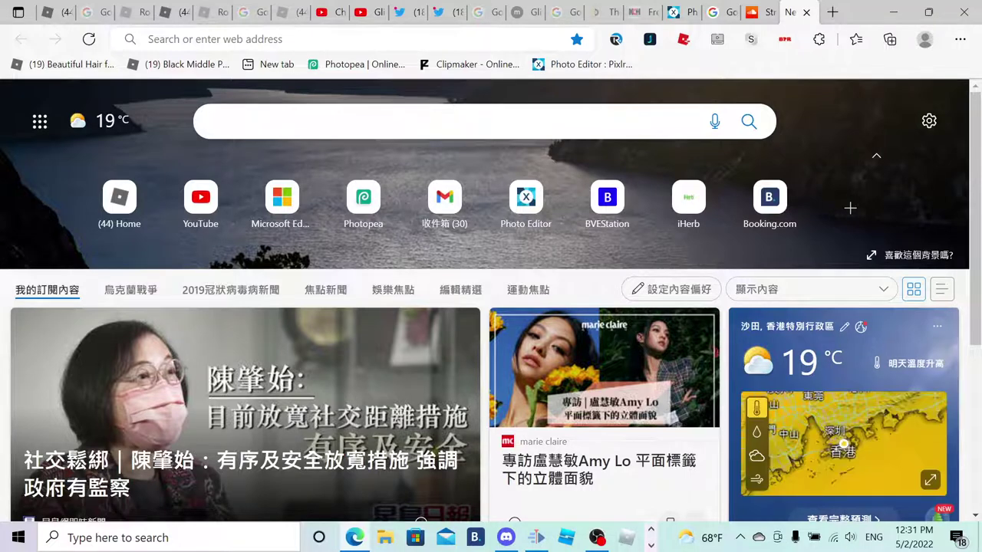
type("i am")
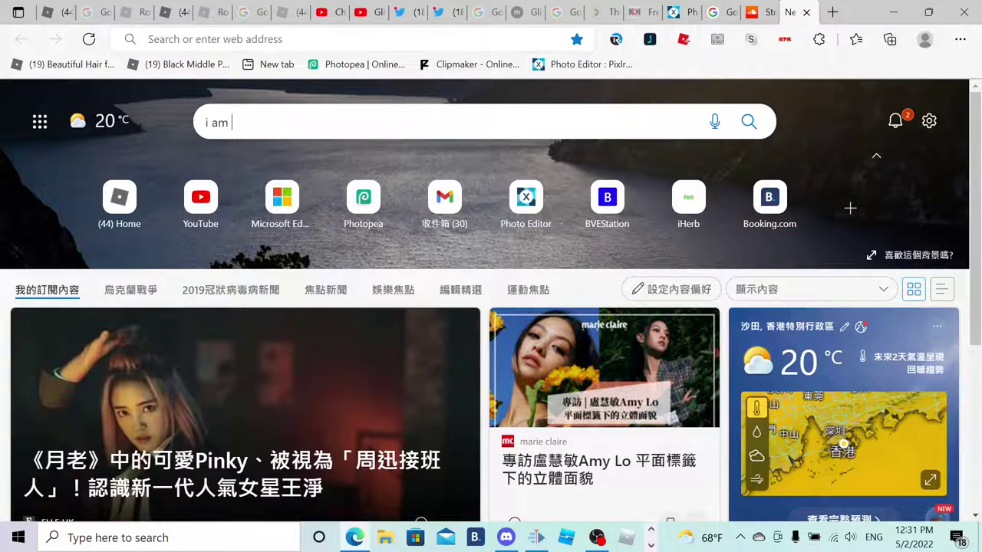
type(" sea")
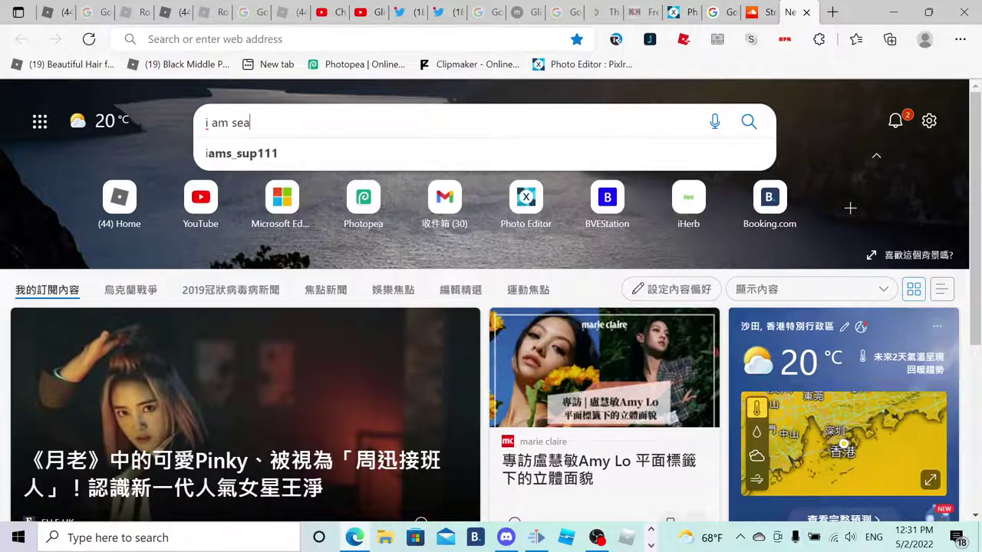
type("card for life")
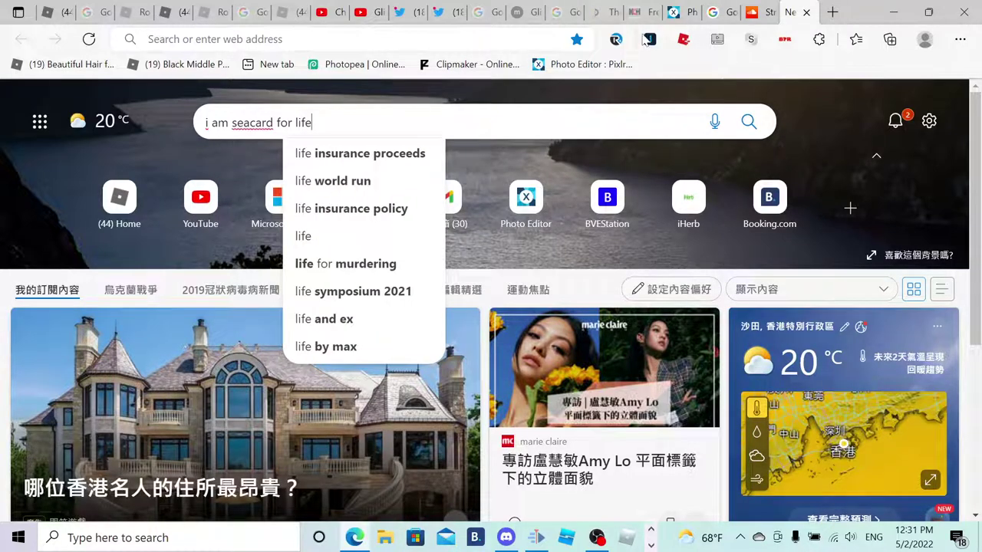
left_click(764, 12)
left_click(674, 13)
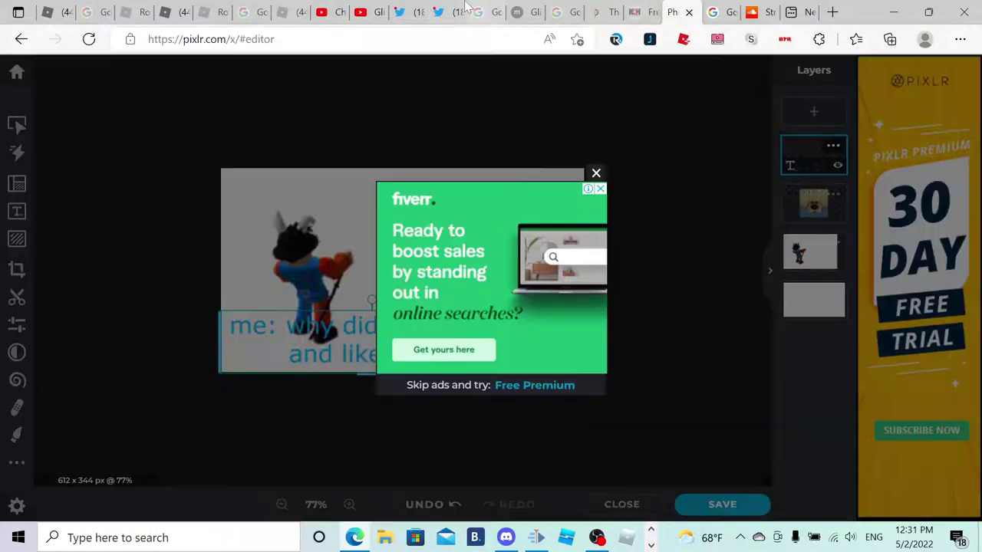
left_click(449, 12)
left_click(365, 12)
left_click(333, 11)
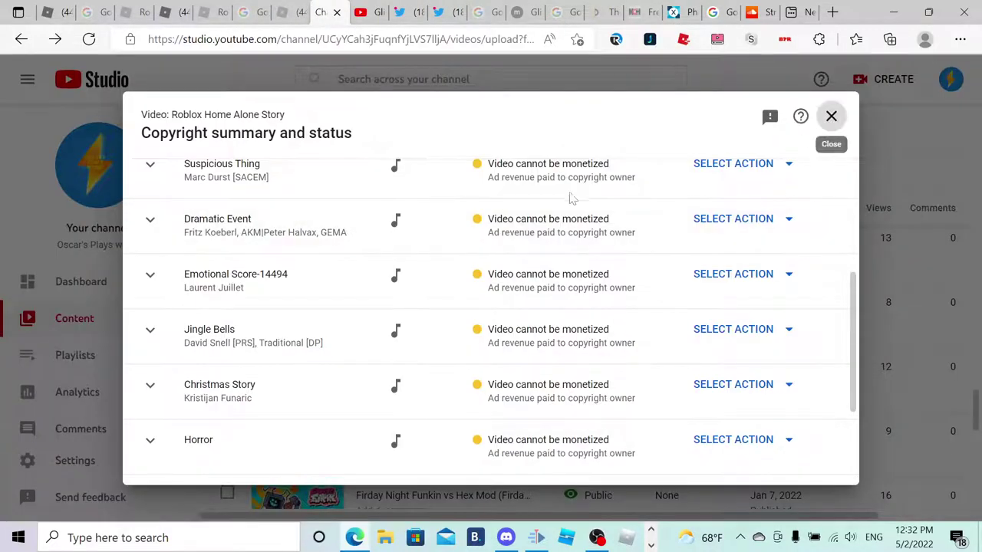
Permanently delete the video "Roblox Home Alone Story", acknowledging that deletion cannot be undone.
left_click(831, 116)
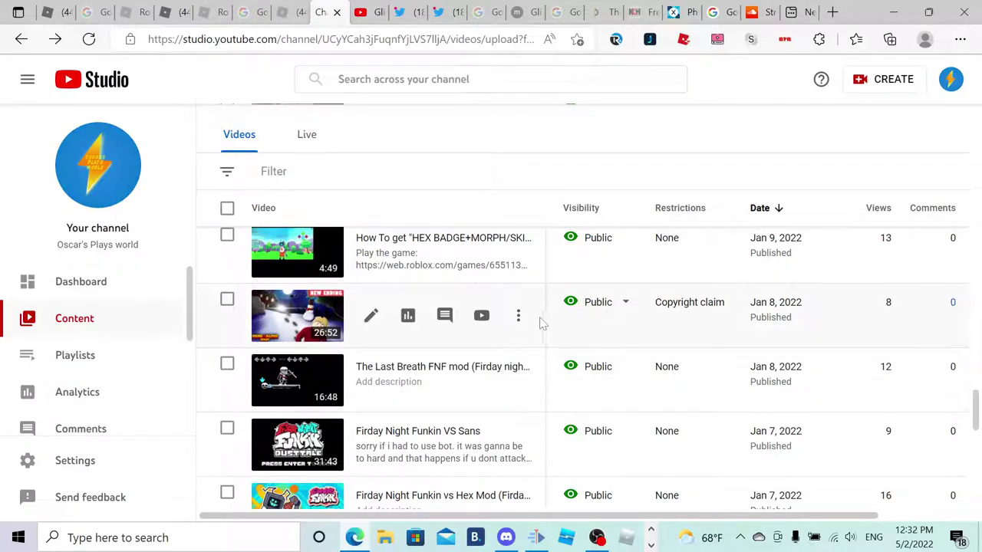
left_click(519, 316)
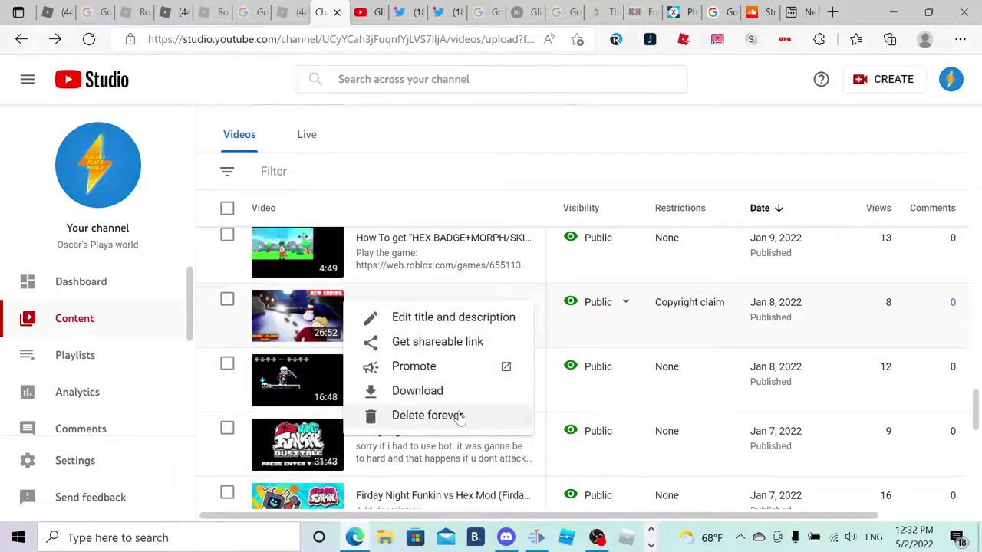
left_click(453, 416)
left_click(558, 336)
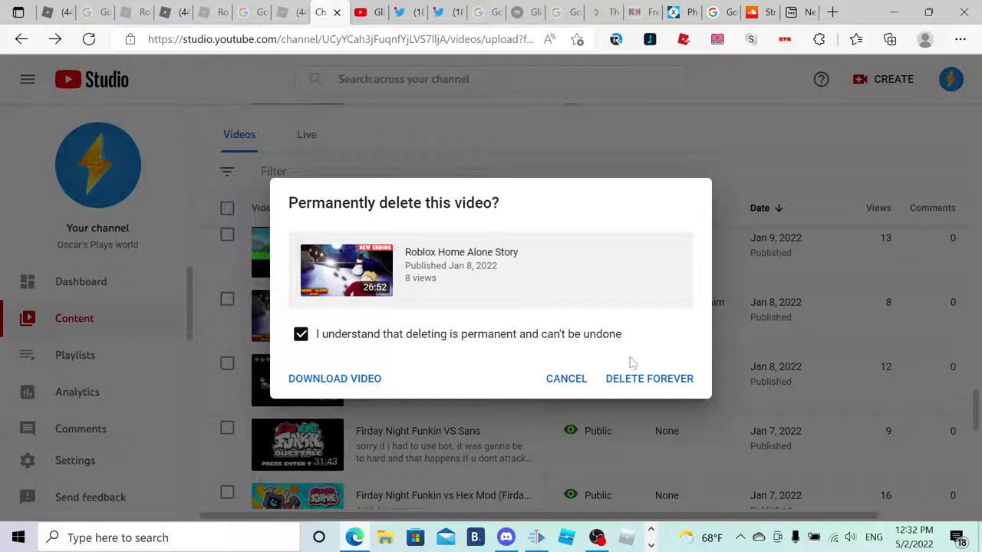
left_click(649, 379)
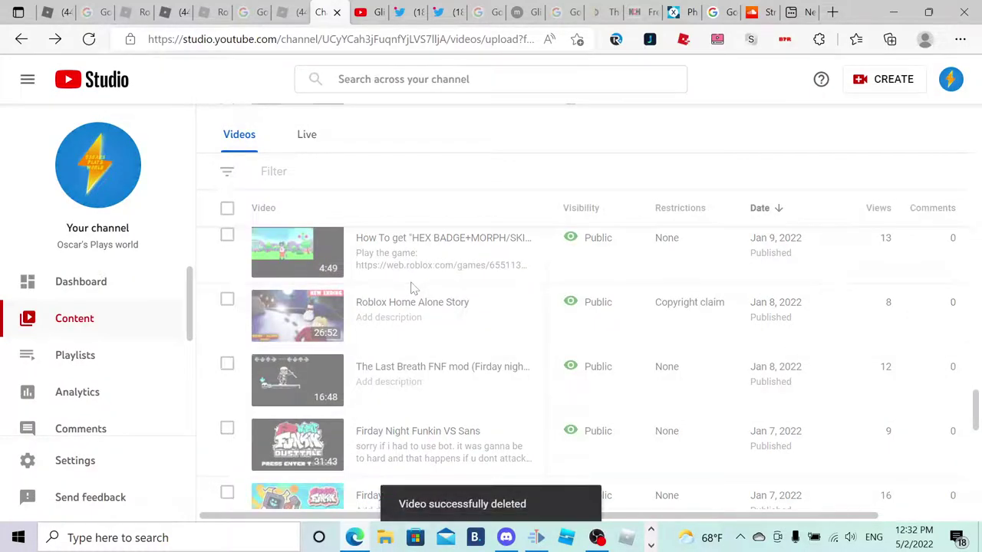
Find the next video with a copyright claim and open the claim details of "Airplane Story 4 (Last Flight)".
scroll(453, 360, "down", 2)
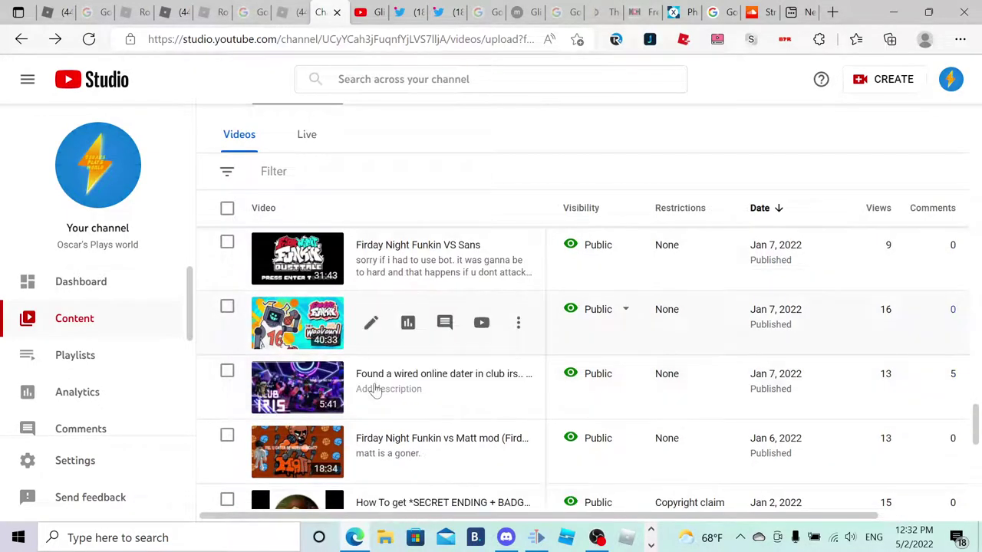
scroll(371, 393, "up", 2)
scroll(368, 399, "down", 2)
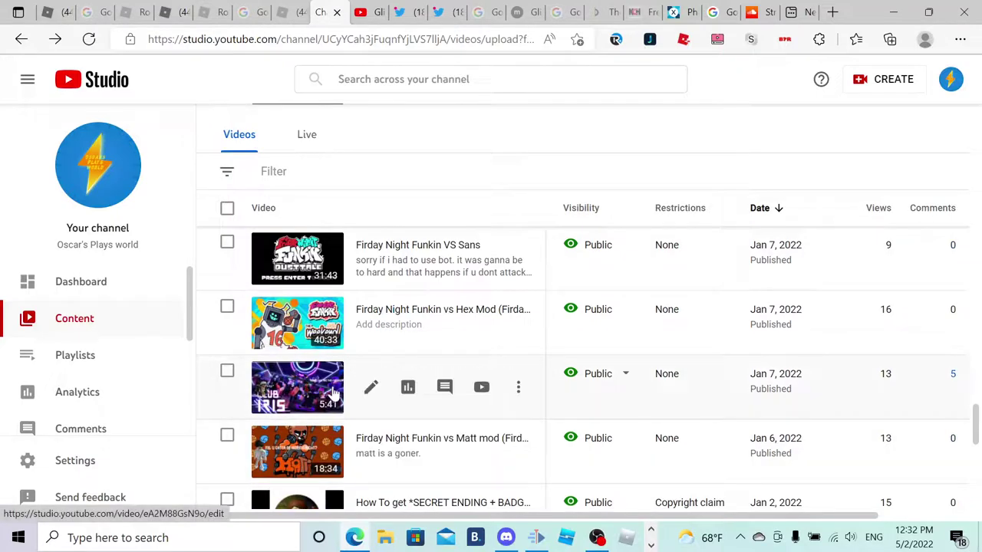
scroll(540, 437, "down", 3)
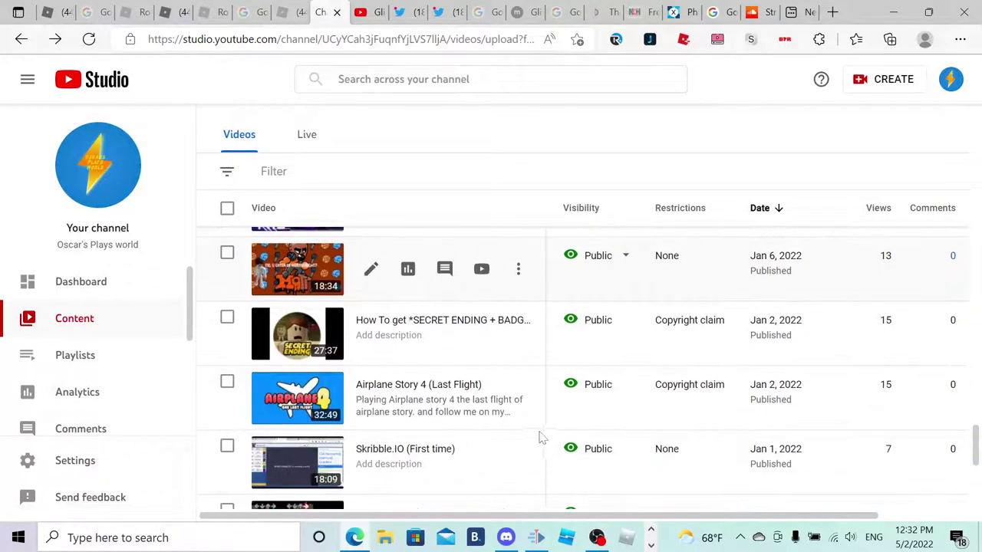
scroll(539, 437, "up", 1)
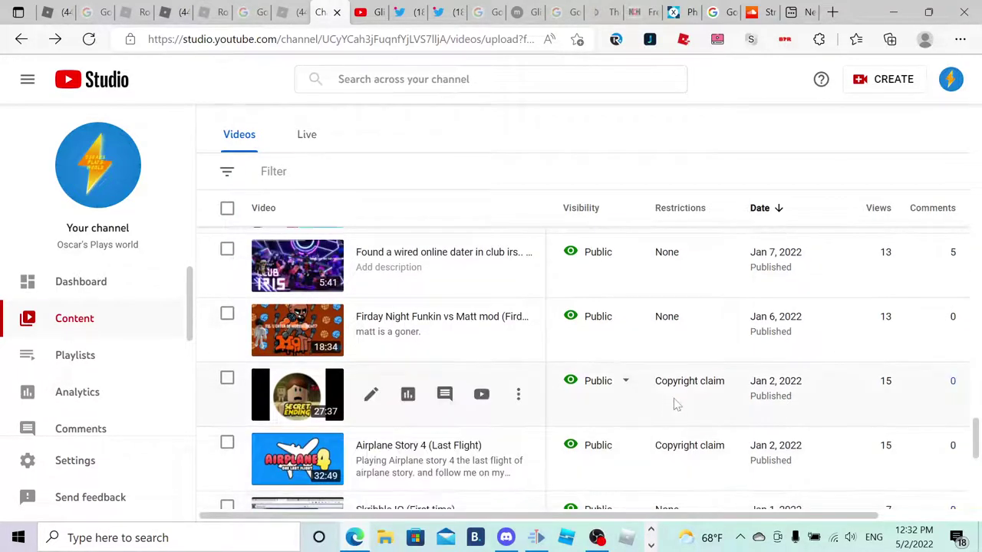
mouse_move(701, 448)
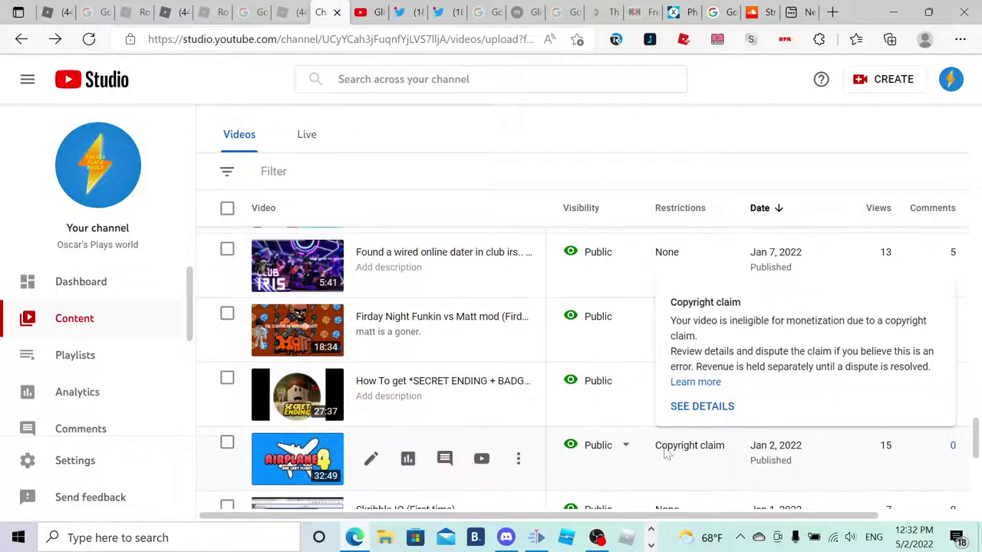
left_click(694, 408)
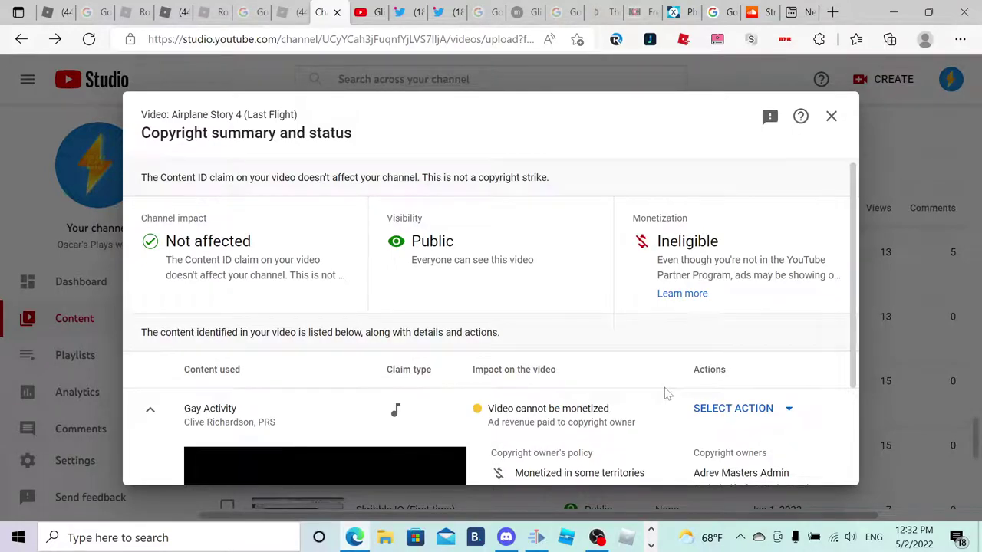
scroll(653, 394, "down", 2)
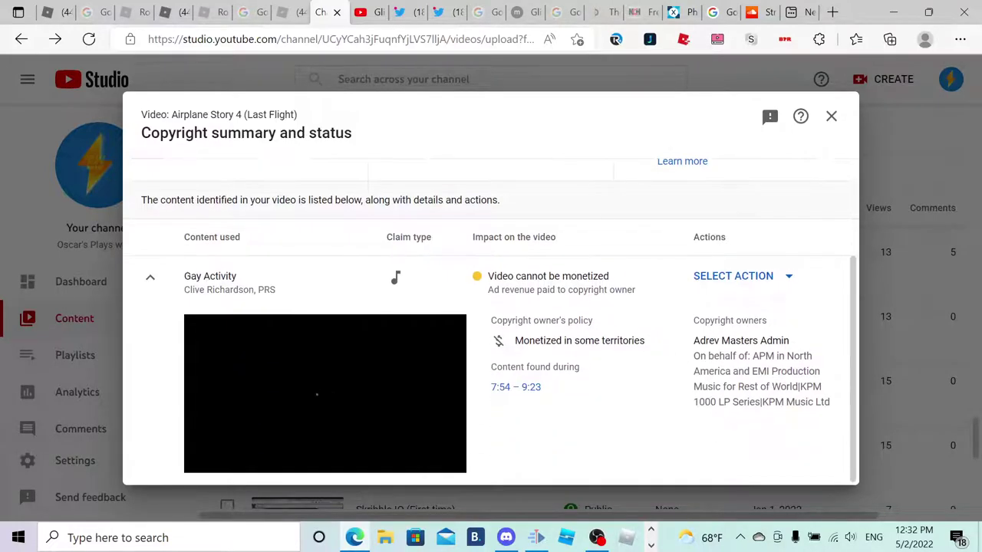
Mute all sound in "Airplane Story 4 (Last Flight)" while the claimed song "Gay Activity" plays, and close the claim details.
left_click(753, 286)
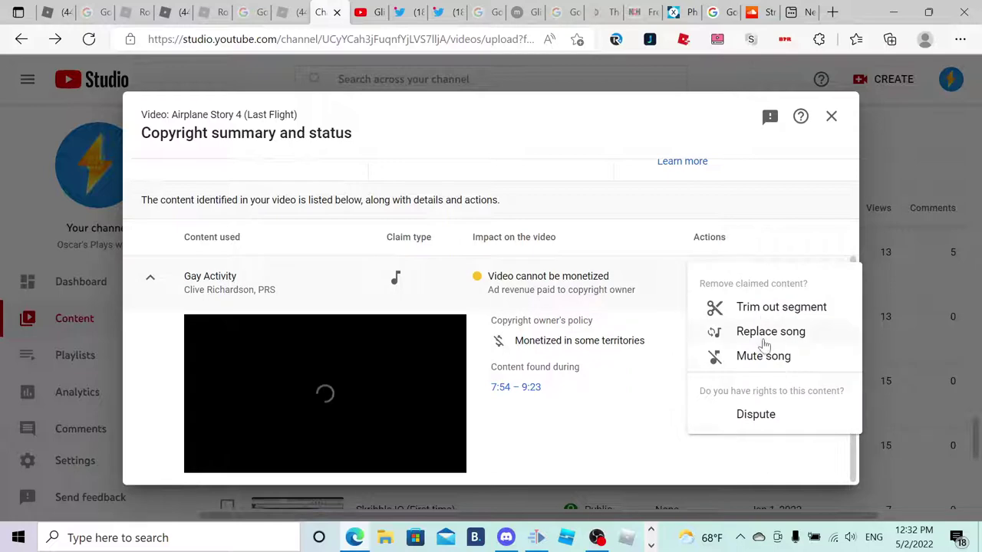
left_click(765, 354)
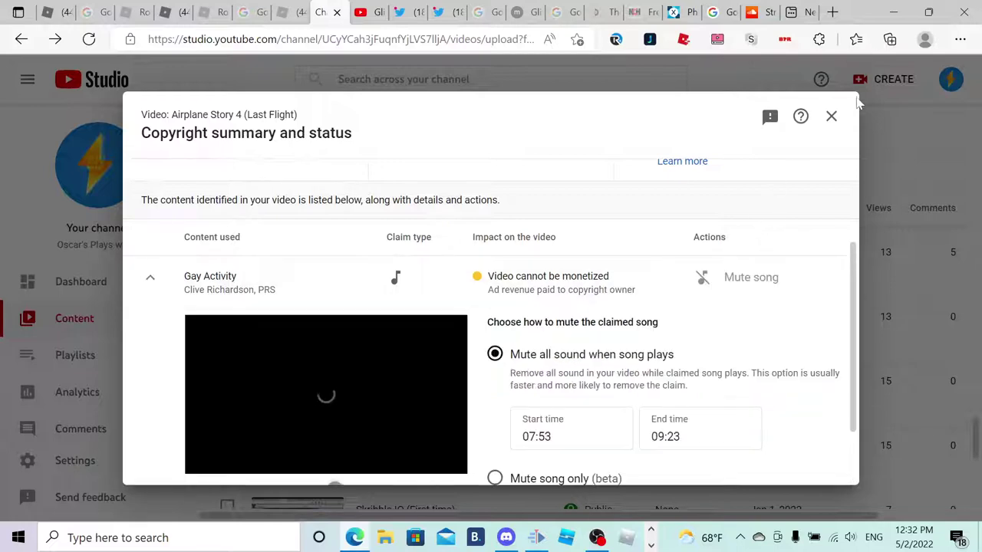
scroll(652, 383, "down", 1)
left_click(572, 460)
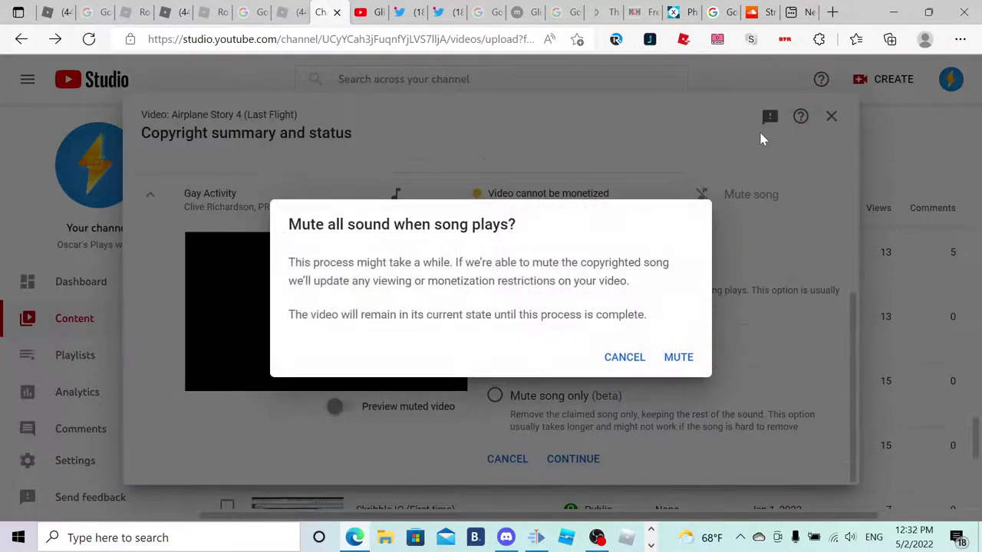
left_click(675, 357)
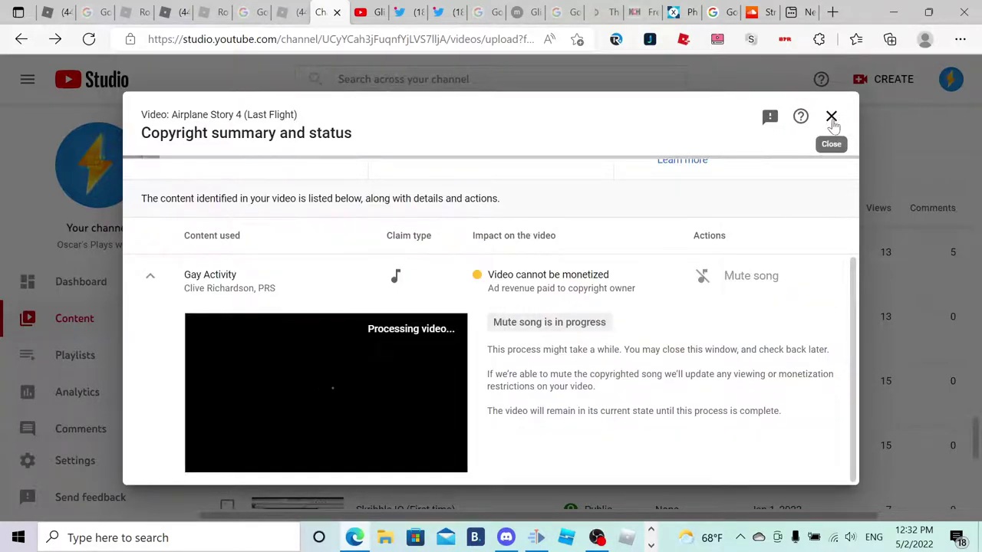
left_click(831, 117)
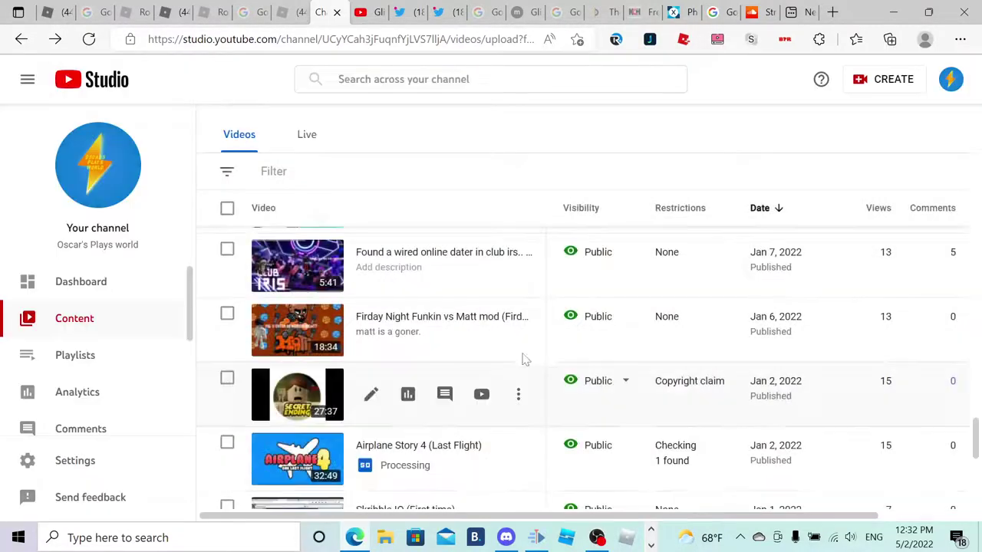
Open the copyright claim details of the video "How To get *SECRET ENDING + BADGE* in airplane 3".
scroll(521, 361, "down", 2)
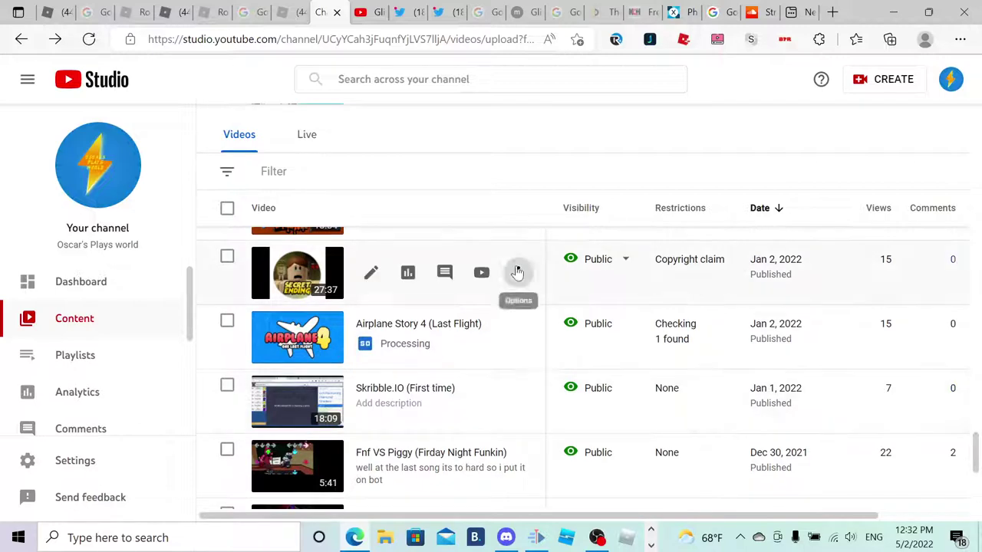
left_click(518, 272)
left_click(683, 264)
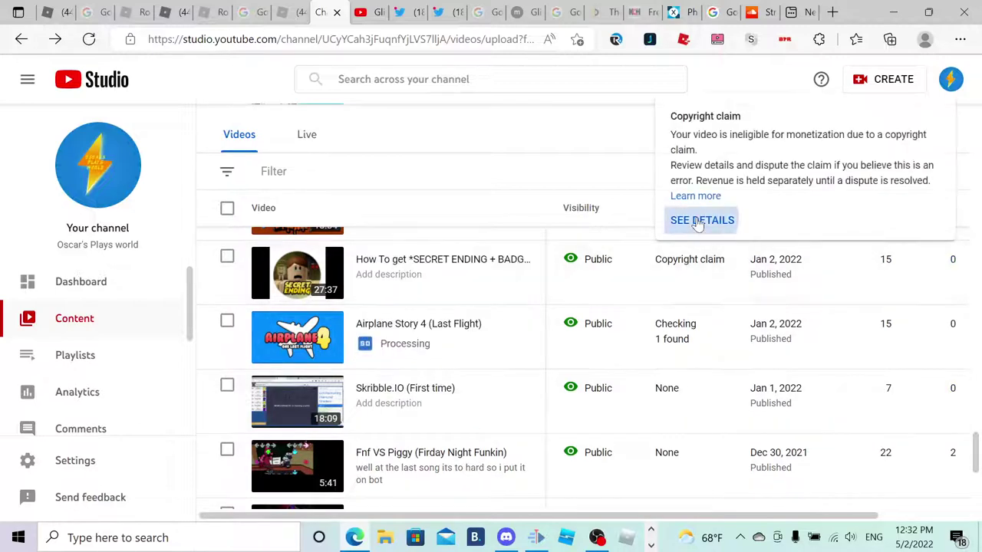
left_click(699, 221)
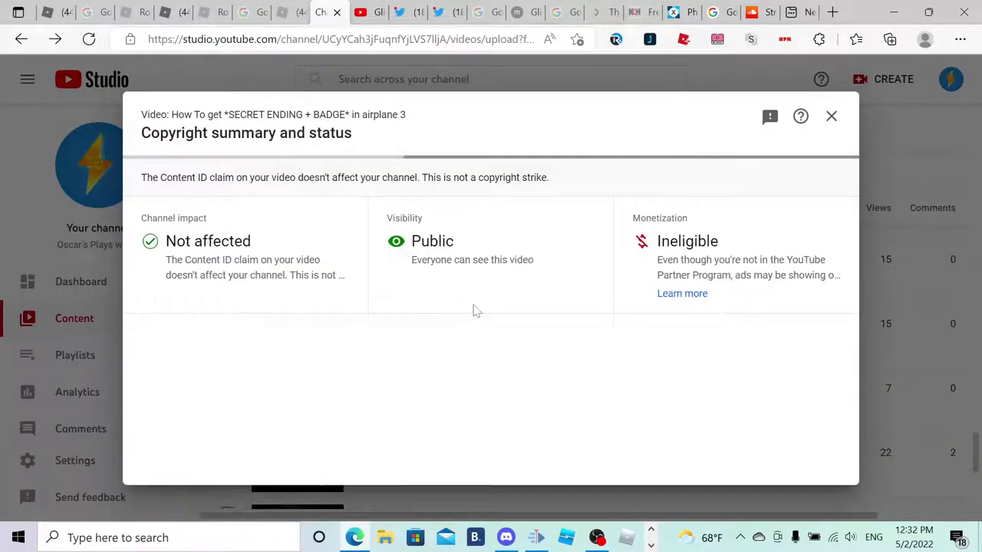
scroll(474, 310, "down", 2)
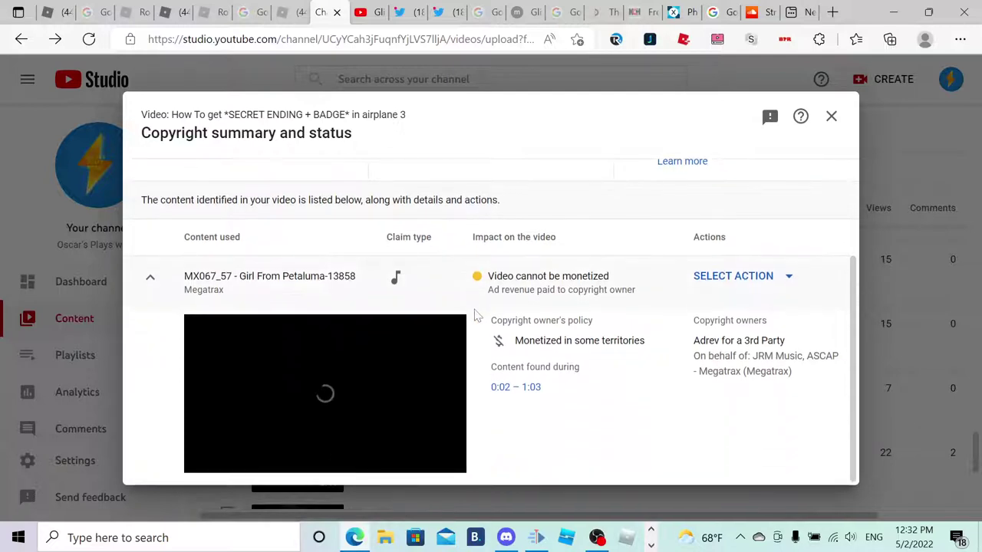
Mute all sound in the airplane 3 secret ending video while the claimed song "Girl From Petaluma" plays, and close the claim details.
left_click(717, 276)
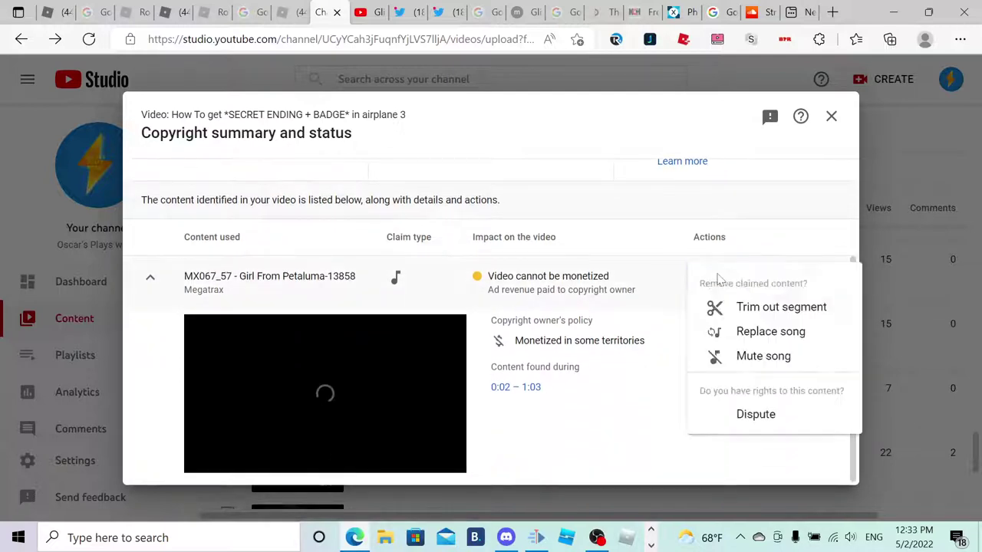
left_click(755, 359)
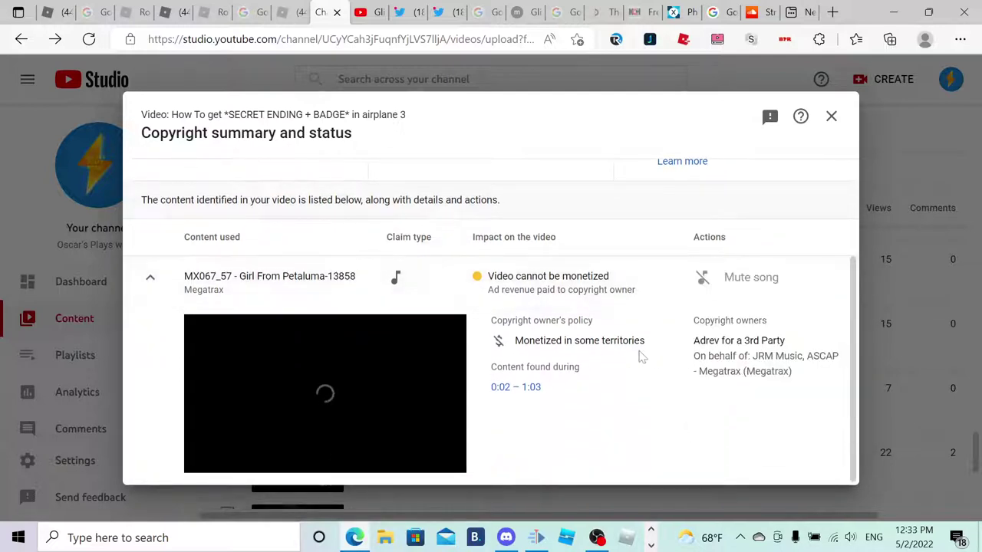
scroll(623, 414, "down", 2)
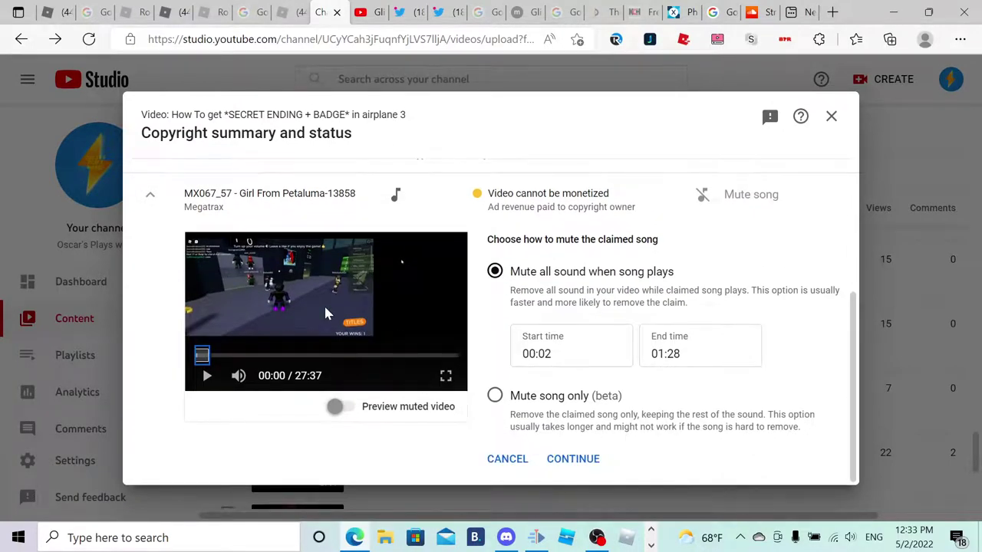
left_click(572, 458)
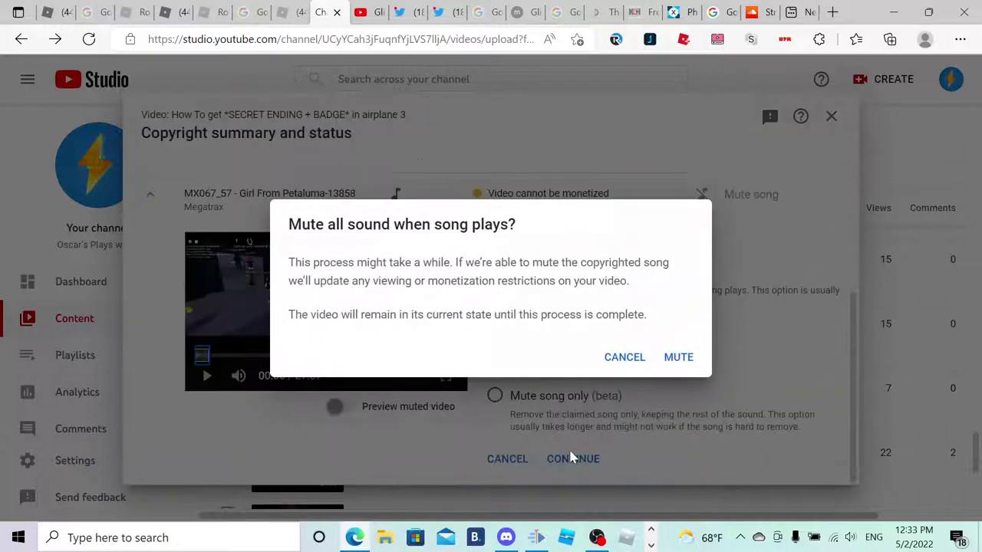
left_click(679, 358)
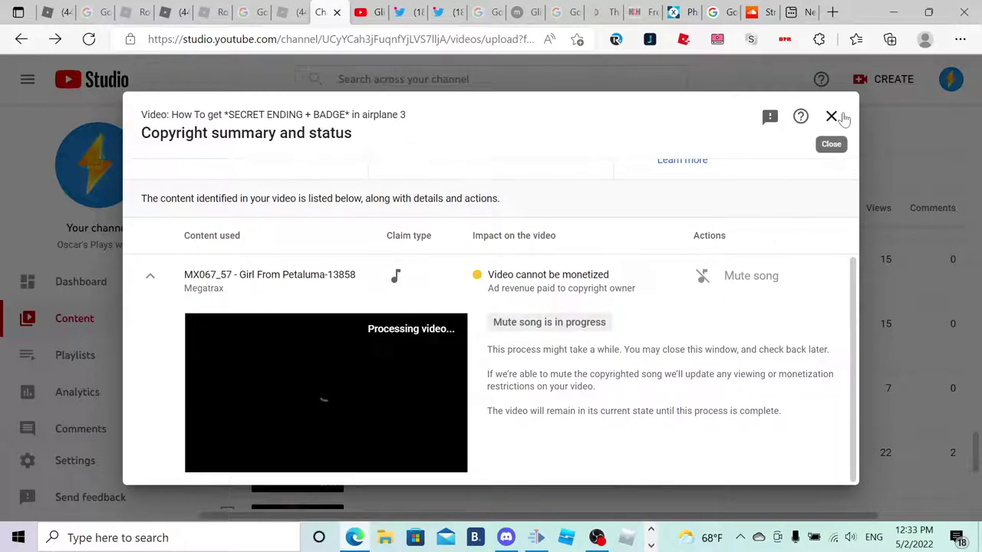
left_click(832, 116)
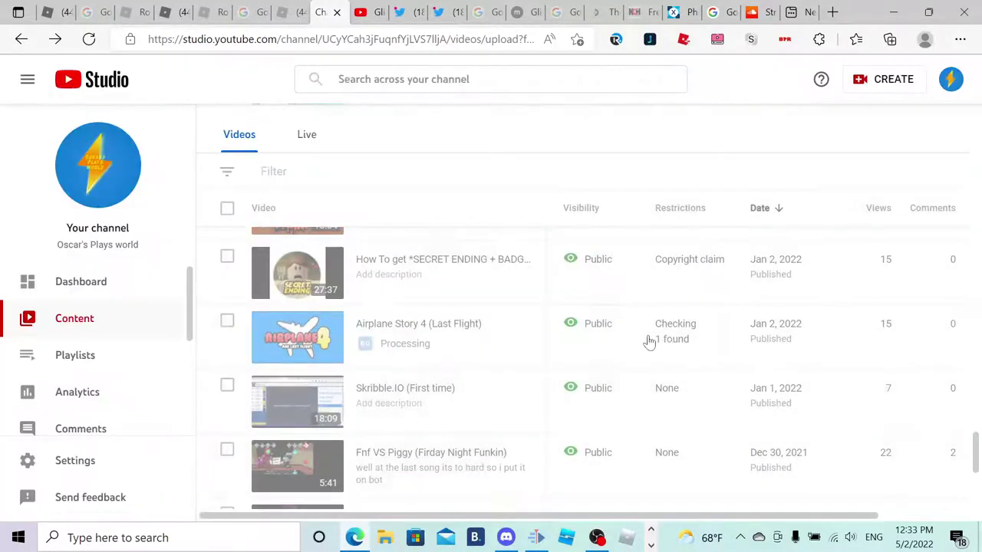
Check the restrictions of the remaining videos down to the end of this page of channel content.
scroll(626, 341, "down", 3)
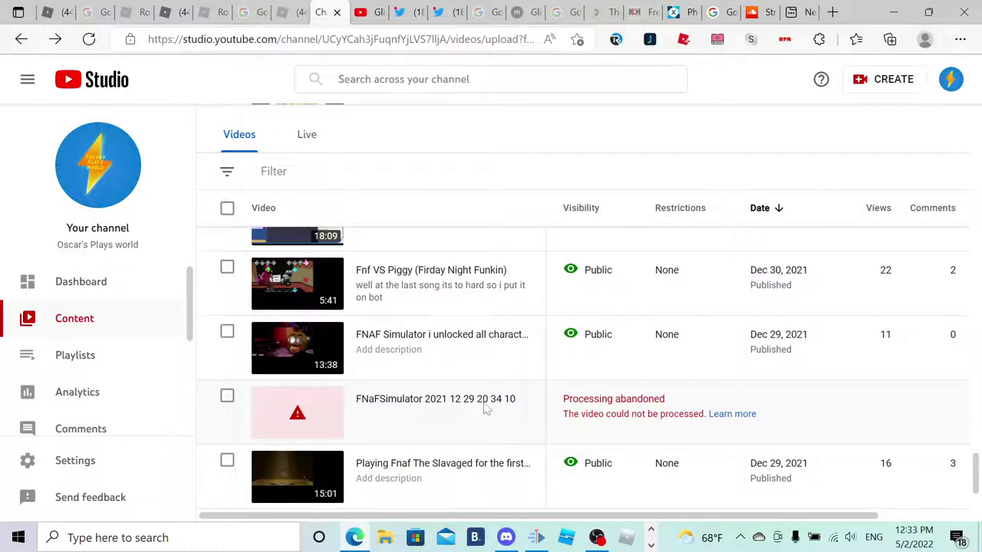
scroll(485, 408, "down", 1)
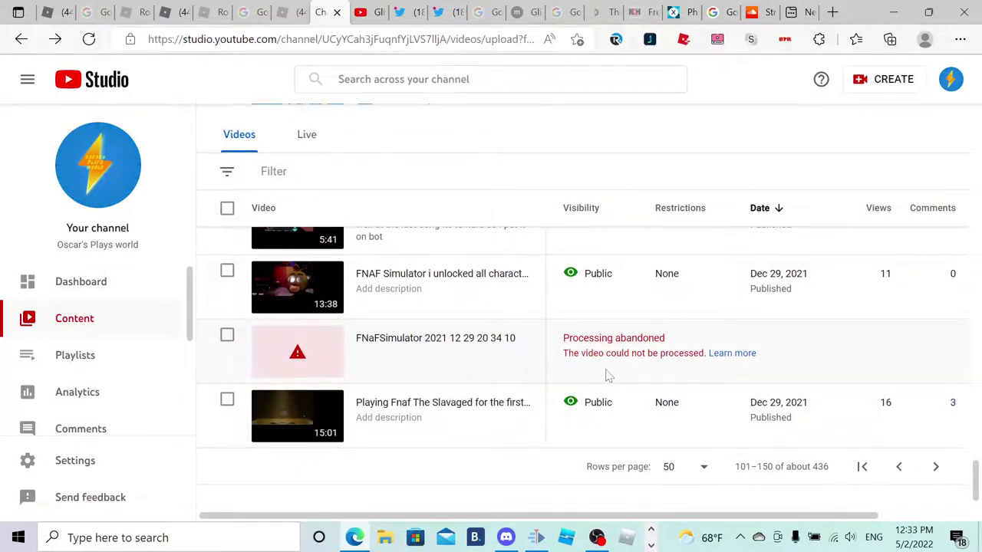
scroll(609, 380, "up", 1)
scroll(591, 268, "up", 2)
scroll(591, 268, "down", 2)
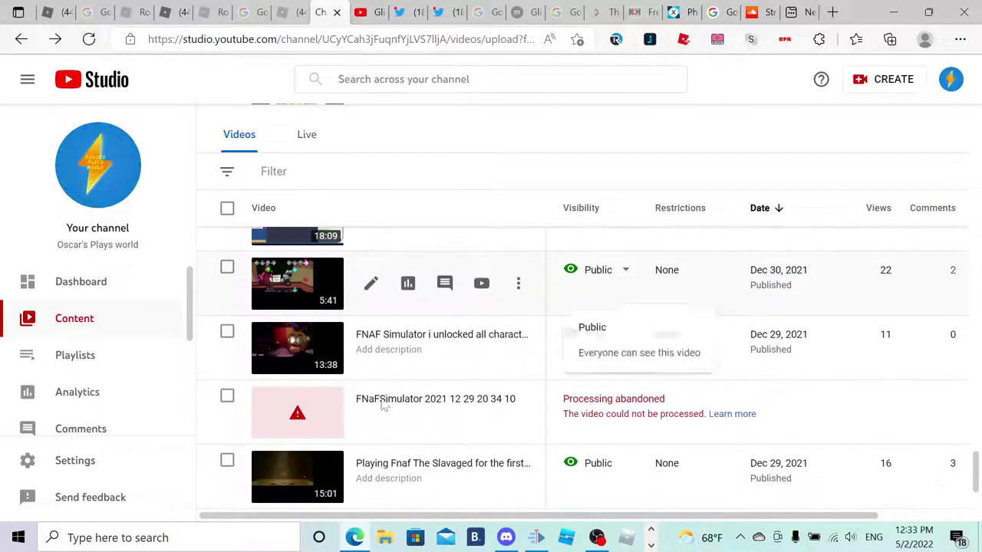
scroll(378, 412, "up", 2)
scroll(410, 430, "down", 2)
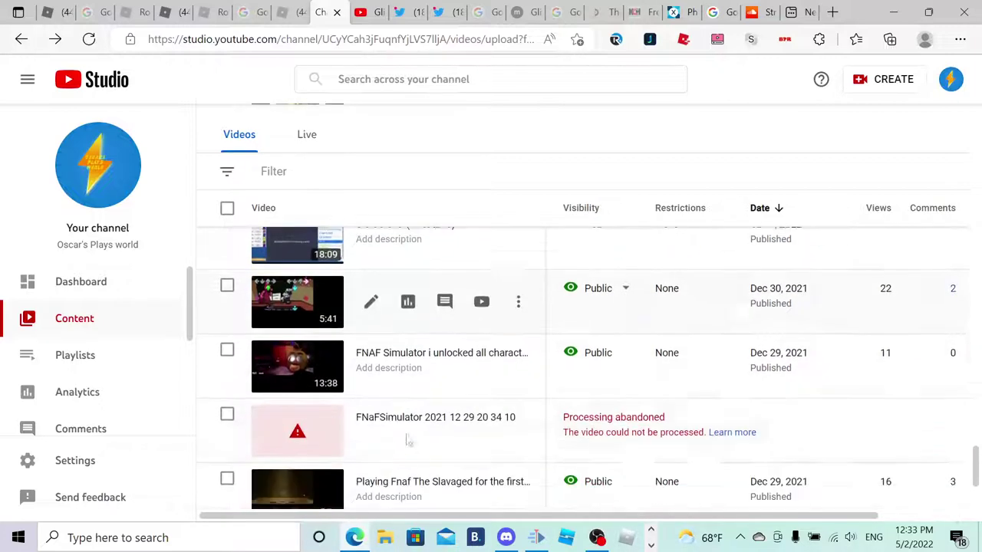
scroll(408, 438, "up", 1)
scroll(540, 414, "up", 1)
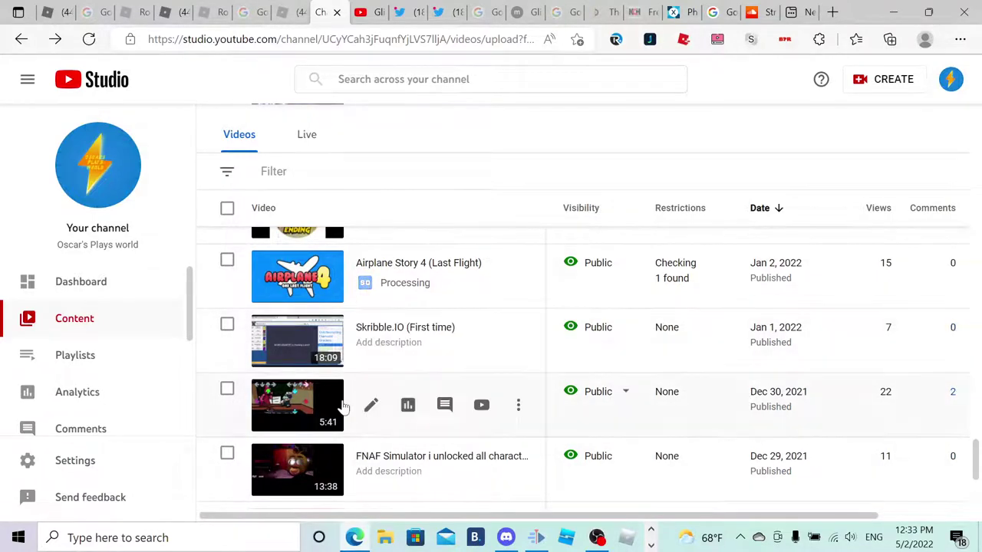
scroll(451, 417, "down", 3)
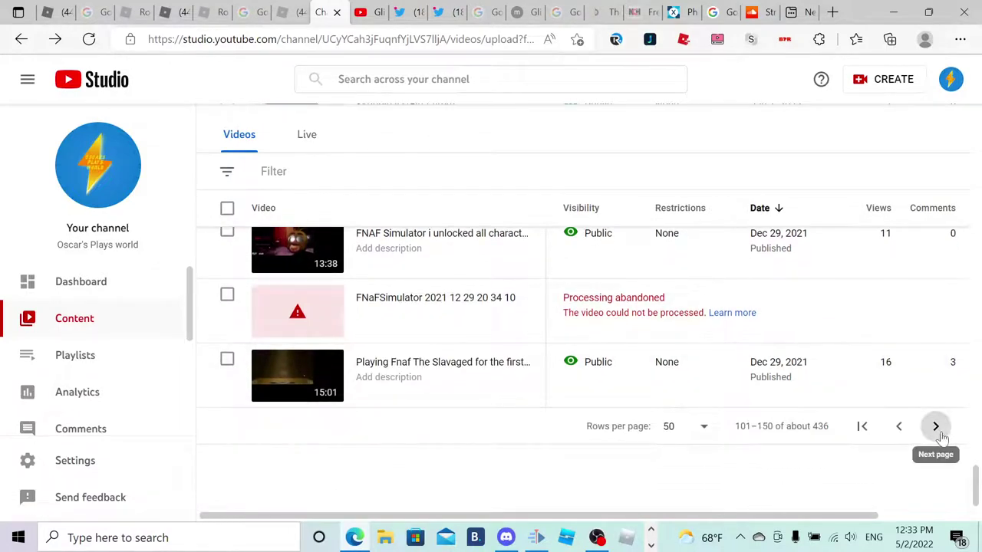
Go to the next page of channel content and open the copyright claim details of "Recting to wildcraft's Piggy Book 2 chapter 12!".
left_click(936, 427)
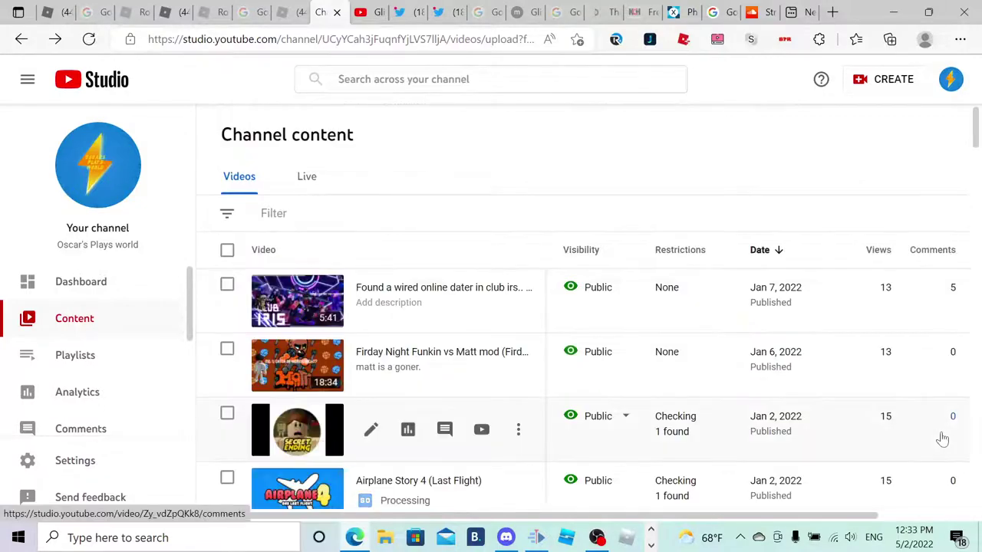
scroll(849, 408, "down", 15)
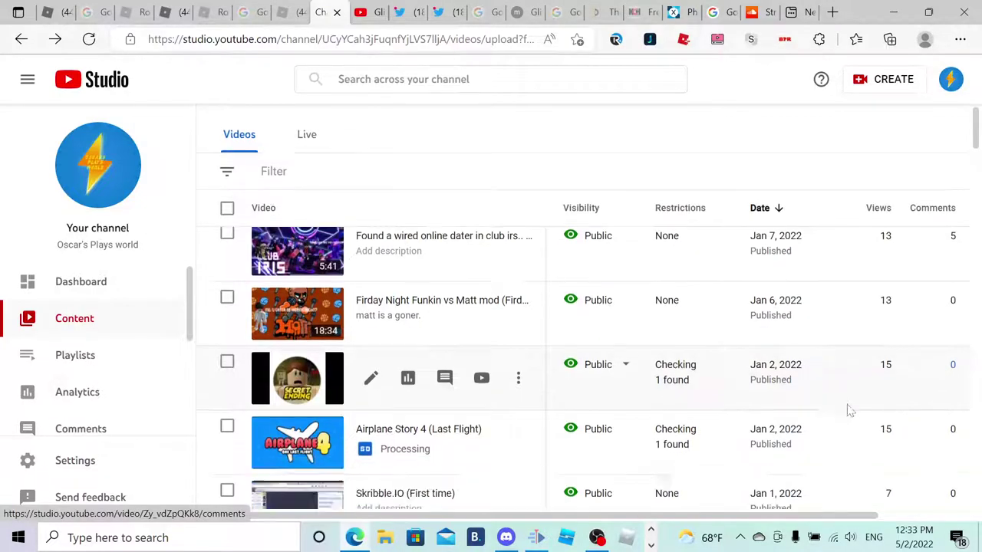
scroll(831, 380, "down", 10)
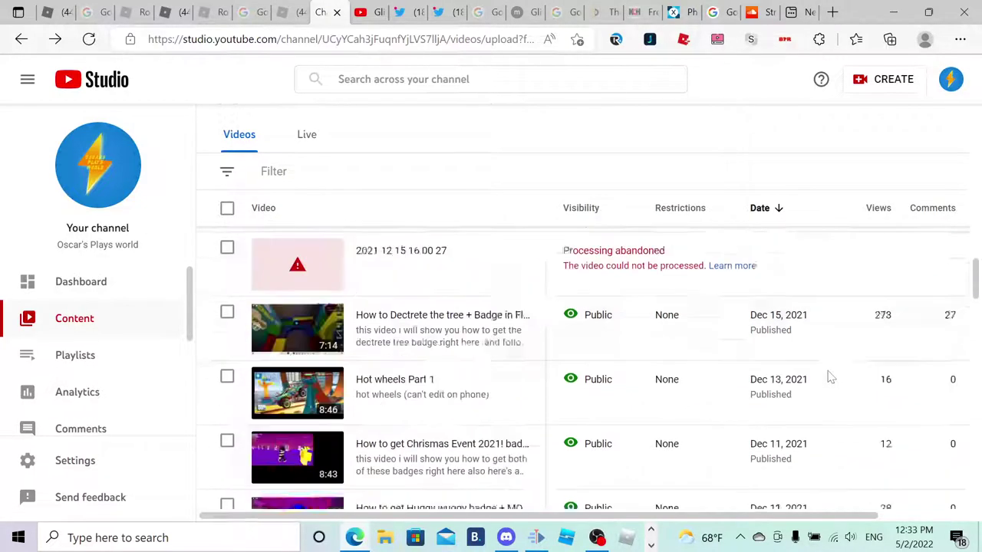
mouse_move(669, 337)
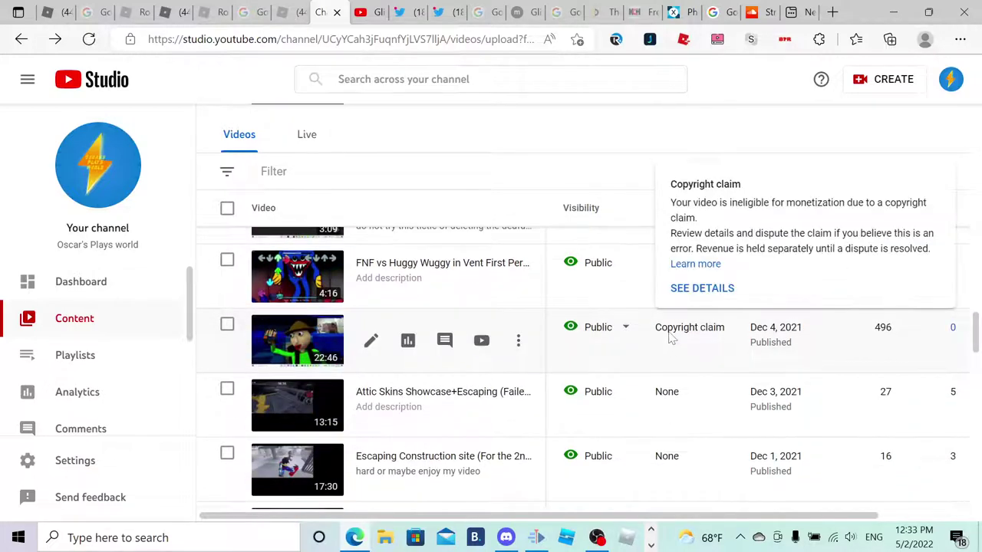
left_click(728, 290)
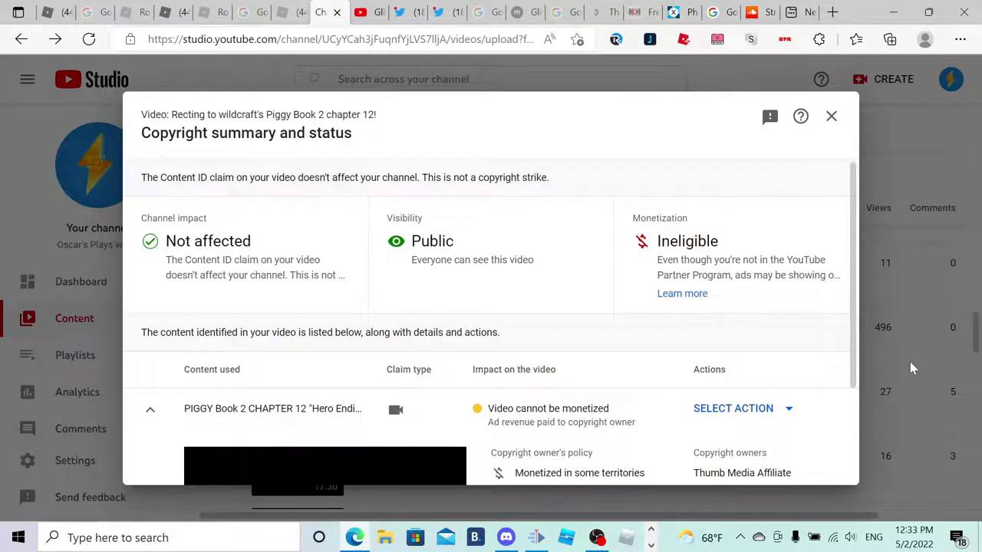
Trim the claimed segment from 00:54 to 21:27 out of the Piggy Book 2 reaction video and close the claim details.
scroll(734, 278, "down", 3)
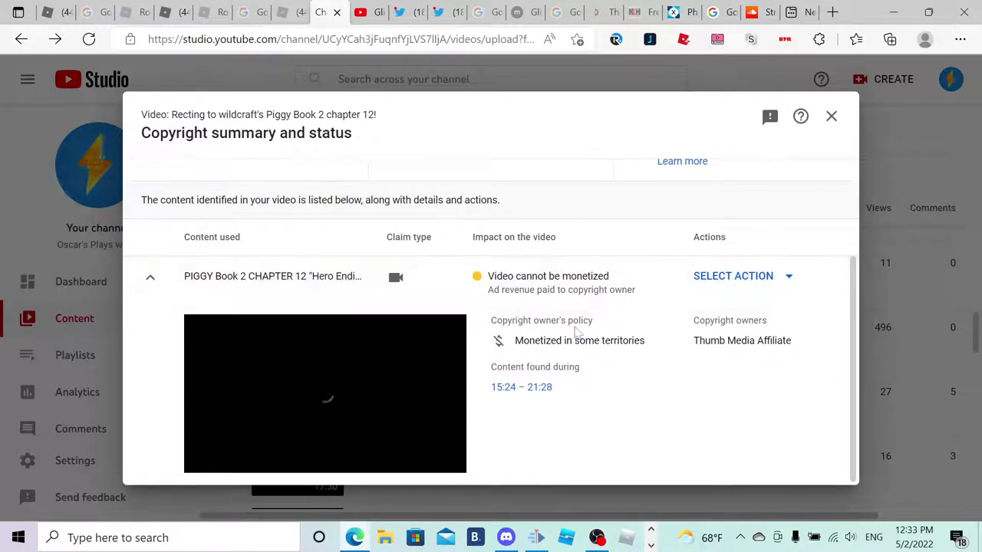
left_click(724, 286)
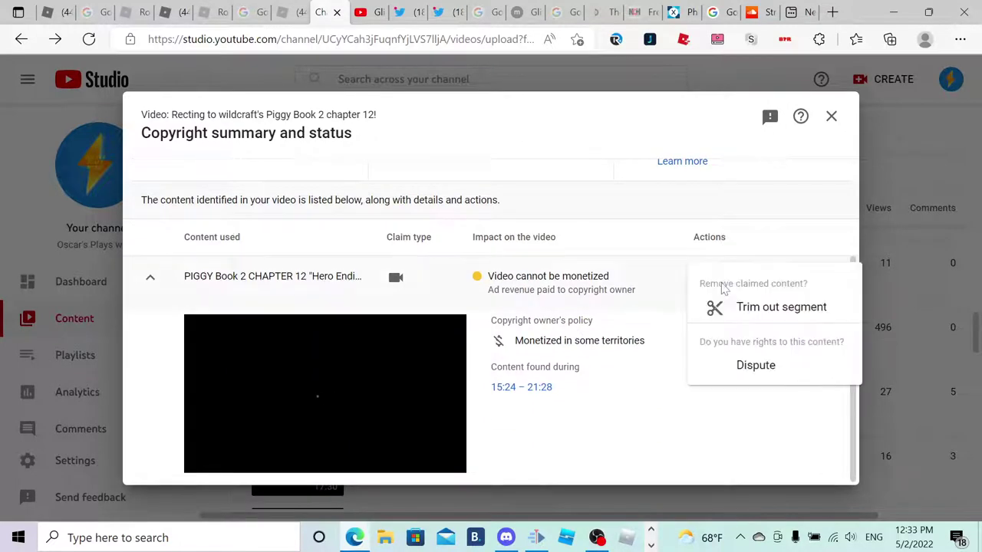
left_click(755, 311)
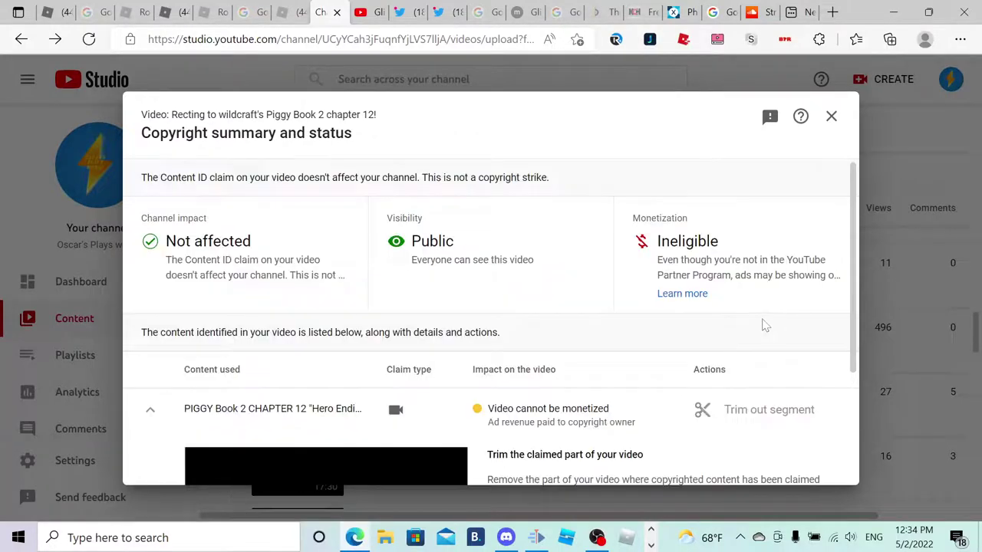
scroll(763, 326, "down", 3)
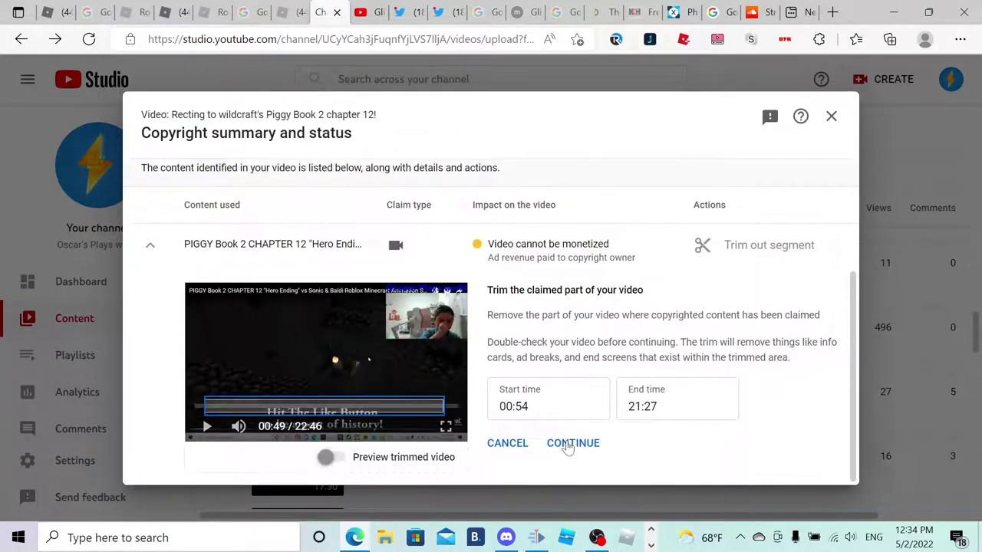
left_click(567, 447)
left_click(680, 357)
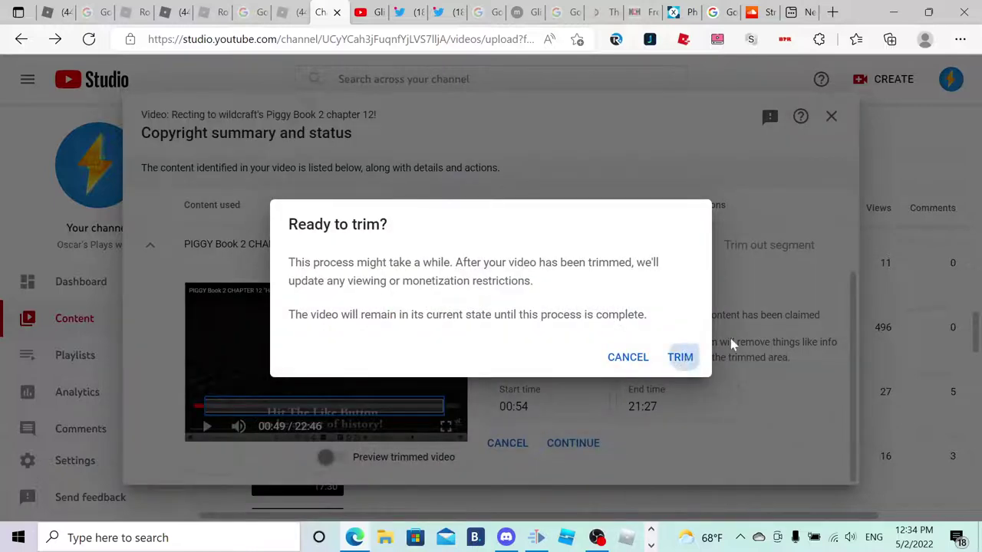
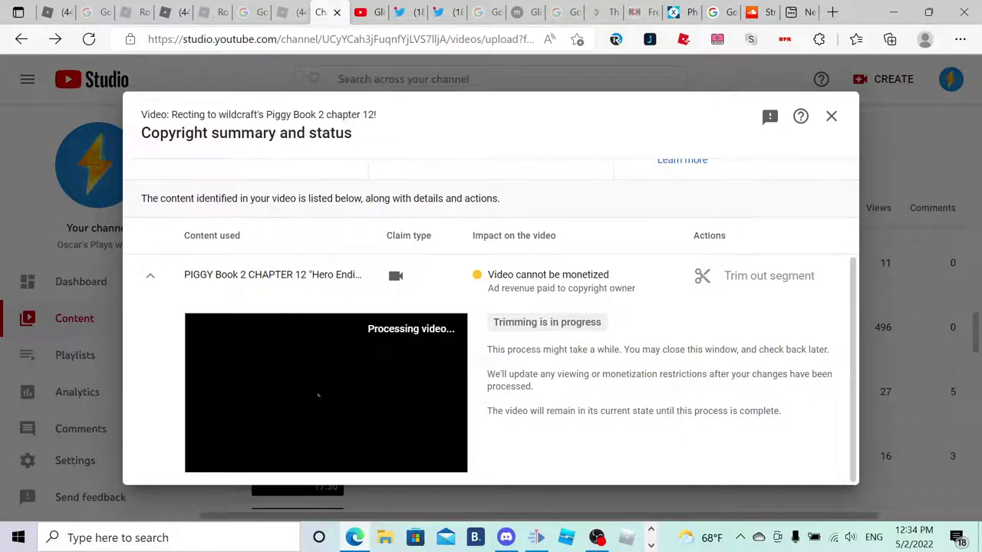
left_click(831, 115)
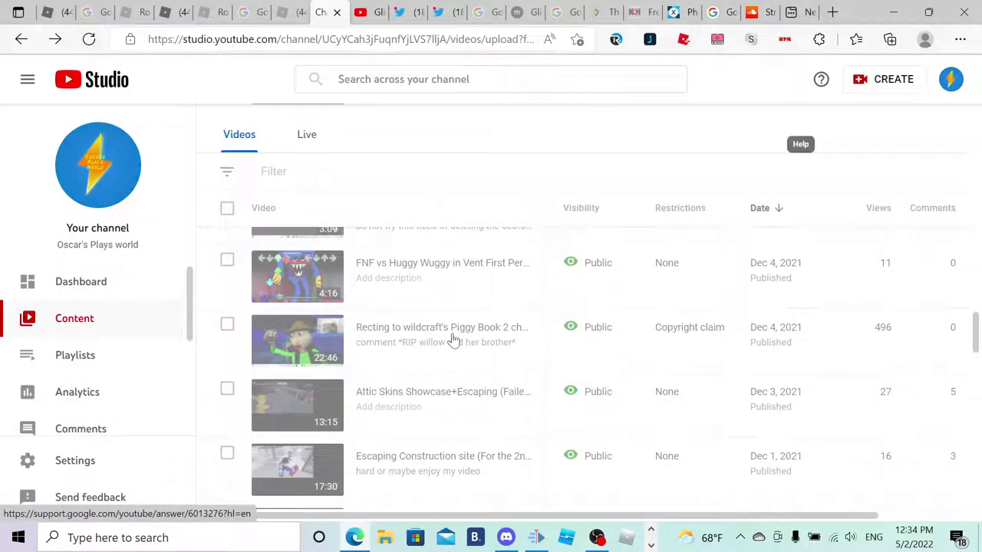
Check the following videos' restrictions and open the copyright claim details of "how to escape the vents+unkown ending=skin".
scroll(452, 341, "down", 1)
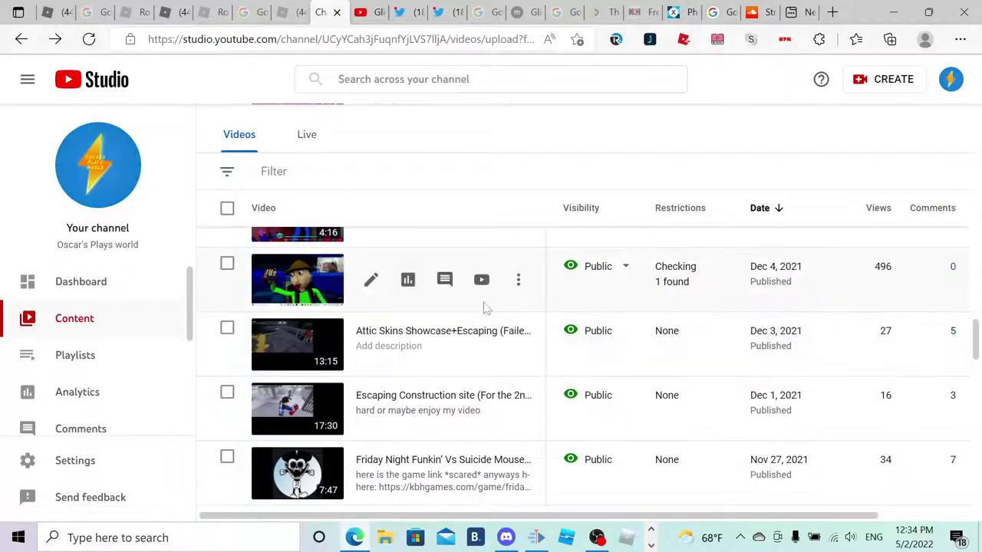
scroll(489, 315, "down", 1)
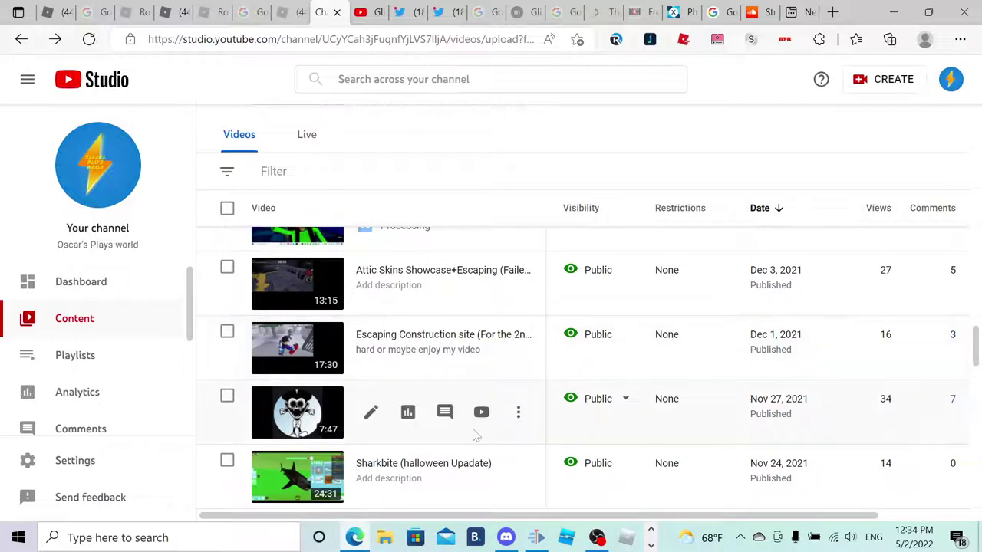
scroll(522, 426, "up", 1)
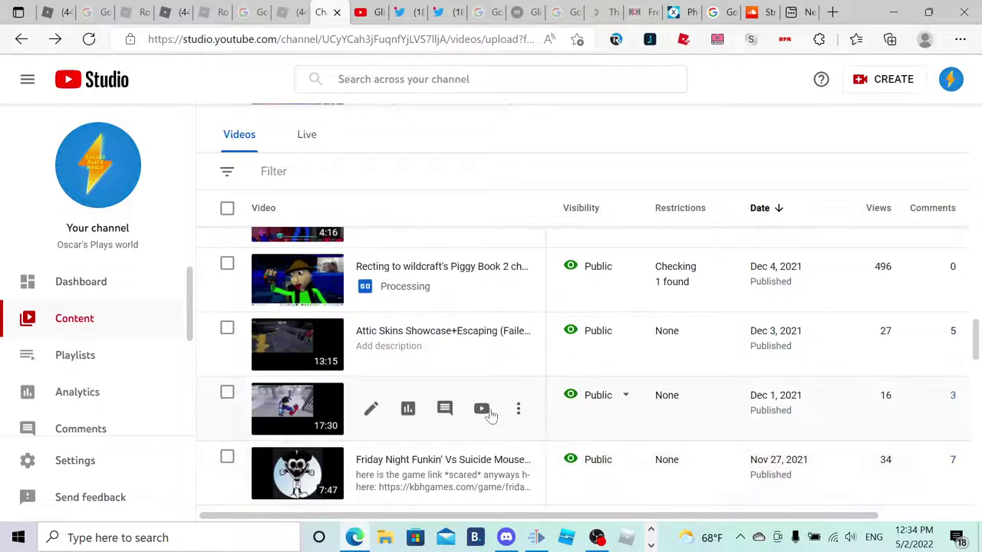
scroll(451, 400, "down", 1)
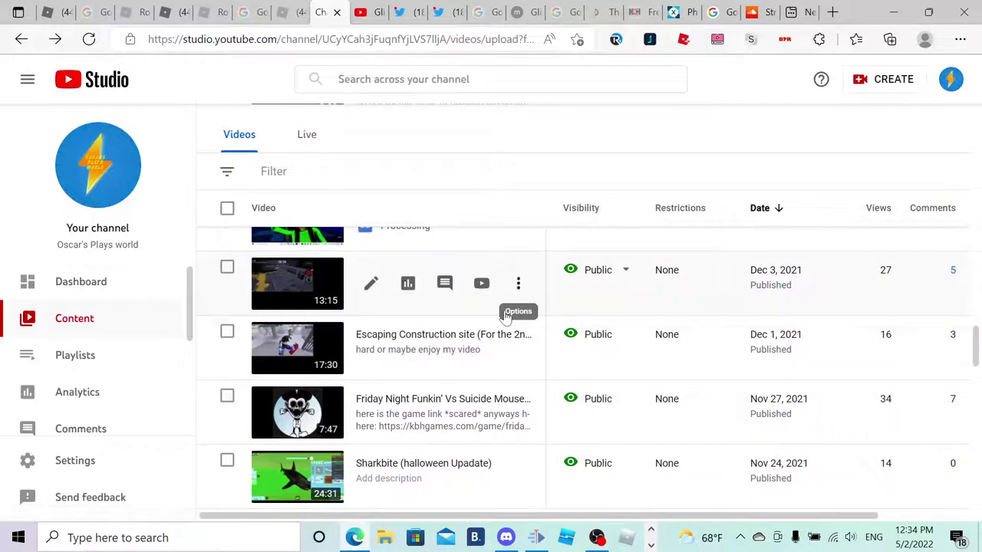
scroll(427, 408, "down", 1)
scroll(521, 394, "down", 5)
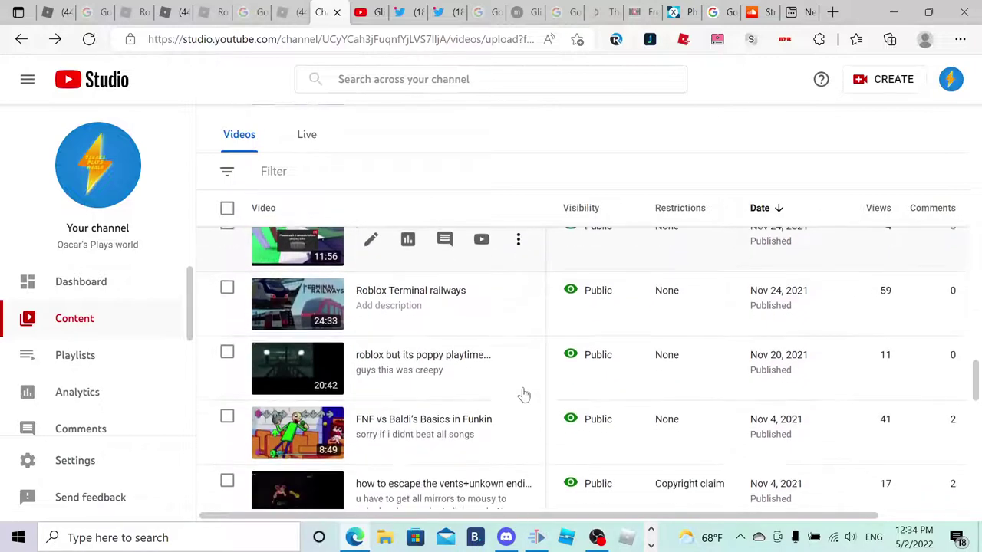
mouse_move(721, 424)
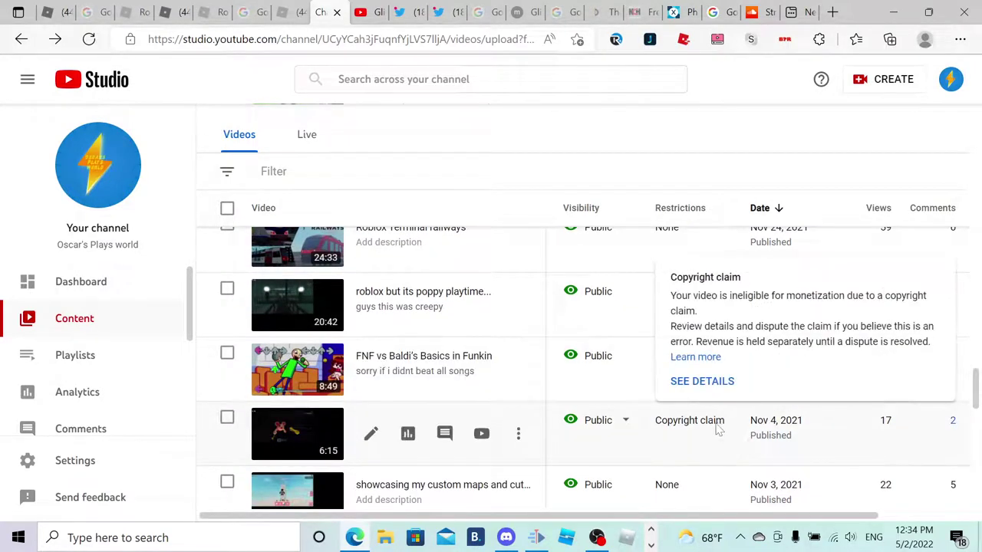
left_click(709, 383)
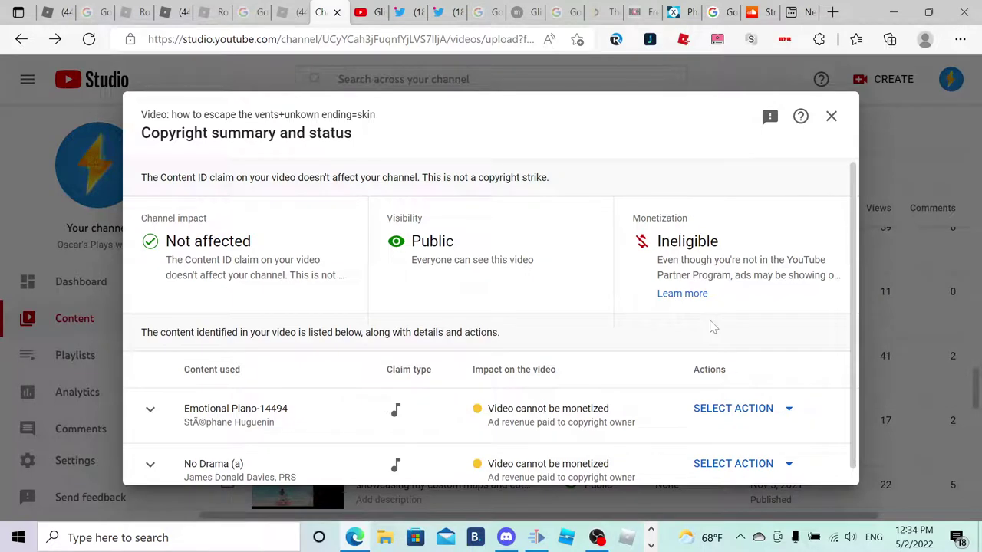
scroll(694, 332, "down", 1)
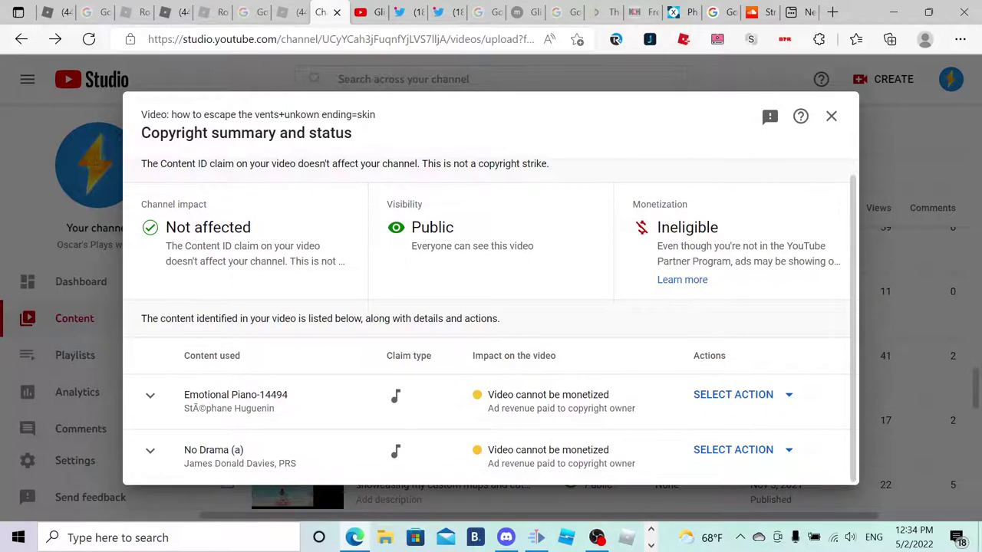
Look at the actions available for the claimed song "Emotional Piano-14494" and close the claim details.
left_click(744, 397)
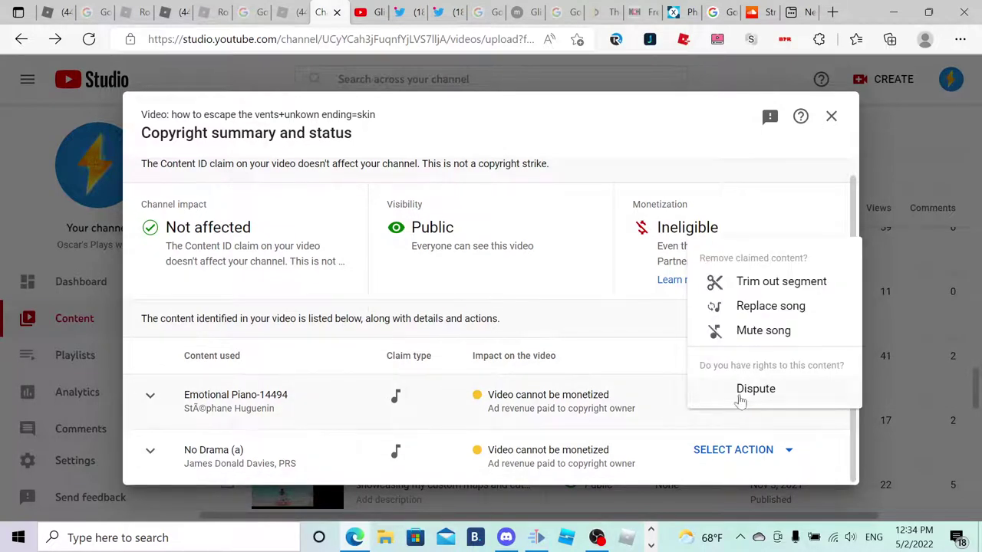
left_click(432, 305)
left_click(831, 116)
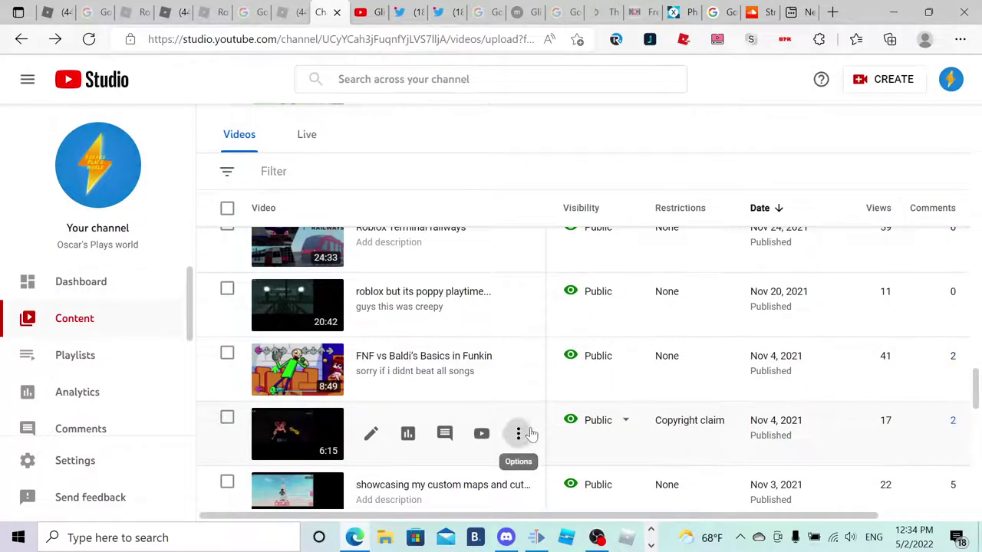
Permanently delete the video "how to escape the vents+unkown ending=skin", acknowledging that deletion can't be undone.
left_click(518, 433)
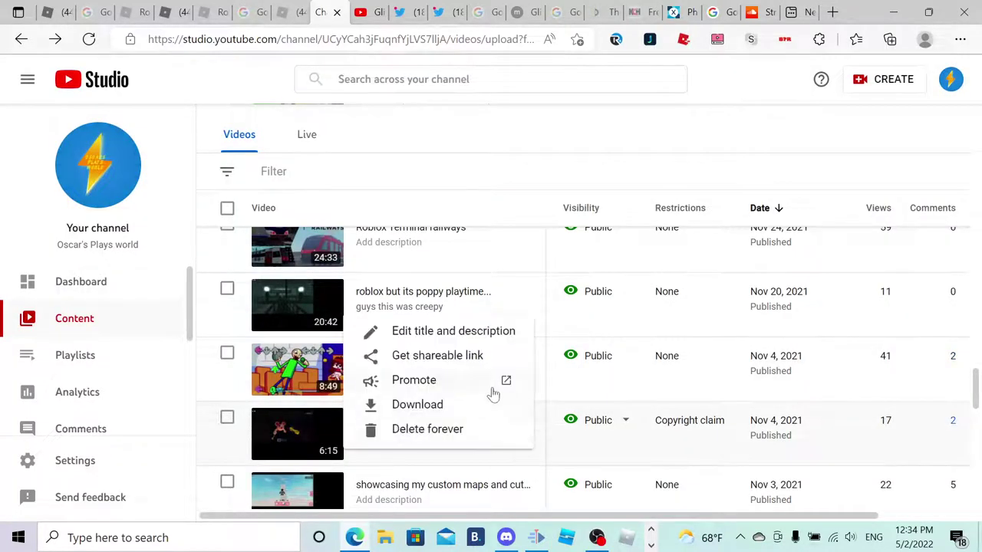
left_click(456, 430)
left_click(602, 337)
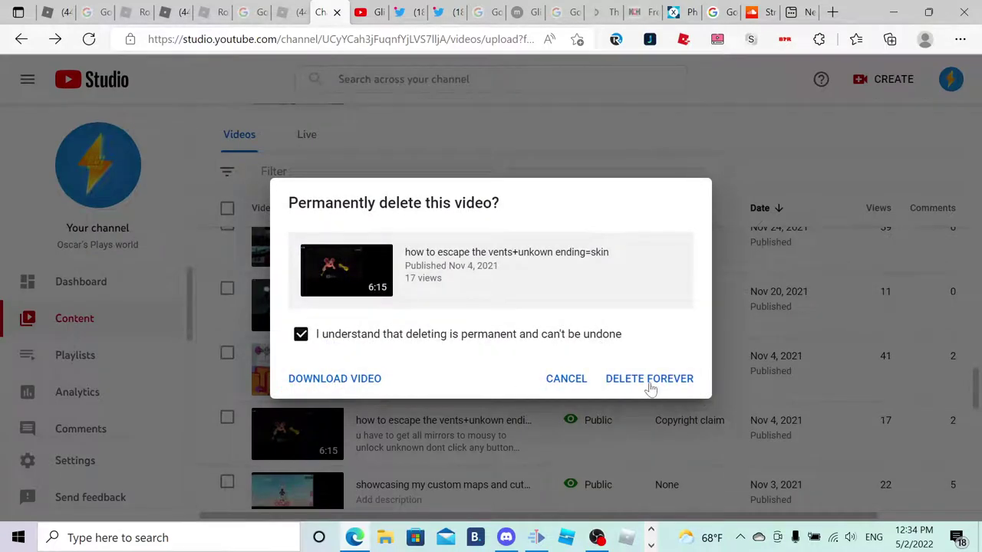
left_click(649, 378)
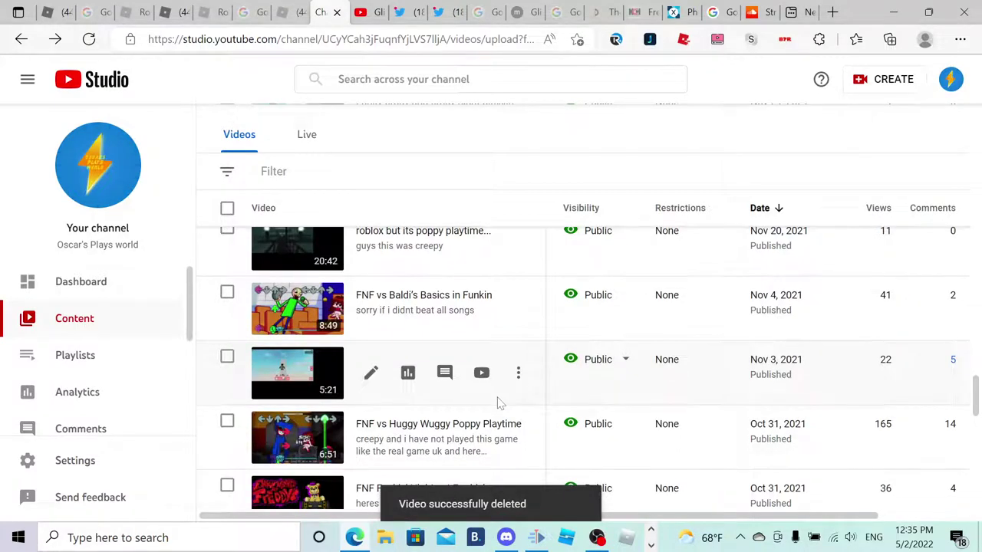
Check the restrictions of the remaining videos down to the end of this page of channel content.
scroll(472, 388, "down", 2)
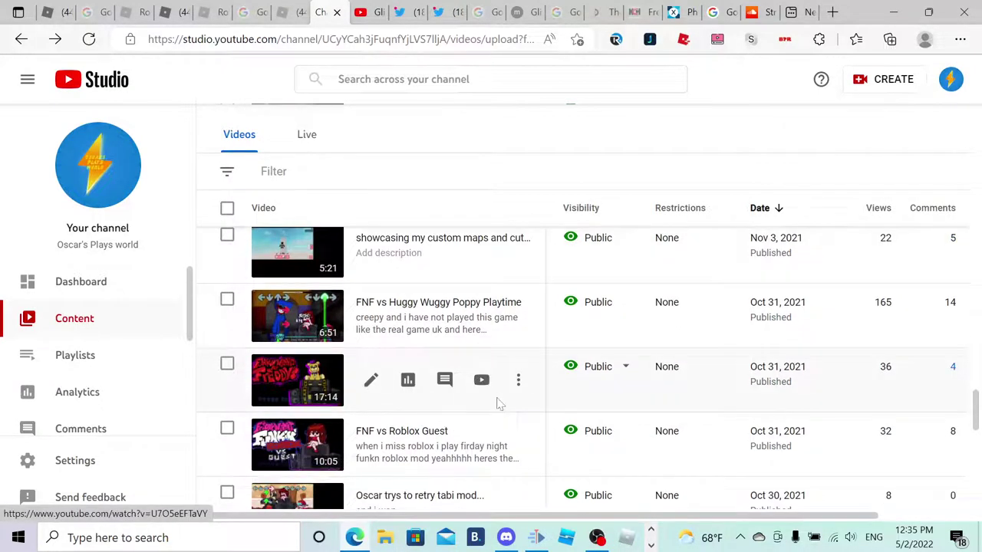
scroll(493, 402, "down", 1)
scroll(491, 395, "down", 1)
scroll(441, 380, "down", 1)
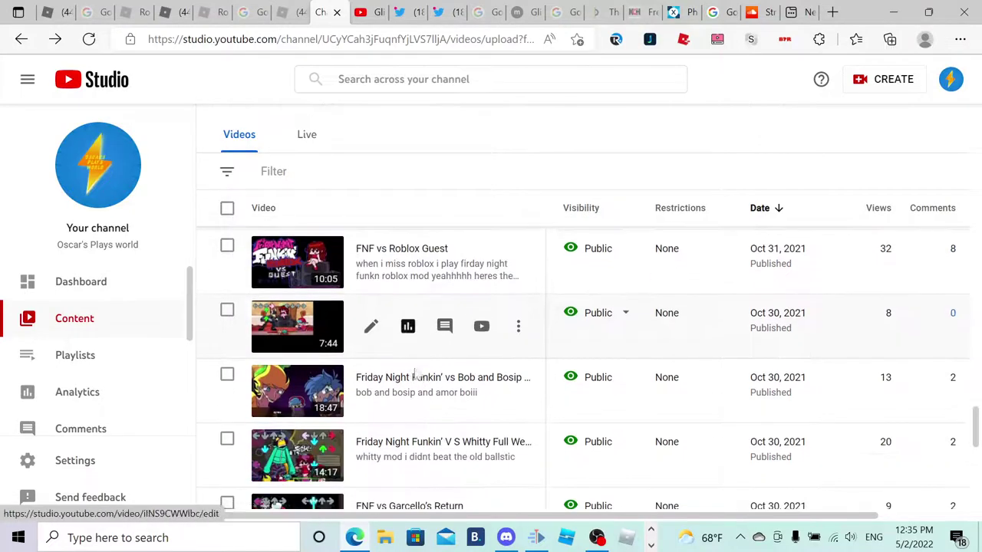
scroll(739, 345, "down", 2)
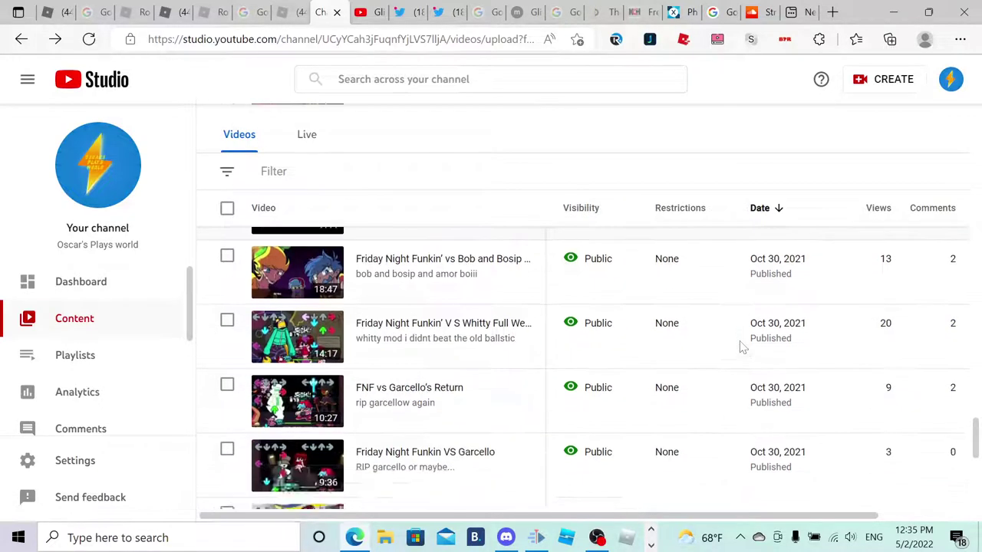
scroll(740, 346, "up", 1)
scroll(727, 366, "up", 5)
scroll(724, 380, "down", 10)
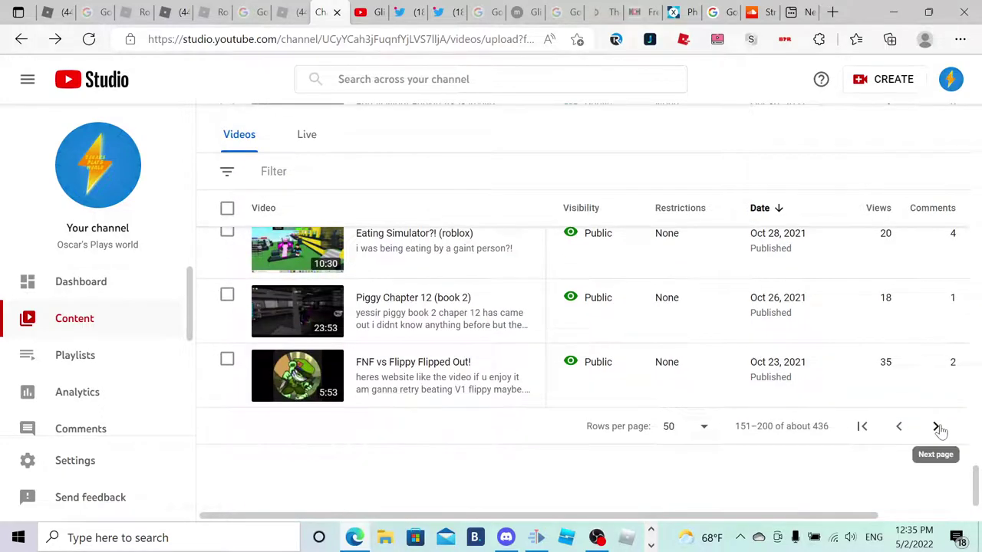
Go to the next page of channel content, review the copyright claims on "Friday Night Funkin vs Freddy Fazbear", and close the details.
left_click(938, 427)
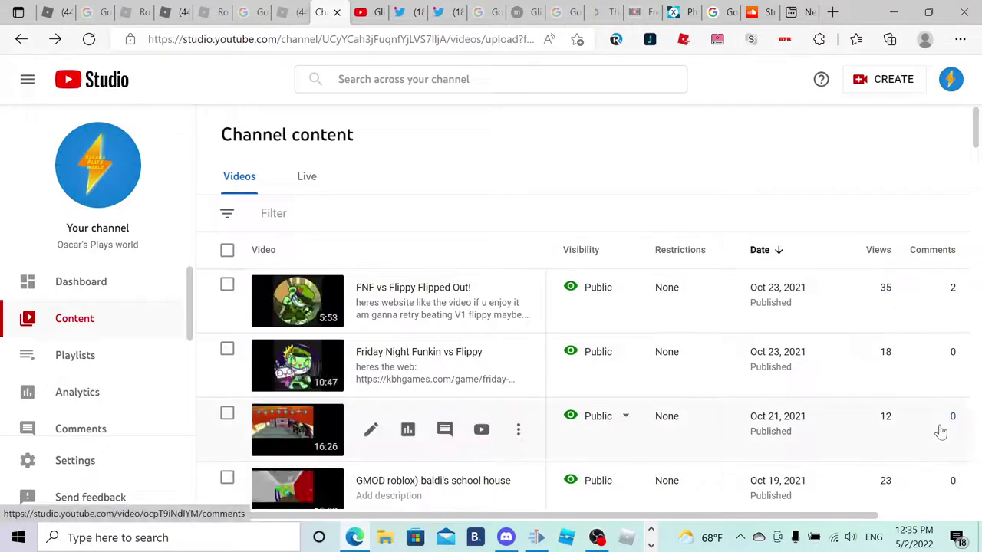
scroll(576, 320, "down", 6)
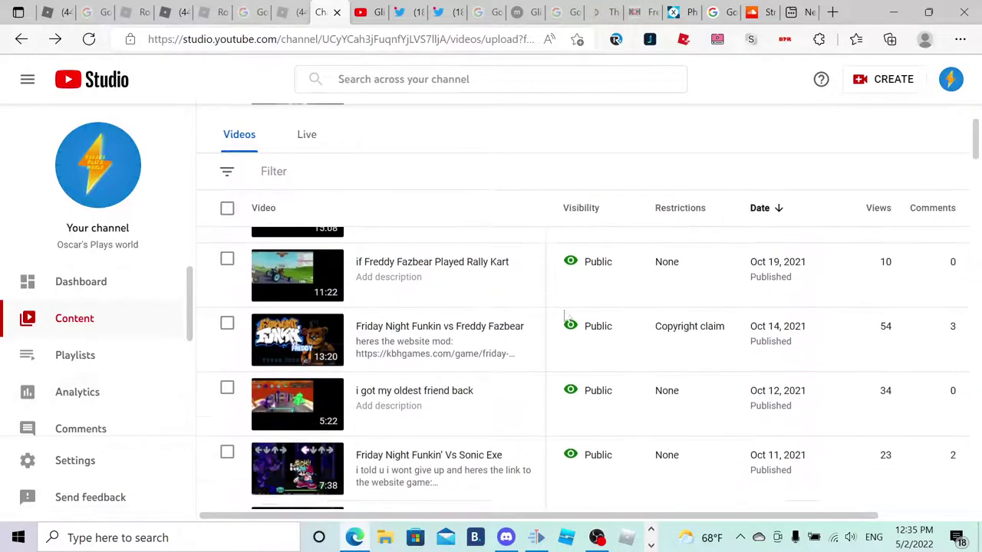
scroll(576, 319, "up", 1)
scroll(576, 320, "up", 1)
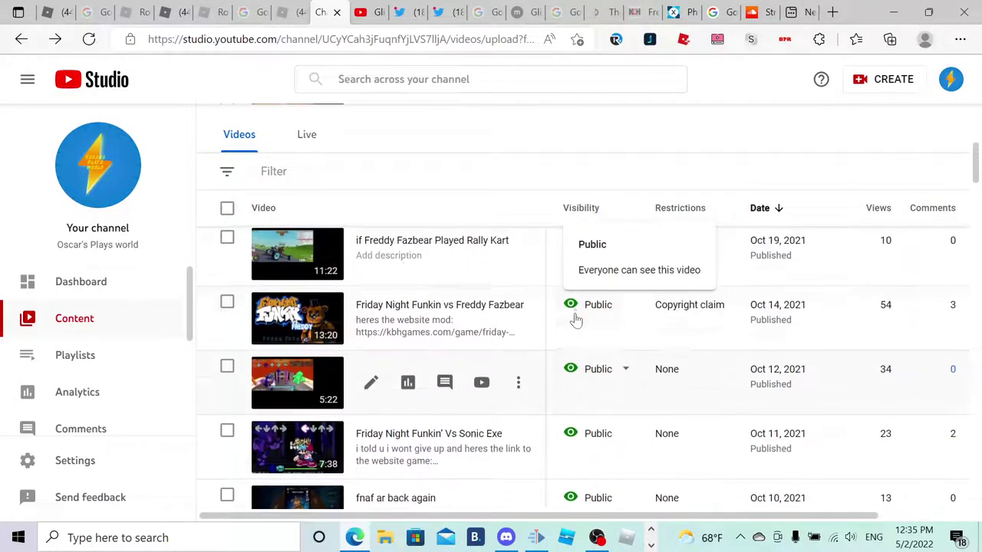
mouse_move(676, 311)
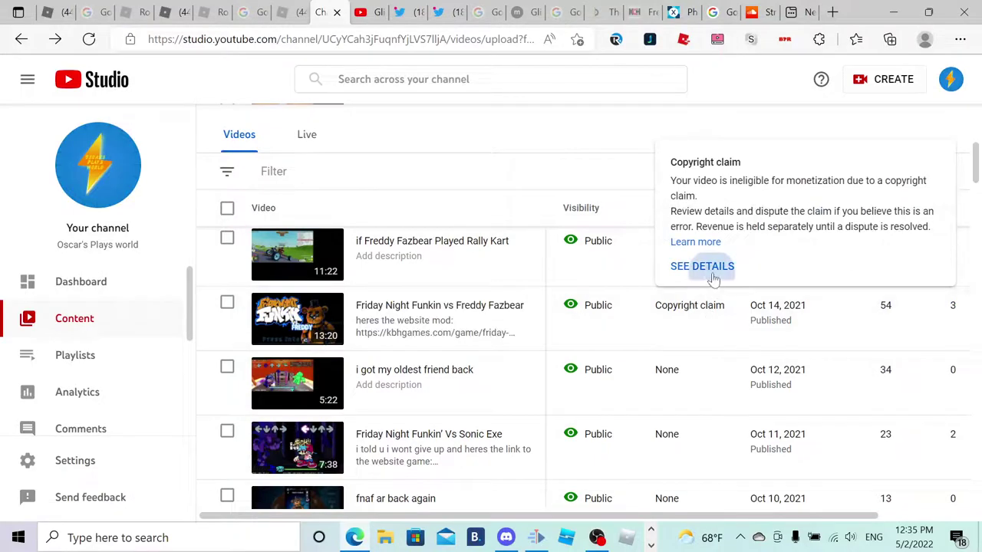
left_click(709, 269)
scroll(580, 366, "down", 1)
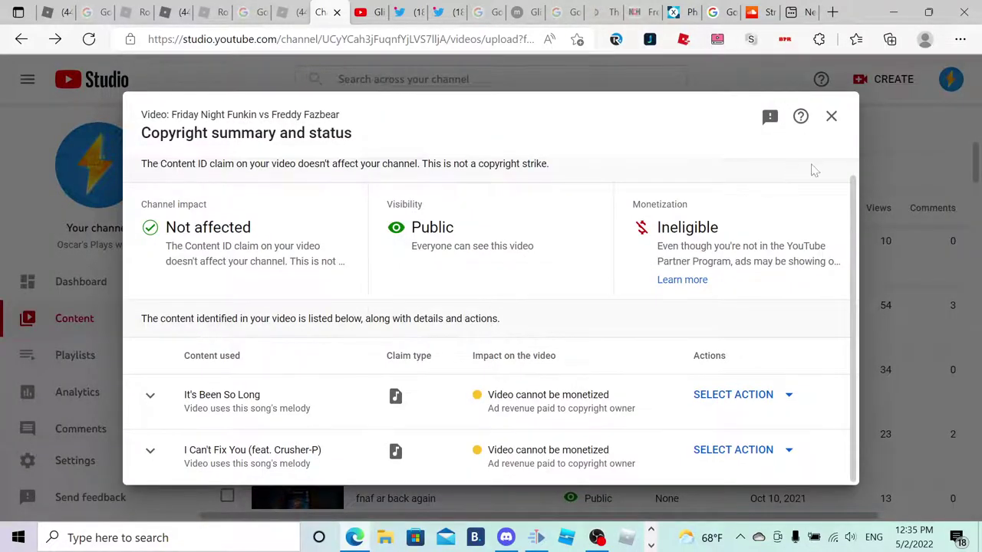
left_click(831, 117)
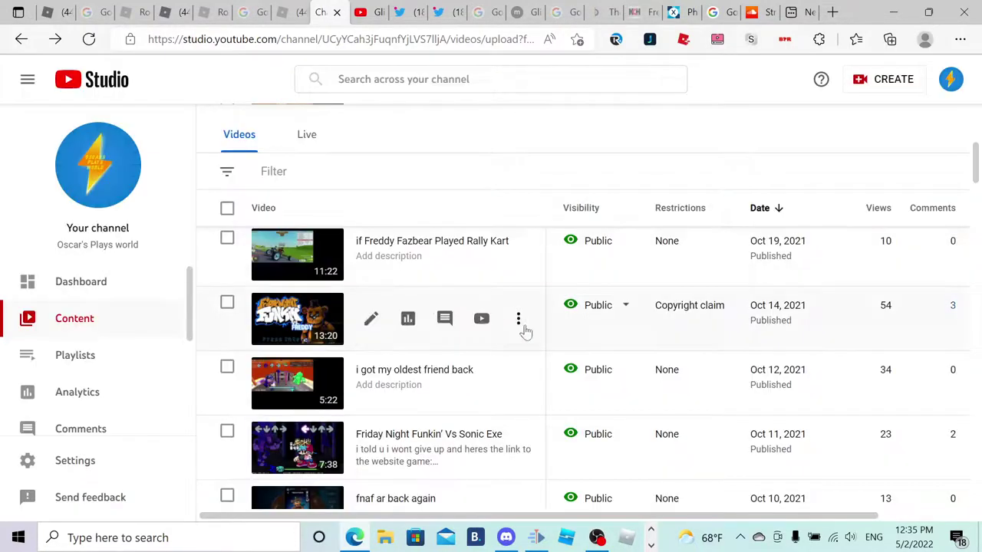
Permanently delete the video "Friday Night Funkin vs Freddy Fazbear", acknowledging that deletion can't be undone.
left_click(522, 324)
left_click(455, 420)
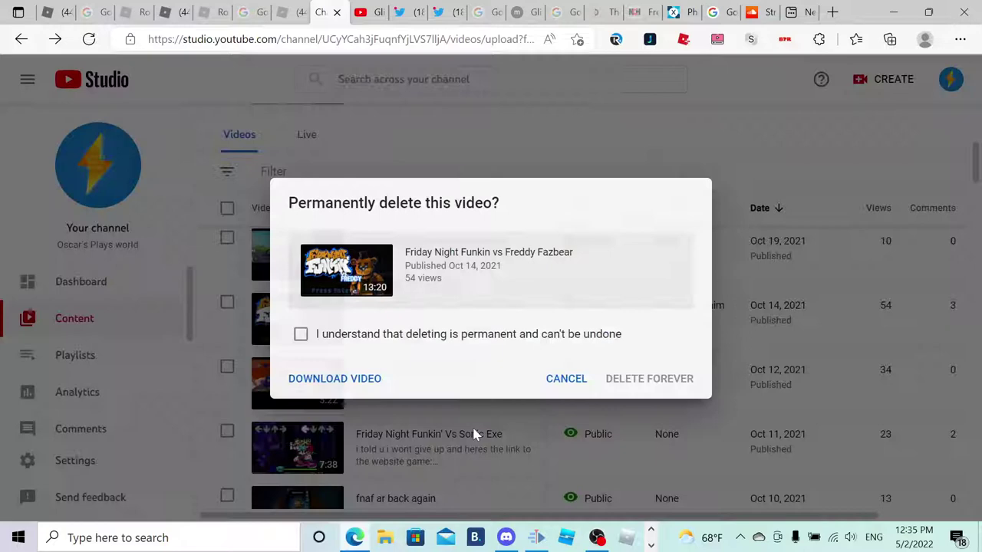
left_click(568, 340)
left_click(633, 384)
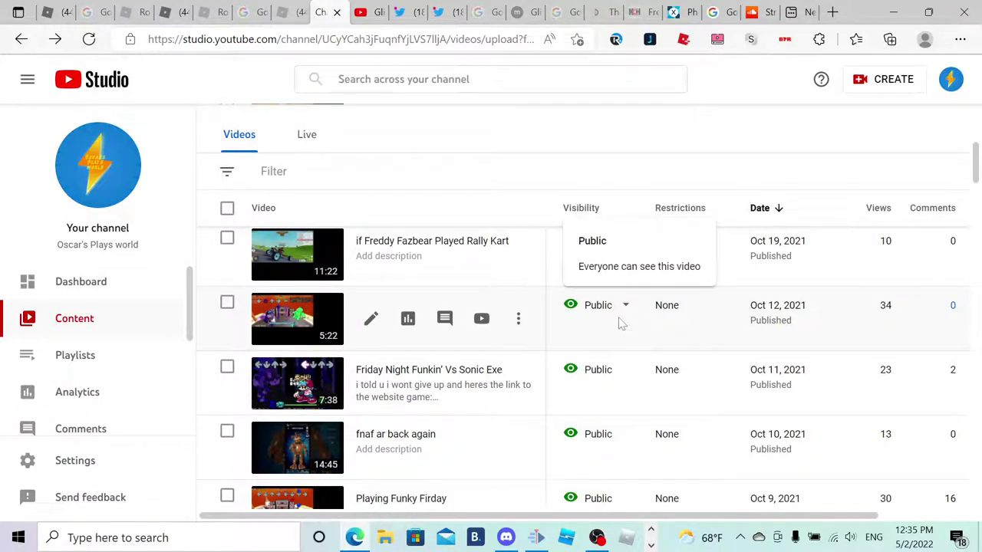
Open the copyright claim details of the video "How To Get Nightmare Doggy badge in Piggy RP" and review the claimed song.
scroll(620, 324, "down", 4)
scroll(622, 345, "up", 1)
scroll(623, 359, "up", 1)
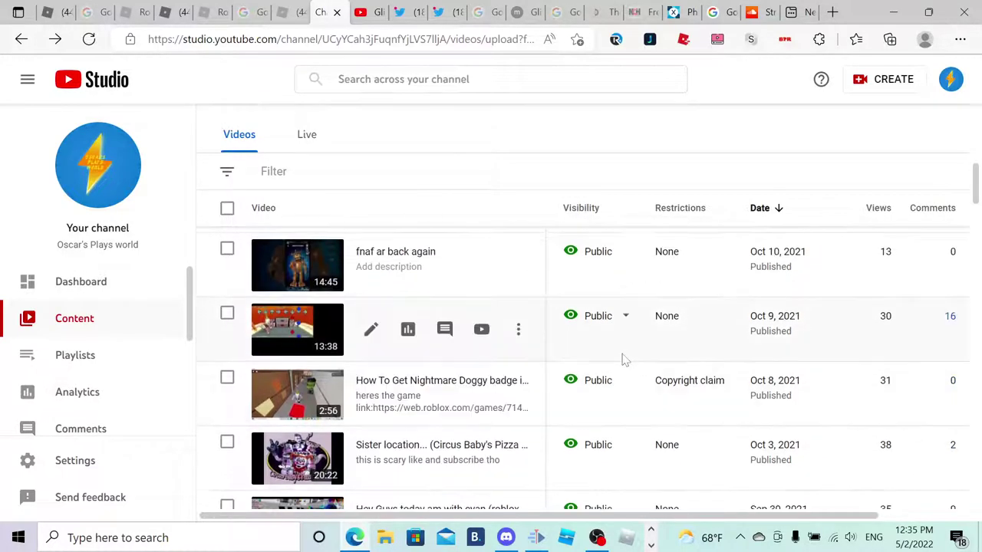
mouse_move(687, 381)
left_click(695, 342)
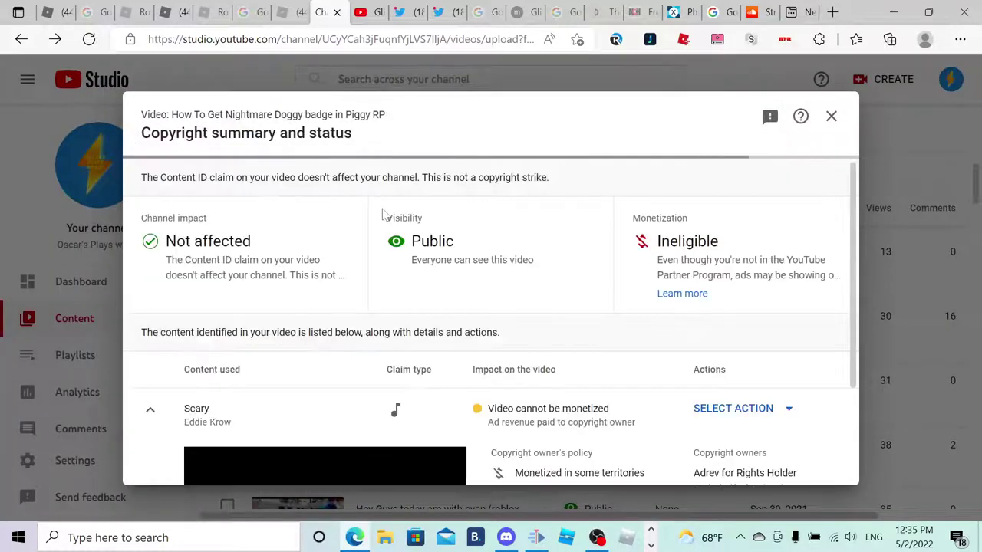
scroll(384, 342, "down", 2)
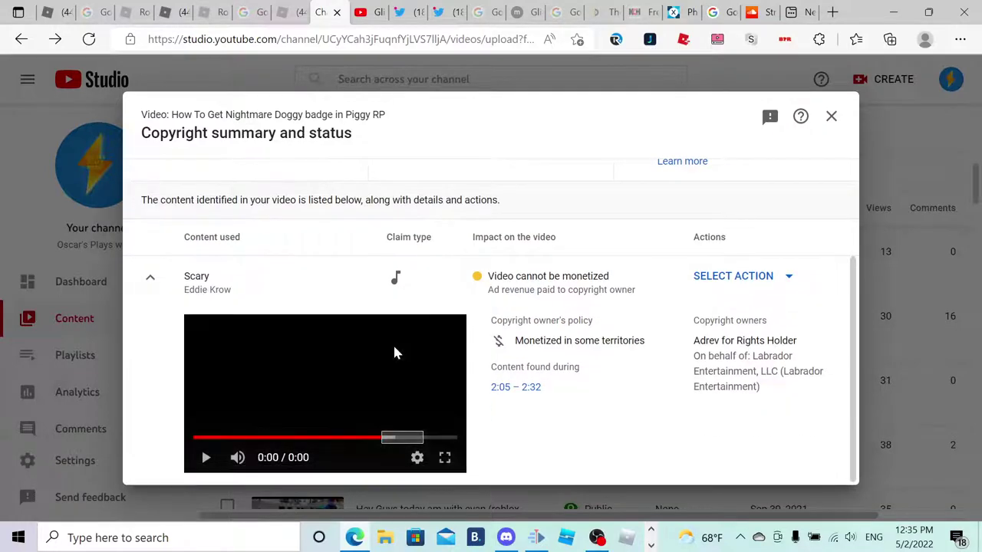
Mute all sound while the claimed song "Scary" plays, from 2:05 to 2:31, and close the claim details.
left_click(721, 286)
left_click(763, 356)
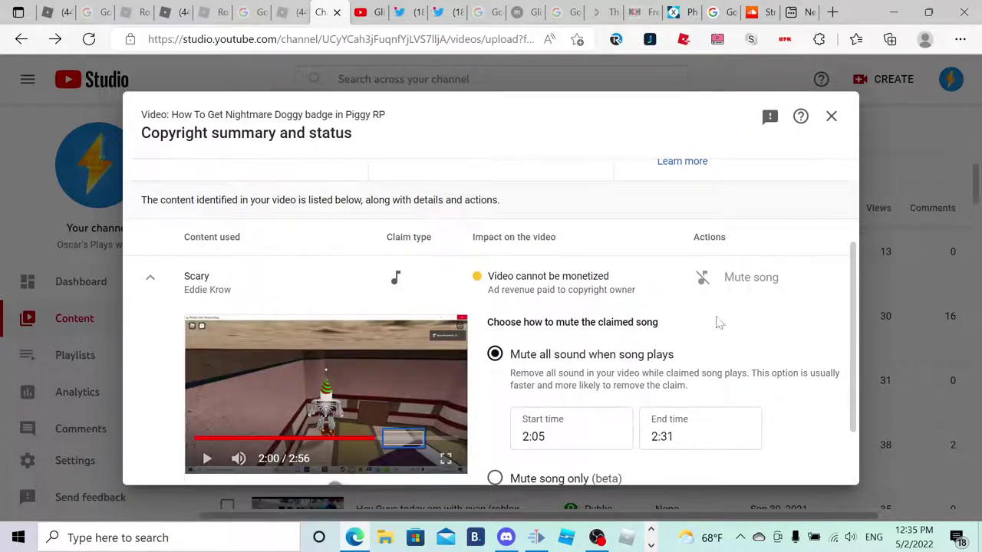
scroll(716, 323, "down", 1)
left_click(572, 459)
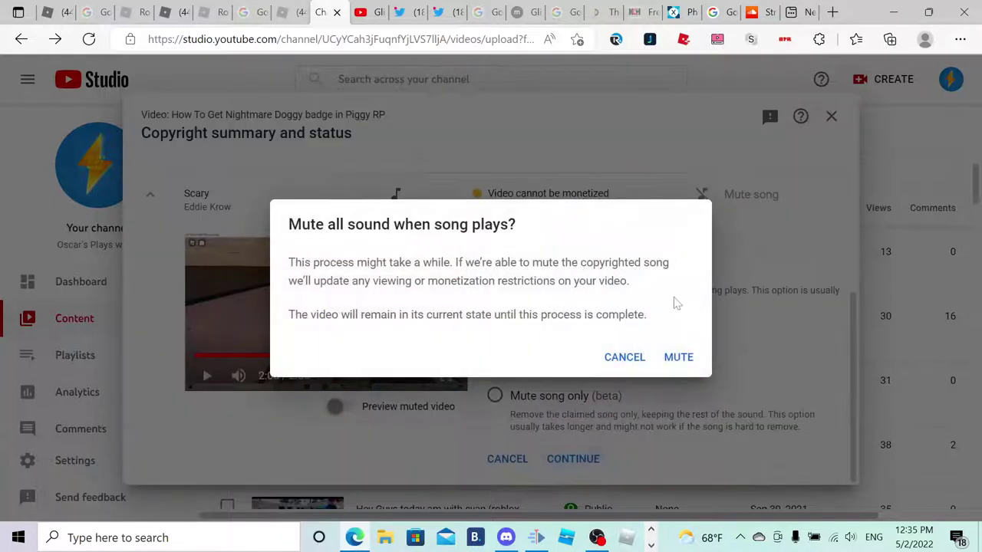
left_click(687, 357)
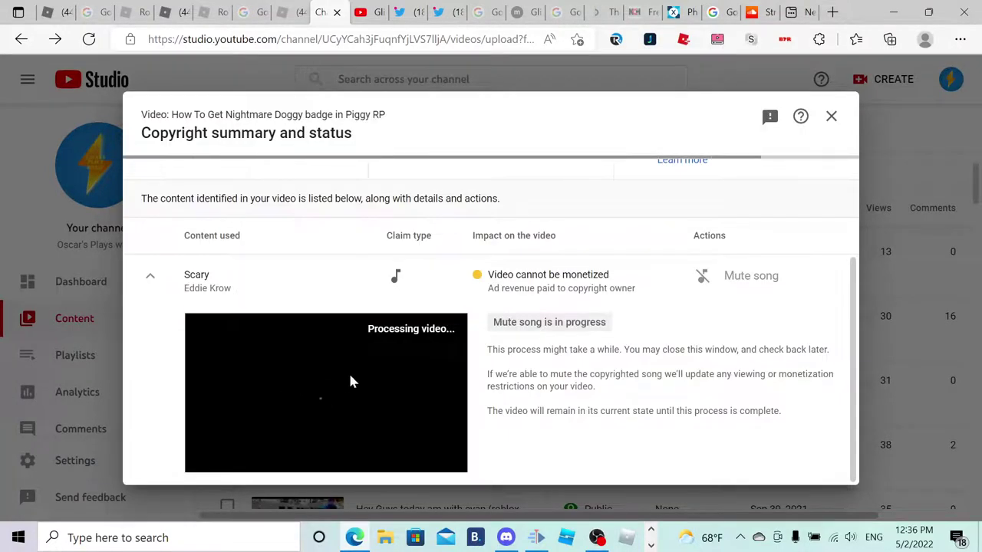
left_click(830, 116)
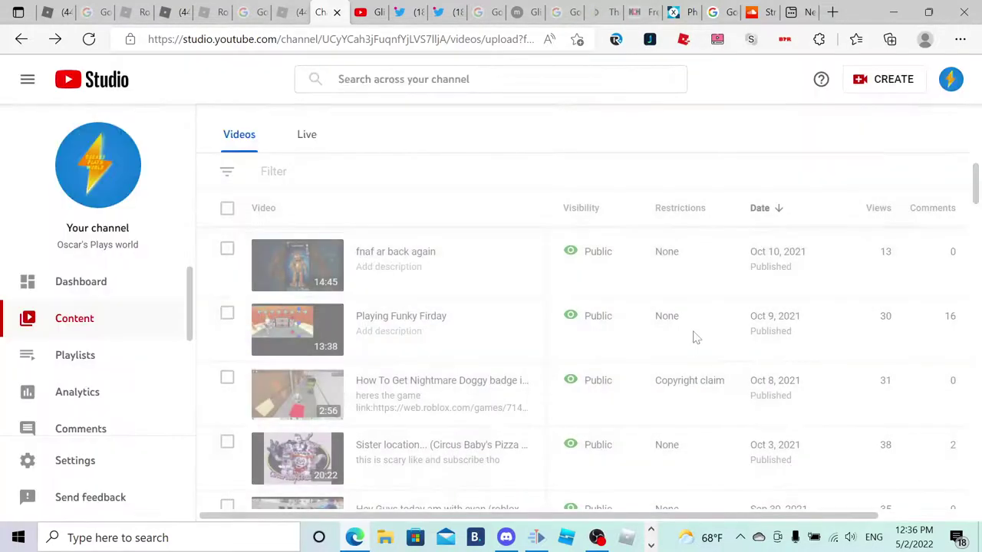
scroll(694, 337, "down", 2)
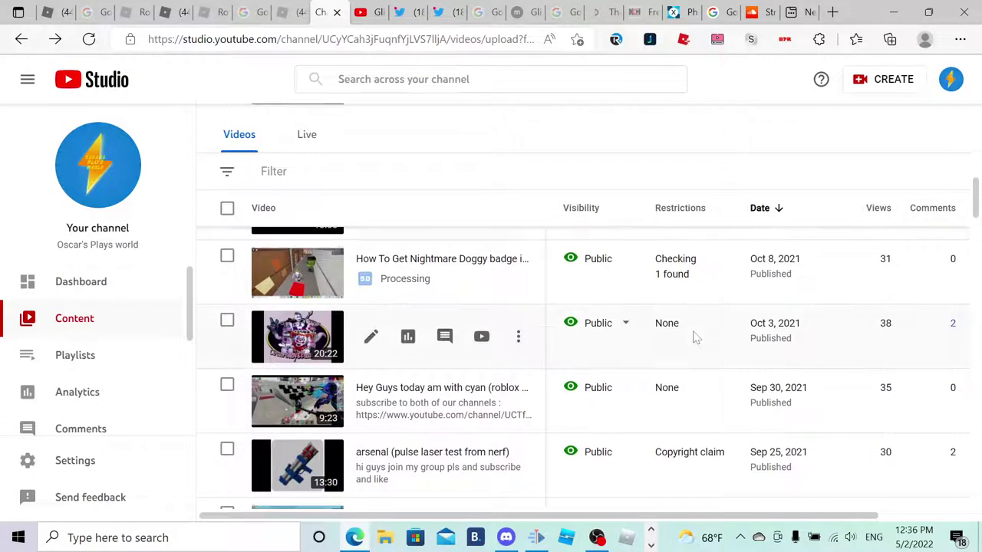
Open the copyright claim details for the video "arsenal (pulse laser test from nerf)" and show the identified content.
scroll(694, 338, "down", 1)
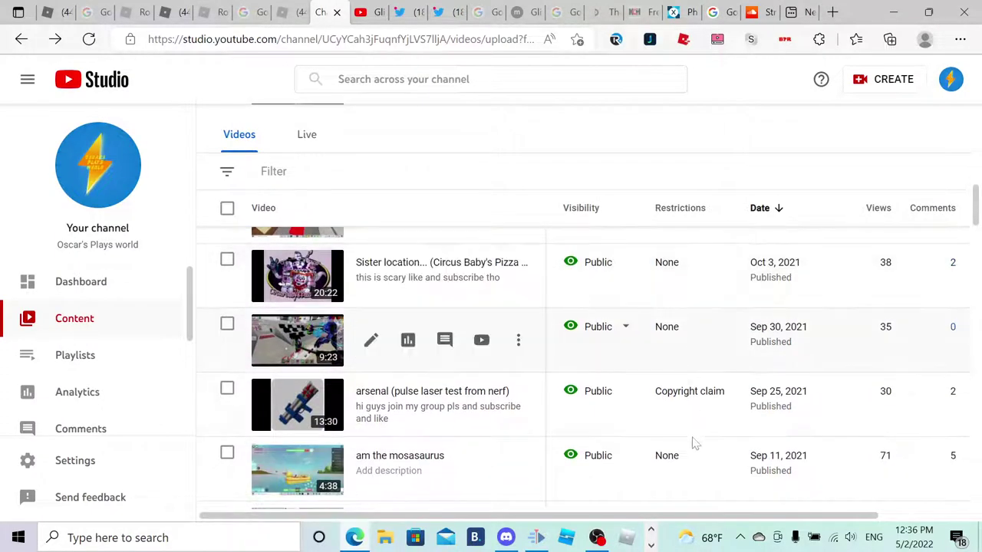
mouse_move(693, 396)
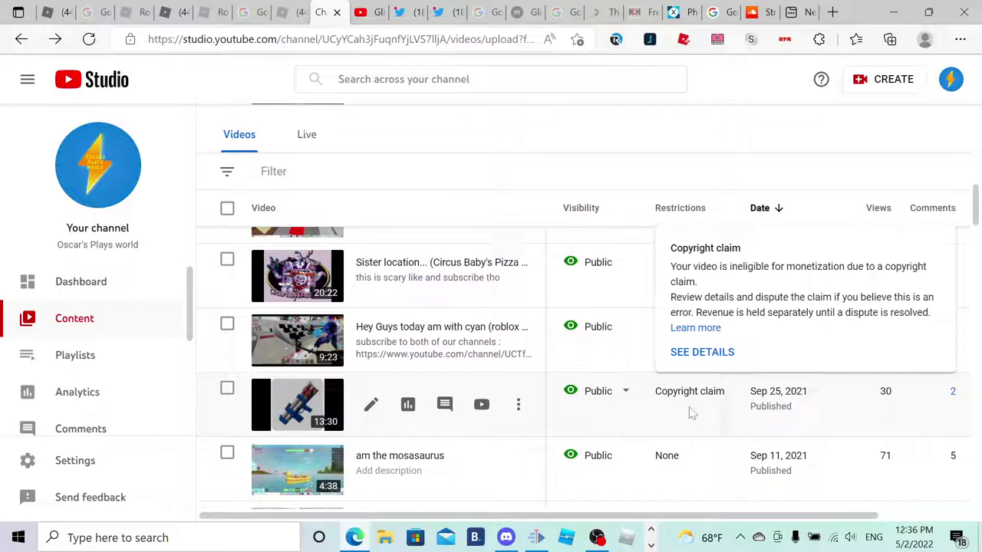
left_click(704, 353)
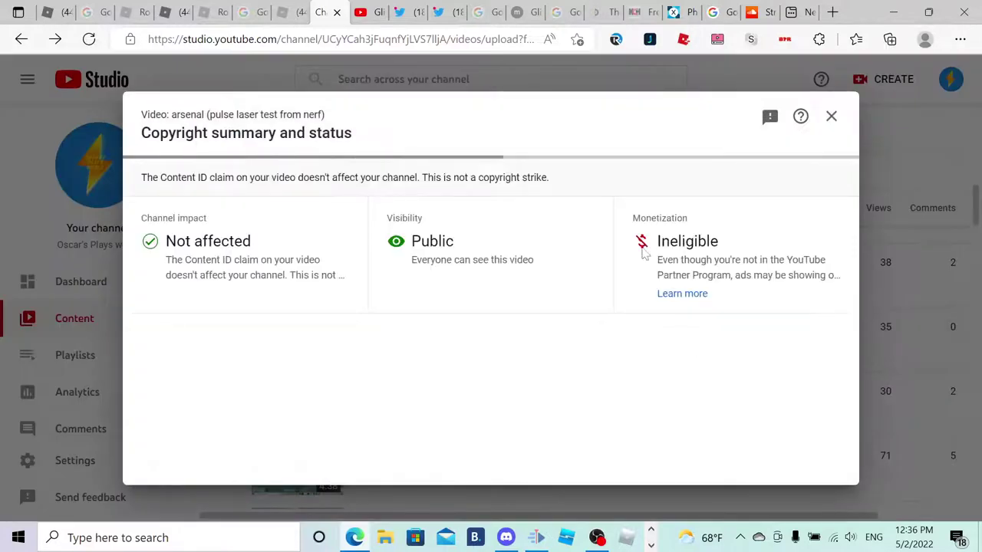
scroll(614, 238, "down", 5)
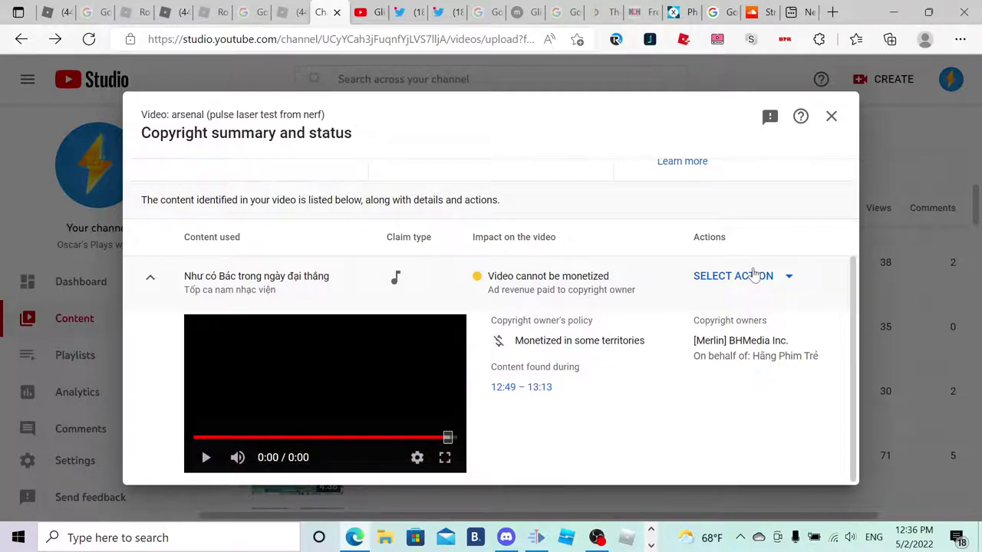
Mute all sound while the claimed song plays in the arsenal video, and close its copyright summary.
left_click(755, 275)
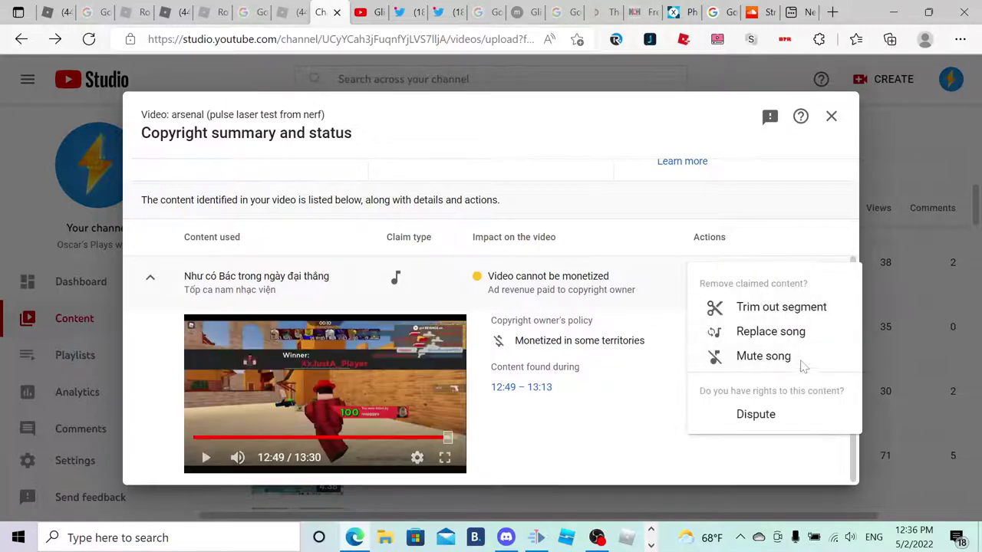
left_click(733, 360)
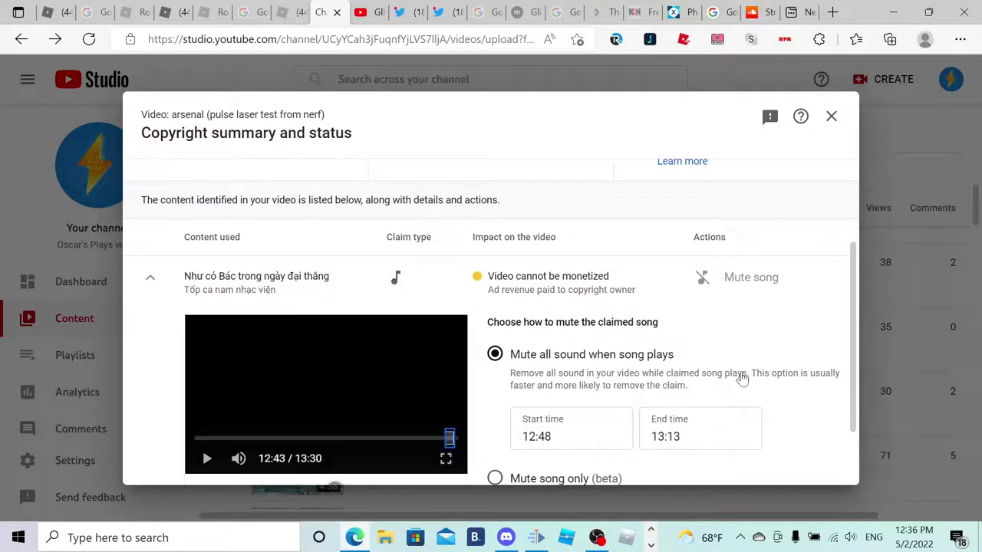
scroll(486, 340, "down", 2)
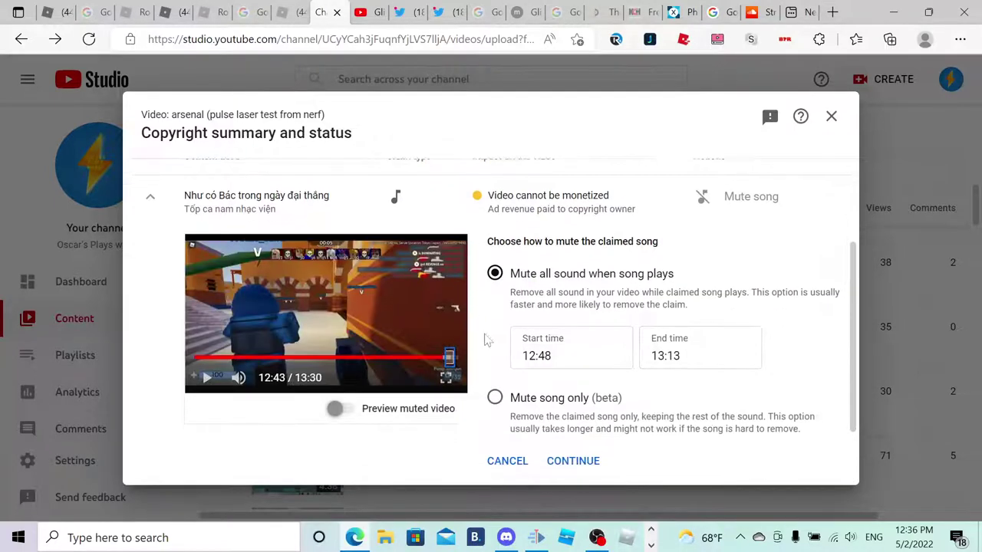
left_click(581, 459)
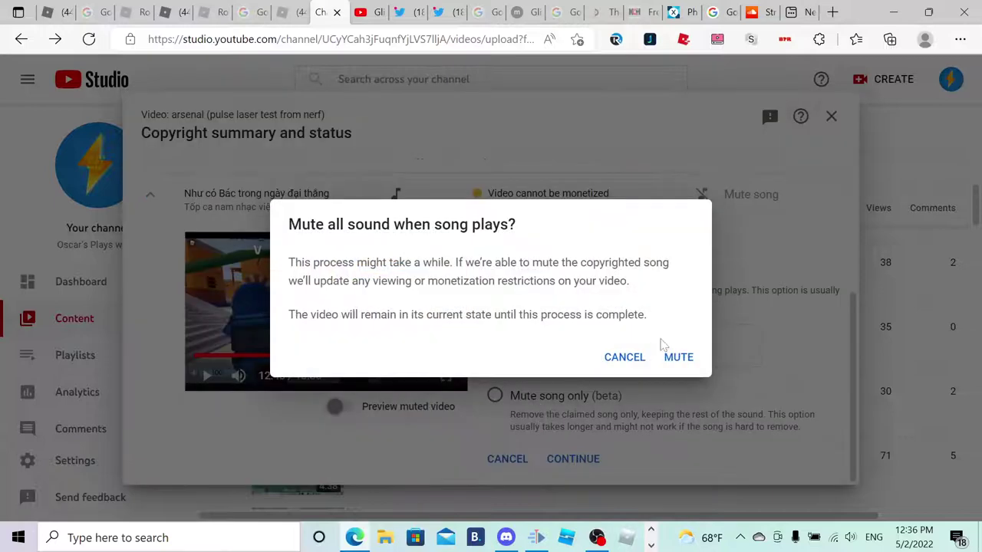
left_click(673, 358)
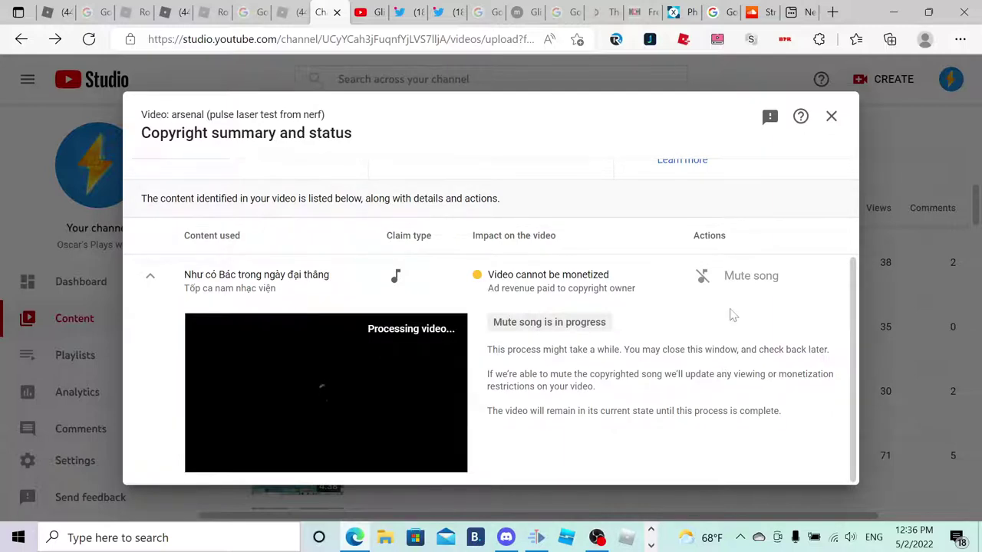
left_click(831, 117)
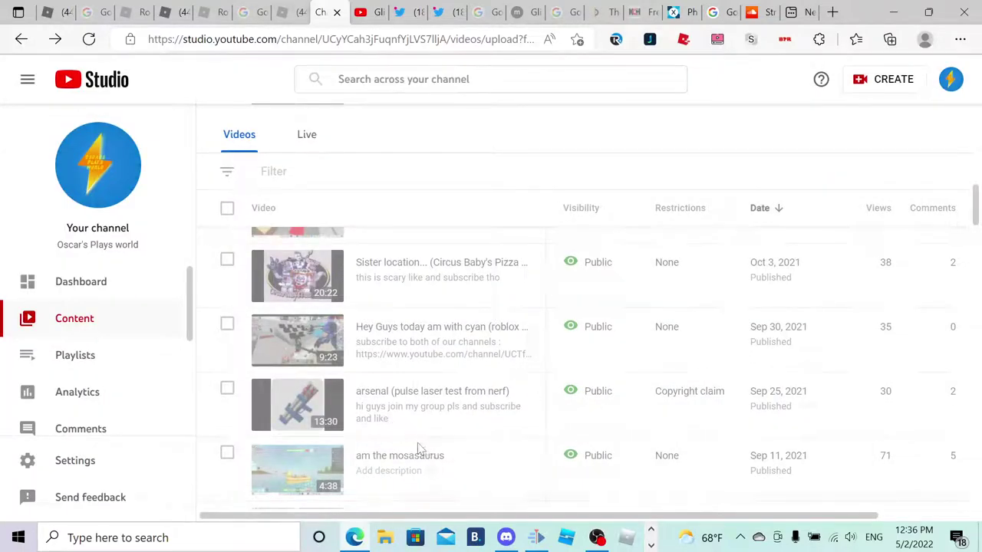
Open the copyright claim details for the Aug 27, 2021 video "i was playing funky firday and saw a bully...".
scroll(430, 437, "down", 1)
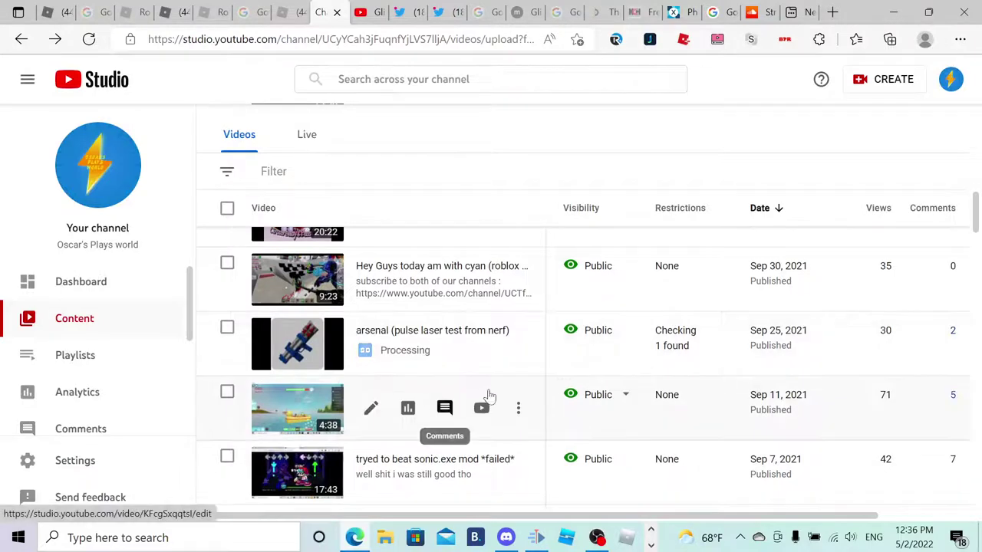
scroll(694, 392, "down", 3)
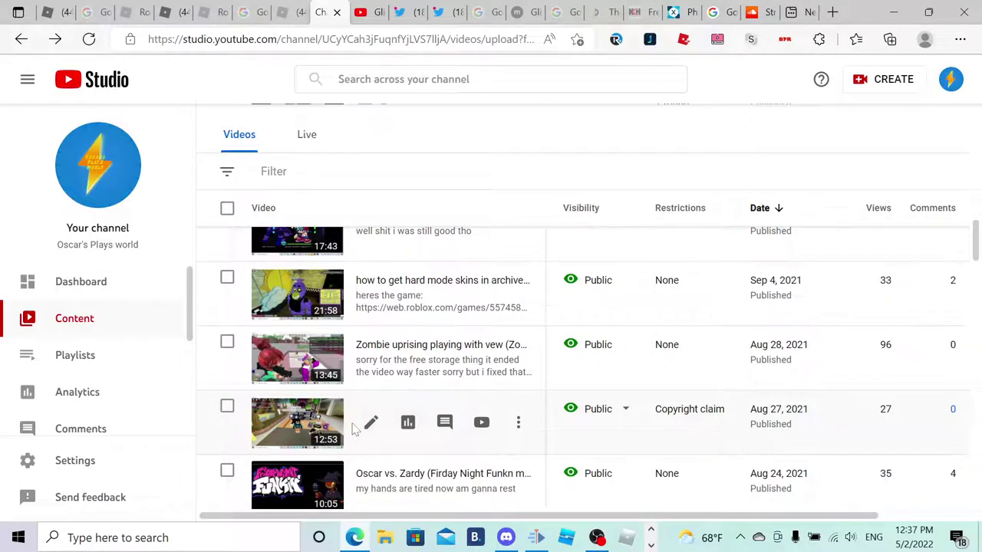
mouse_move(704, 423)
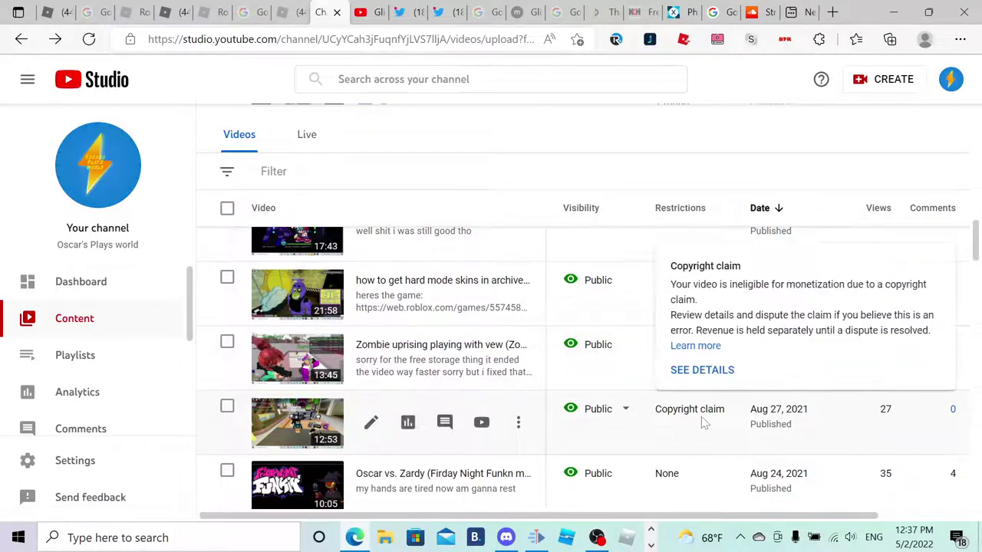
left_click(700, 373)
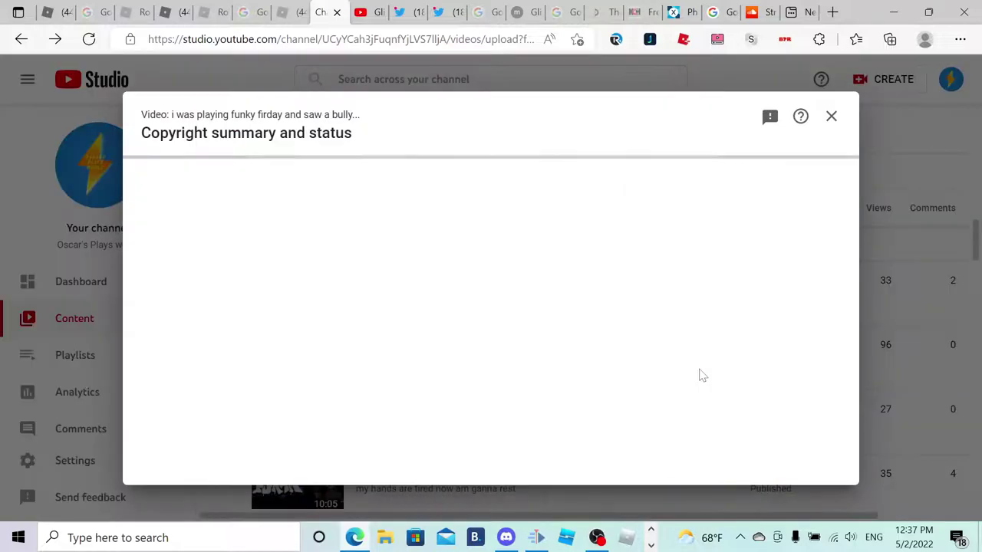
scroll(522, 278, "down", 2)
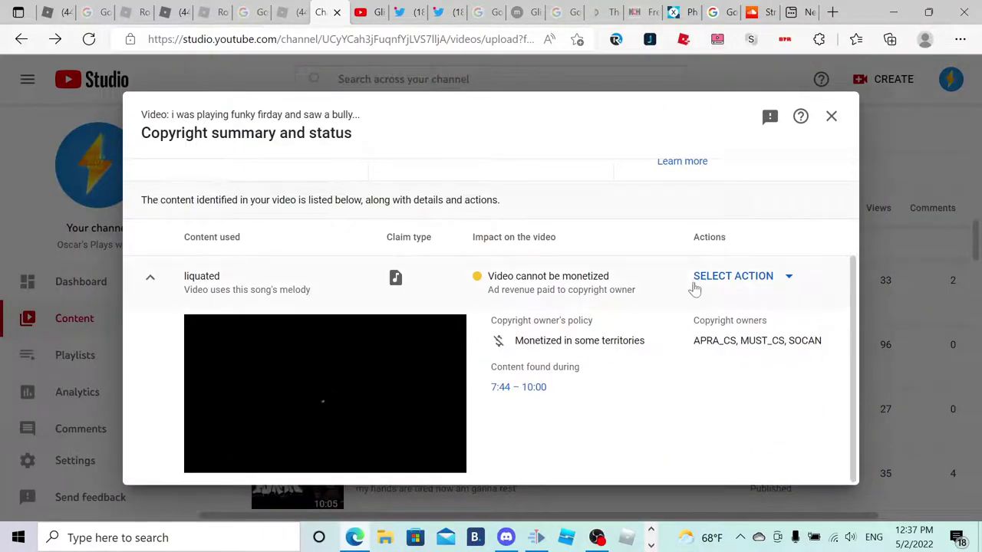
Mute all sound wherever the claimed song "liquated" plays in the video, and close the copyright summary.
left_click(724, 277)
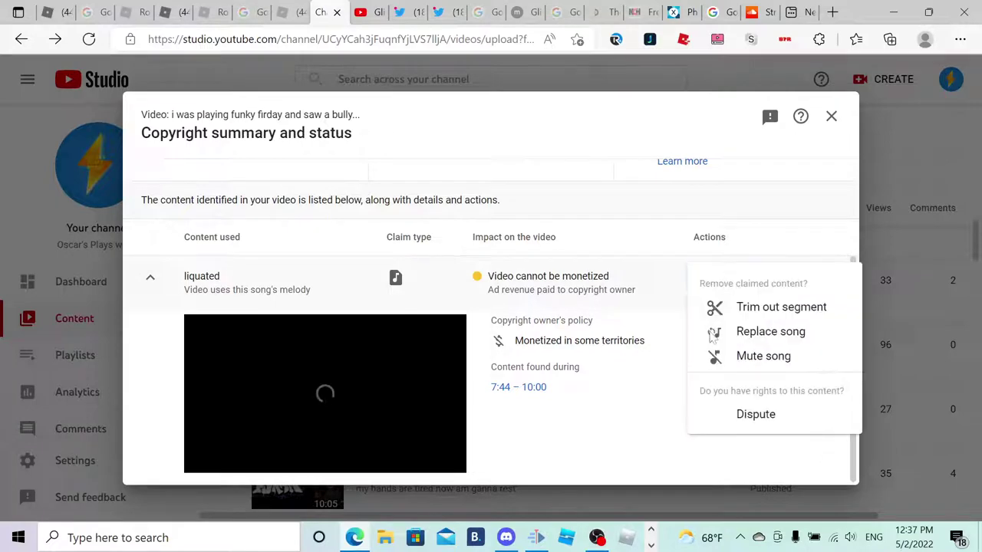
left_click(715, 355)
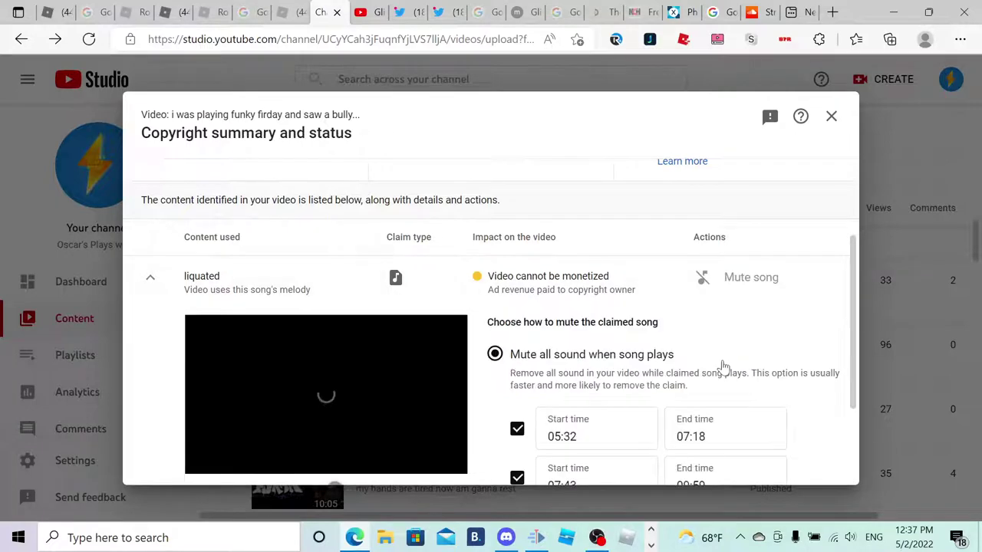
scroll(713, 389, "down", 2)
left_click(564, 461)
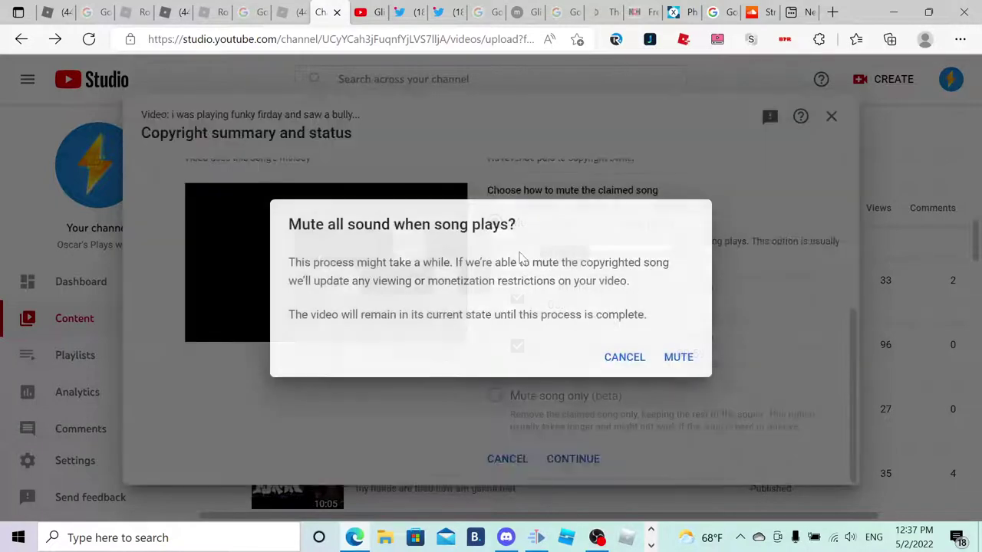
left_click(679, 358)
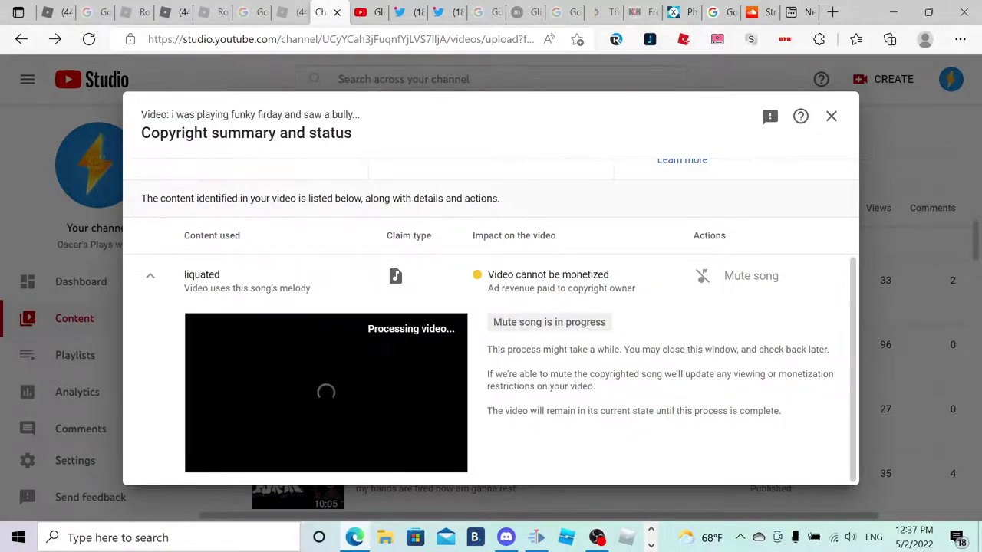
left_click(831, 116)
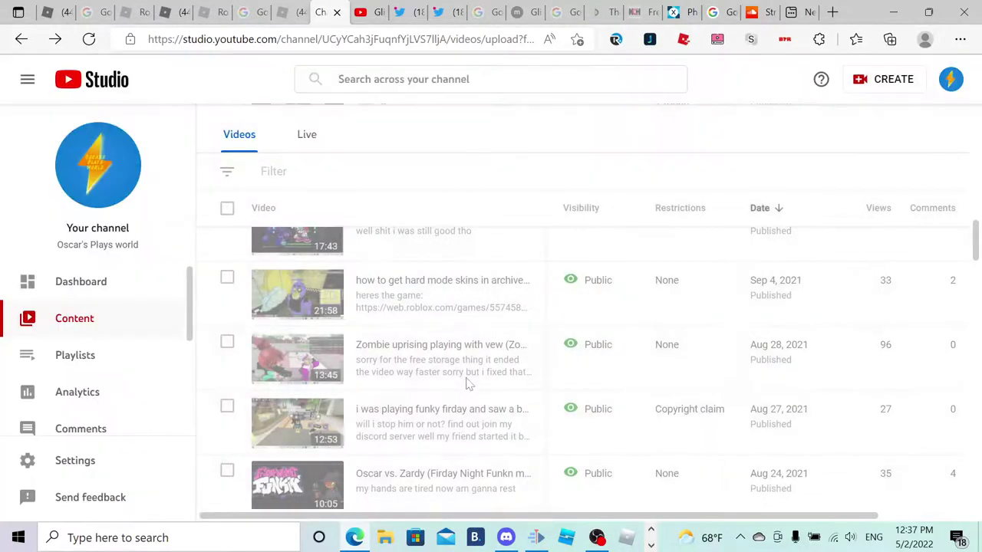
Open the copyright claim details for the video "playing bakon" and briefly play the claimed segment in the preview.
scroll(441, 491, "down", 2)
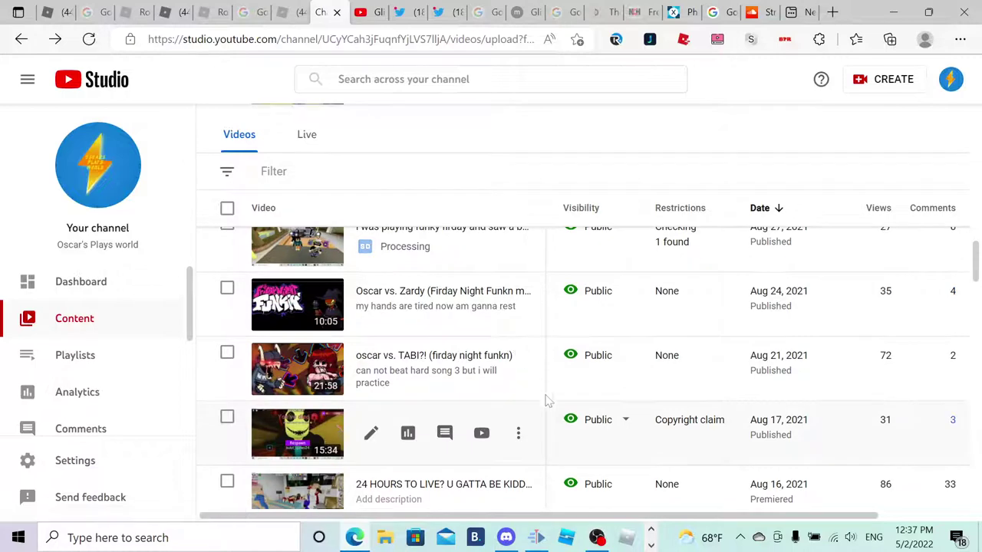
mouse_move(691, 427)
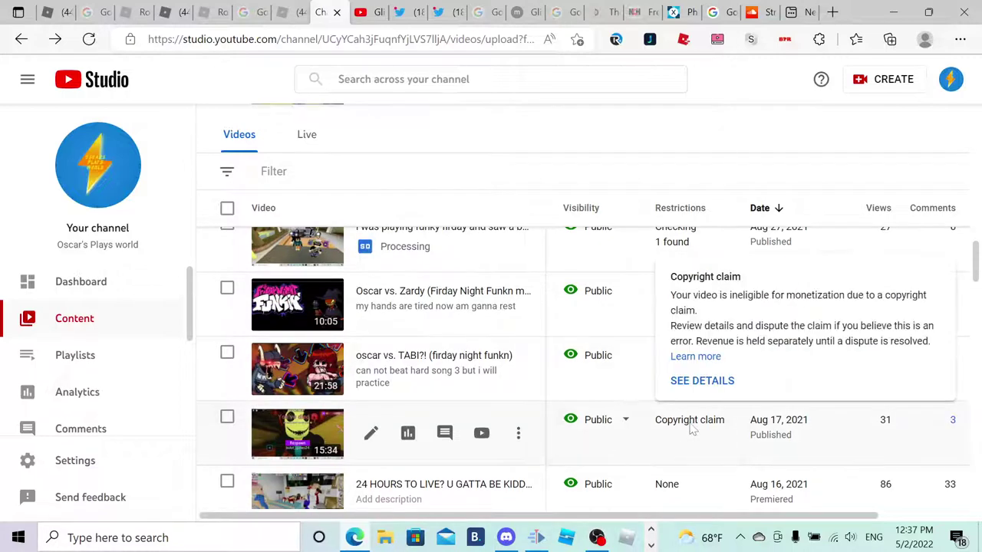
left_click(701, 382)
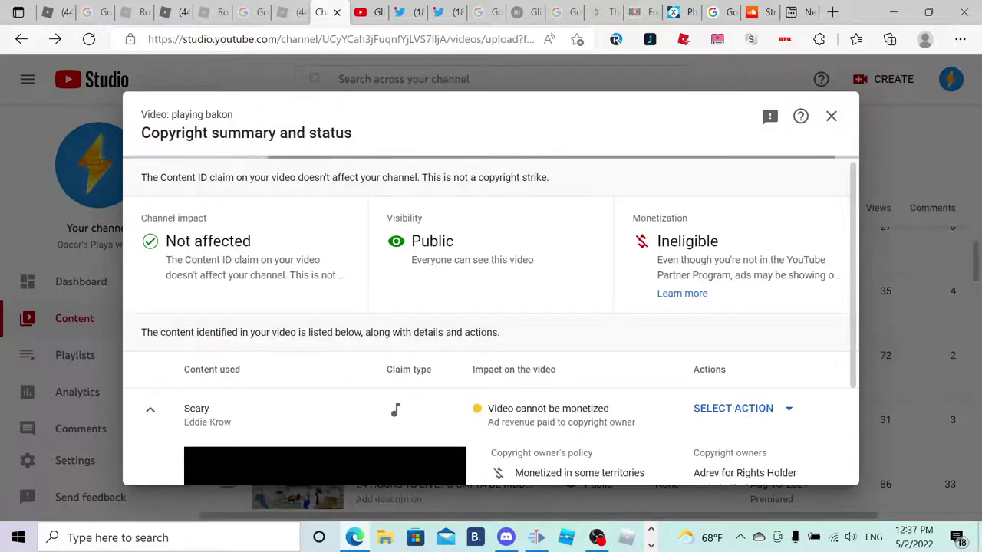
scroll(698, 368, "down", 2)
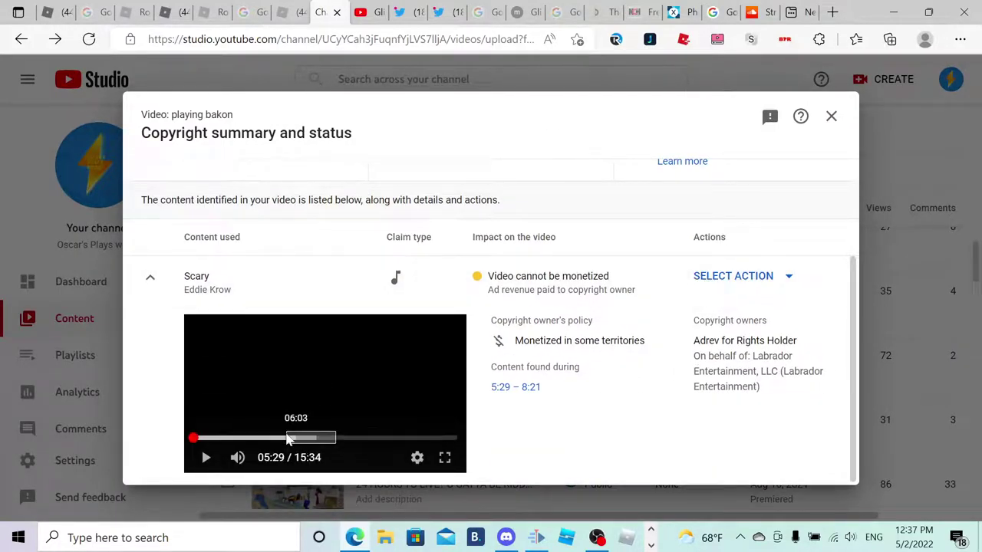
left_click(289, 438)
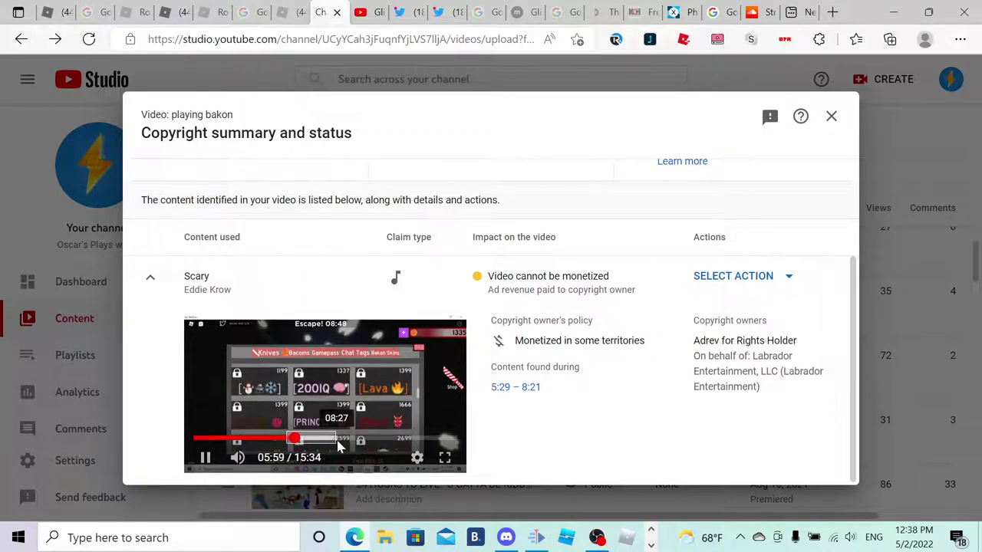
left_click(338, 407)
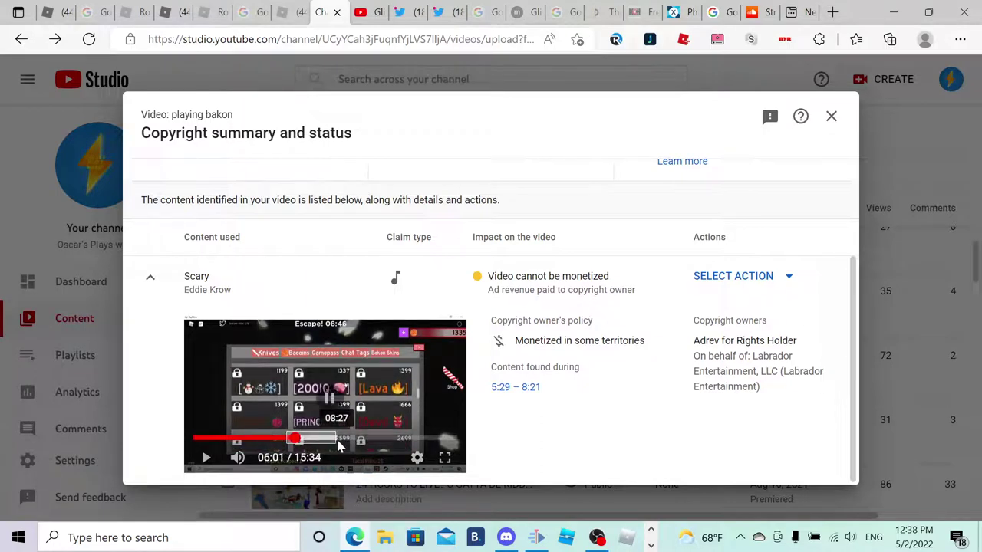
Mute all sound wherever the claimed song "Scary" plays in "playing bakon", and close the copyright summary.
left_click(758, 278)
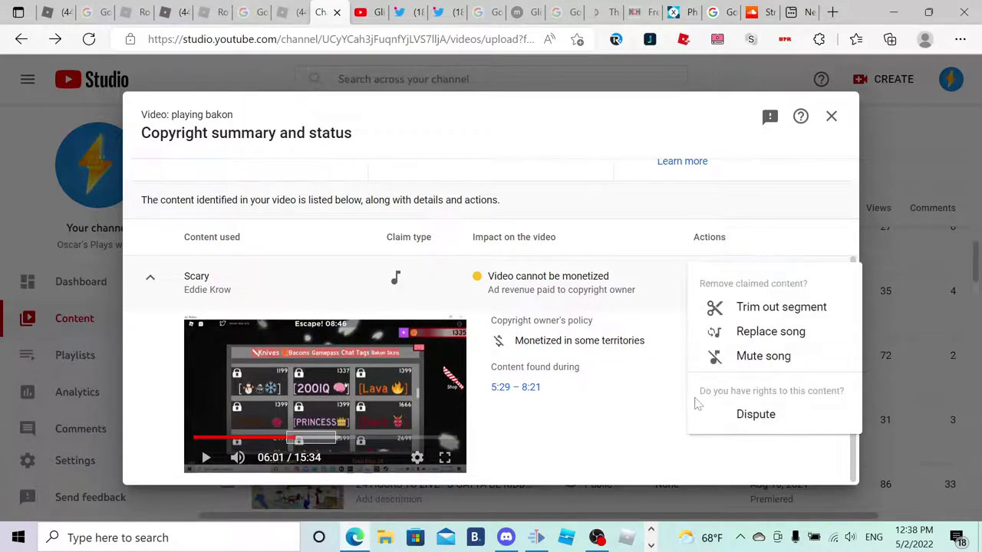
left_click(750, 359)
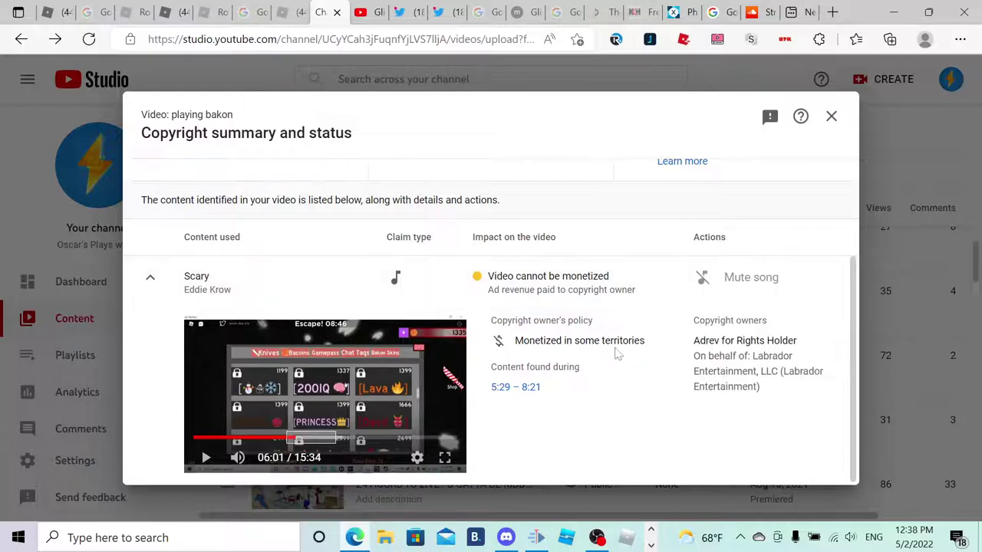
left_click(746, 295)
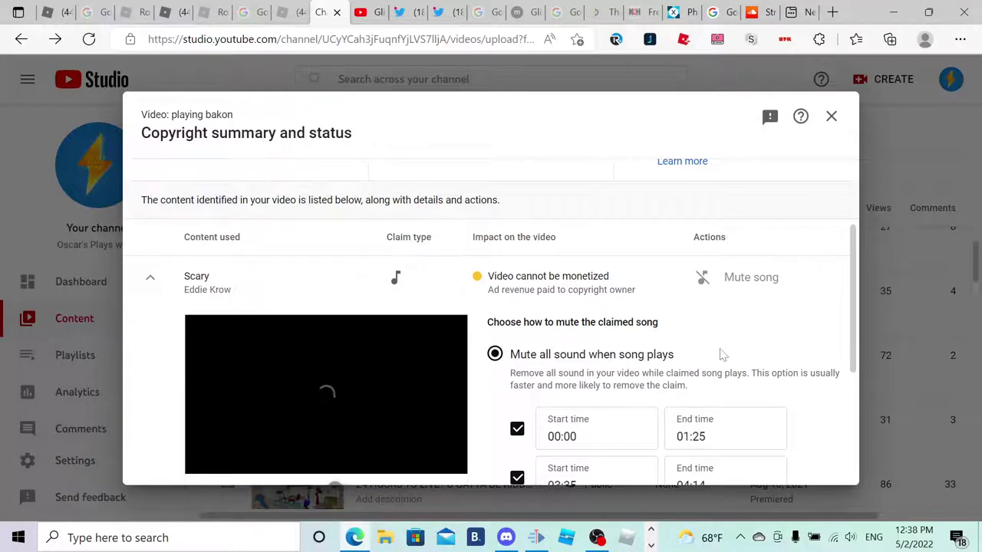
scroll(721, 355, "down", 3)
left_click(561, 460)
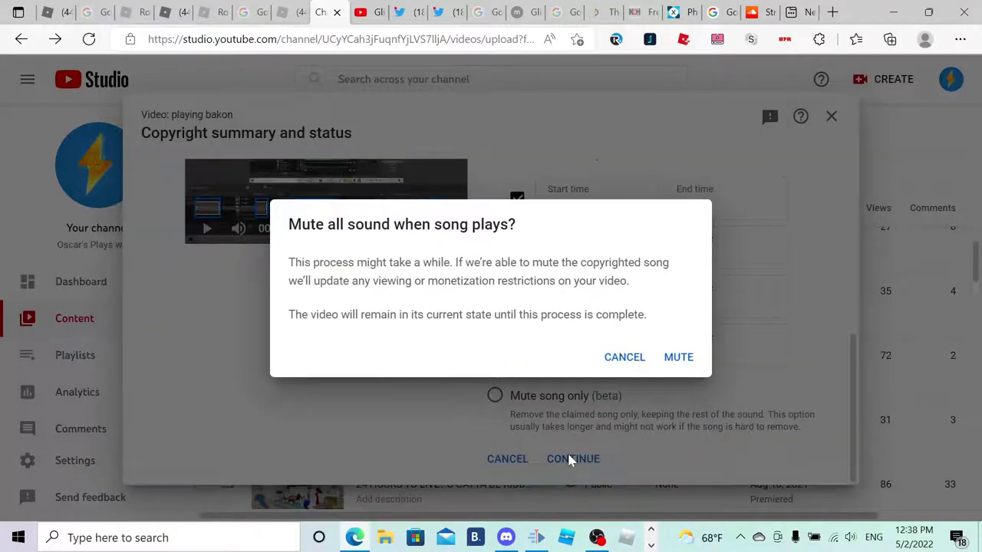
left_click(679, 358)
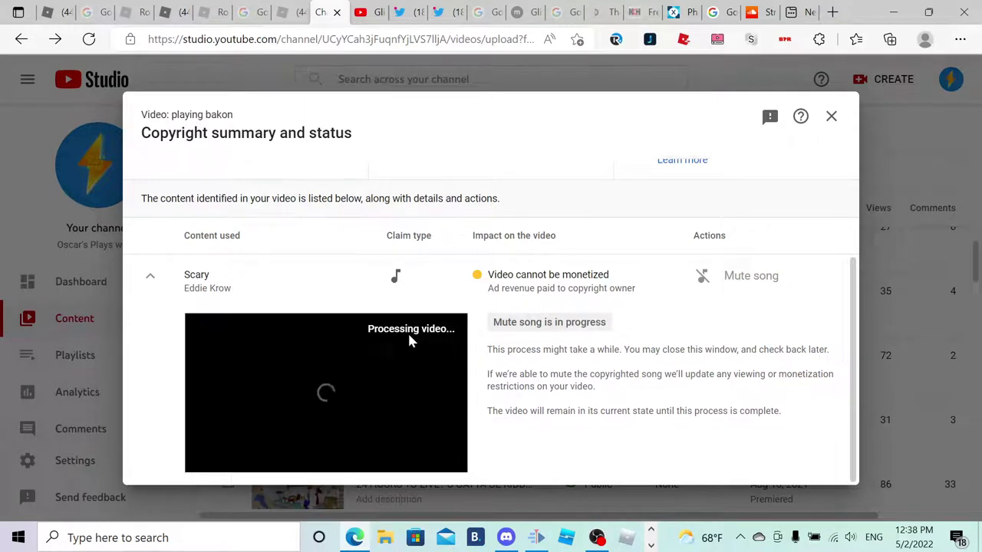
left_click(840, 125)
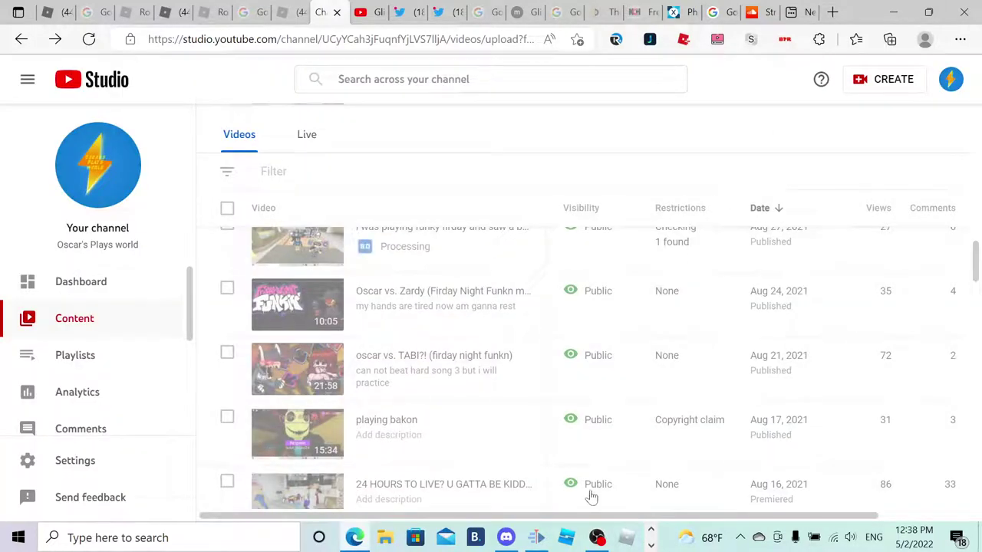
Find the next video with a copyright claim, "Playing with my friend", and open its claim details.
scroll(614, 479, "down", 2)
scroll(642, 432, "down", 1)
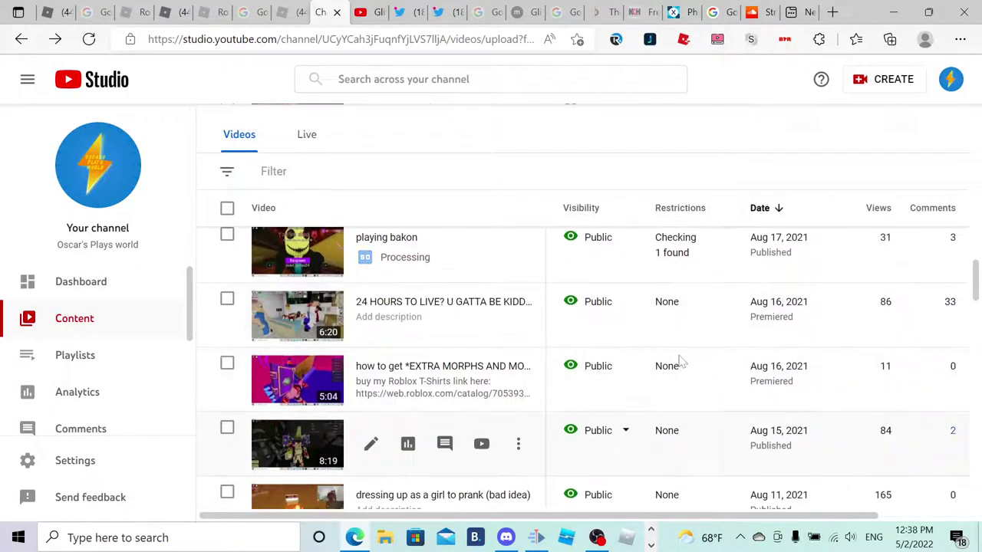
scroll(680, 368, "up", 2)
mouse_move(680, 373)
scroll(686, 373, "down", 3)
scroll(681, 376, "up", 1)
scroll(684, 450, "up", 1)
scroll(686, 452, "down", 2)
scroll(687, 452, "down", 4)
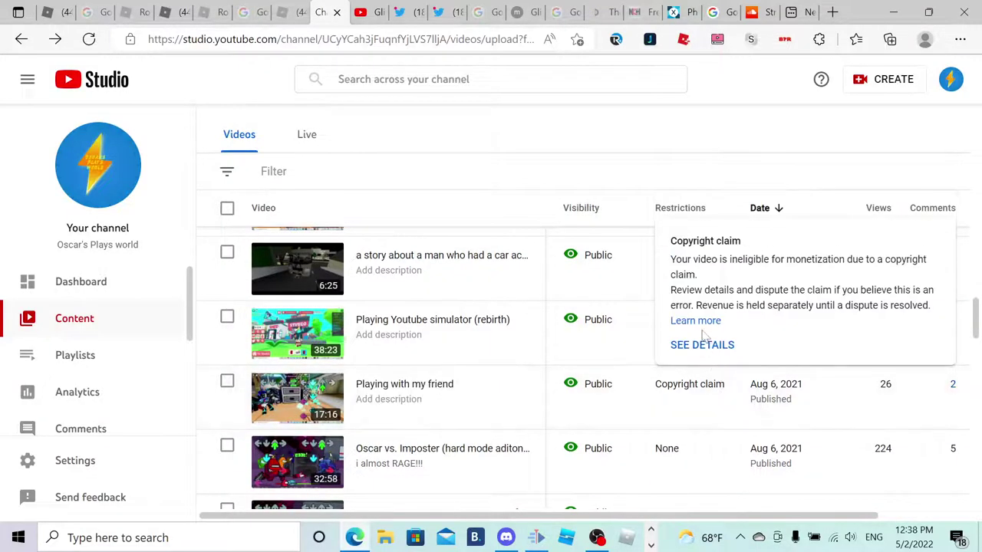
left_click(700, 344)
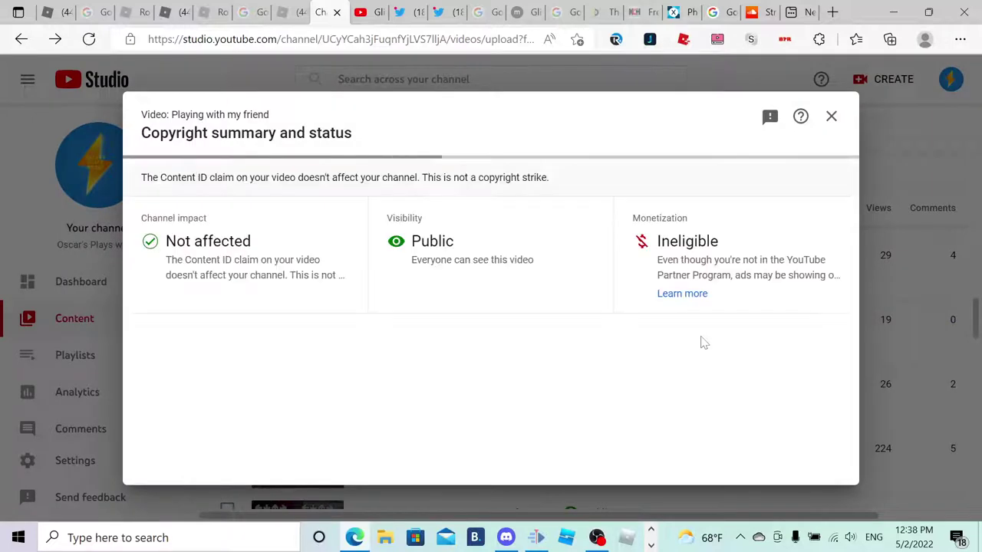
Mute all sound wherever the claimed song "GHOST" plays in "Playing with my friend", and close the copyright summary.
scroll(590, 333, "down", 3)
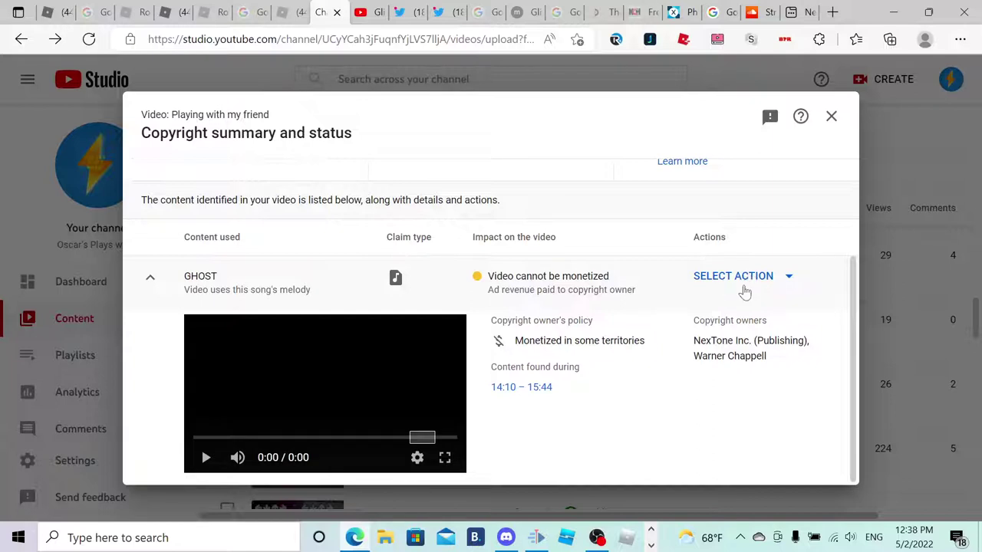
key("alt+space")
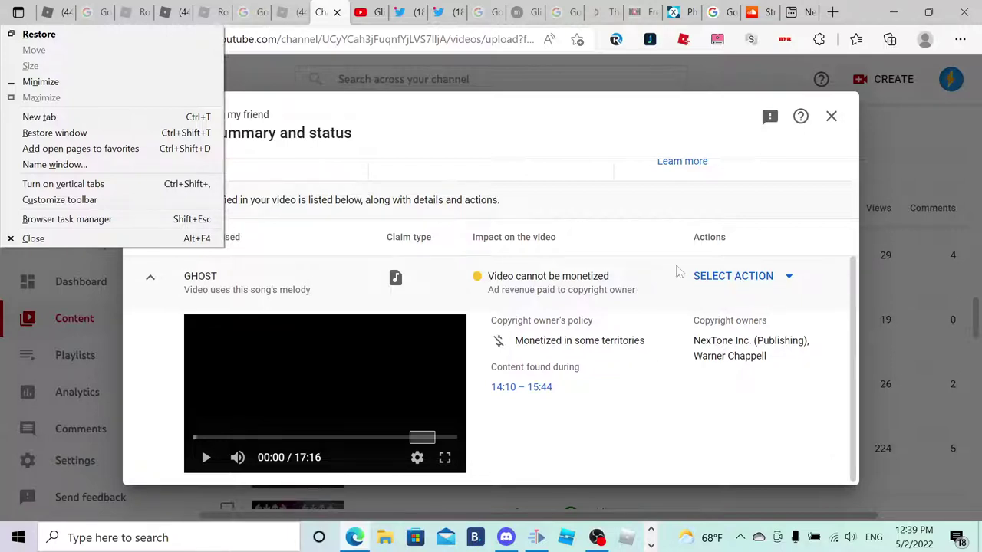
left_click(685, 309)
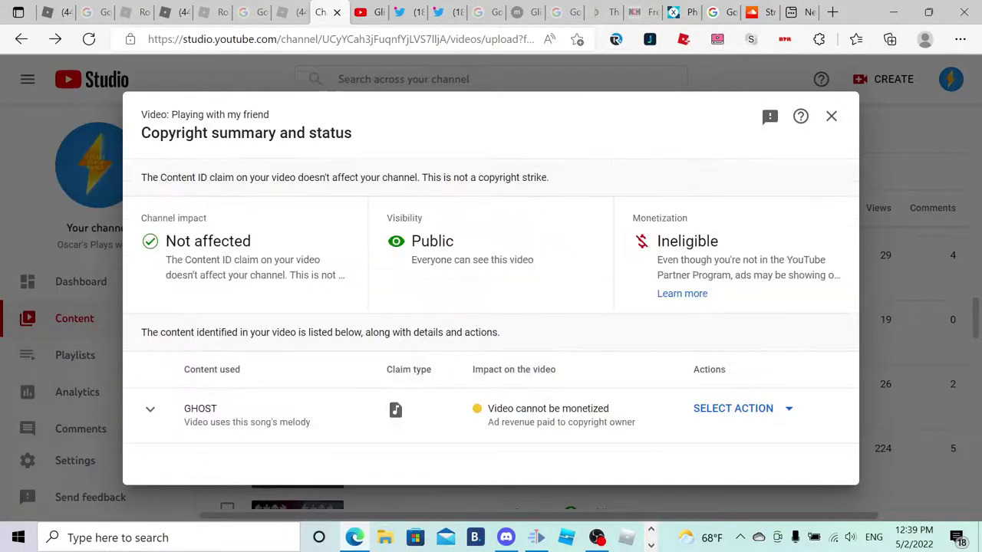
left_click(734, 413)
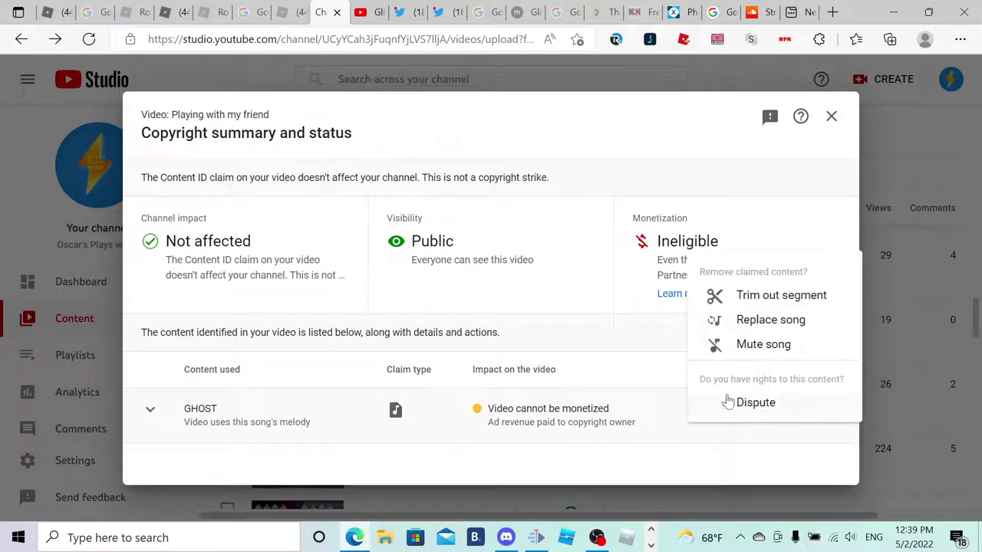
left_click(768, 344)
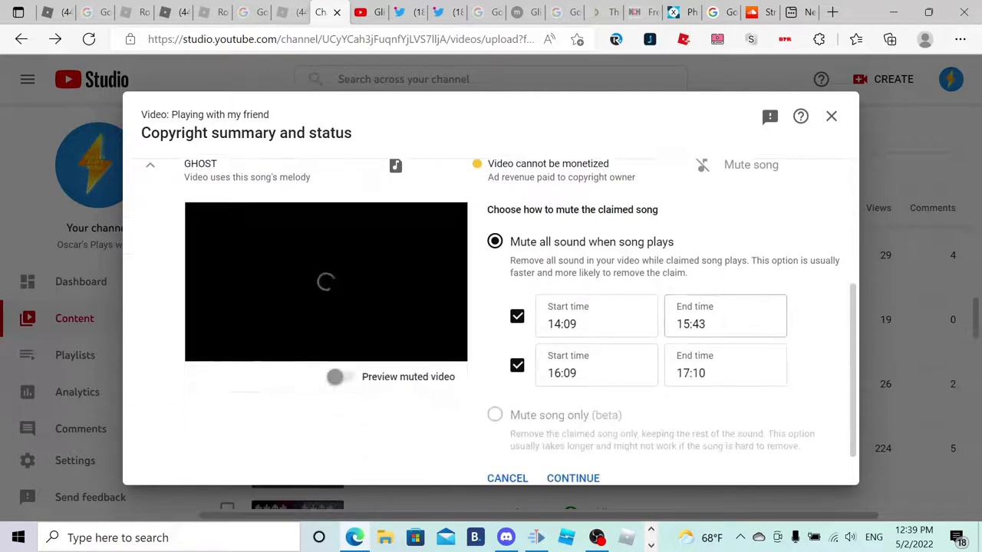
left_click(573, 478)
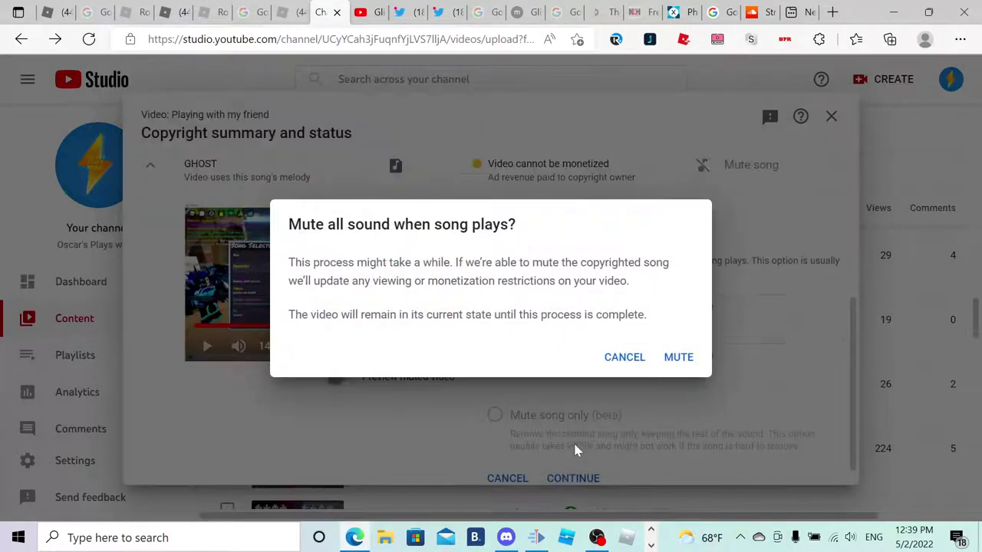
left_click(679, 358)
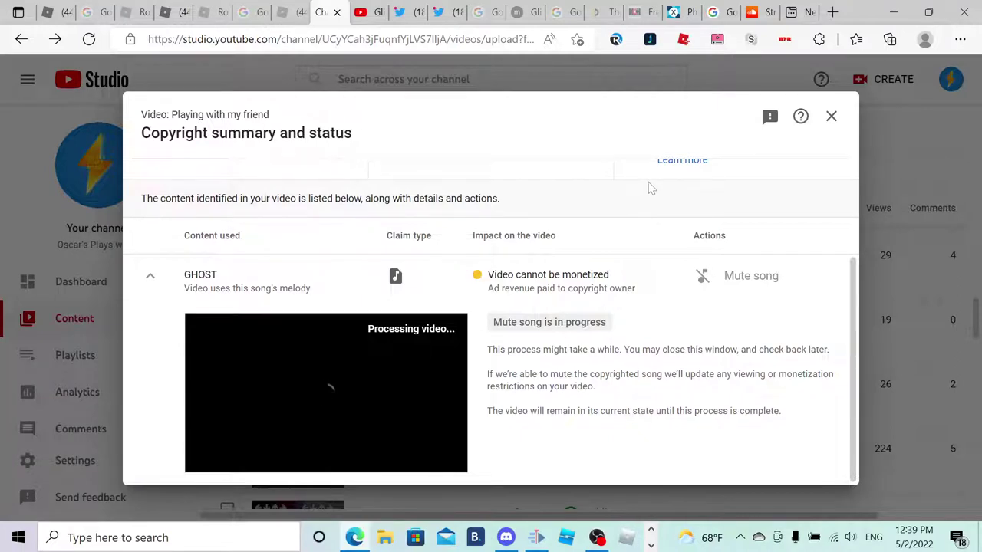
left_click(831, 116)
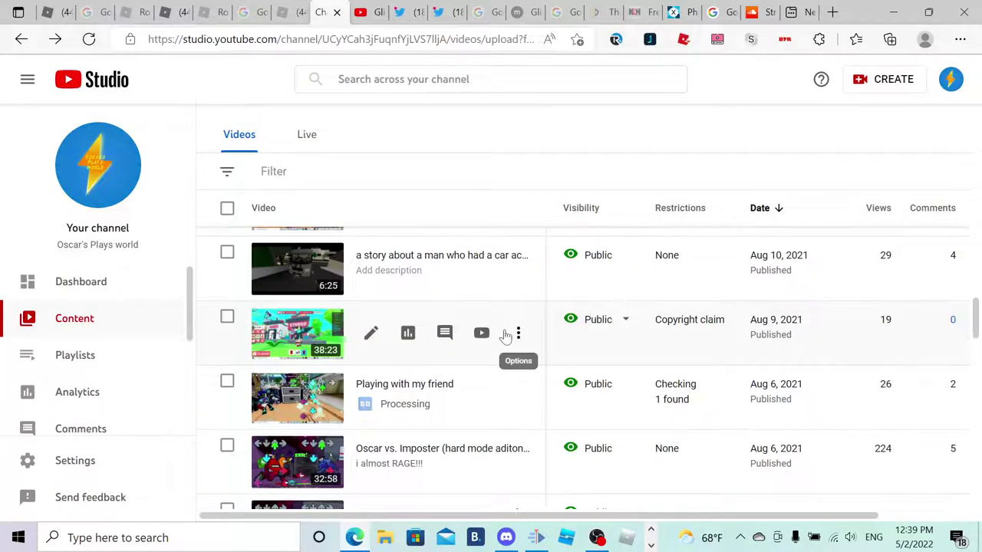
Review the claimed songs in the copyright details of the video "Playing Youtube simulator (rebirth)", and close the summary.
mouse_move(686, 320)
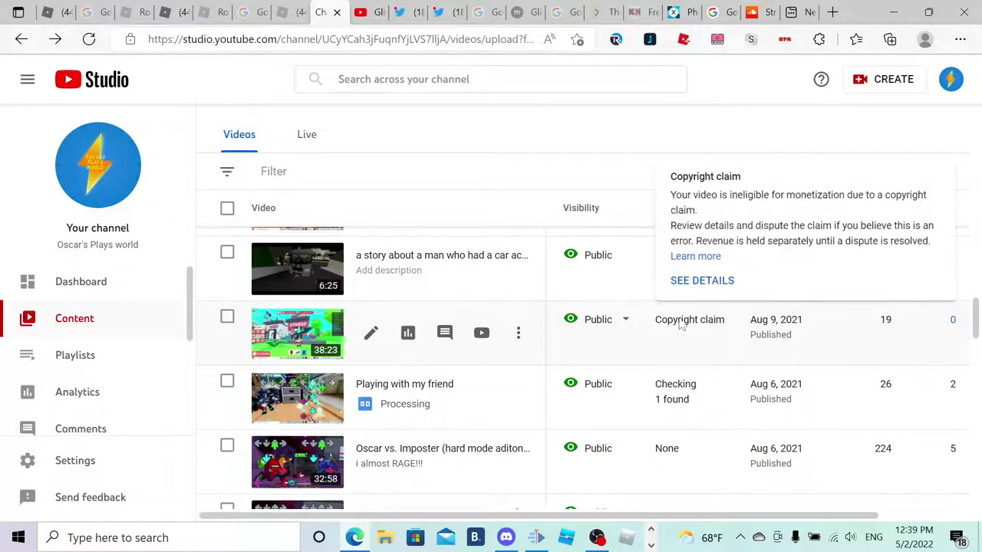
left_click(681, 282)
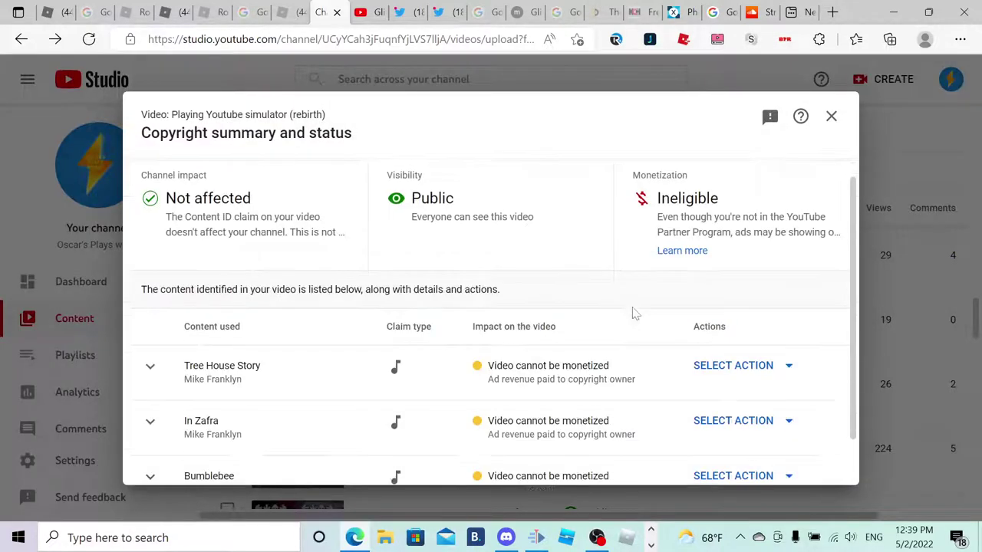
scroll(634, 311, "down", 1)
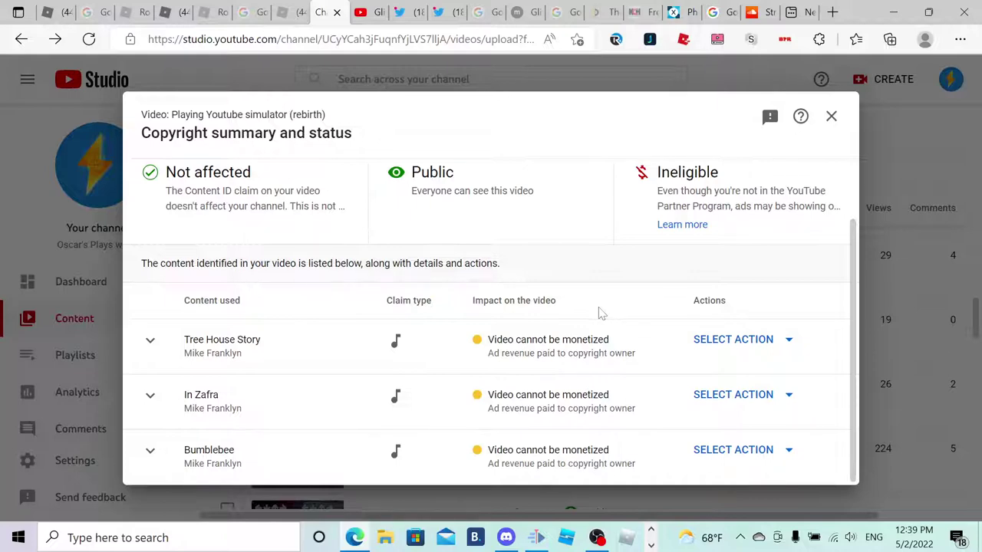
left_click(832, 116)
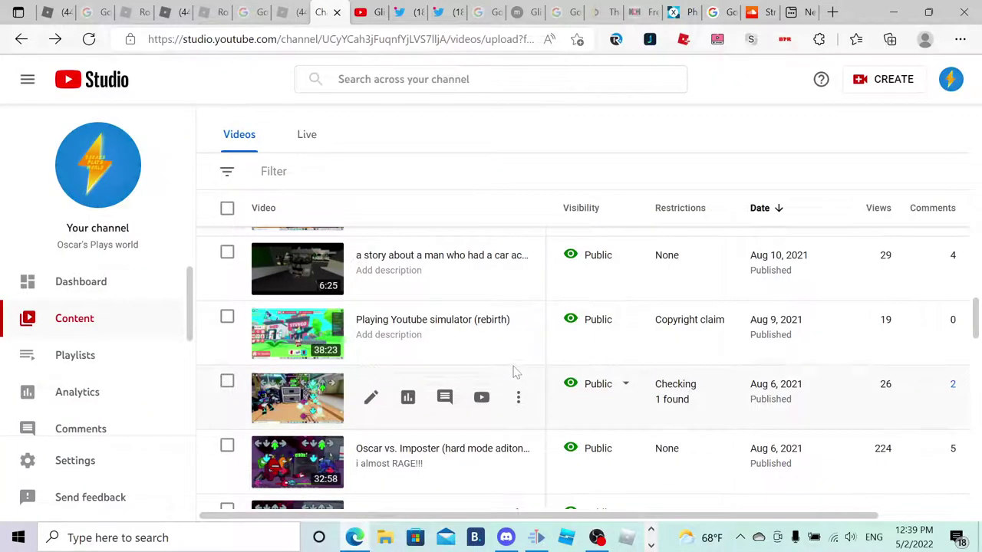
Permanently delete the video "Playing Youtube simulator (rebirth)" from the channel.
left_click(518, 333)
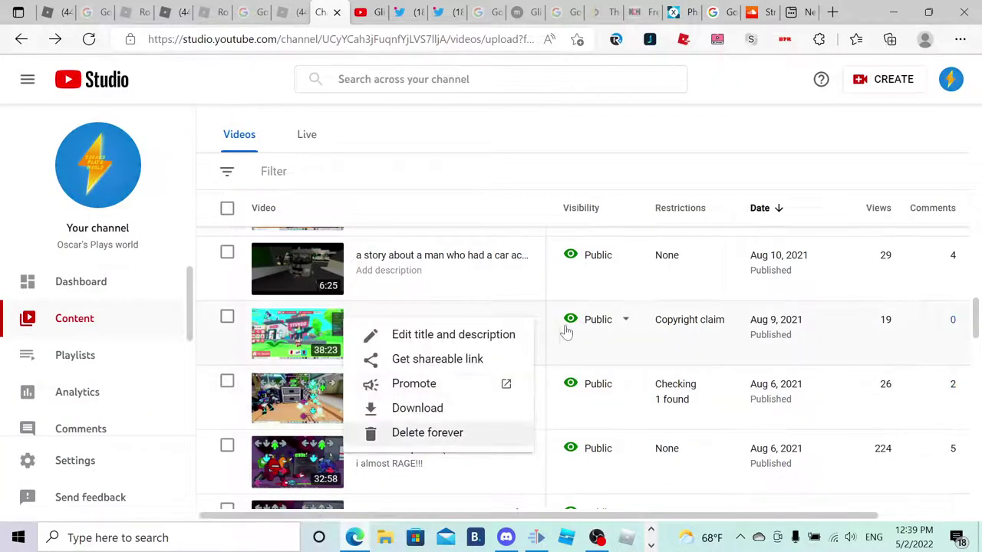
left_click(428, 433)
left_click(559, 335)
left_click(612, 375)
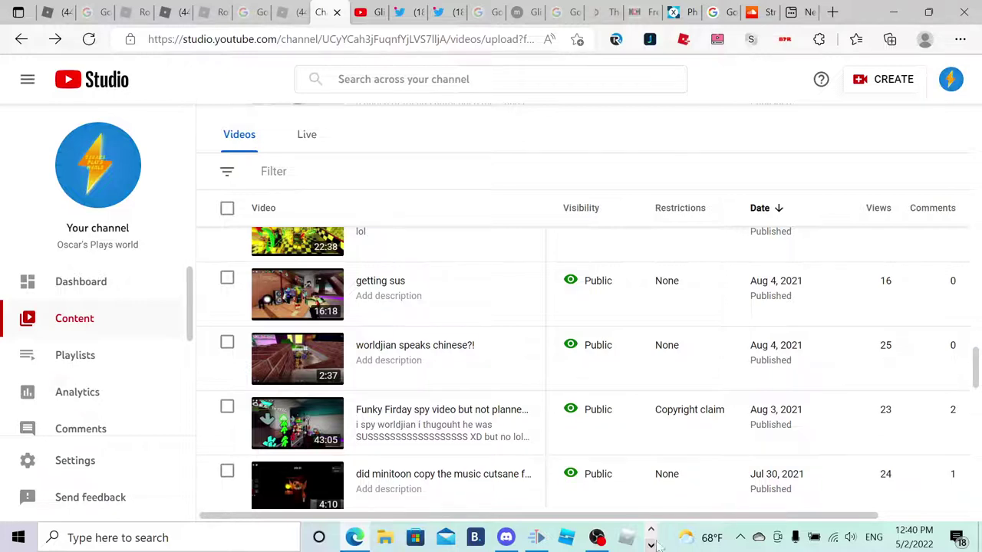
Open the copyright claim details for the video "Funky Firday spy video but not planned (1v1 my friends)".
mouse_move(680, 410)
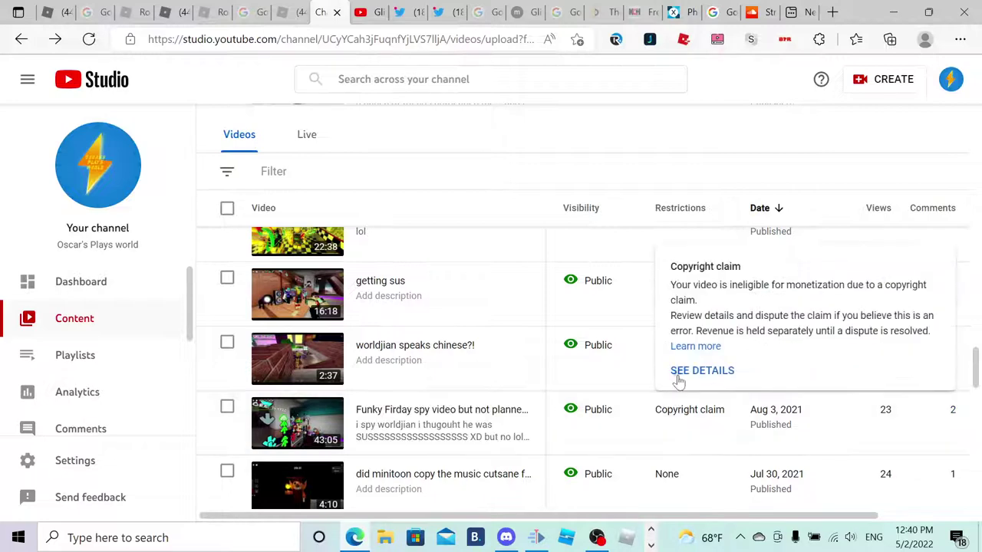
left_click(679, 374)
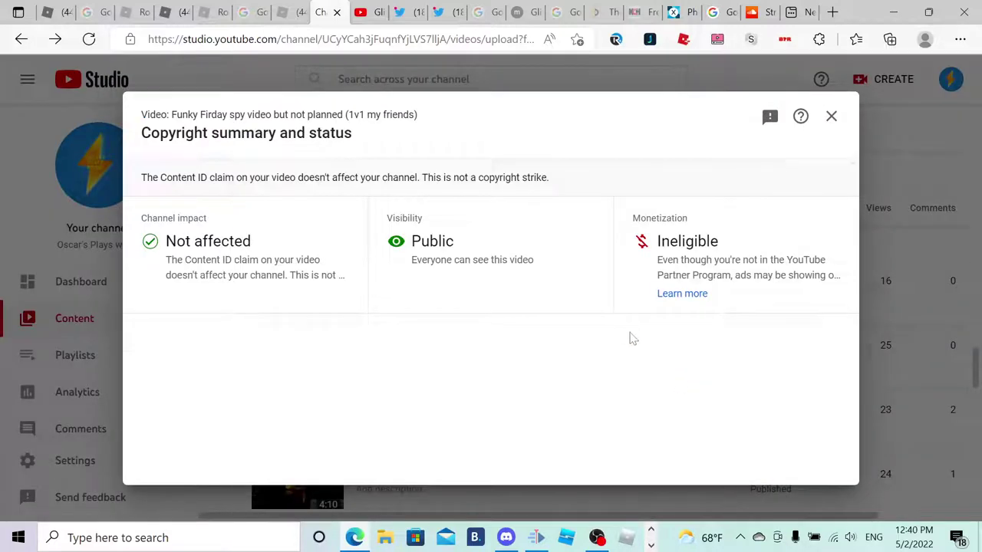
scroll(629, 342, "down", 2)
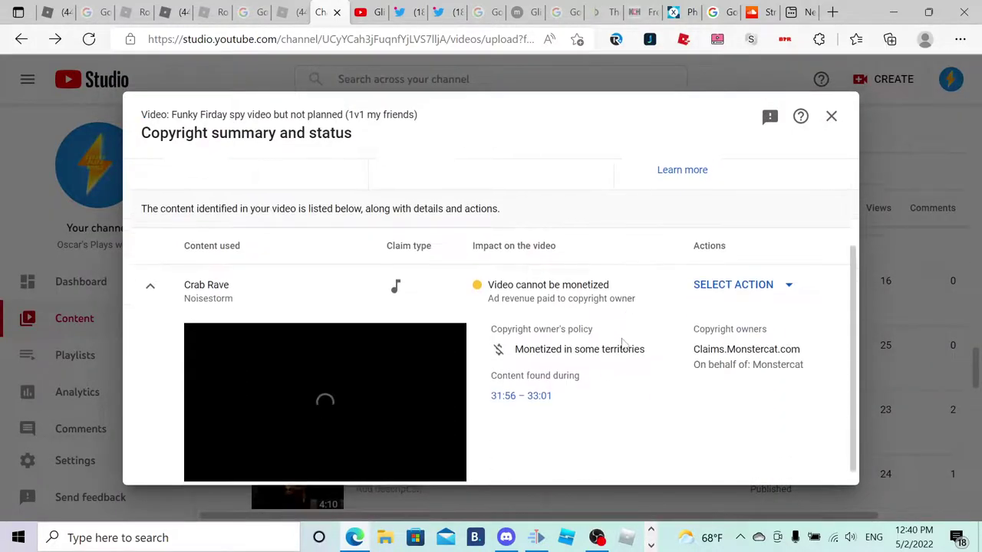
Mute all sound wherever the claimed song "Crab Rave" plays in the video, and close the copyright summary.
left_click(741, 287)
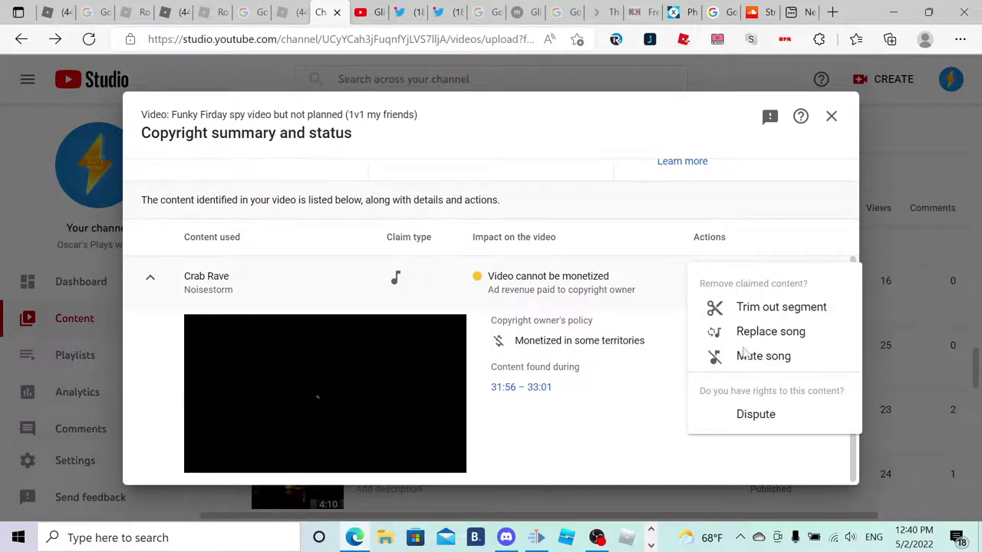
left_click(746, 357)
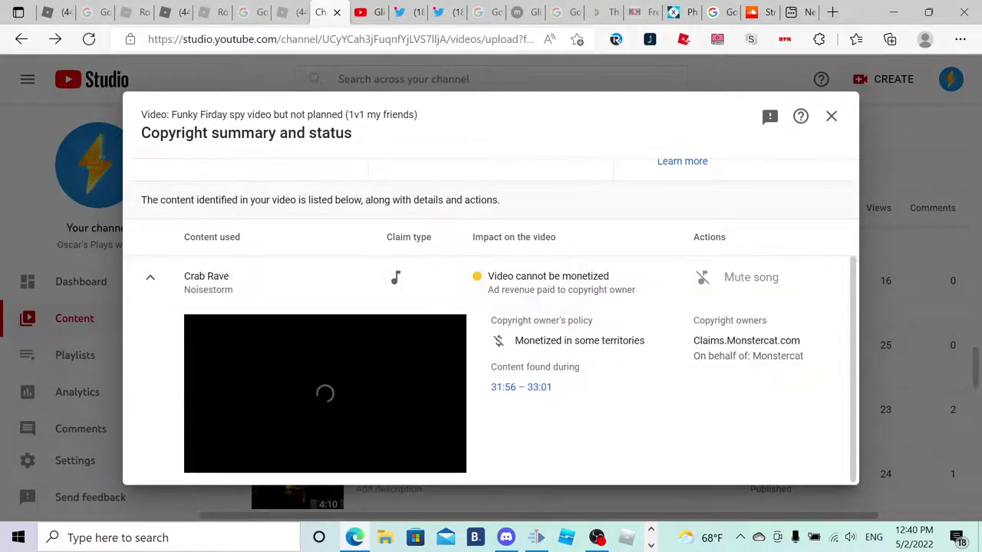
scroll(668, 345, "down", 1)
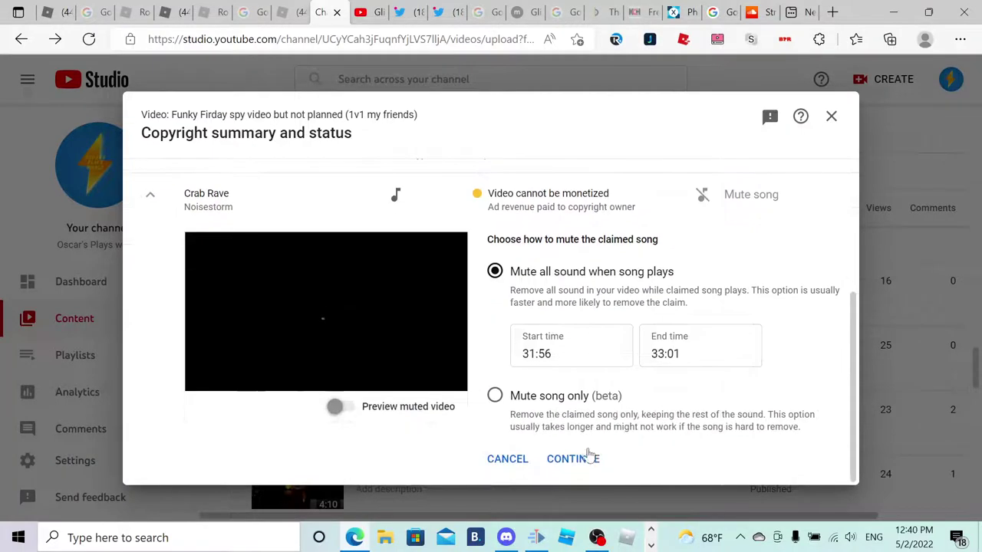
left_click(584, 458)
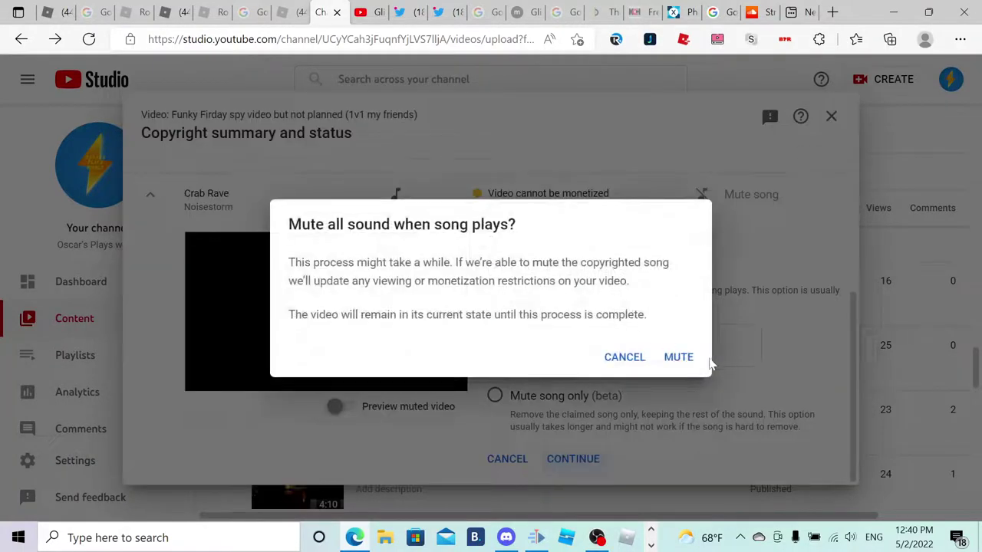
left_click(679, 358)
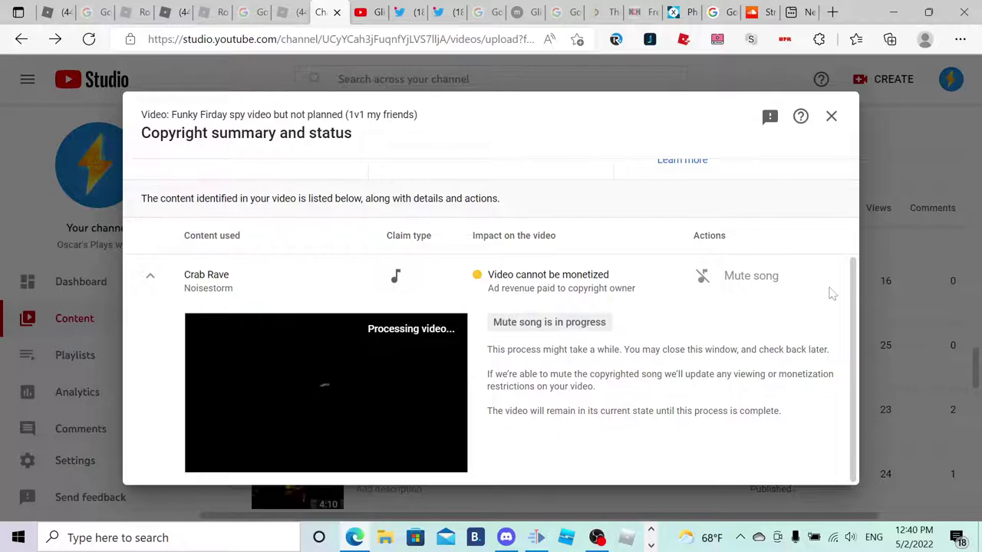
left_click(831, 115)
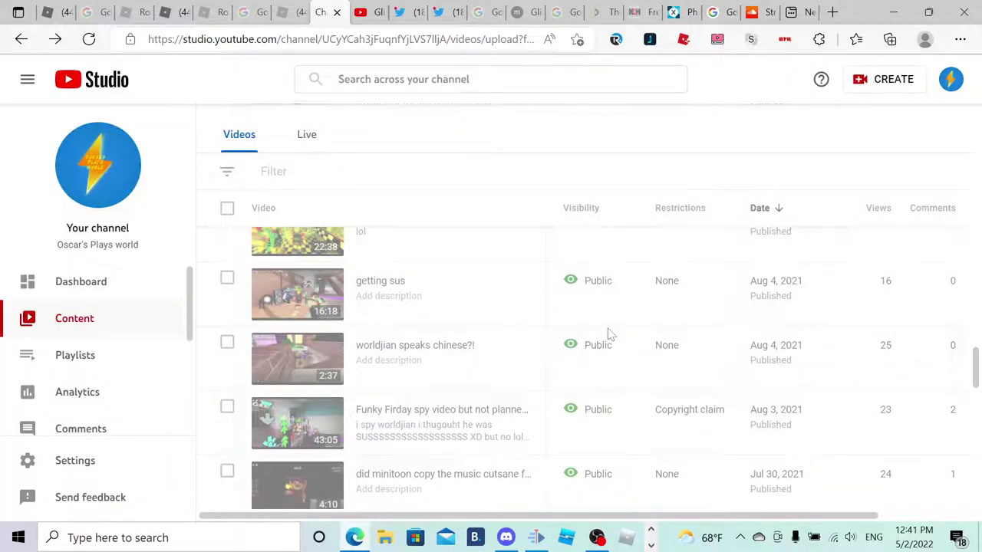
Open the claim details of the next claimed video, "How to open your prevtie servers in your game", and briefly play the claimed segment.
scroll(609, 333, "down", 3)
scroll(528, 361, "down", 3)
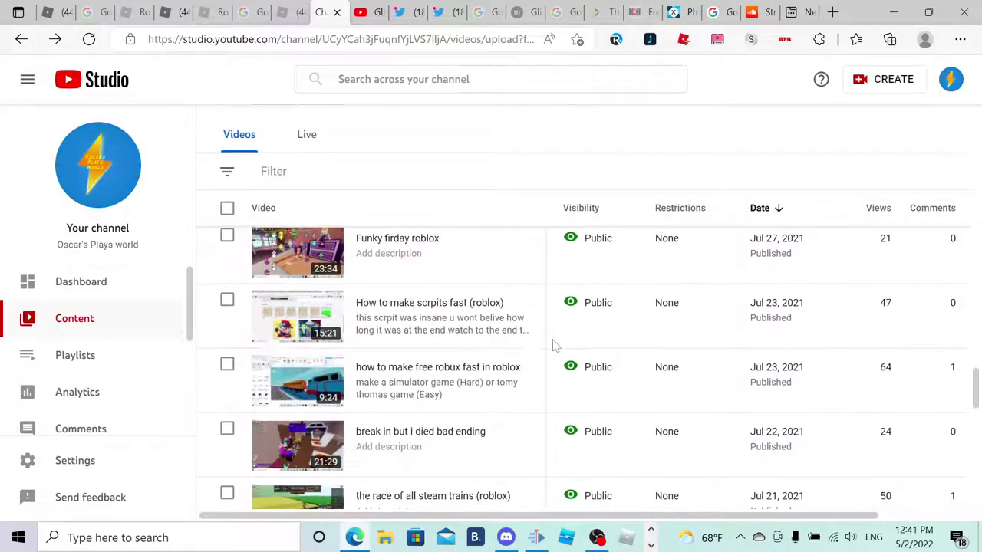
scroll(553, 345, "down", 2)
mouse_move(720, 443)
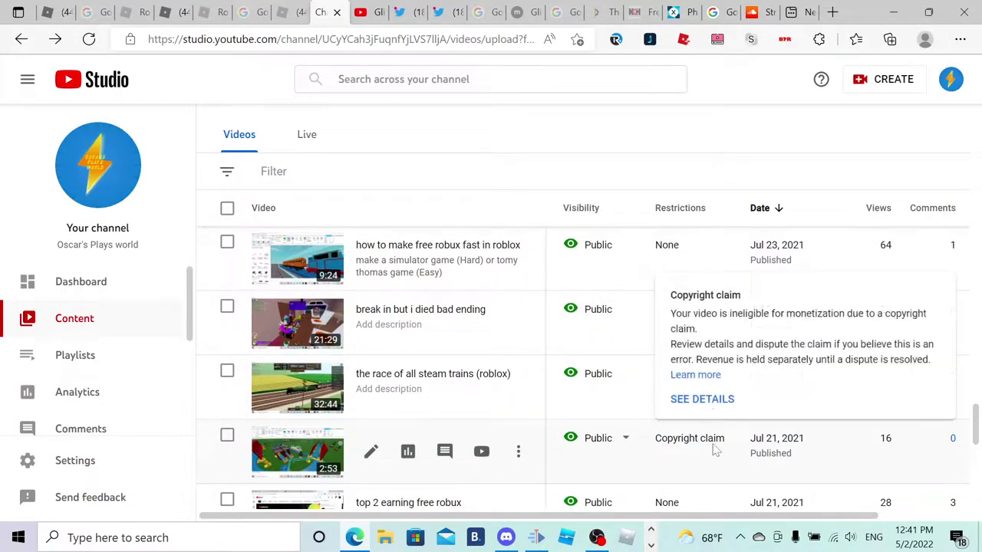
left_click(714, 402)
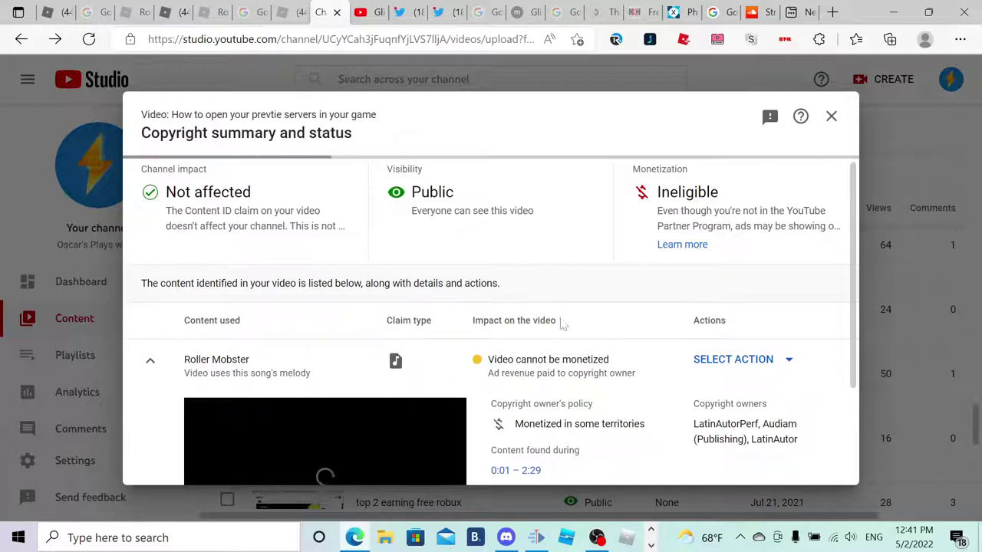
scroll(560, 324, "down", 1)
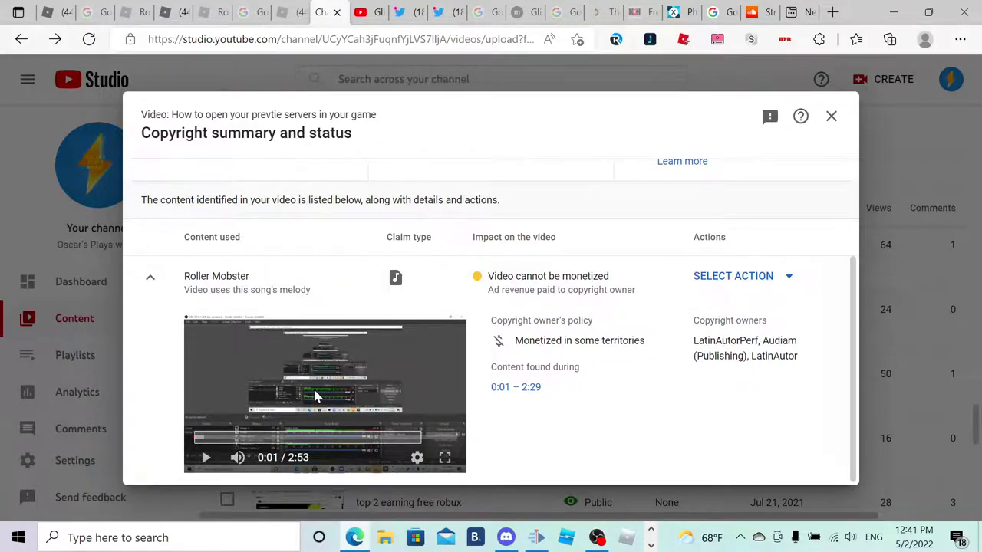
left_click(205, 458)
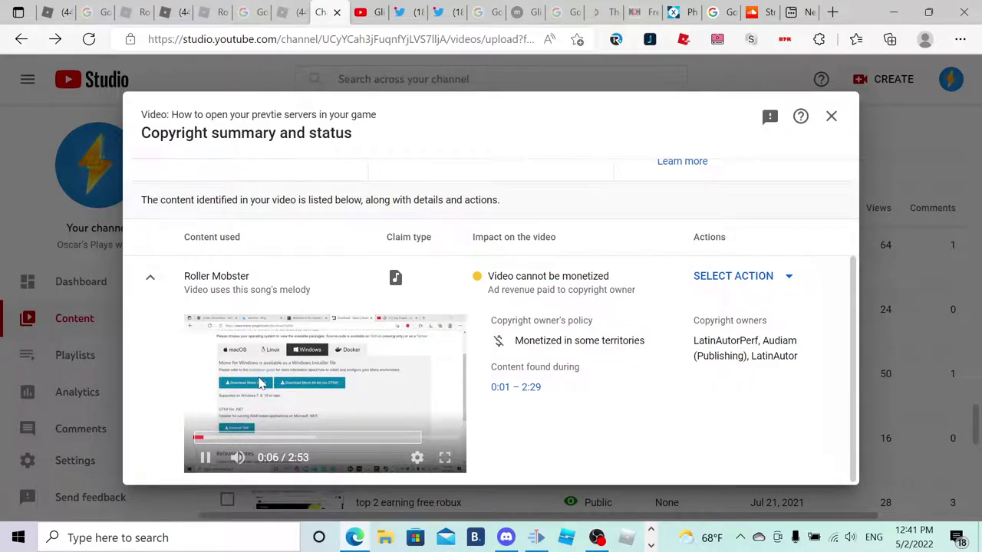
left_click(260, 384)
Mute all sound wherever the claimed song "Roller Mobster" plays in the video, and close the copyright summary.
left_click(736, 288)
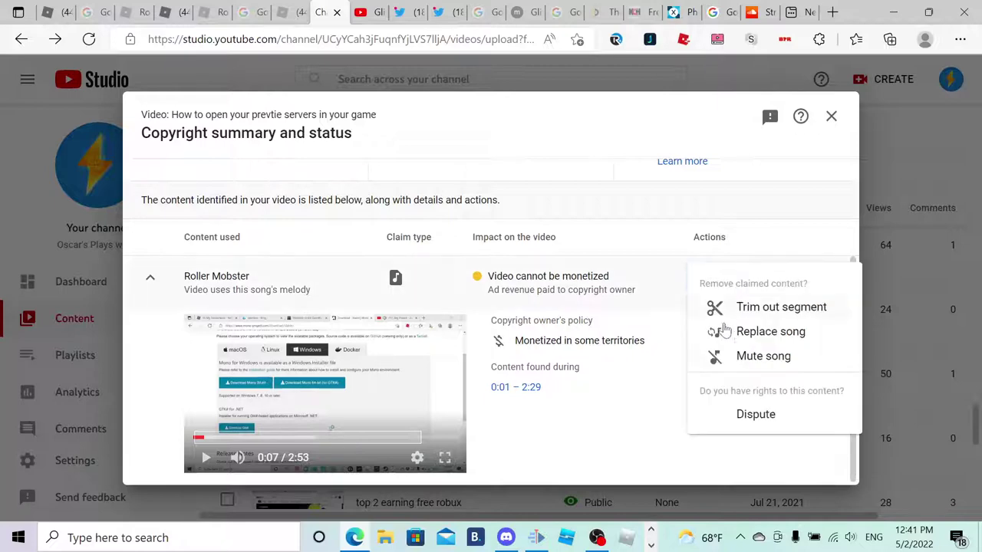
left_click(731, 365)
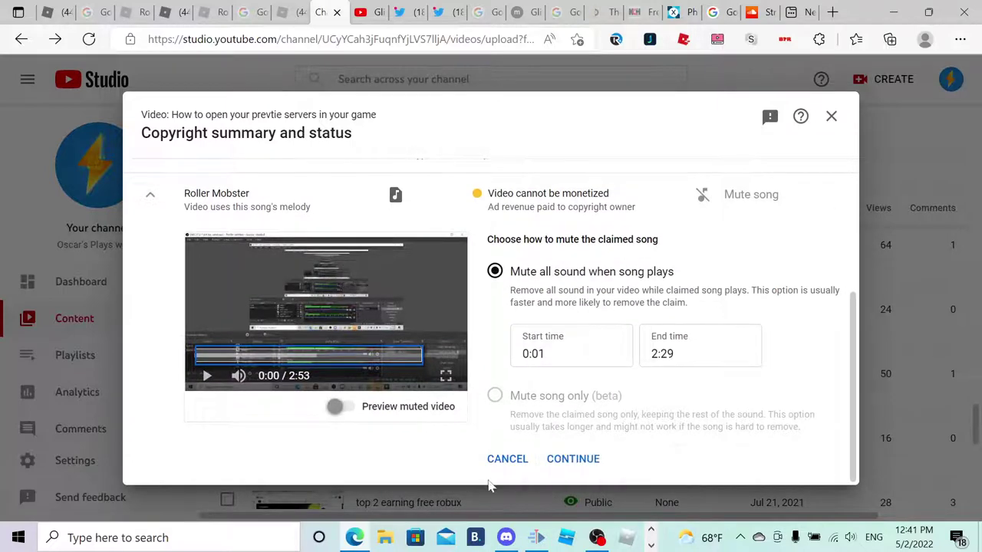
left_click(573, 460)
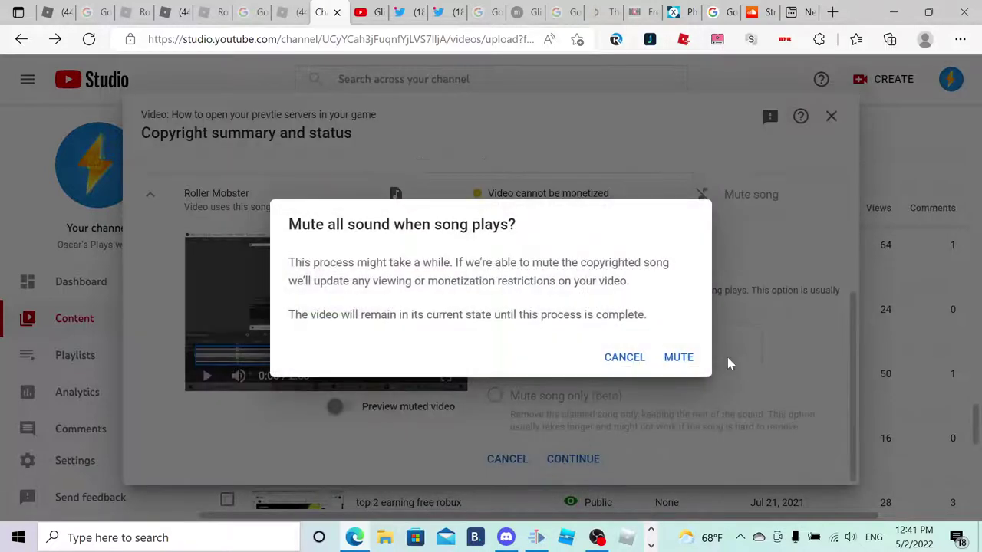
left_click(680, 359)
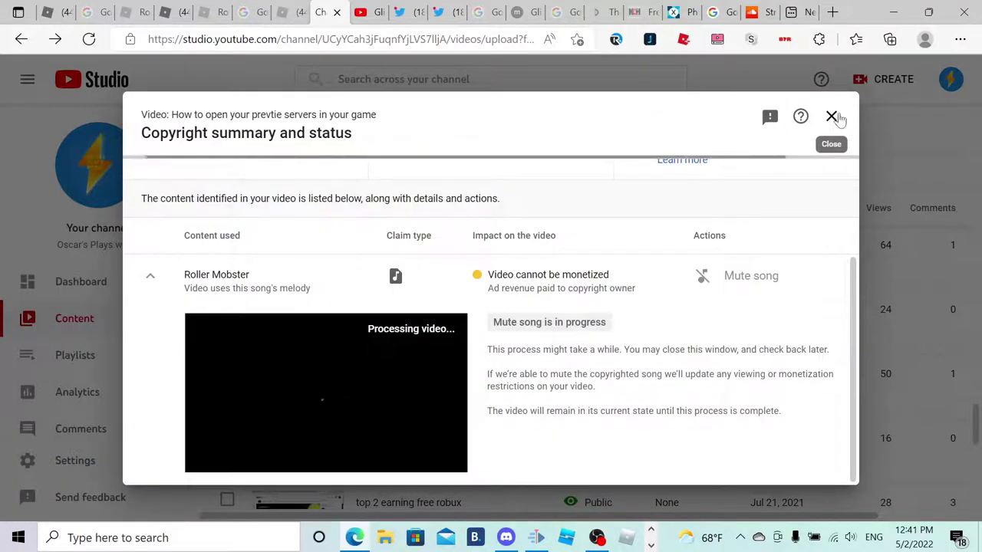
left_click(835, 117)
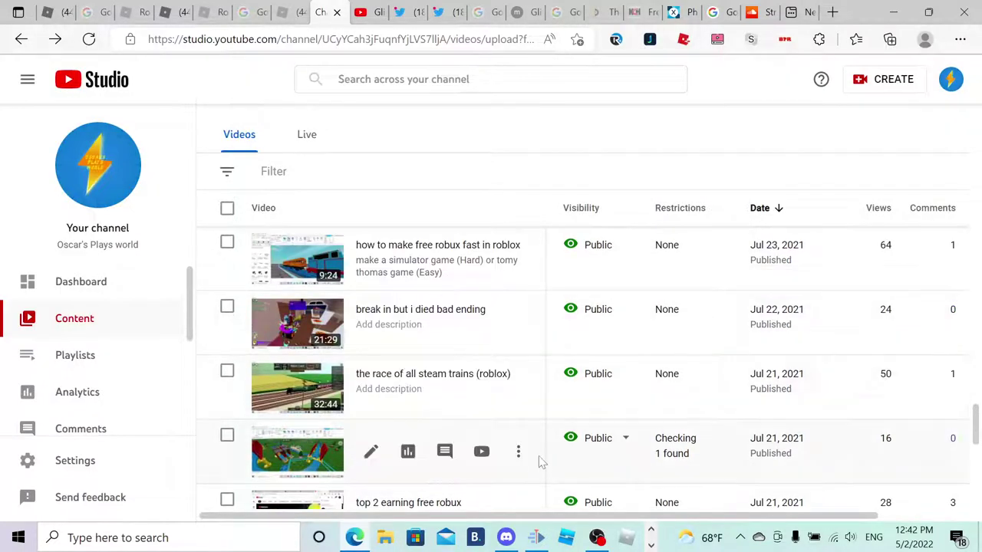
Check the rest of this page of channel videos for copyright claims and go to the next page.
scroll(540, 458, "down", 4)
scroll(539, 458, "down", 3)
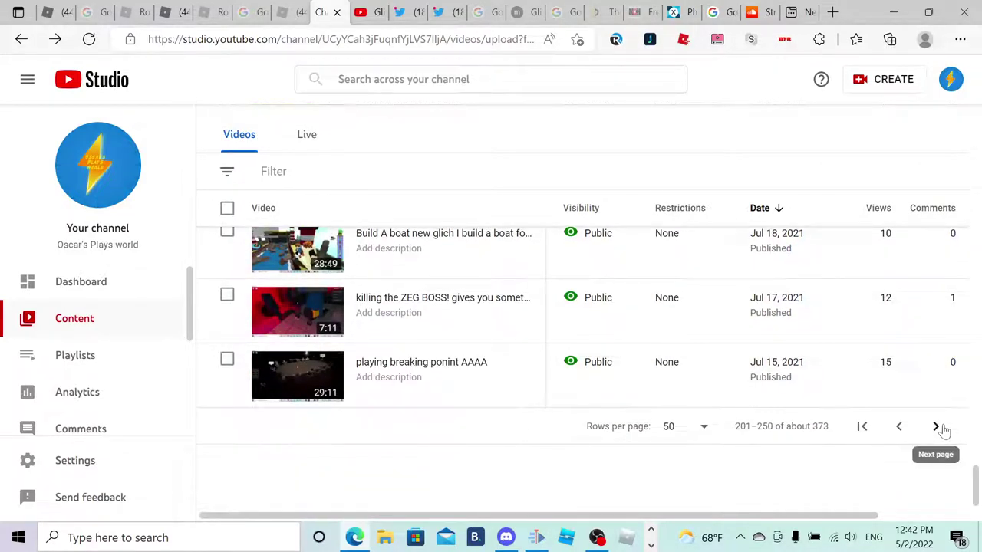
left_click(943, 430)
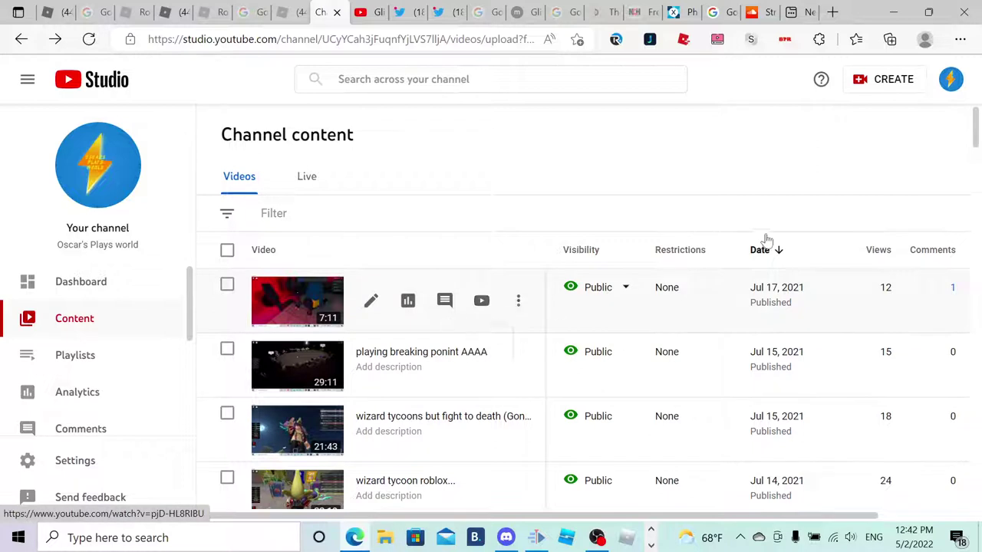
Open the copyright claim details of "Asphalt 8 video", review the claimed songs, and close the summary.
scroll(668, 252, "down", 1)
scroll(667, 298, "up", 1)
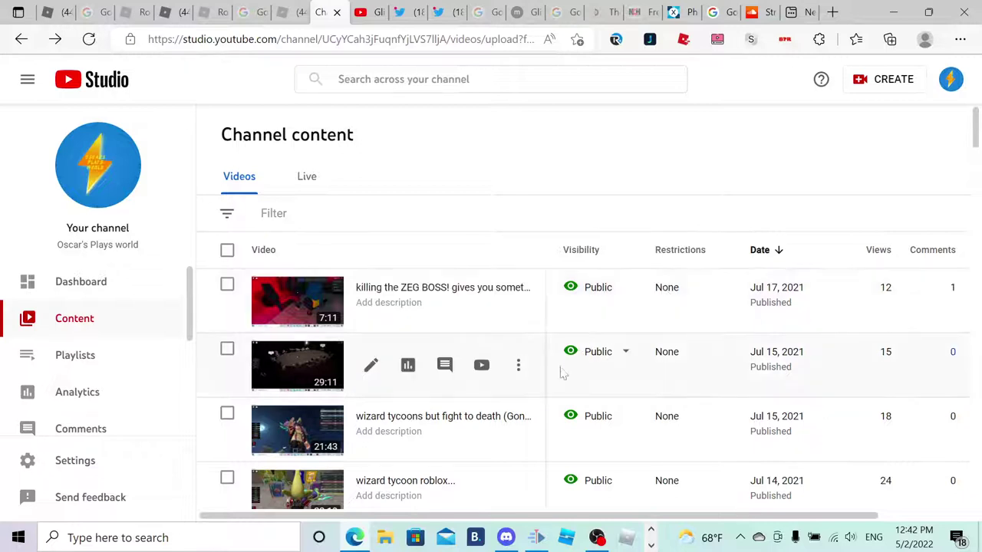
scroll(555, 378, "down", 3)
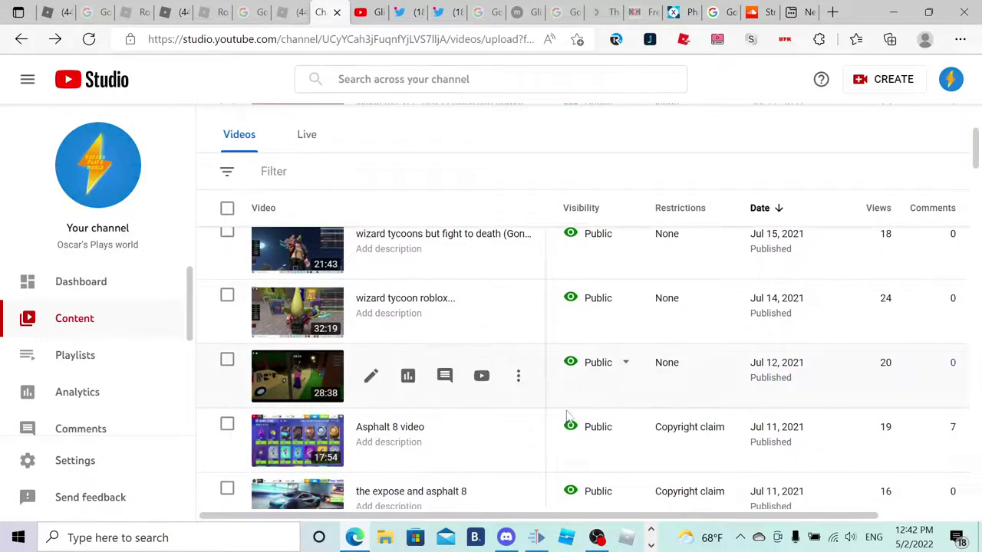
mouse_move(698, 431)
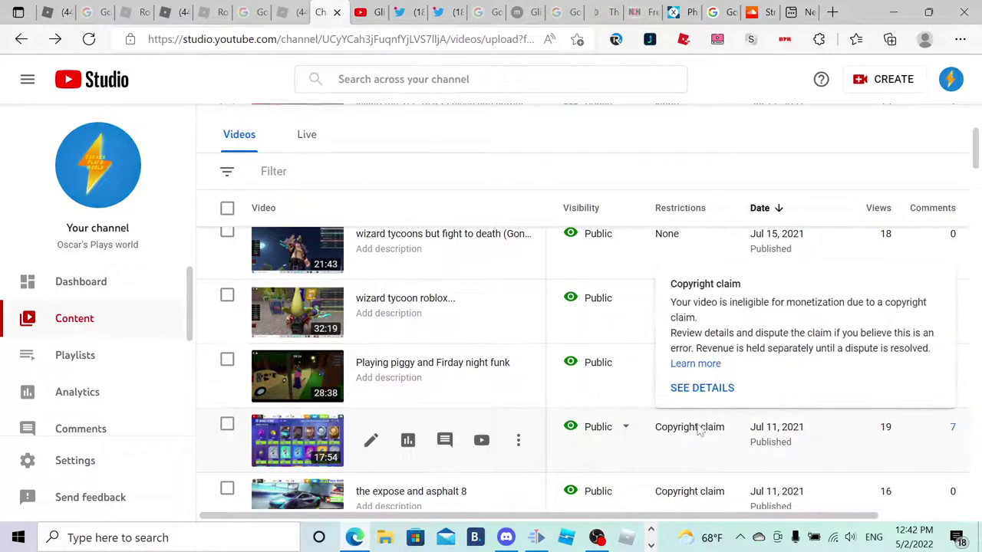
left_click(706, 396)
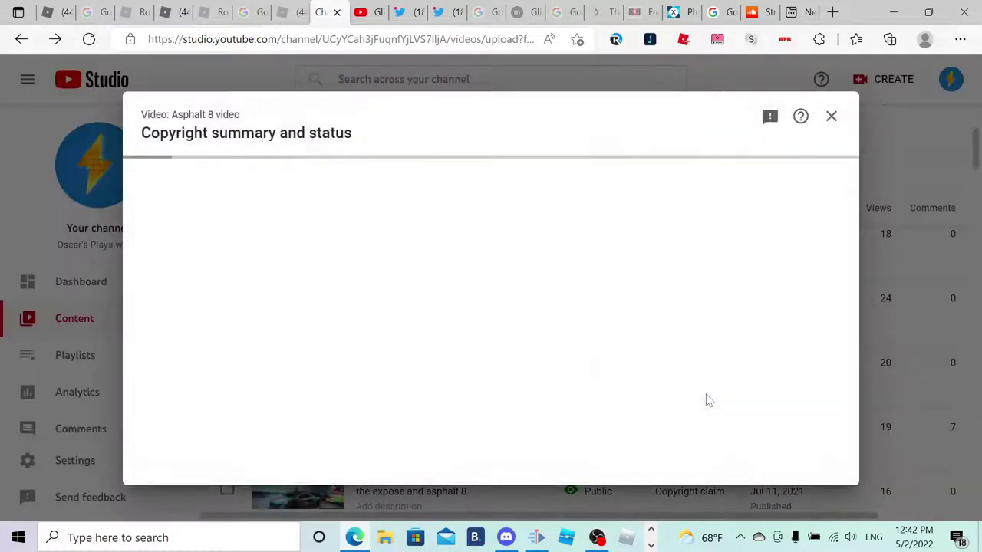
scroll(757, 267, "down", 1)
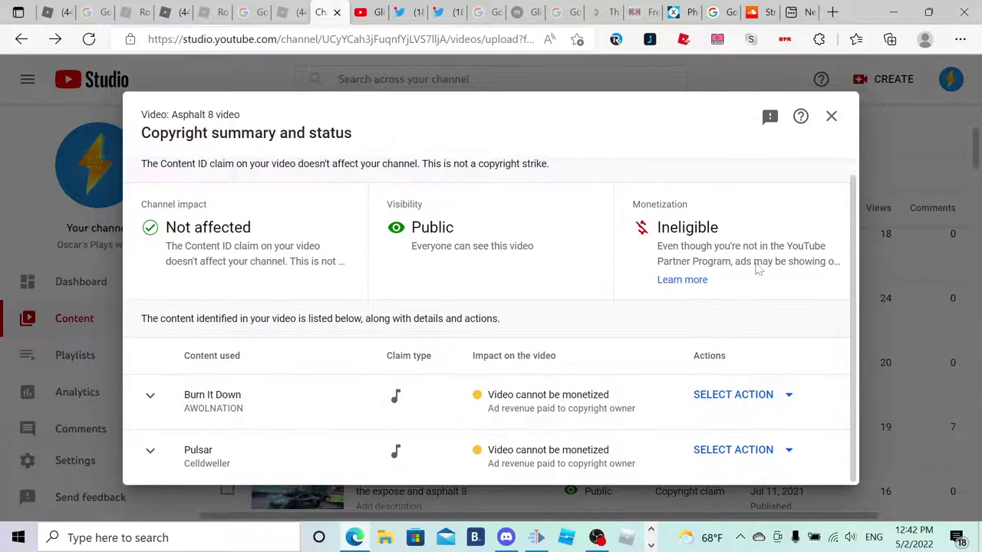
left_click(831, 115)
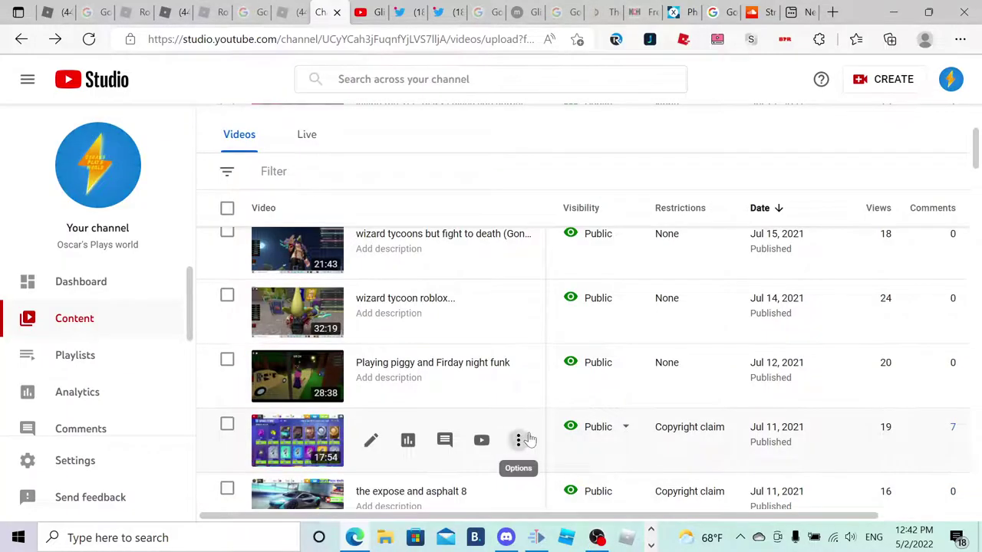
Permanently delete "Asphalt 8 video", acknowledging that the deletion can't be undone.
left_click(520, 439)
left_click(499, 439)
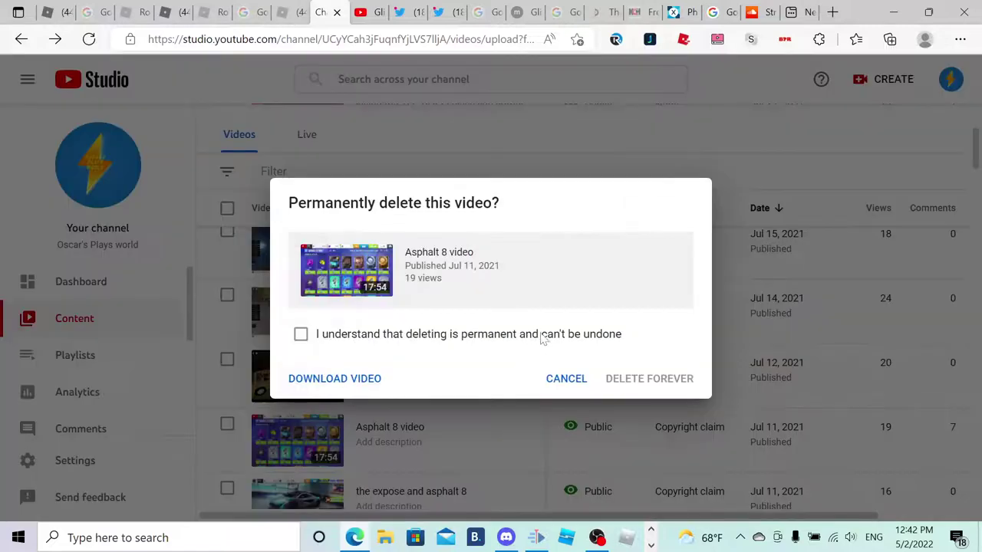
left_click(543, 337)
left_click(629, 378)
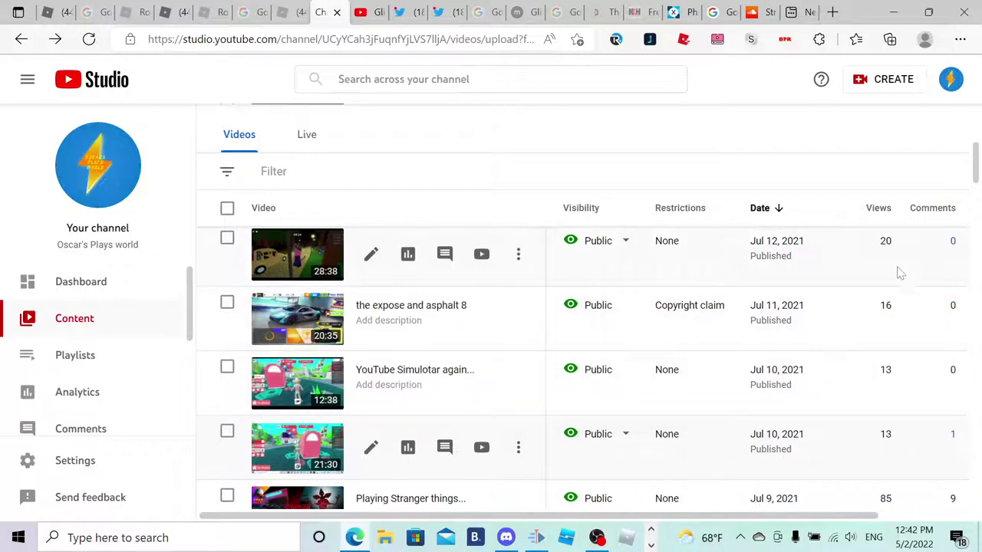
Mute all sound wherever the claimed song "Chemistry" plays in "the expose and asphalt 8", and close the copyright summary.
scroll(566, 380, "up", 2)
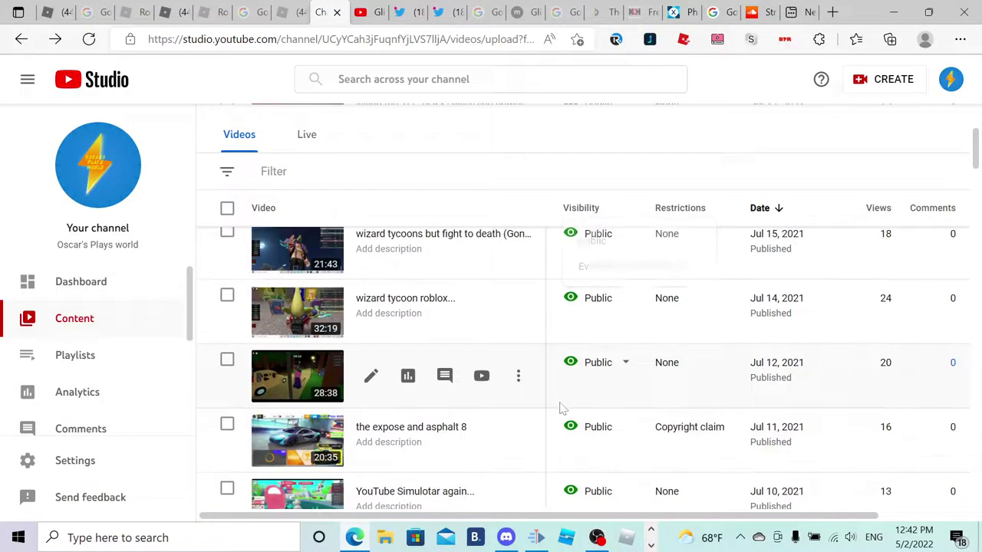
scroll(559, 405, "down", 1)
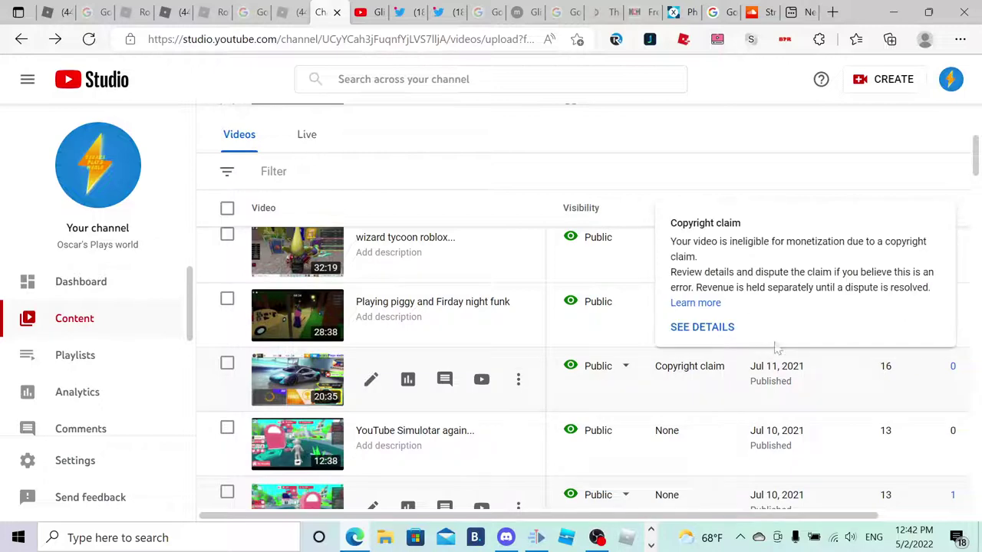
left_click(697, 330)
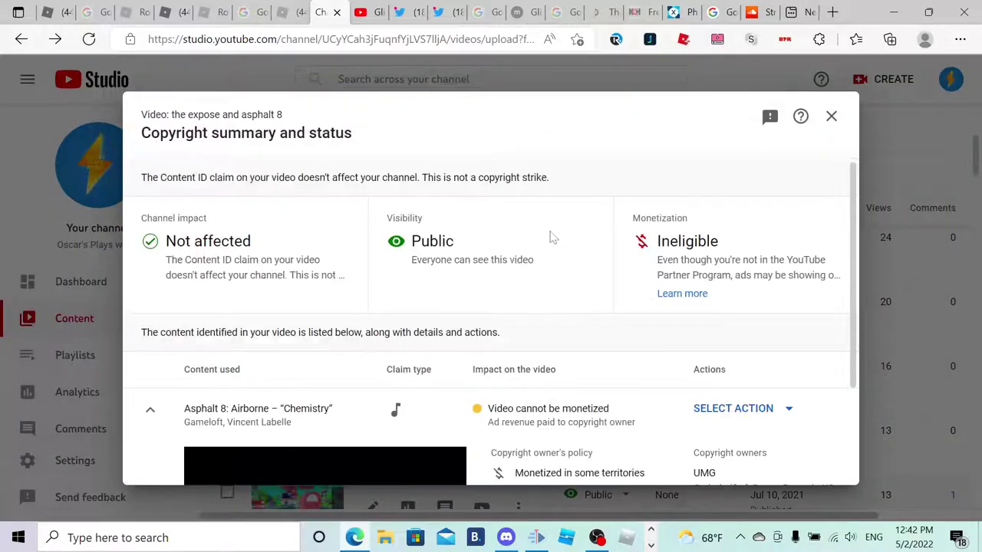
scroll(555, 274, "down", 2)
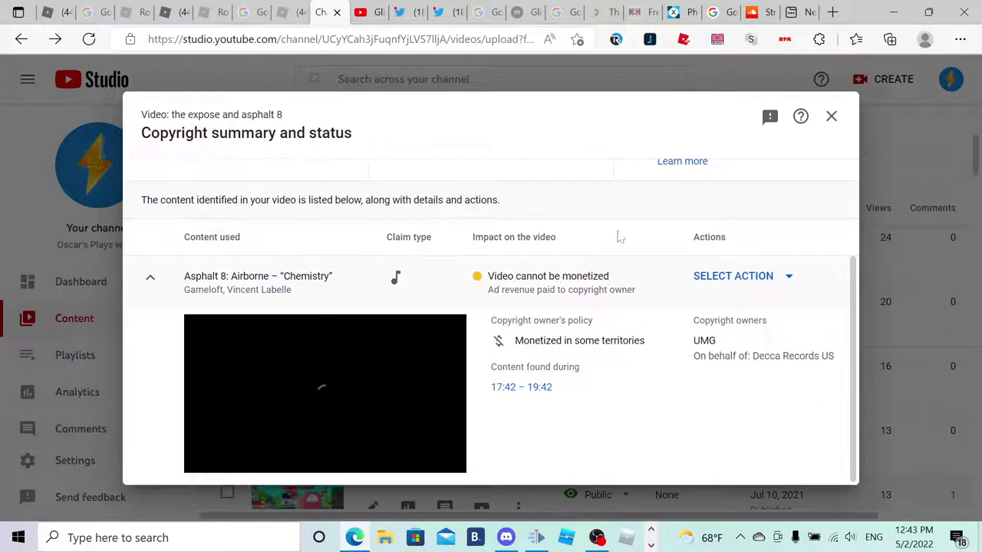
left_click(759, 285)
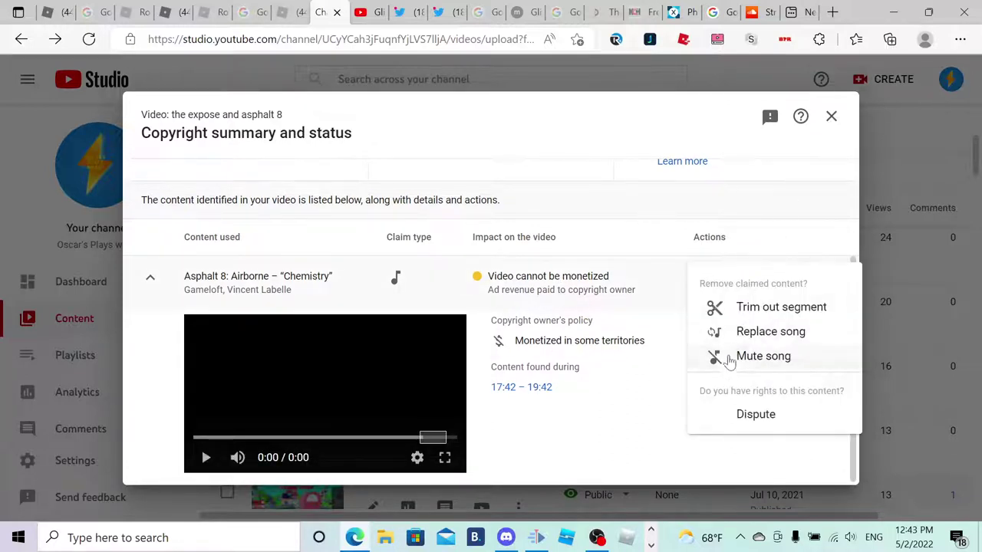
left_click(730, 358)
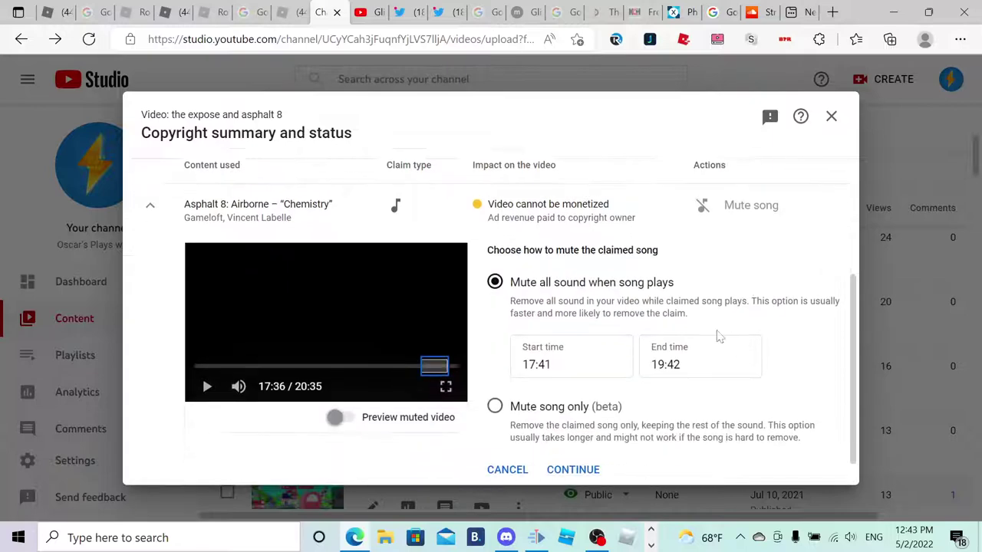
left_click(564, 459)
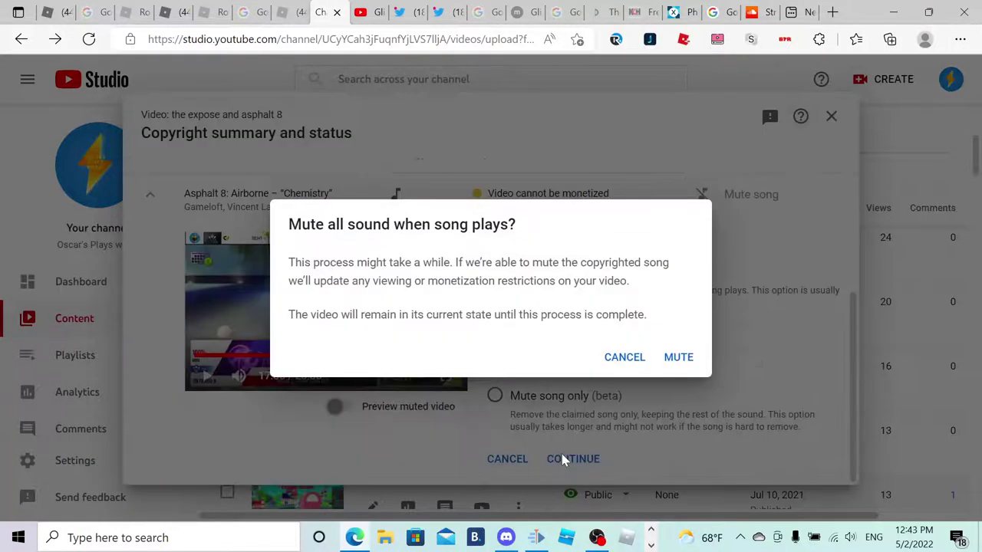
left_click(689, 361)
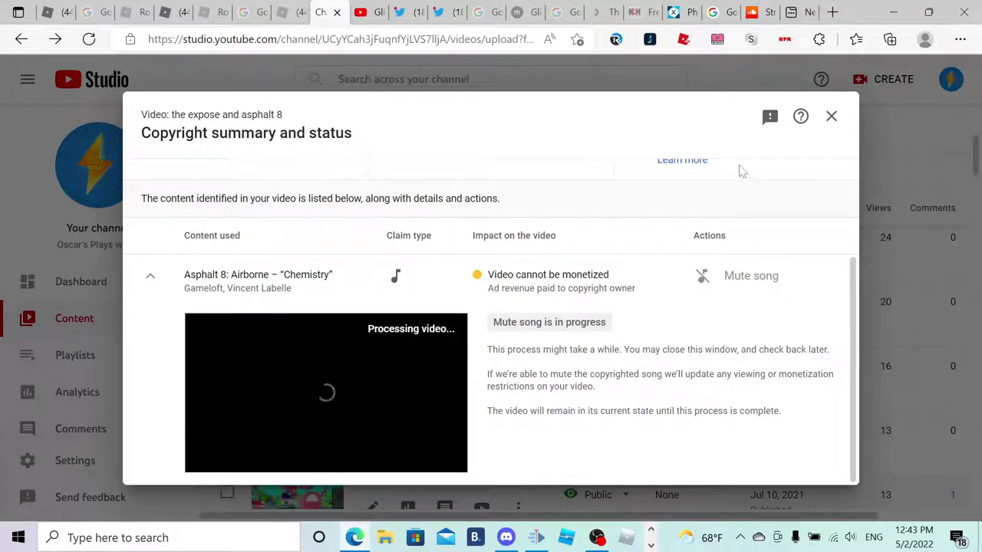
left_click(832, 117)
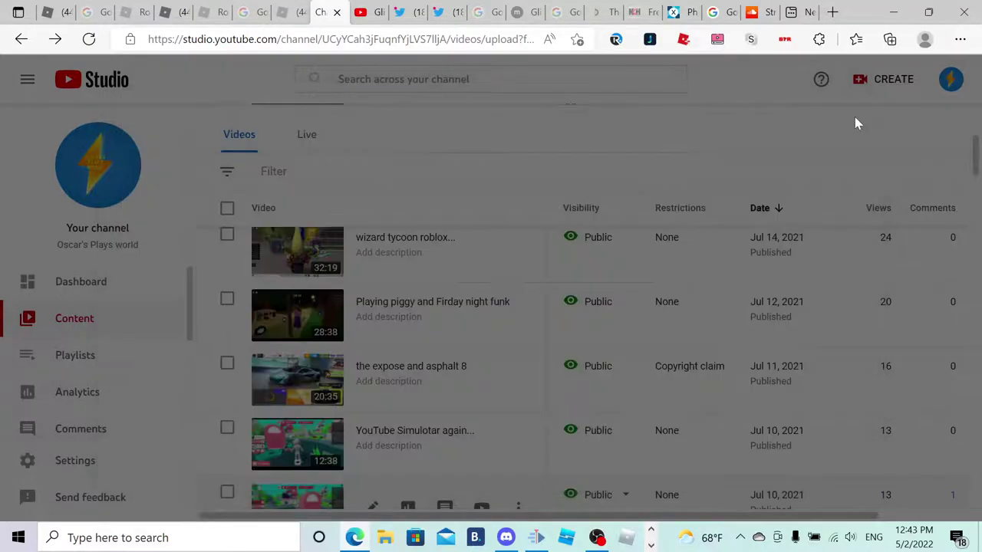
Check the older videos from July and June 2021 on this page for copyright claims.
scroll(537, 326, "down", 2)
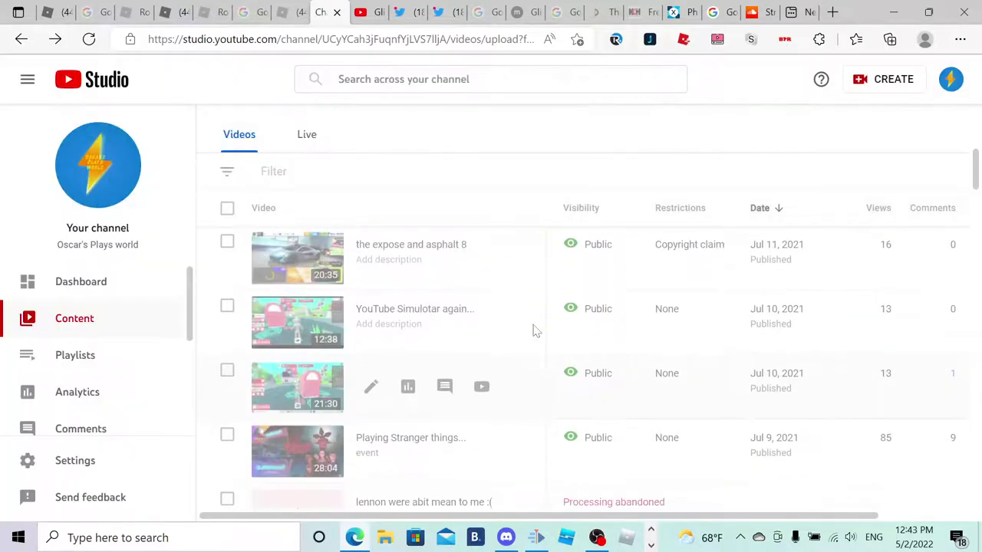
scroll(537, 406, "down", 3)
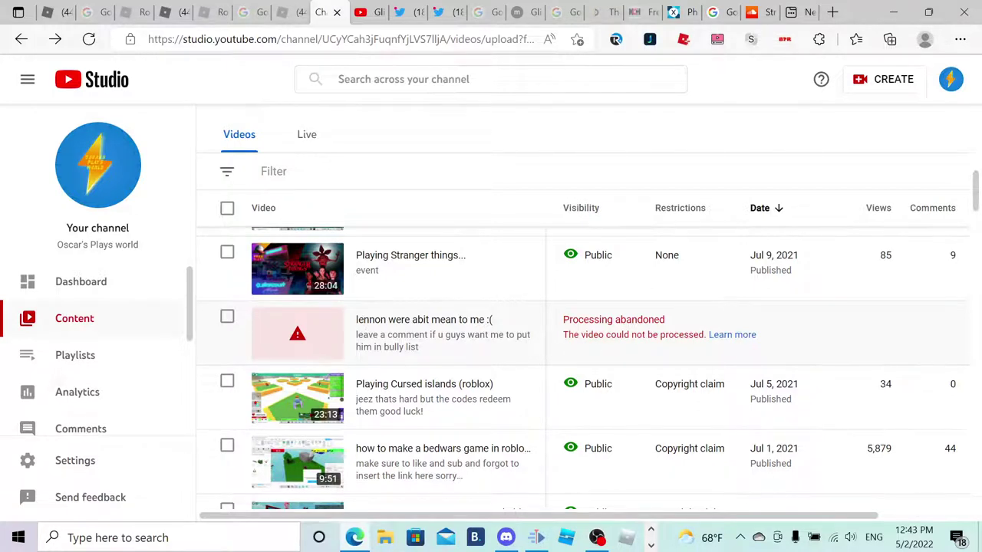
scroll(631, 333, "down", 1)
scroll(632, 333, "up", 2)
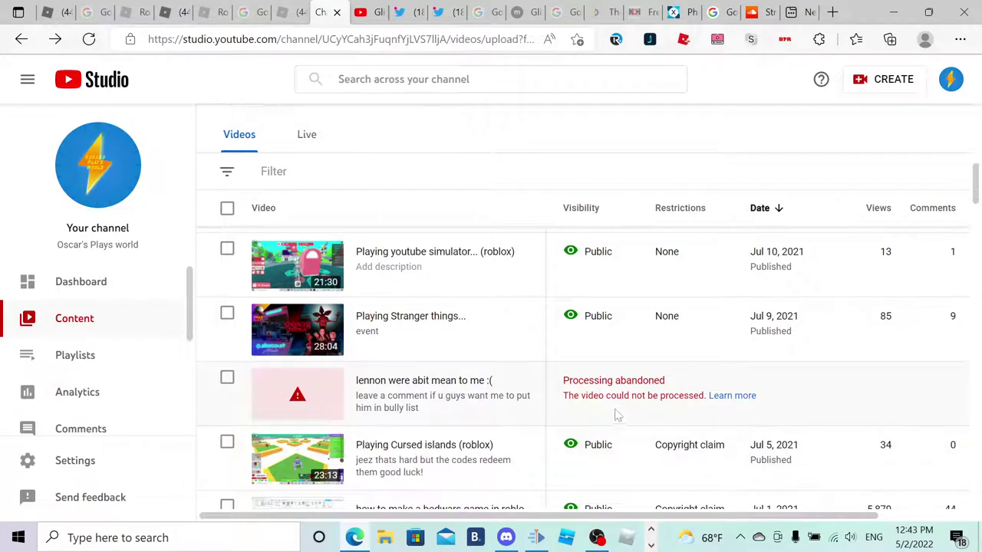
scroll(491, 367, "up", 1)
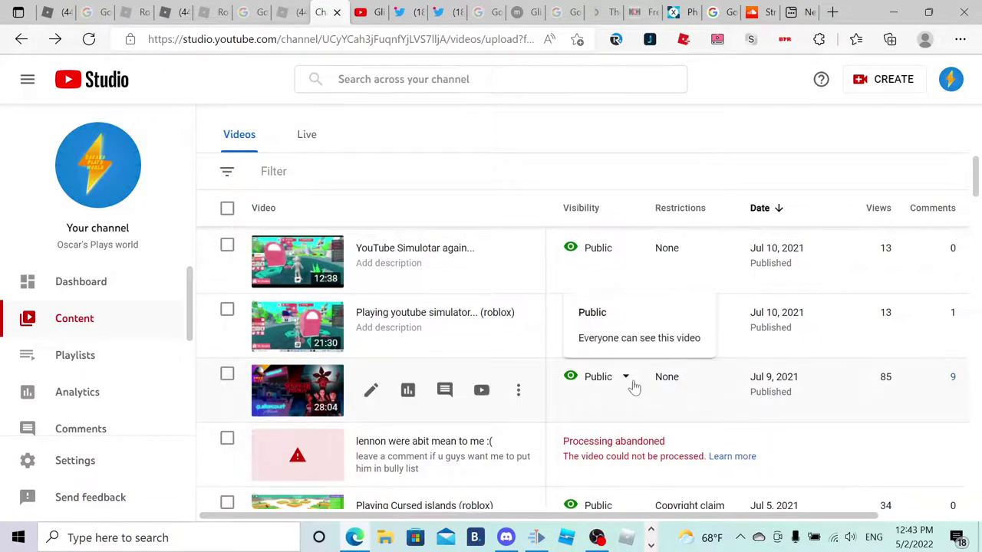
scroll(430, 435, "down", 2)
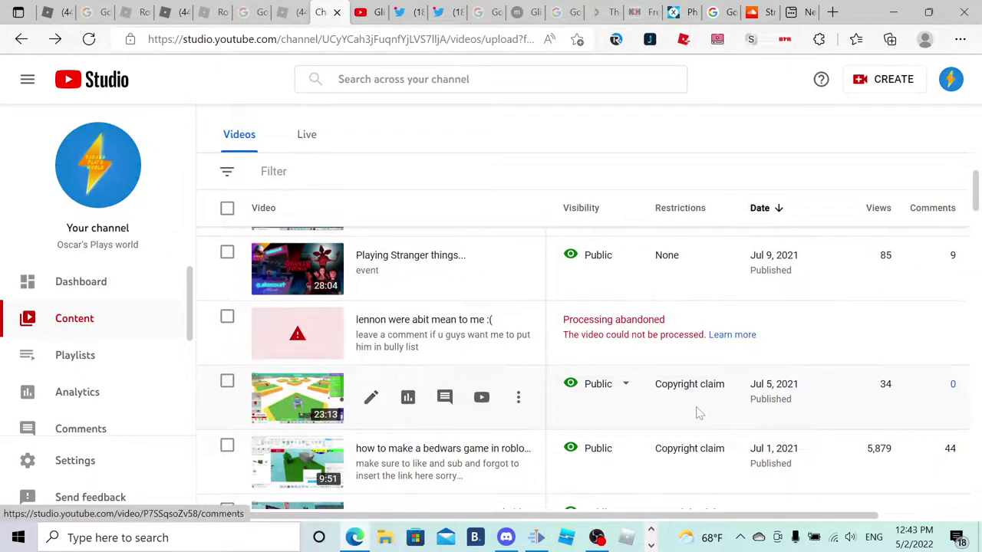
mouse_move(694, 393)
scroll(689, 399, "down", 3)
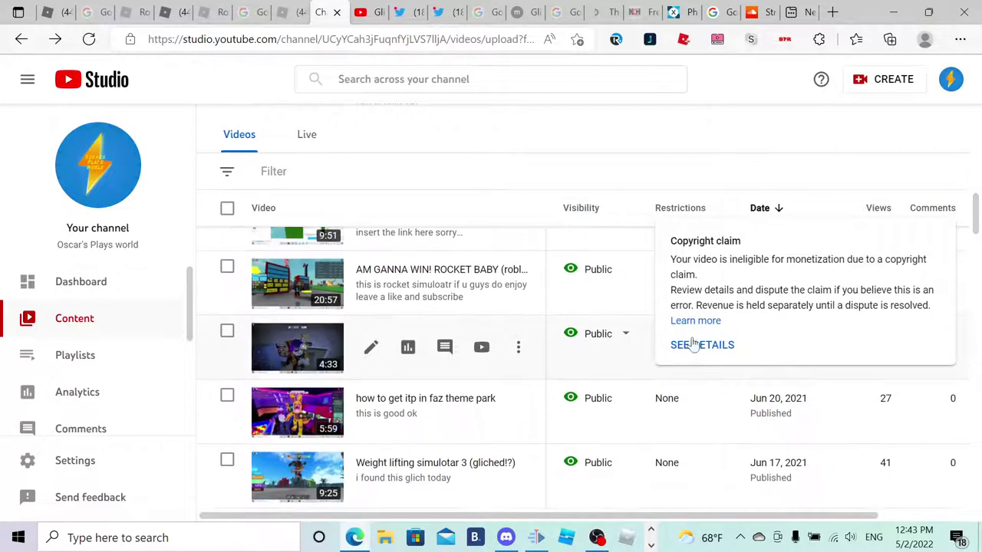
scroll(680, 357, "up", 1)
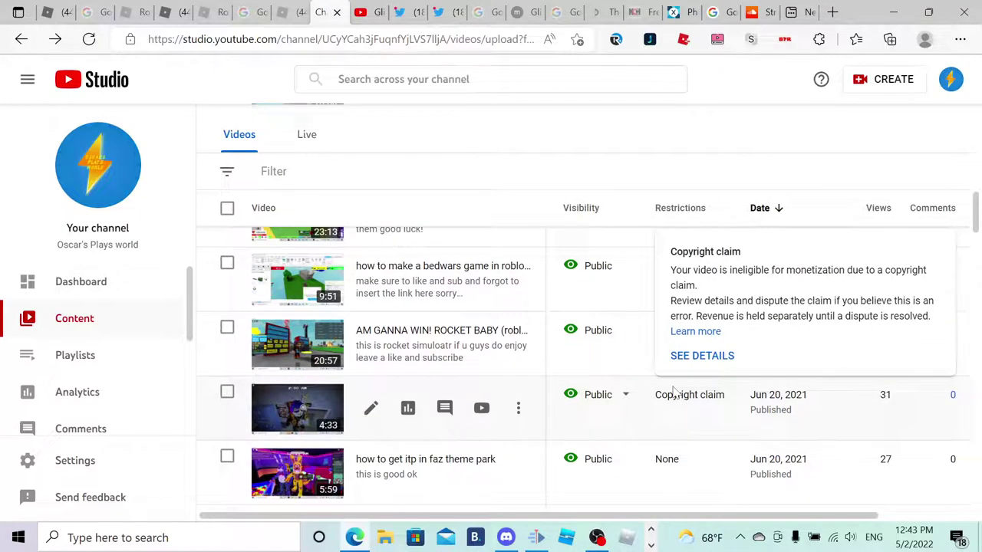
left_click(517, 267)
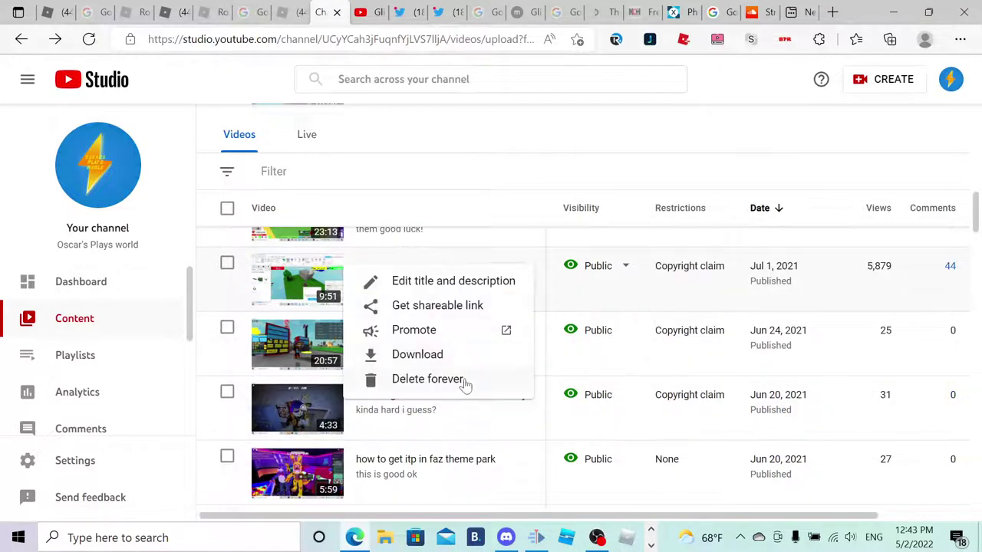
left_click(669, 325)
scroll(690, 353, "up", 1)
scroll(720, 384, "up", 1)
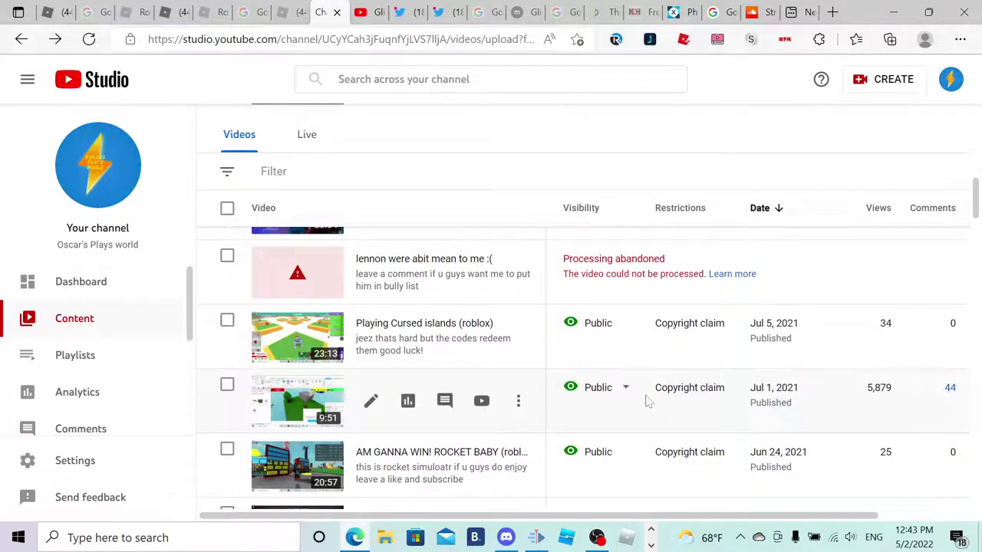
Mute all sound wherever the claimed song "Escape" plays in "how to make a bedwars game in roblox!?", and close the copyright summary.
mouse_move(719, 394)
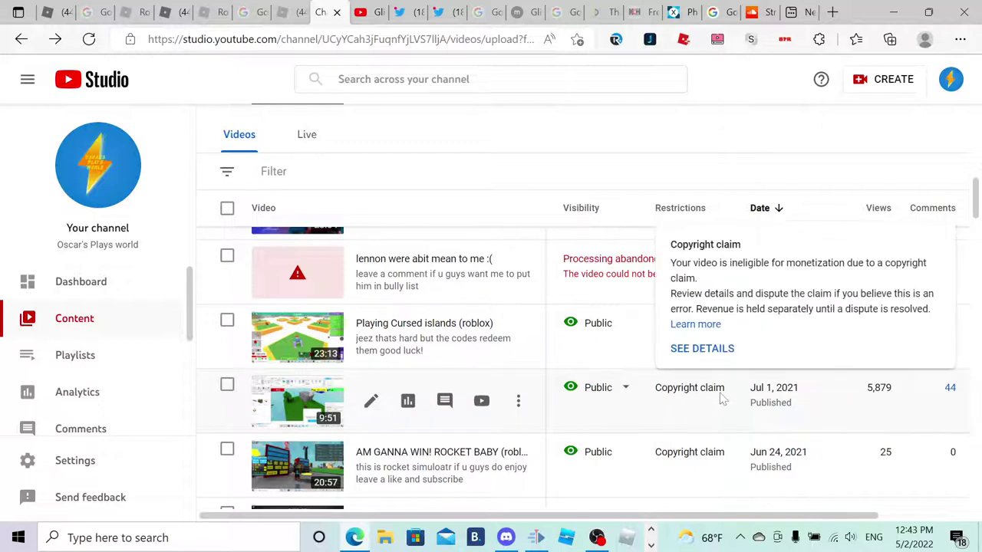
left_click(717, 350)
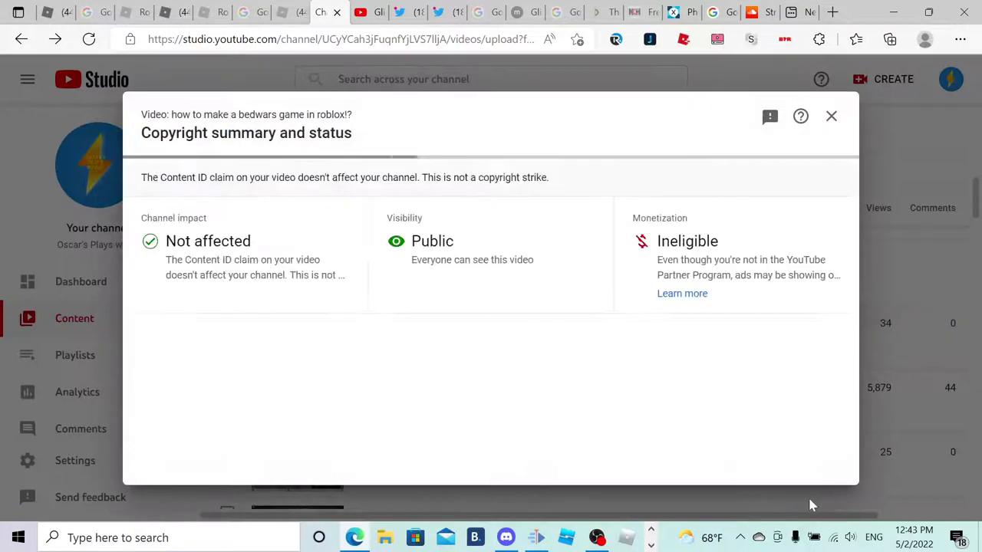
scroll(802, 460, "down", 2)
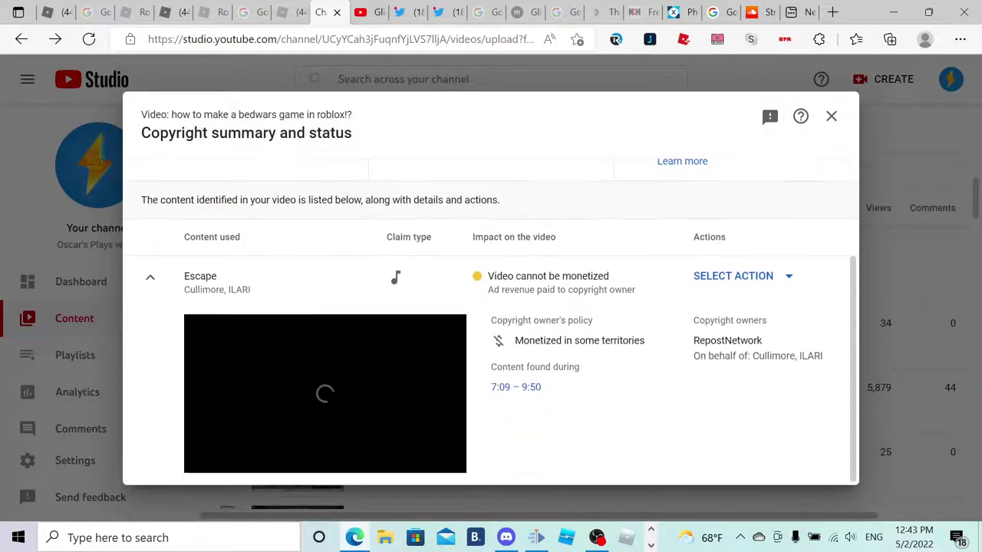
left_click(737, 276)
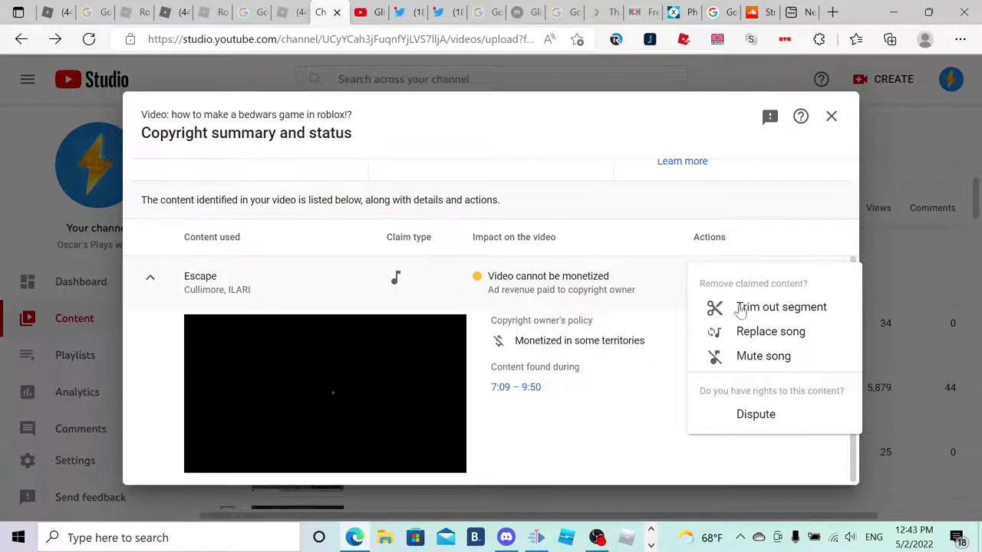
left_click(723, 368)
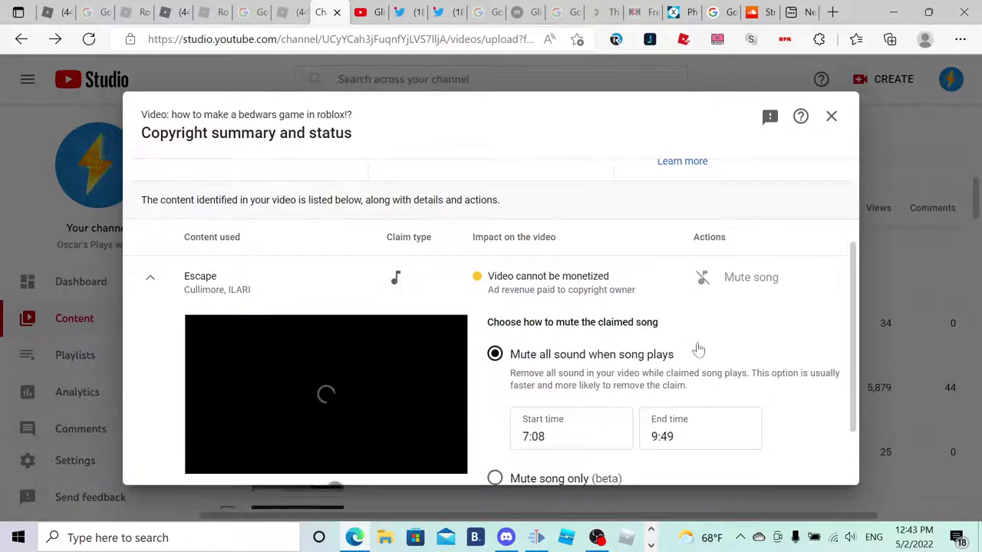
scroll(614, 399, "down", 1)
left_click(582, 461)
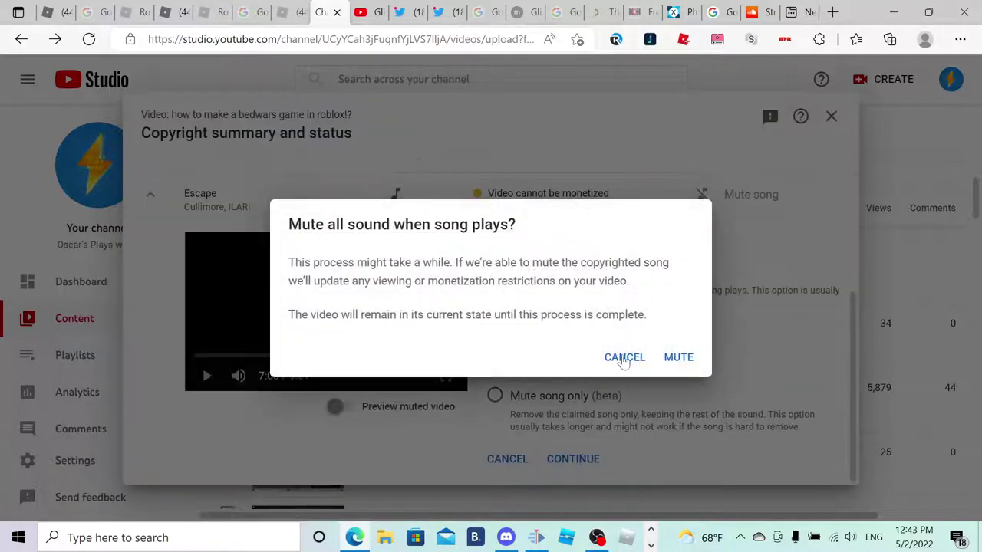
left_click(681, 358)
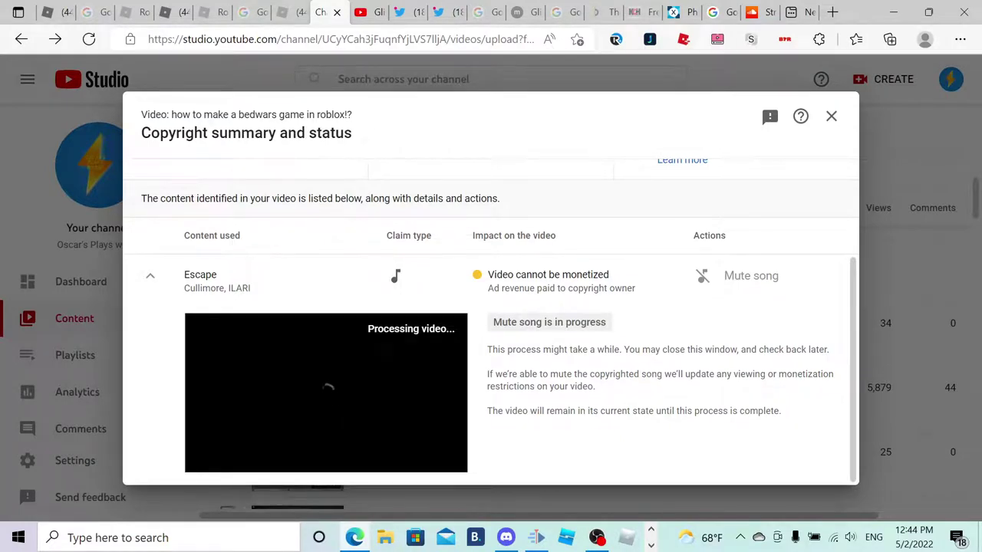
left_click(831, 115)
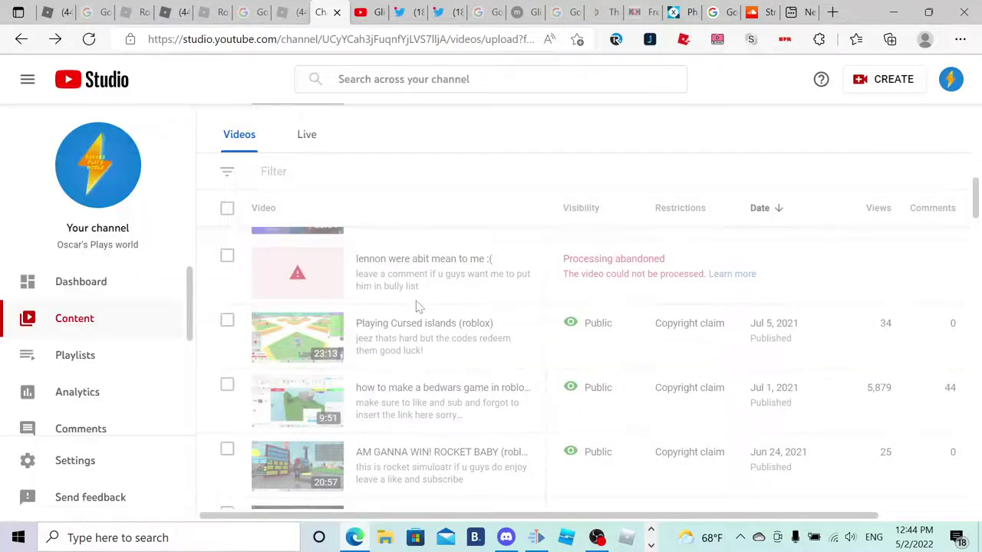
scroll(419, 307, "down", 3)
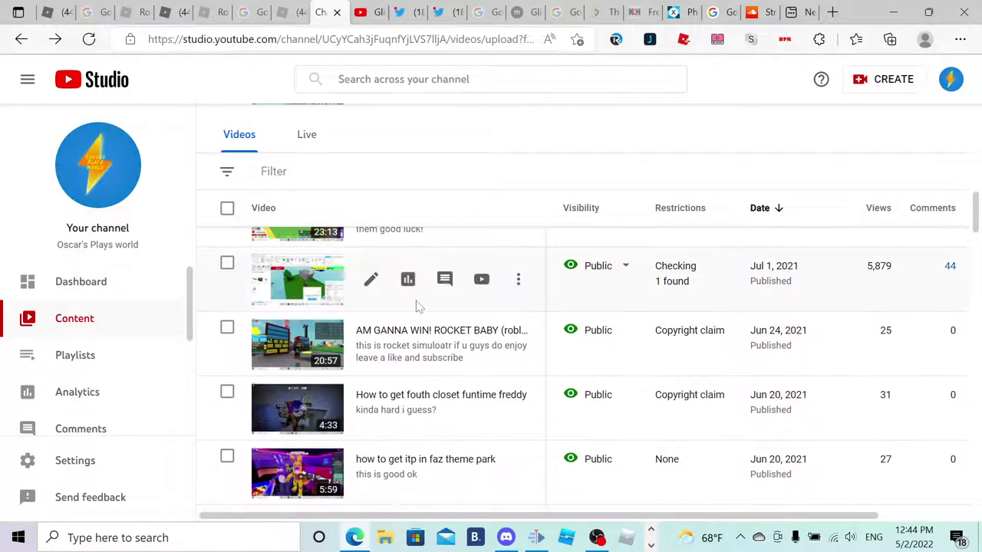
Mute all sound wherever the claimed song "Look at me Now-9513" plays in "HOW TO GET *LORE TWSTER* in FNAF OVERNIGHT RP", and close the copyright summary.
scroll(418, 307, "down", 1)
scroll(417, 307, "down", 3)
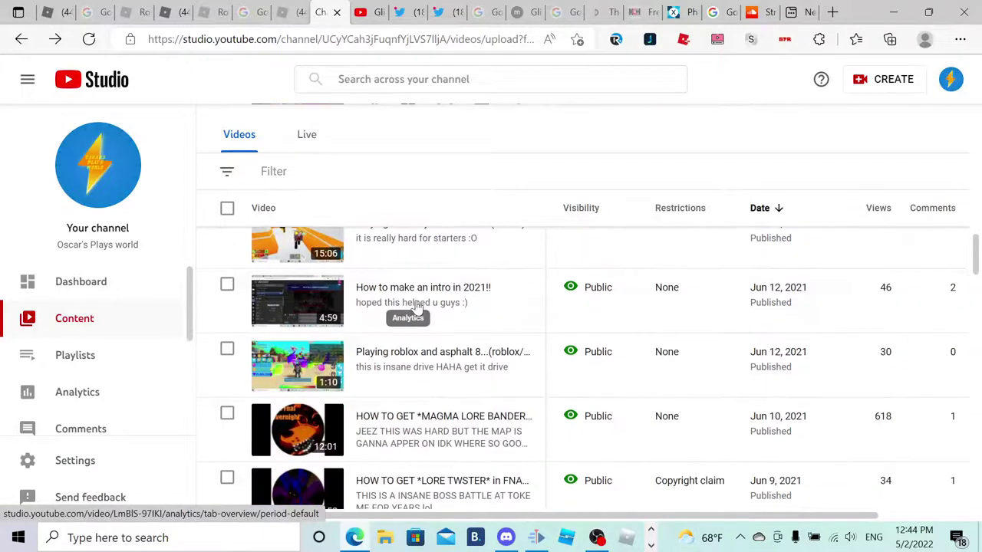
scroll(416, 307, "down", 1)
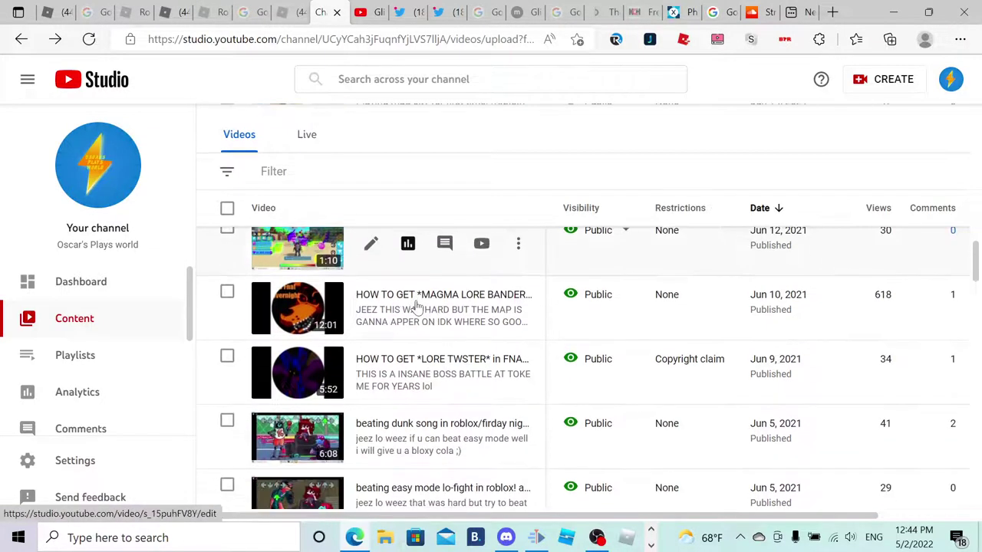
mouse_move(673, 372)
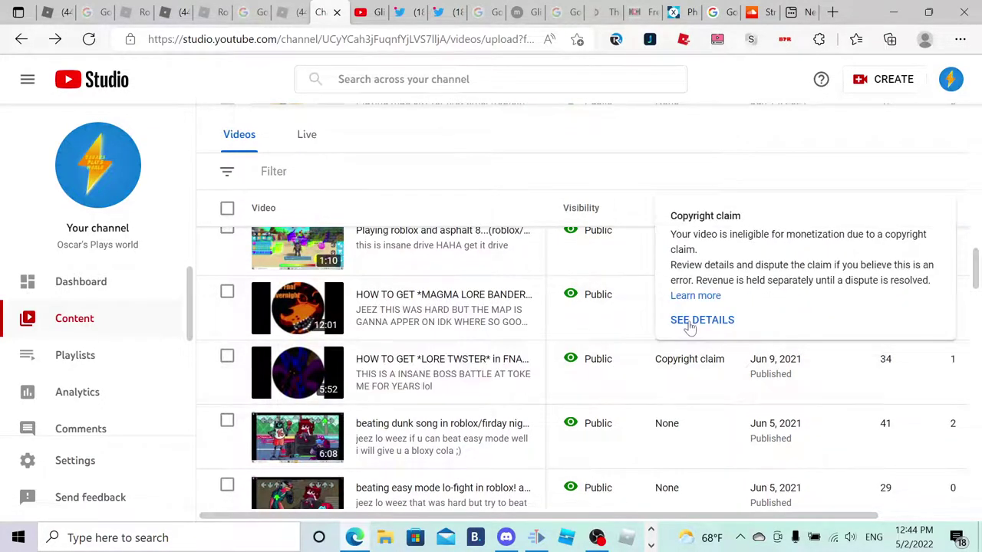
left_click(688, 323)
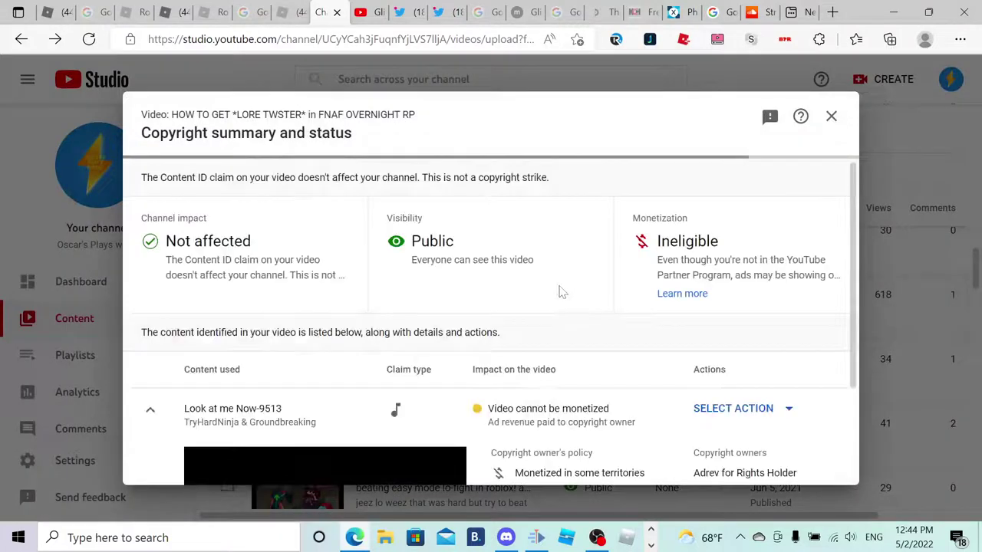
scroll(530, 284, "down", 2)
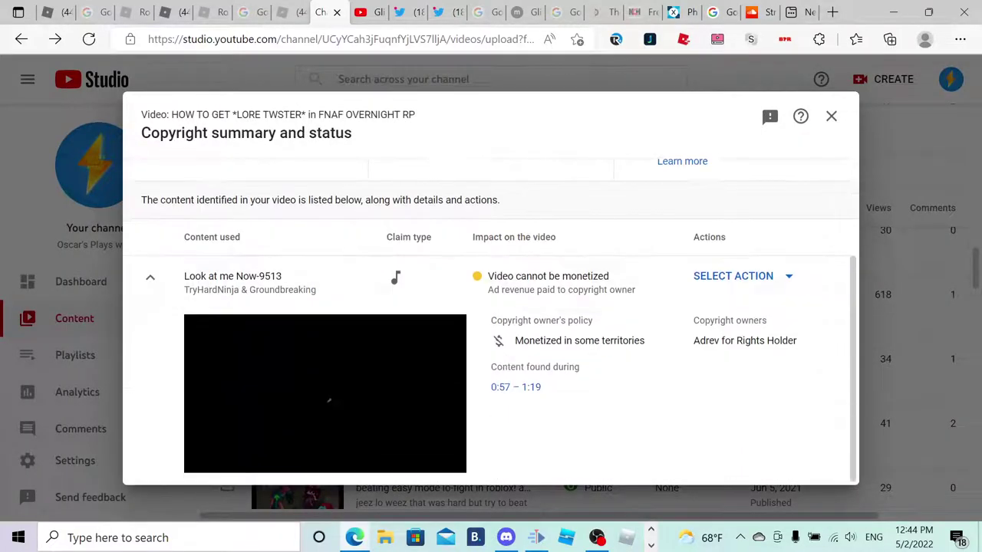
left_click(772, 286)
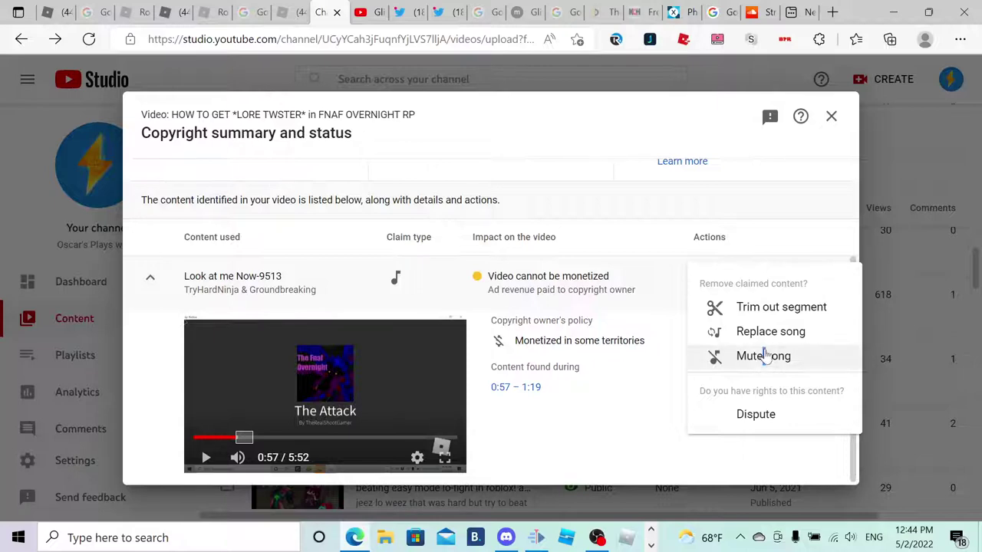
left_click(763, 357)
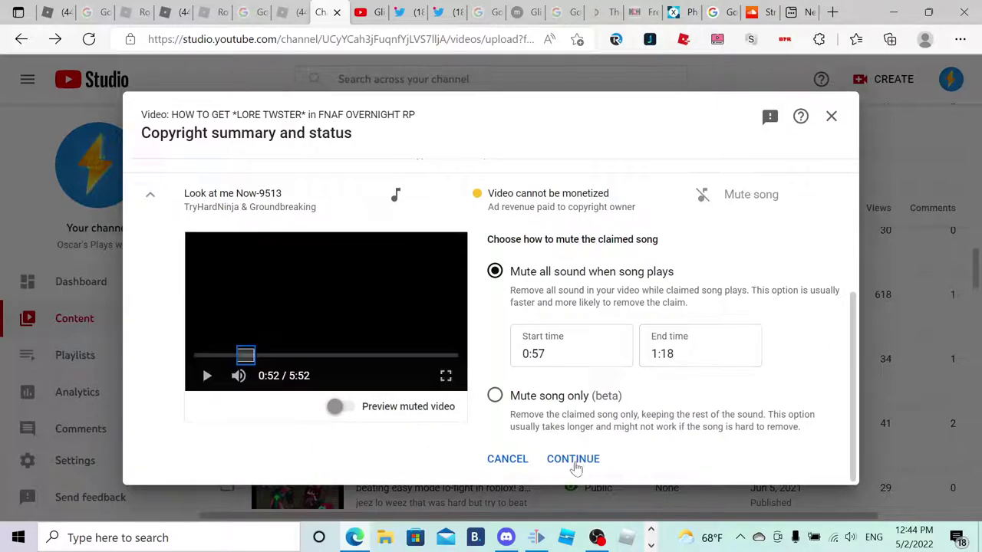
left_click(575, 459)
left_click(678, 357)
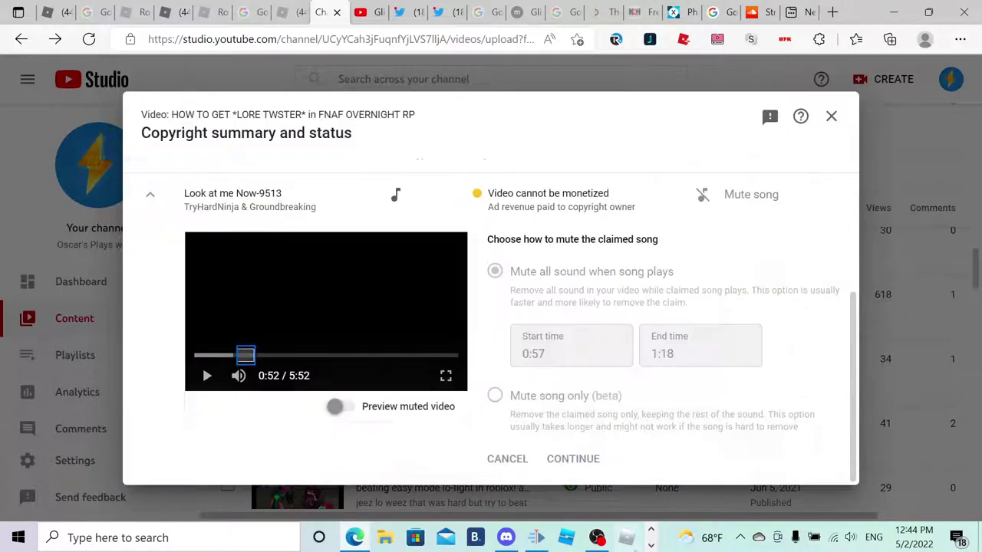
left_click(597, 537)
left_click(662, 370)
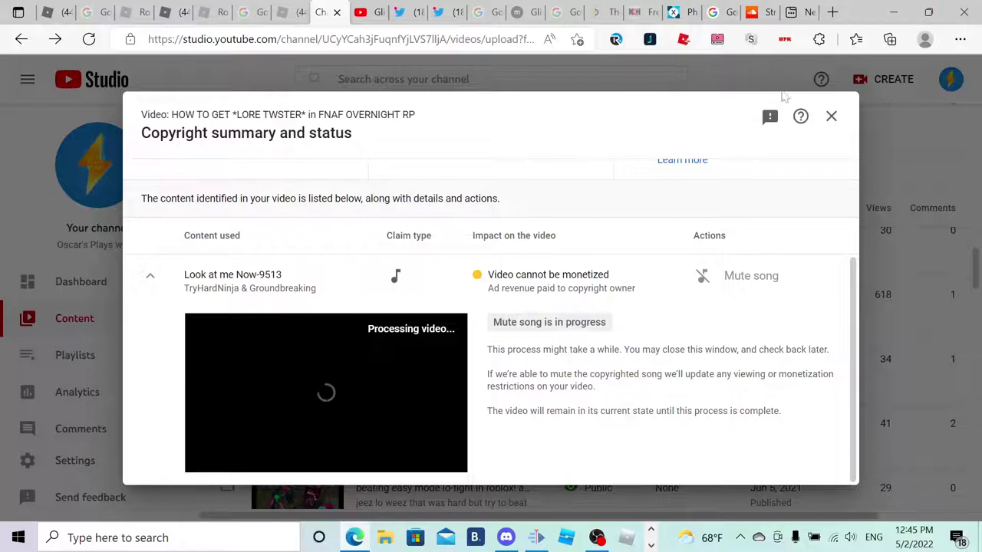
left_click(831, 115)
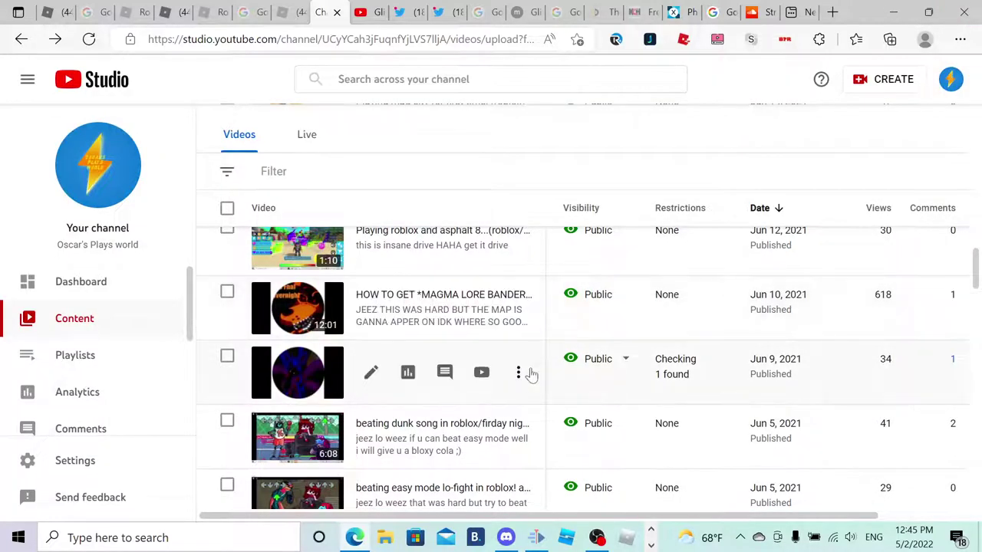
Mute all sound wherever the claimed song "Confident Of Success" plays in "showcase of lamborghini asterion in asphalt 8 (hard to get)", and close the copyright summary.
scroll(460, 351, "down", 2)
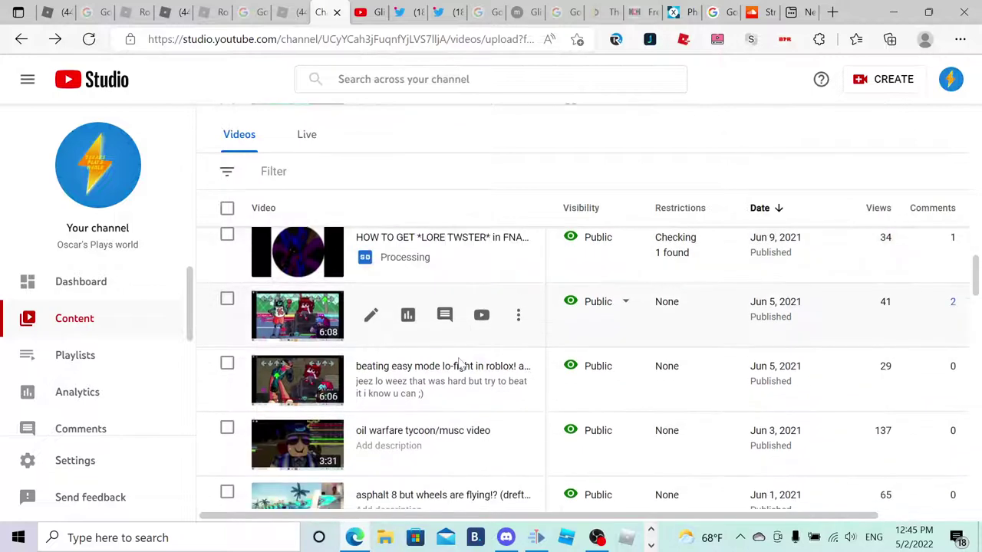
scroll(461, 352, "down", 2)
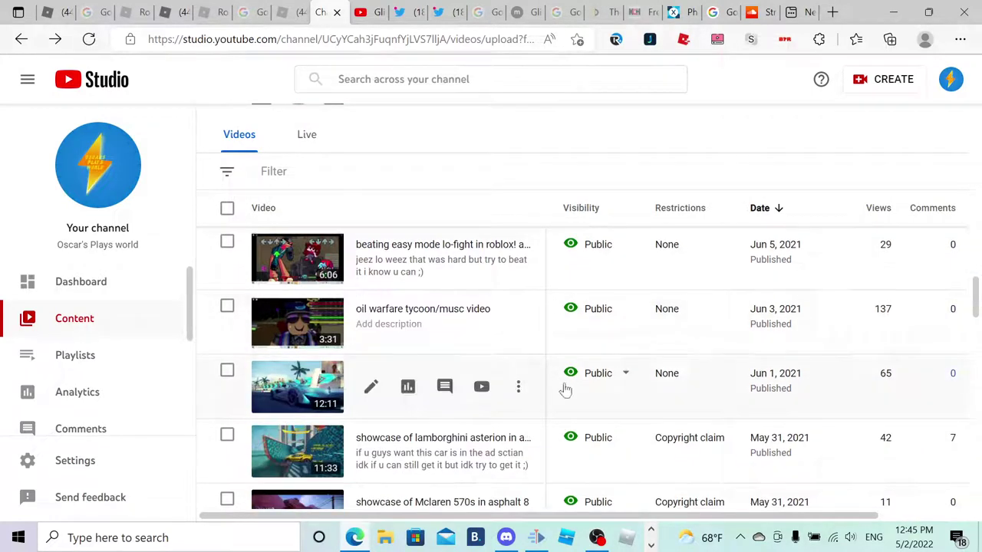
scroll(581, 391, "down", 1)
mouse_move(717, 391)
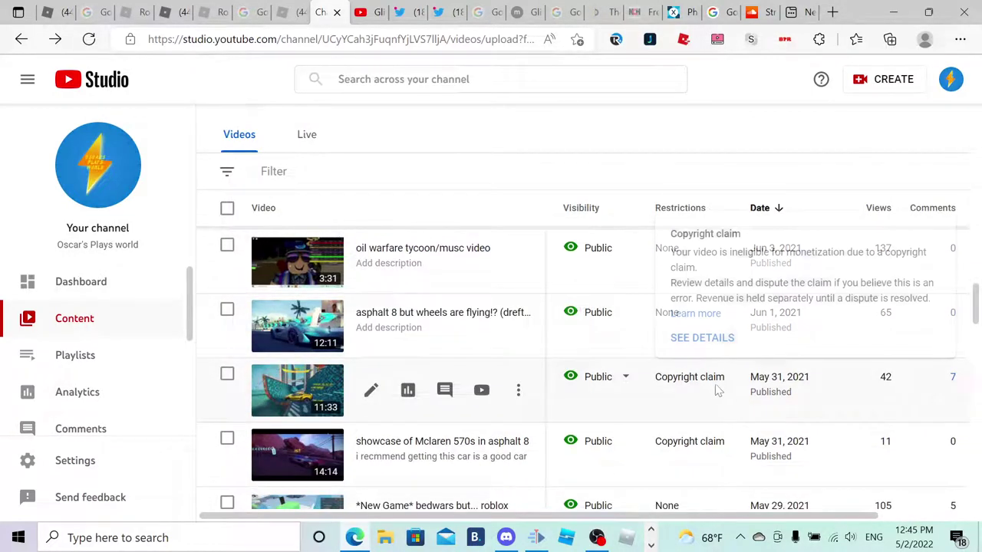
left_click(721, 343)
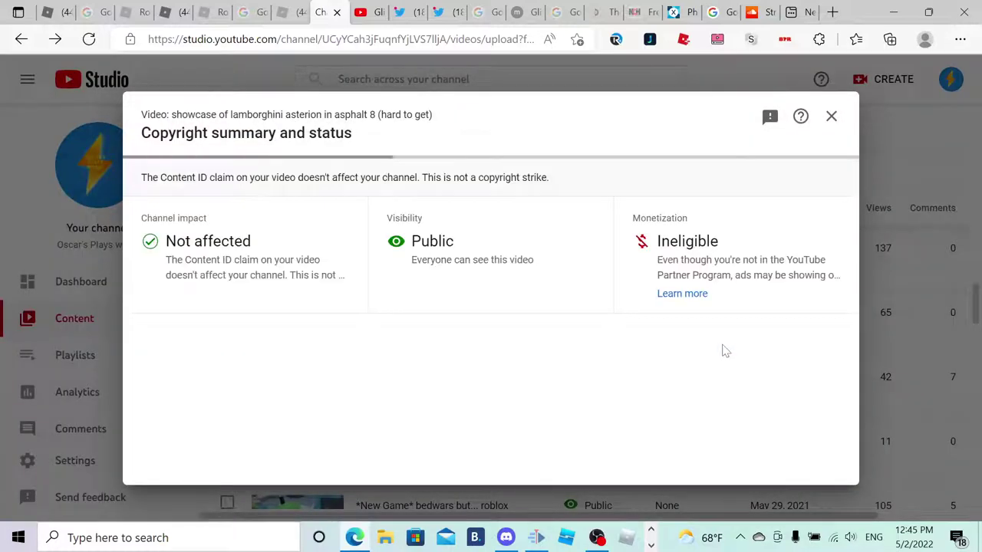
scroll(723, 348, "down", 1)
scroll(737, 323, "down", 2)
left_click(737, 278)
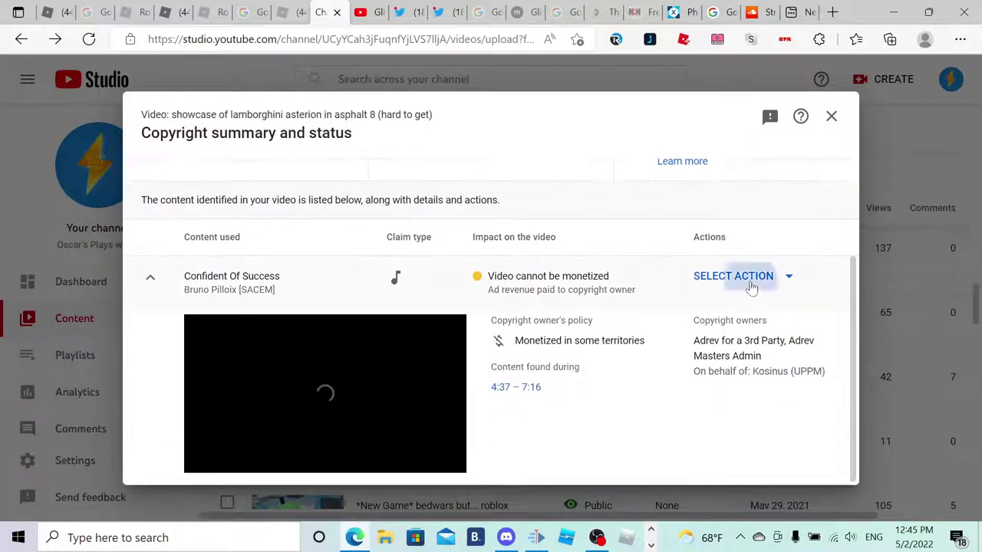
left_click(748, 356)
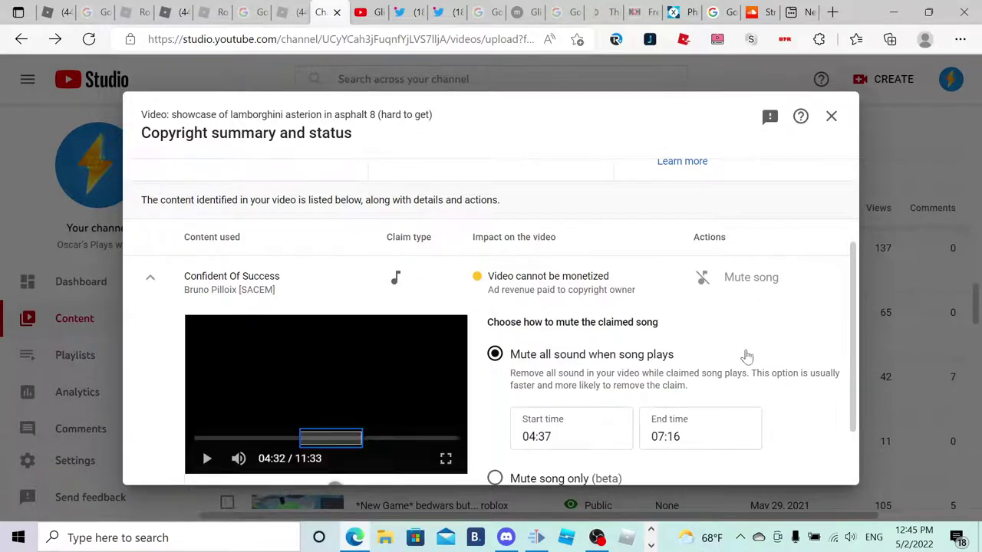
scroll(694, 388, "down", 1)
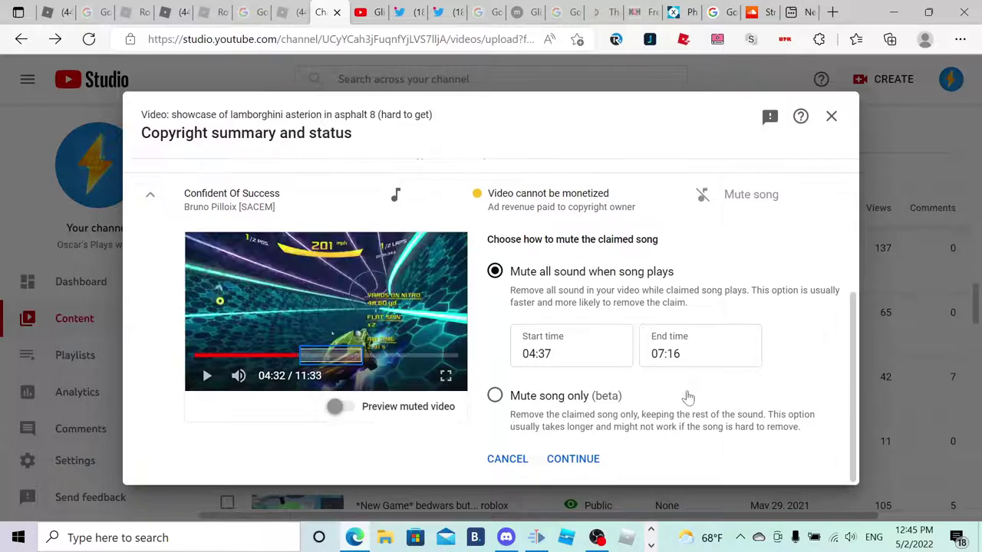
left_click(588, 459)
left_click(679, 358)
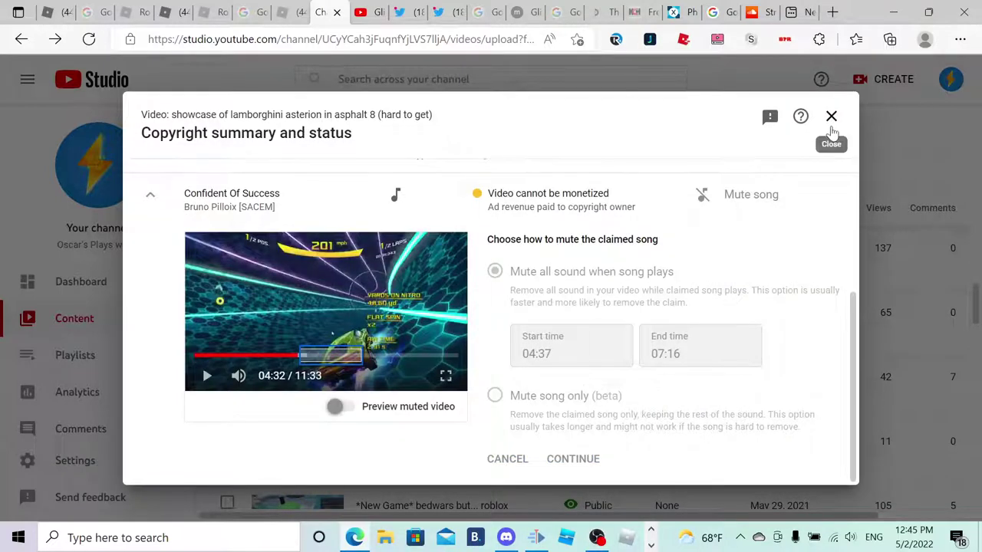
left_click(832, 117)
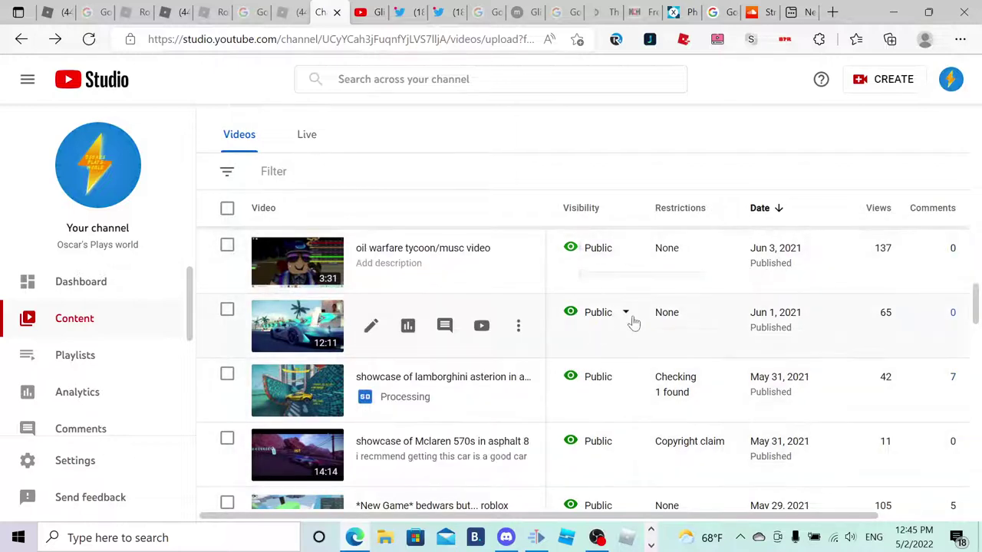
Review the copyright claims on "showcase of Mclaren 570s in asphalt 8" and permanently delete the video, acknowledging that the deletion can't be undone.
scroll(620, 390, "down", 2)
mouse_move(677, 344)
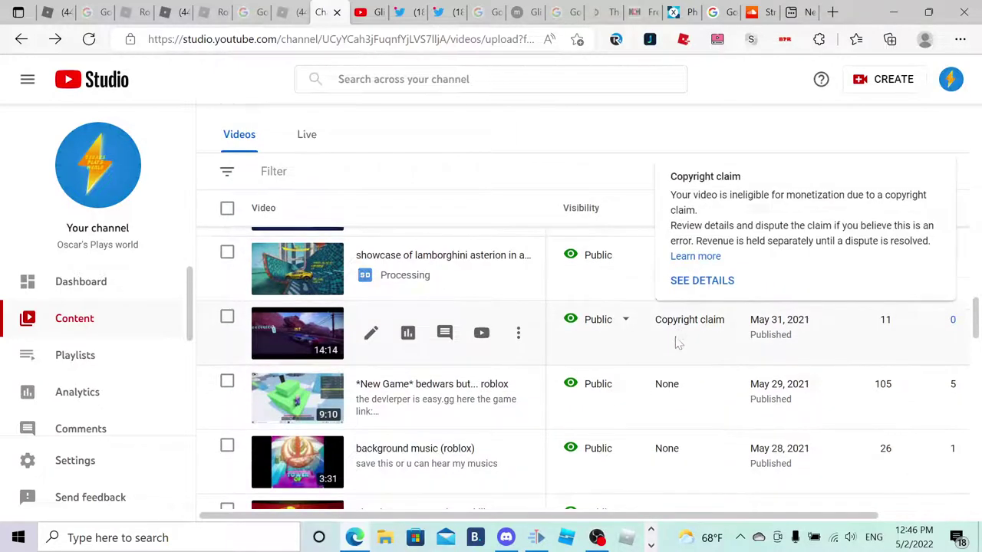
scroll(677, 344, "up", 2)
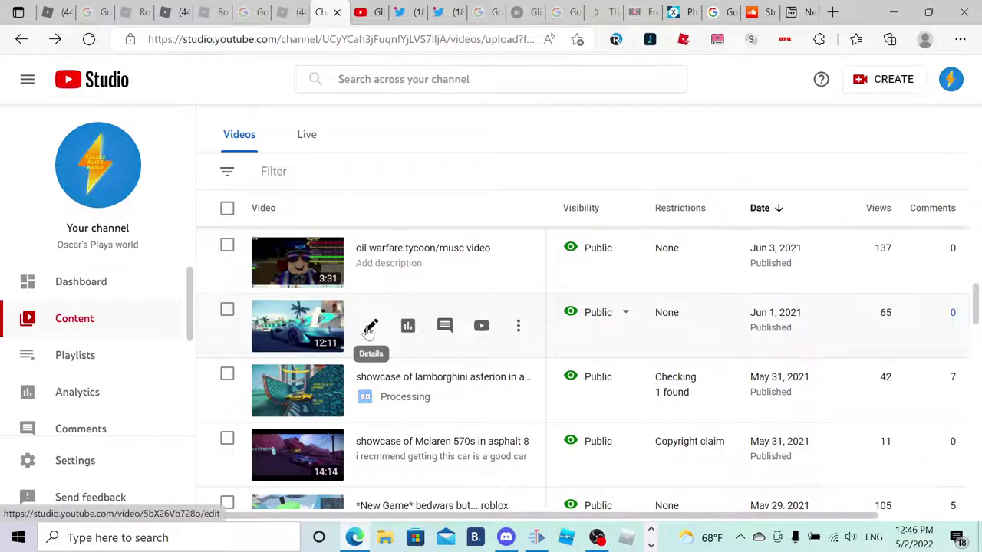
scroll(686, 368, "down", 2)
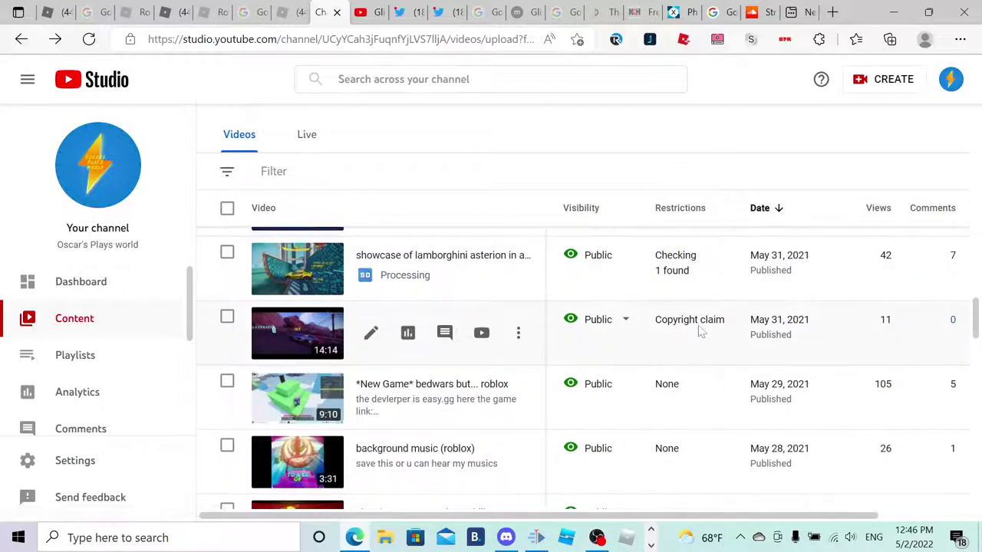
mouse_move(710, 324)
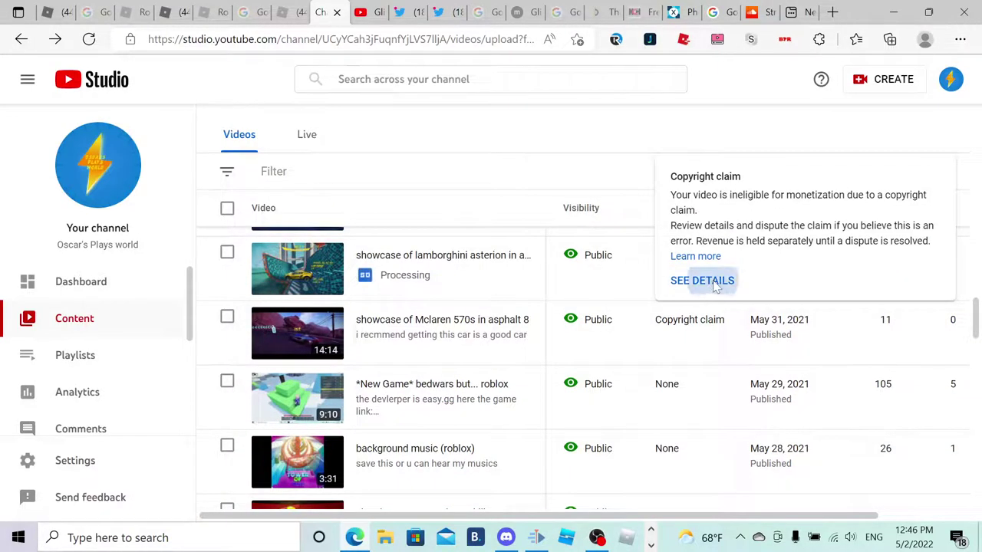
left_click(716, 285)
scroll(721, 315, "down", 1)
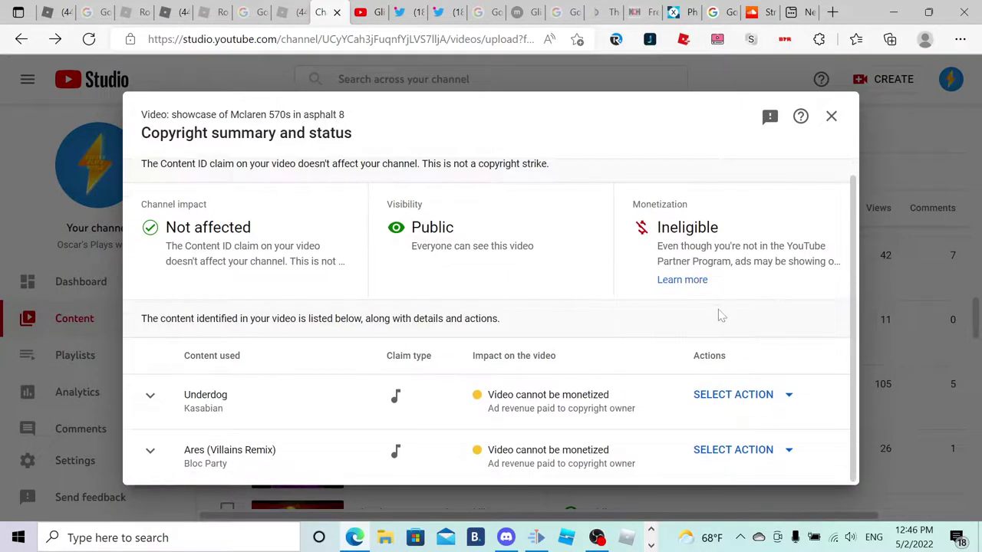
left_click(832, 116)
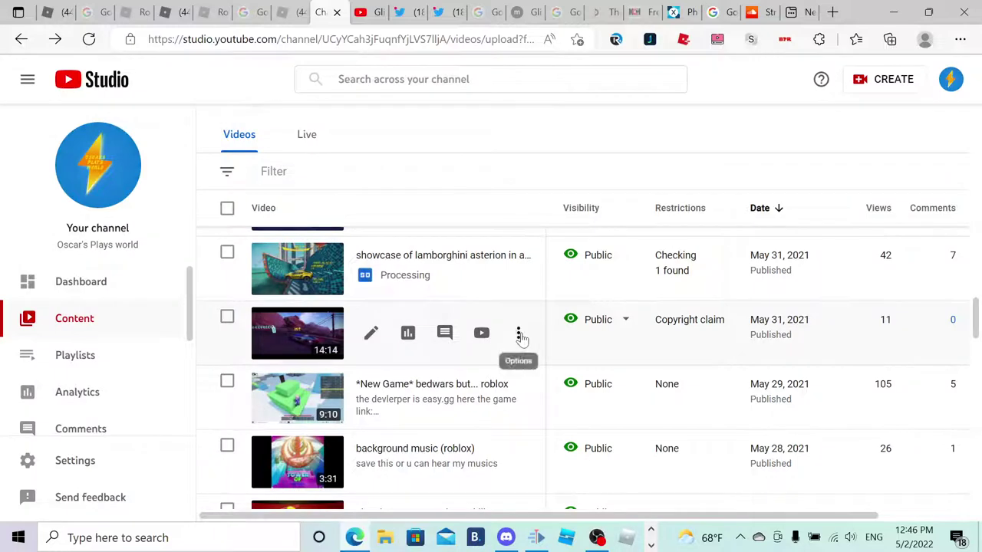
left_click(522, 335)
left_click(439, 432)
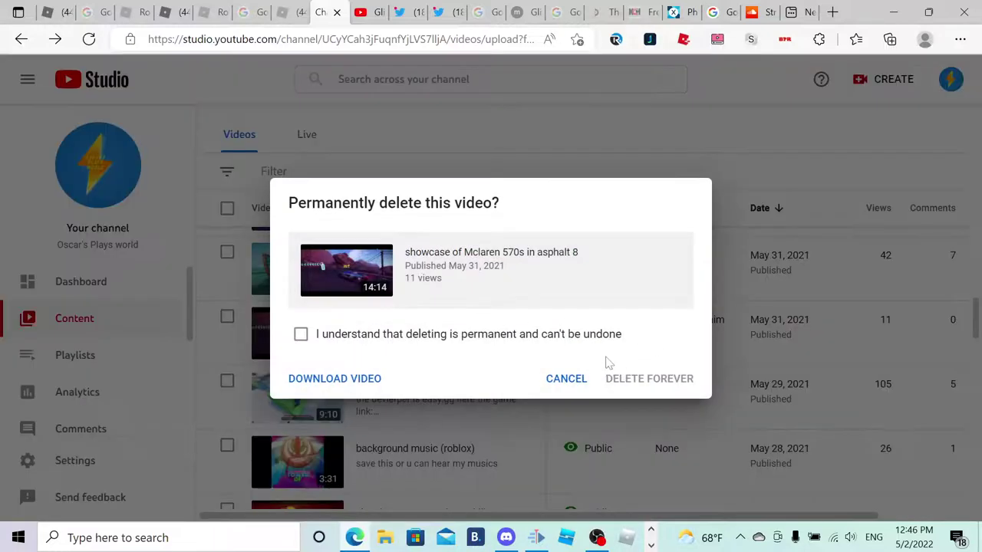
left_click(599, 335)
left_click(629, 384)
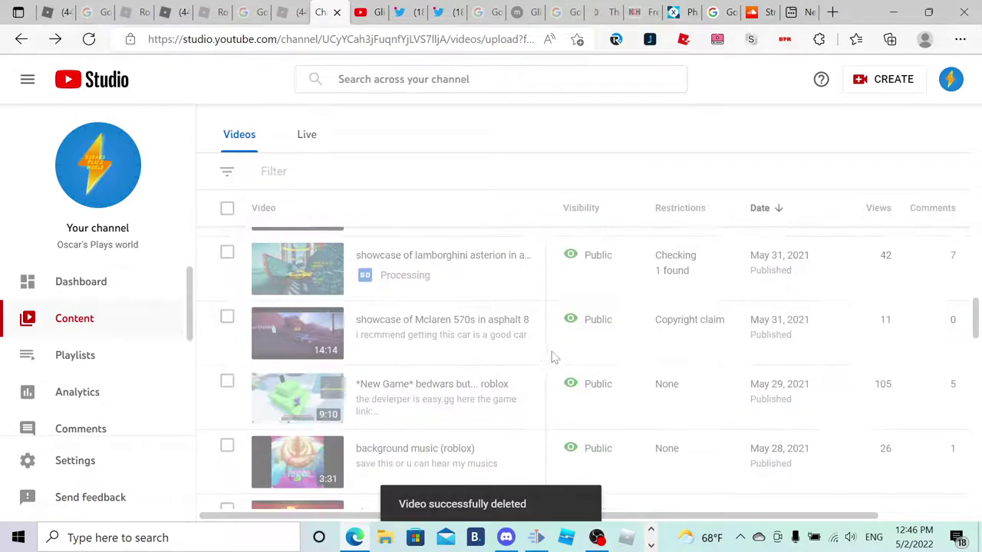
Review the copyright claims on "having a good day until we found a secret in guest world?!?!?!" and close the copyright summary.
scroll(470, 359, "down", 2)
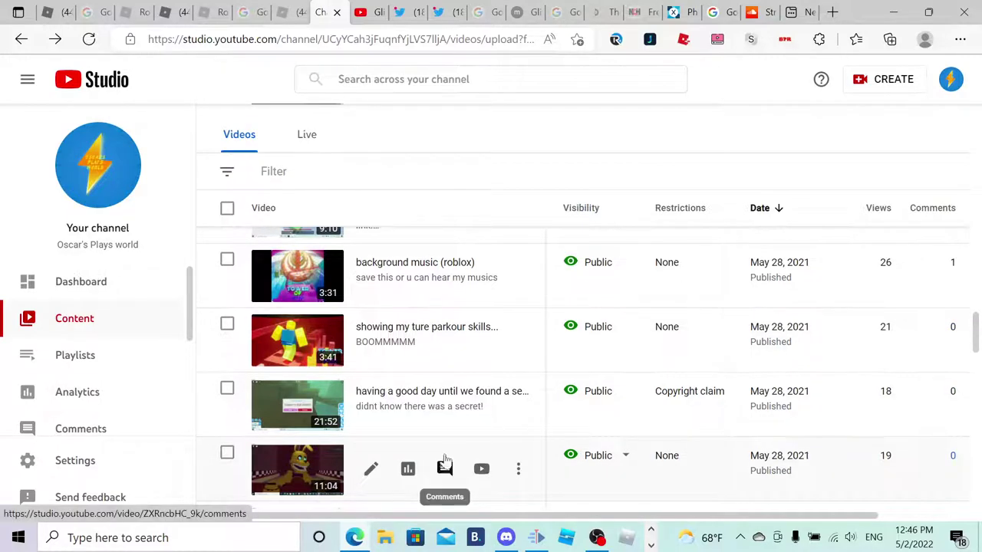
mouse_move(685, 404)
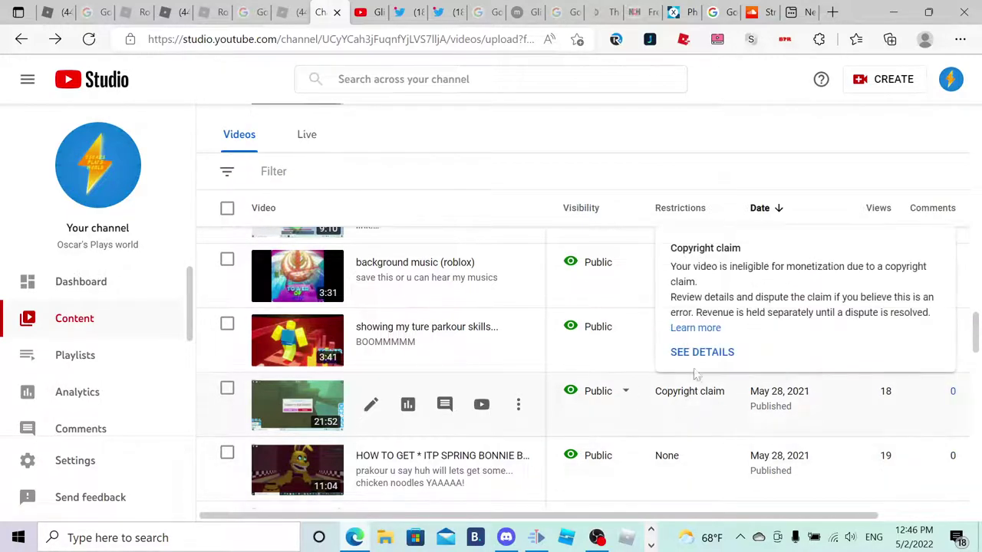
left_click(702, 351)
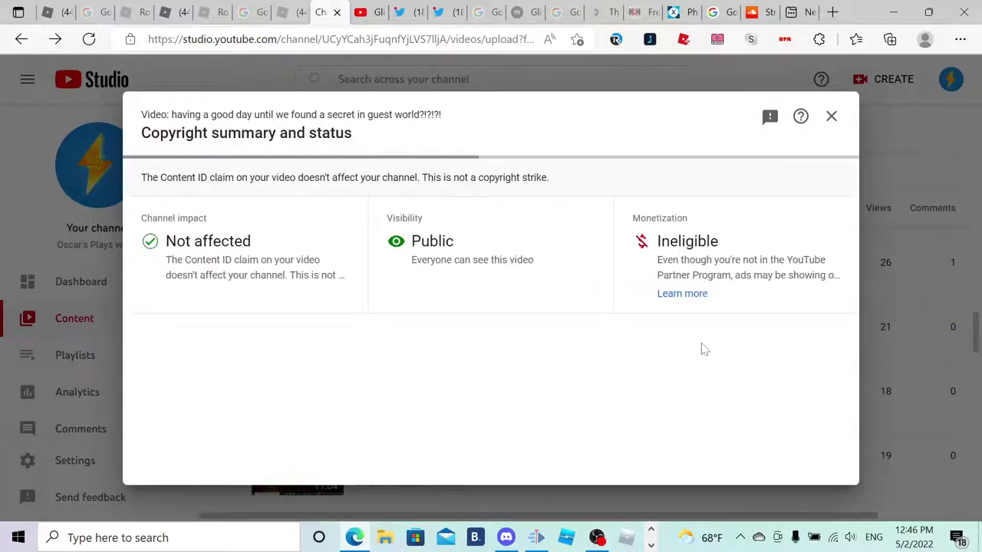
scroll(698, 349, "down", 1)
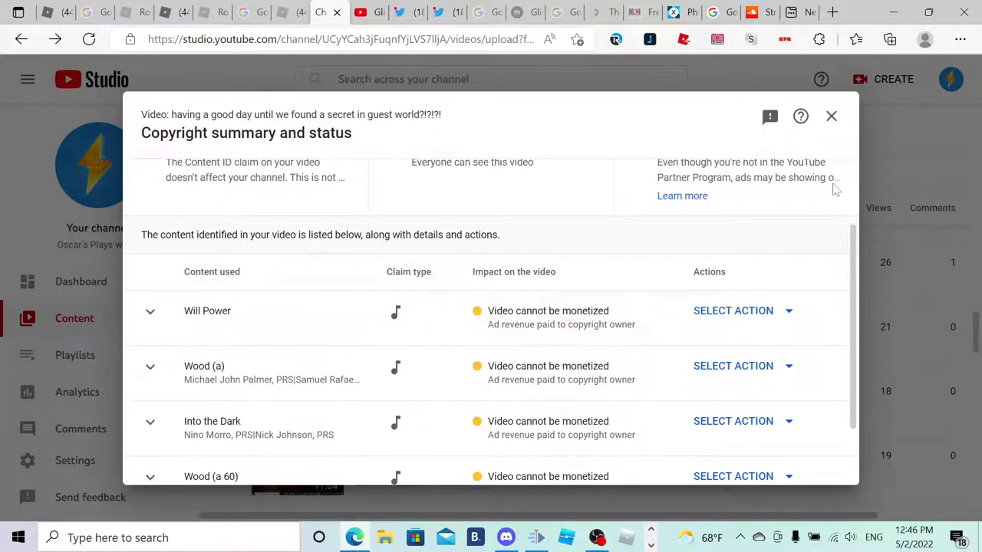
left_click(833, 115)
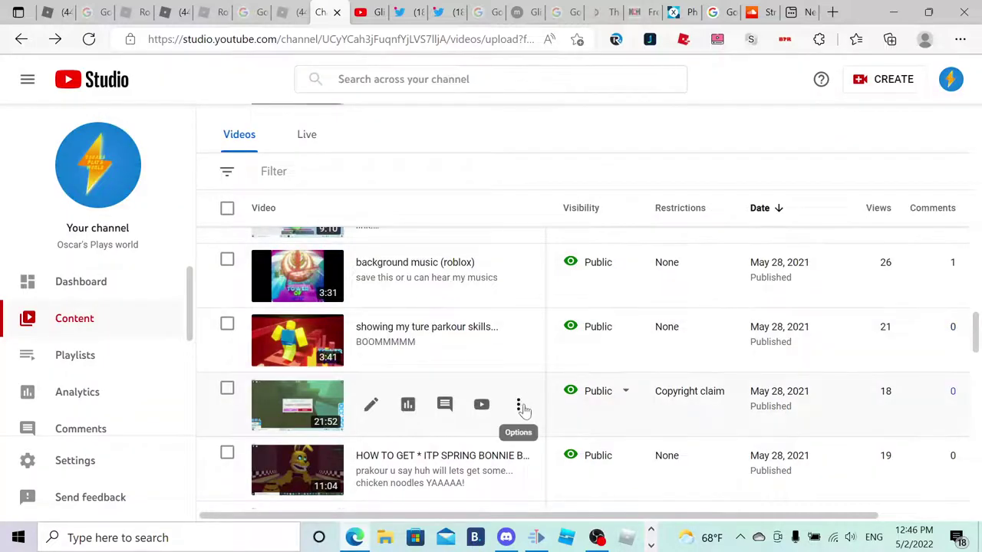
left_click(531, 404)
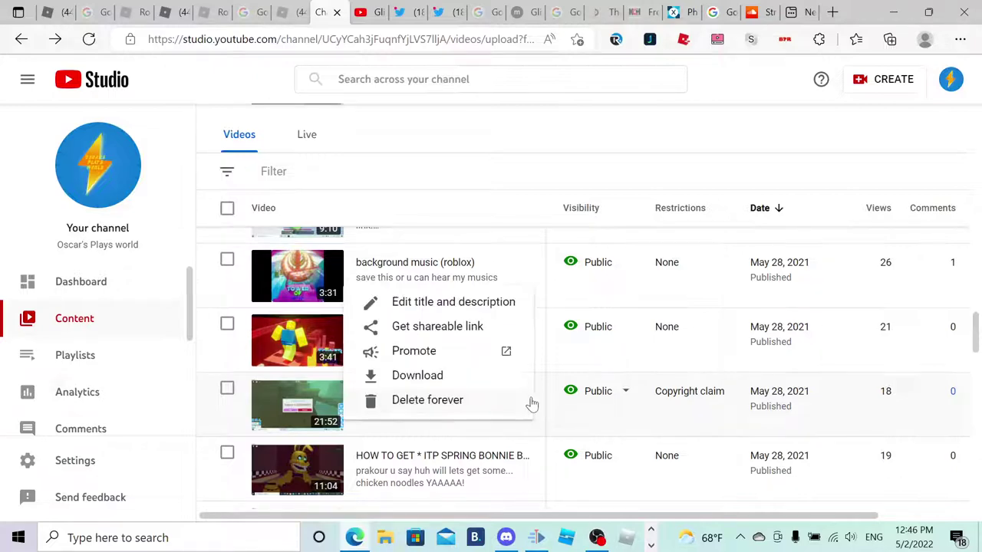
left_click(460, 400)
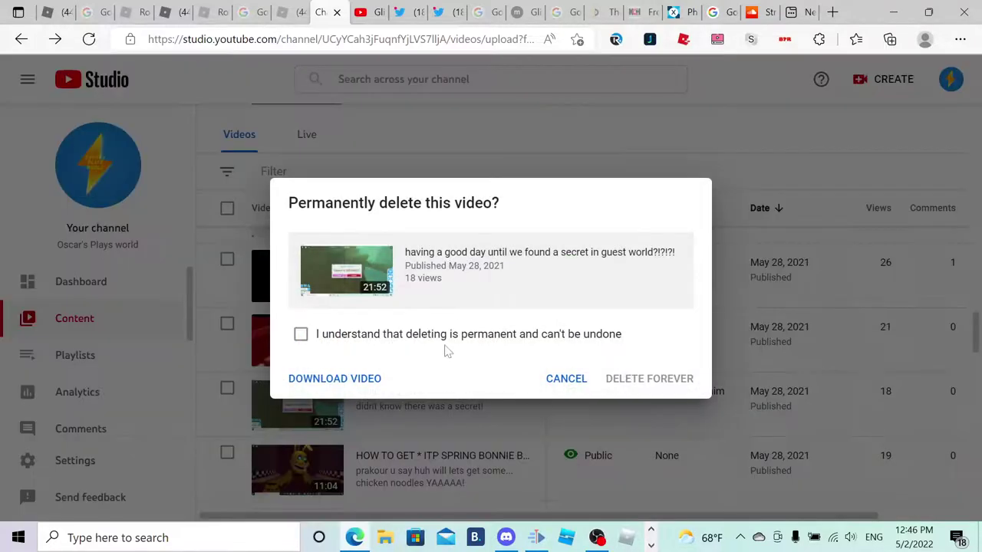
left_click(449, 339)
left_click(470, 337)
left_click(469, 338)
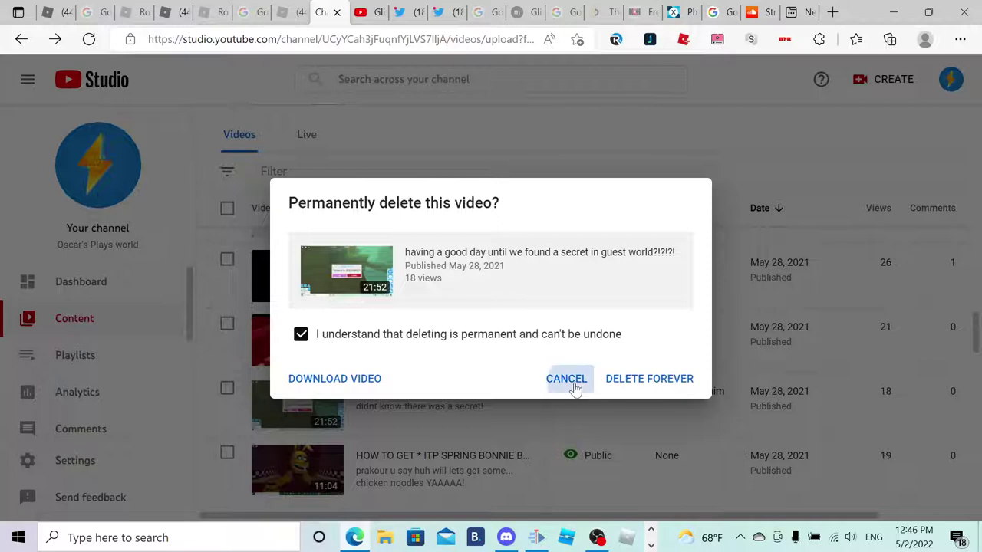
left_click(574, 388)
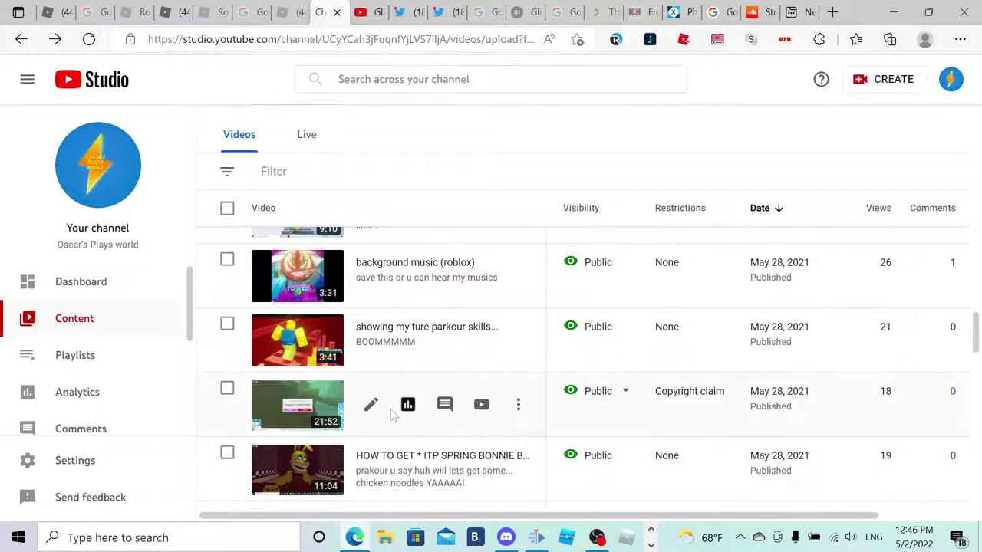
Permanently delete the video "having a good day until we found a secret in guest world?!?!?!", acknowledging that the deletion can't be undone.
left_click(518, 412)
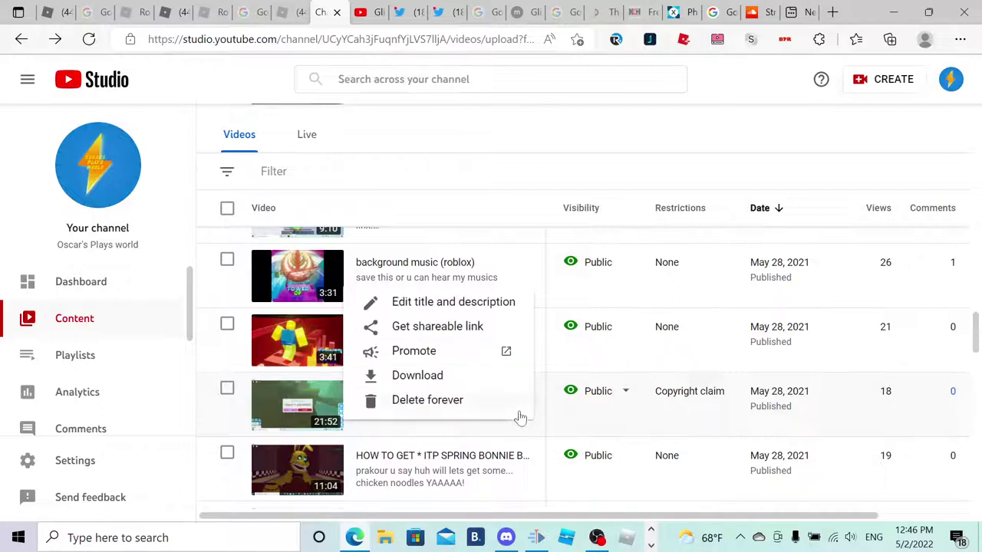
left_click(491, 402)
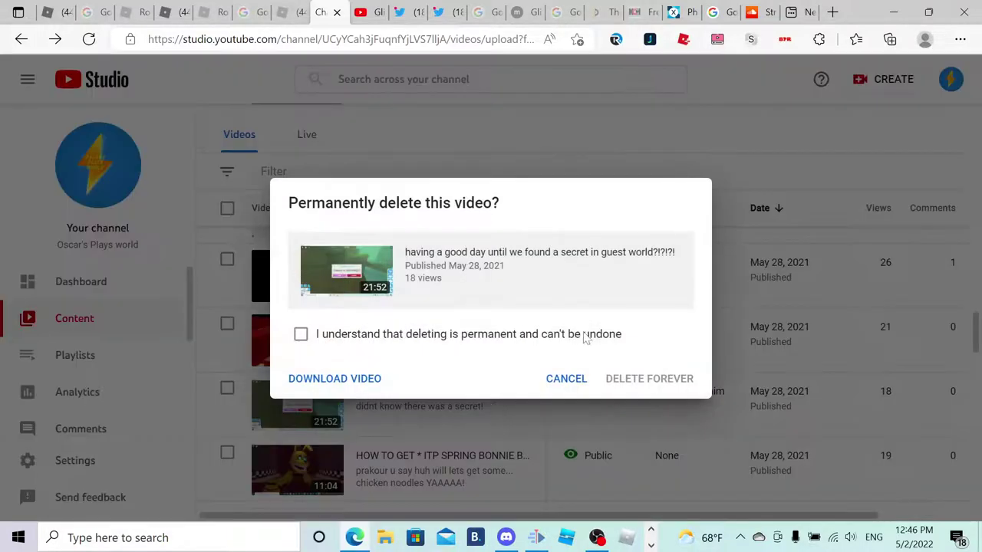
left_click(586, 336)
left_click(626, 379)
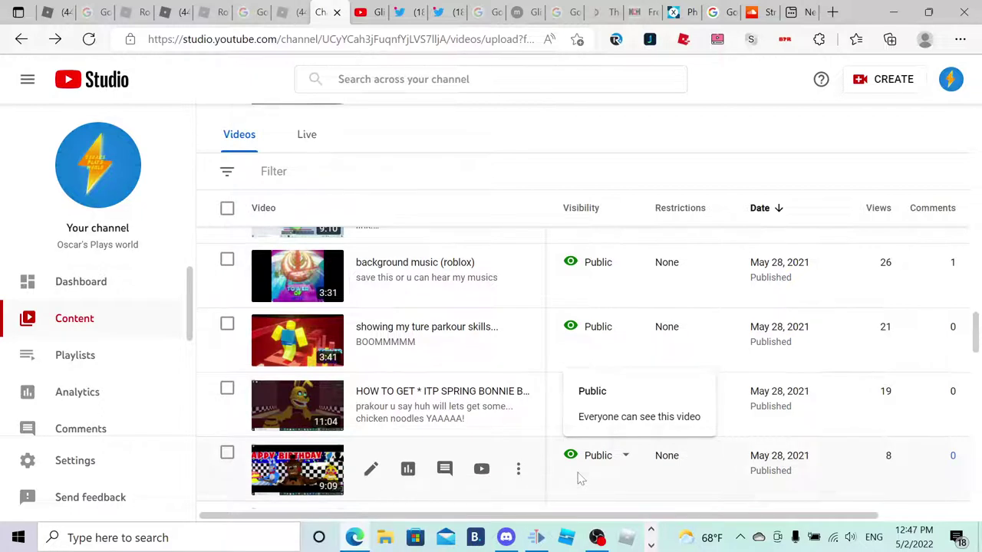
Mute all sound wherever the claimed "IN THE HEIGHTS - Trailer #3 (2021)" plays in "new event... but not for boys...", and close the copyright summary.
scroll(581, 478, "down", 1)
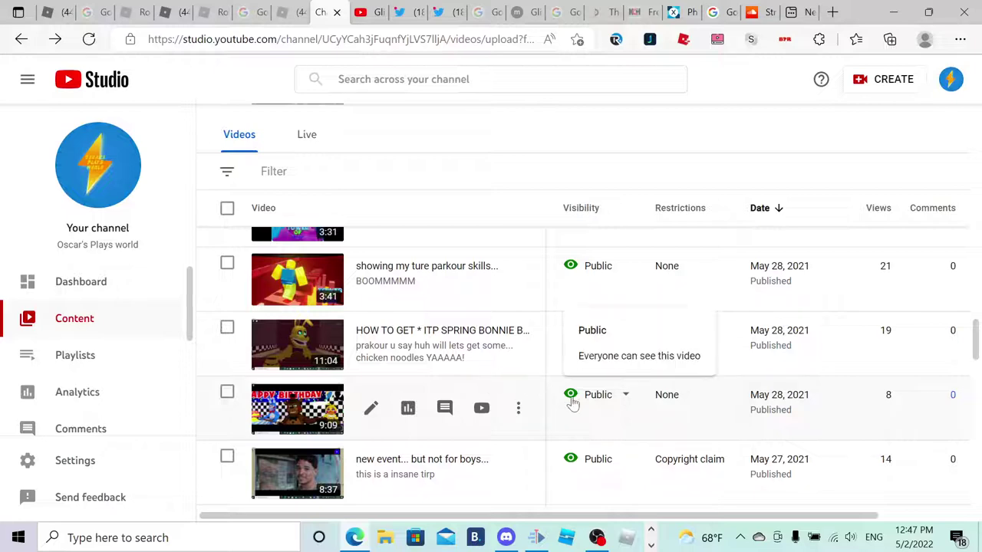
scroll(574, 401, "down", 1)
scroll(614, 415, "down", 1)
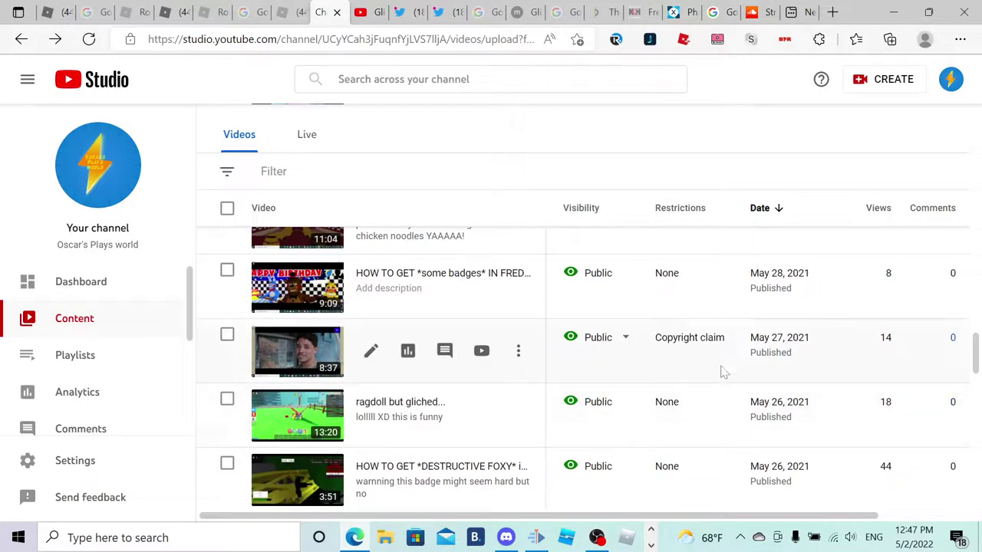
mouse_move(686, 339)
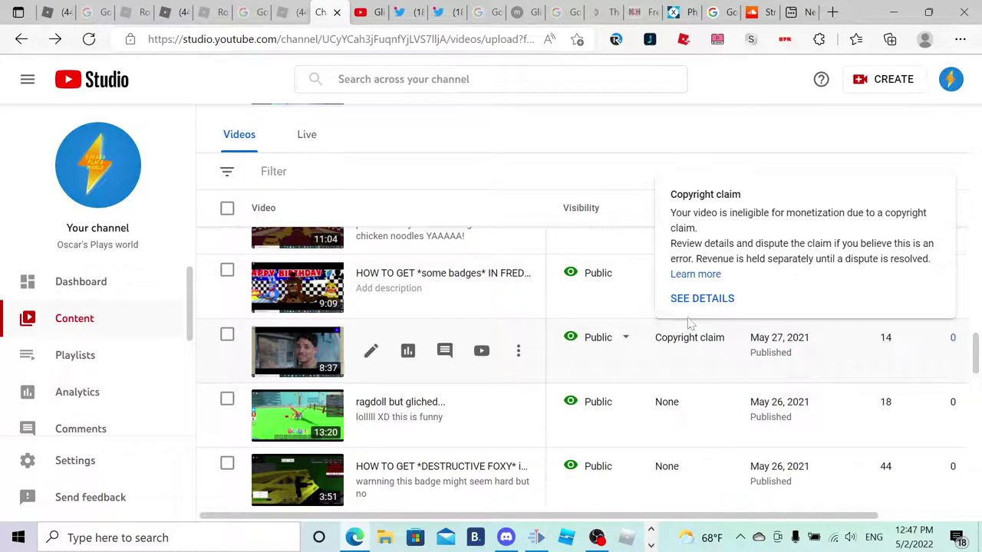
left_click(683, 300)
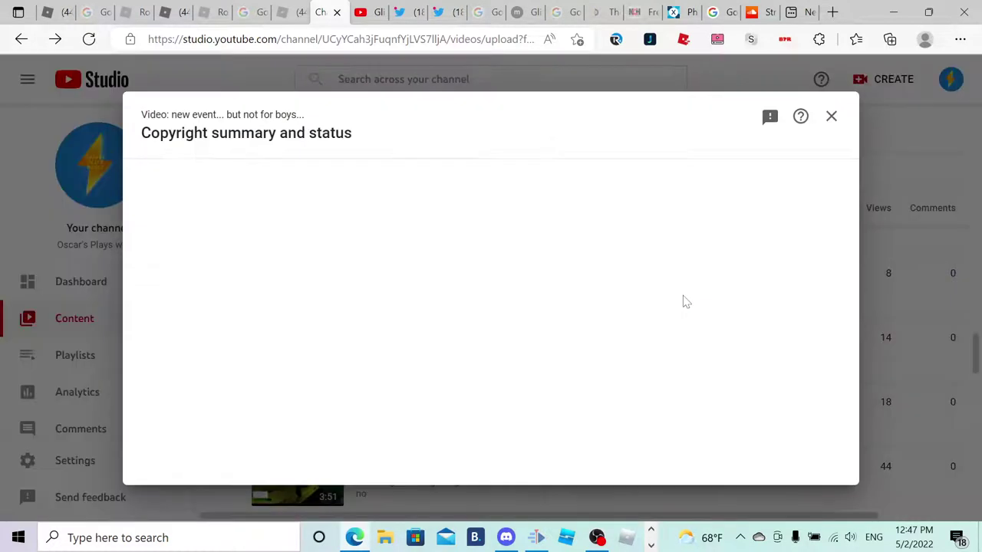
scroll(588, 287, "down", 3)
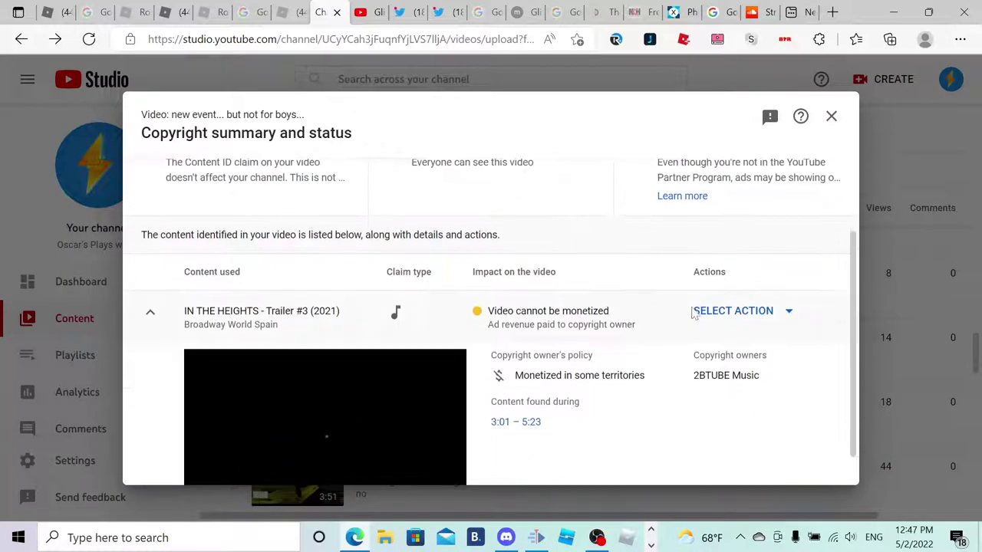
left_click(733, 283)
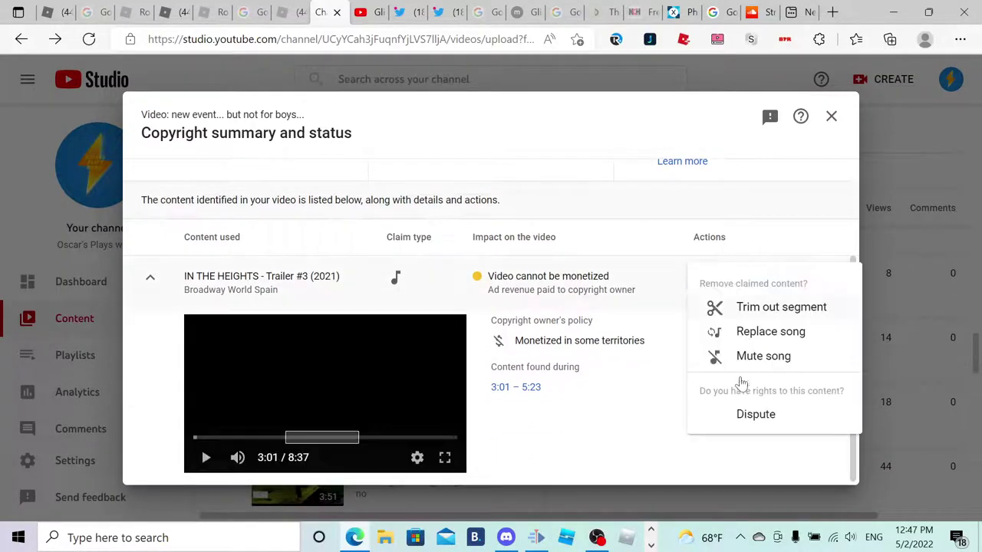
left_click(744, 357)
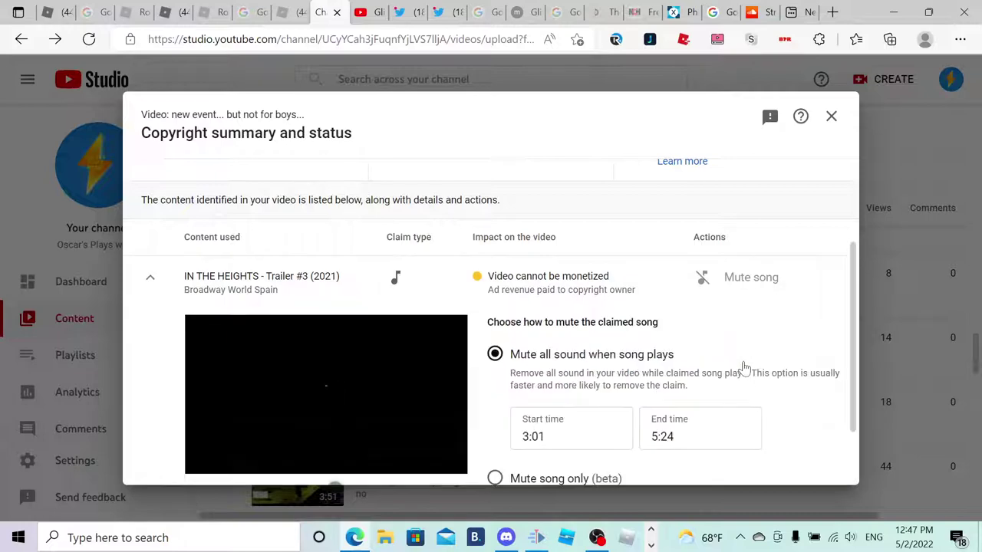
scroll(502, 380, "down", 1)
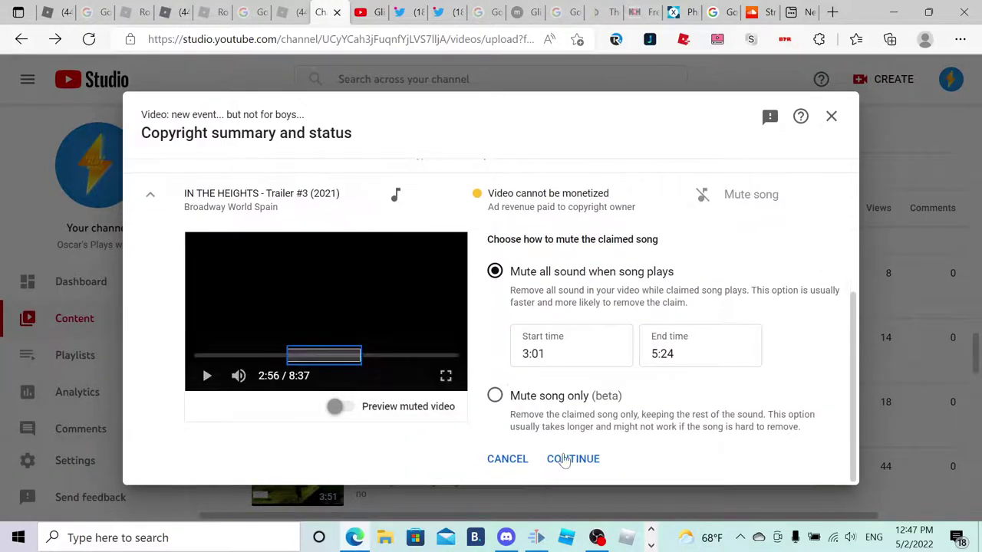
left_click(568, 458)
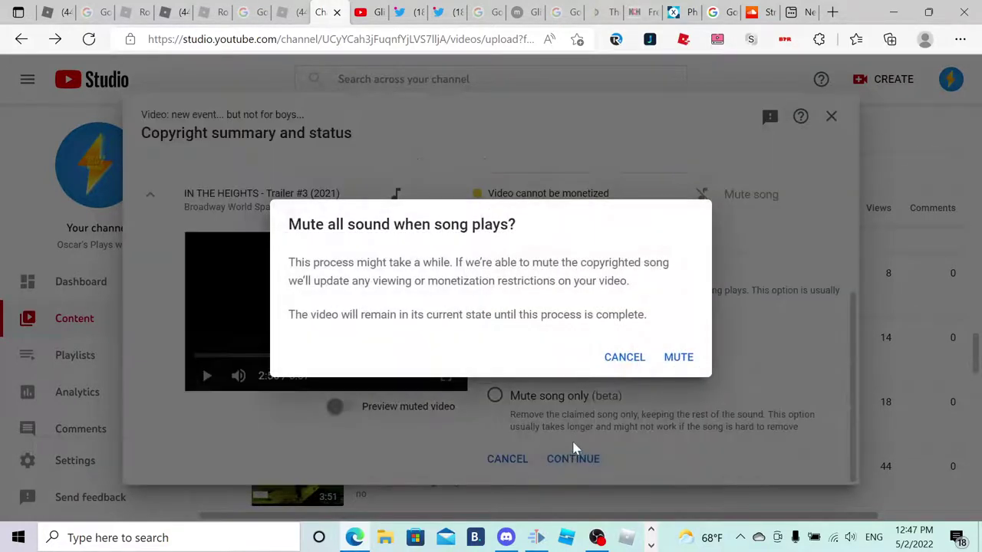
left_click(681, 358)
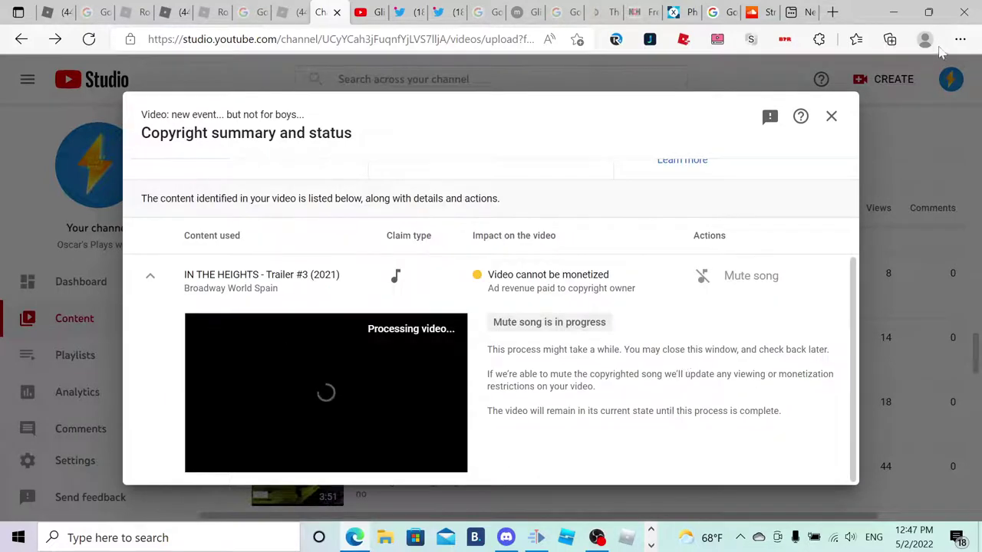
left_click(832, 117)
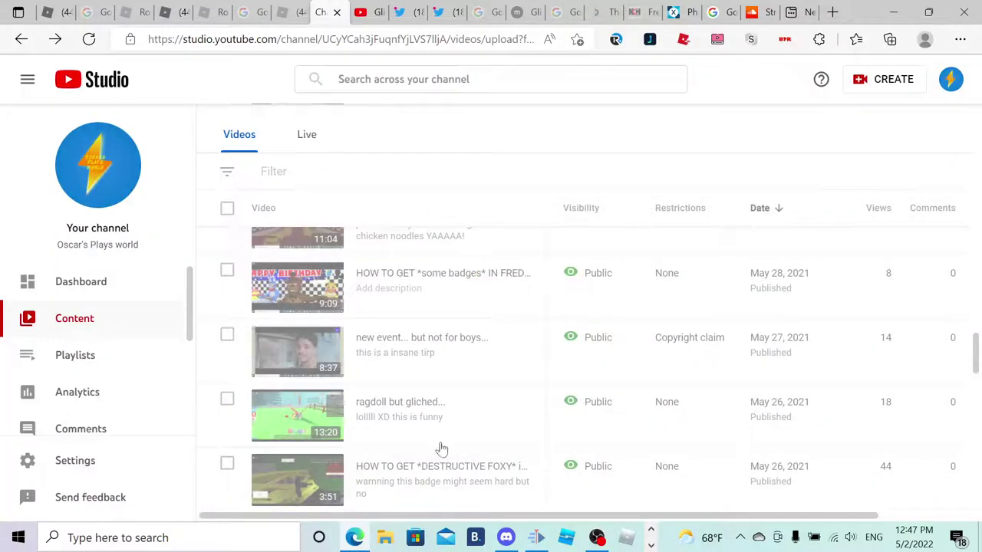
Look through the older uploads in the video list for further videos restricted by a copyright claim.
mouse_move(442, 448)
scroll(475, 407, "down", 2)
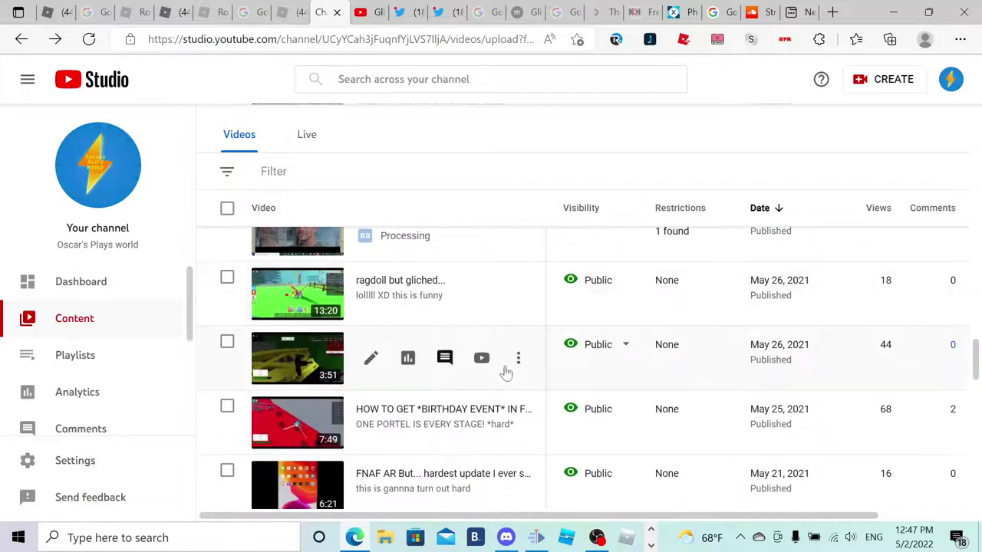
scroll(520, 345, "up", 1)
scroll(519, 344, "down", 1)
scroll(520, 344, "down", 7)
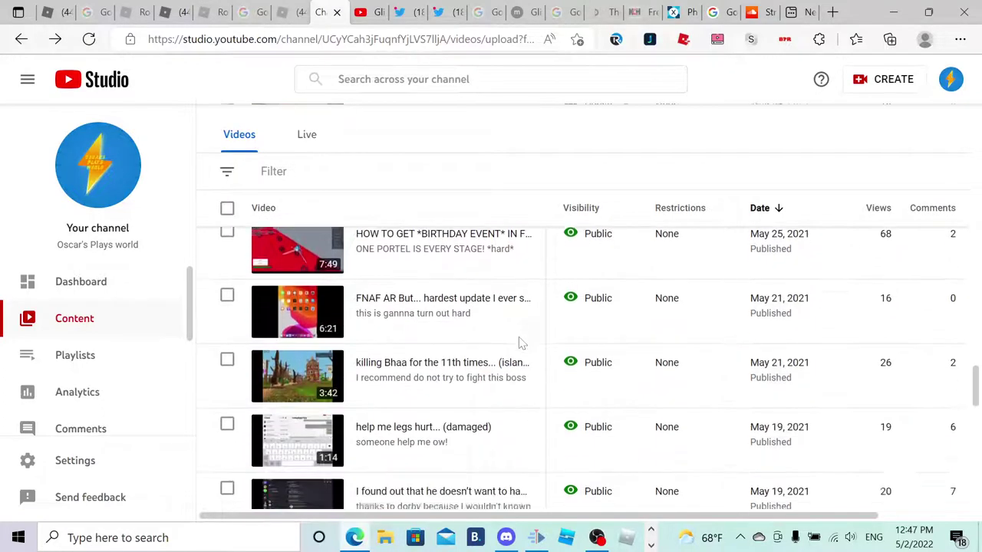
scroll(519, 346, "down", 4)
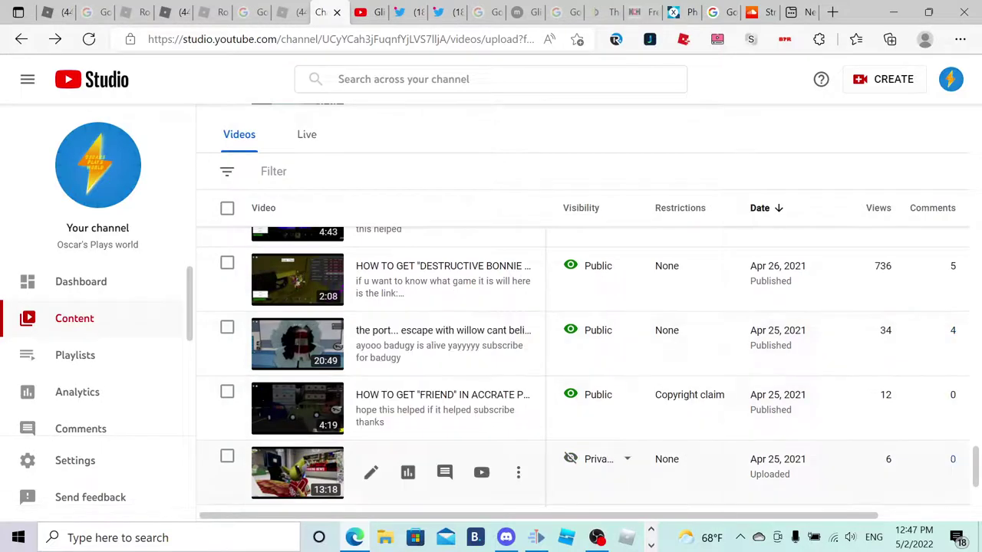
mouse_move(693, 417)
scroll(692, 414, "down", 1)
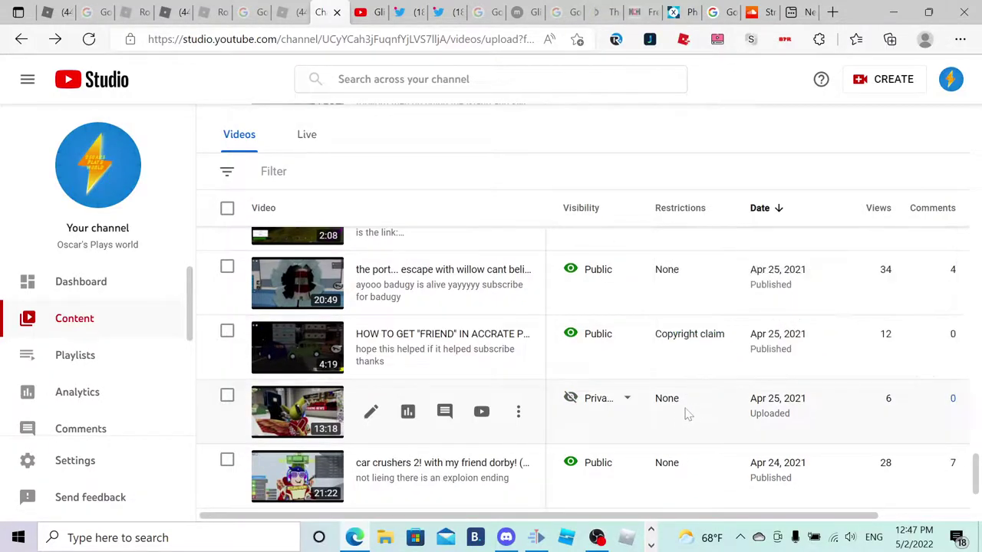
mouse_move(601, 409)
scroll(600, 409, "up", 1)
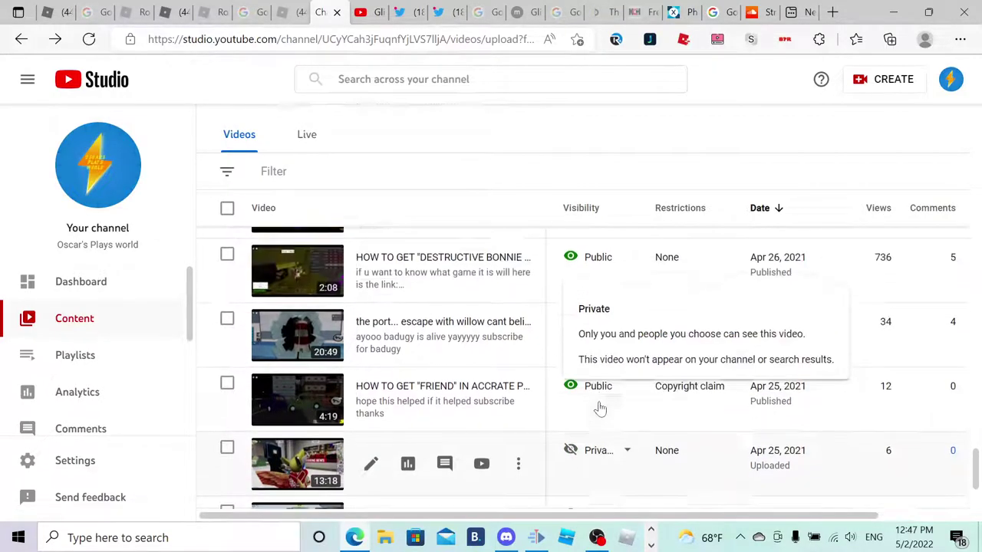
scroll(600, 409, "down", 1)
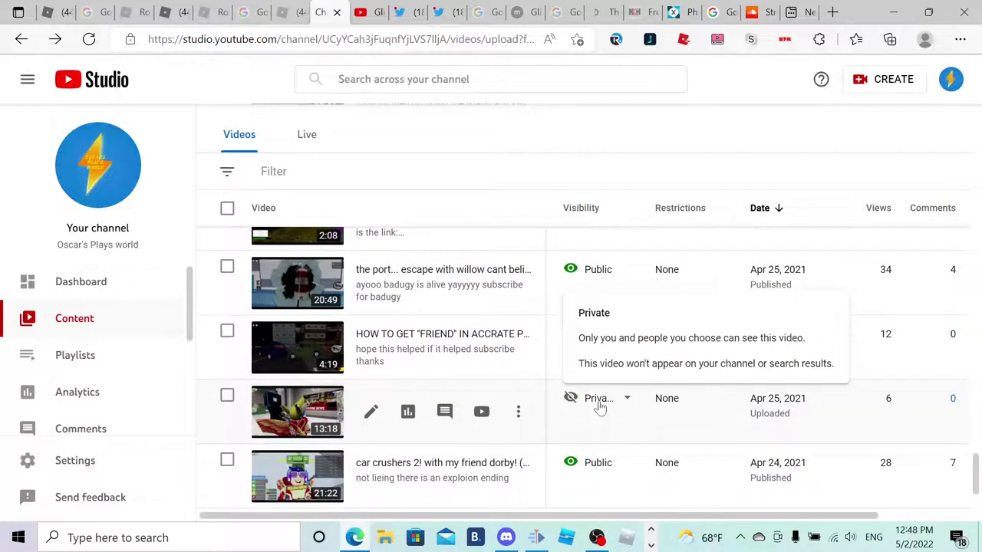
mouse_move(587, 470)
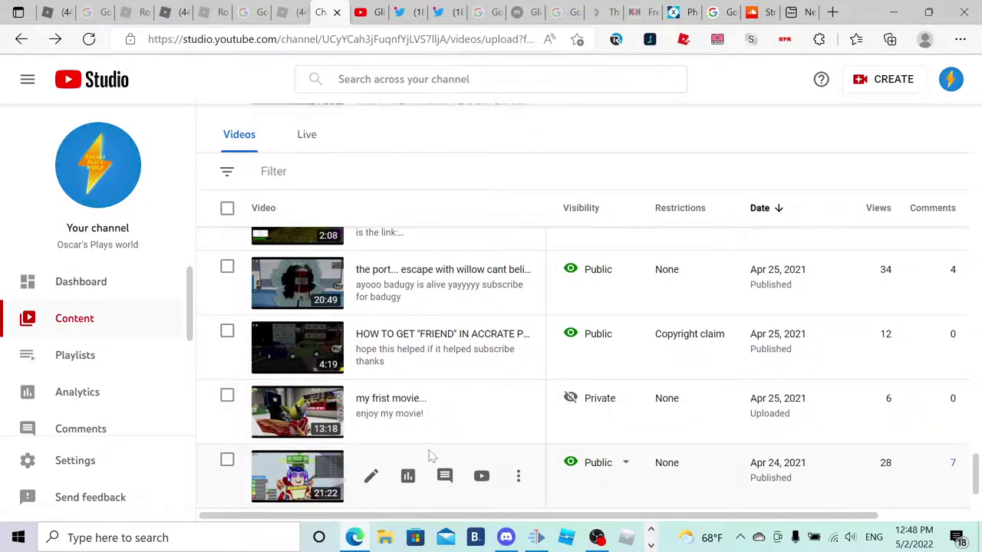
scroll(429, 455, "up", 1)
scroll(428, 456, "down", 1)
scroll(426, 467, "up", 1)
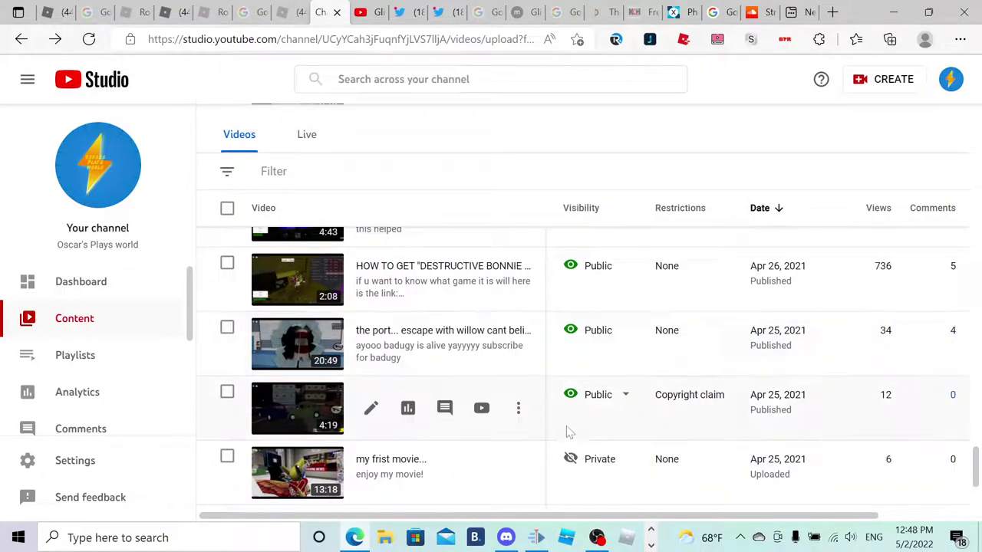
scroll(565, 420, "down", 1)
Open the copyright details of "HOW TO GET "FRIEND" IN ACCRATE PIGGY RP!" and play part of the claimed segment.
mouse_move(709, 357)
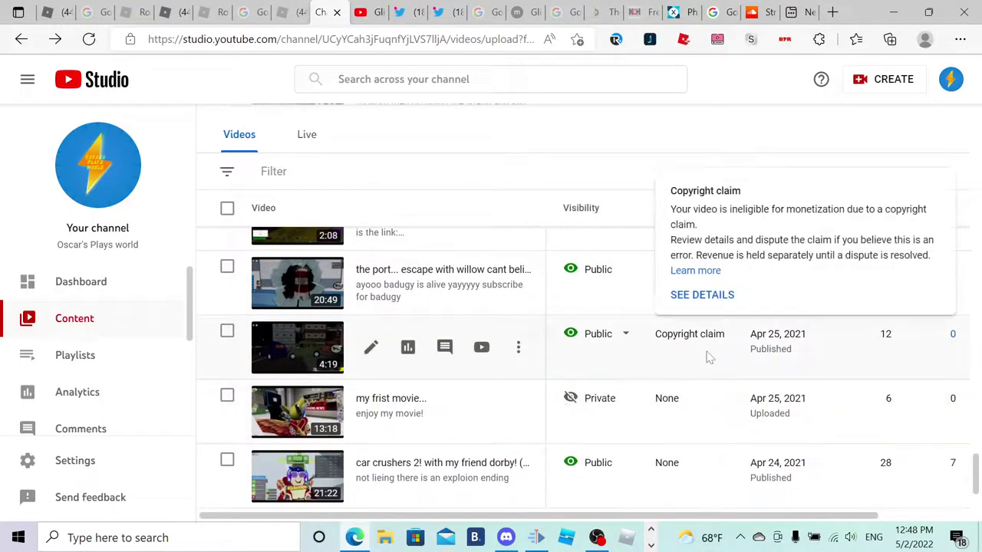
left_click(688, 300)
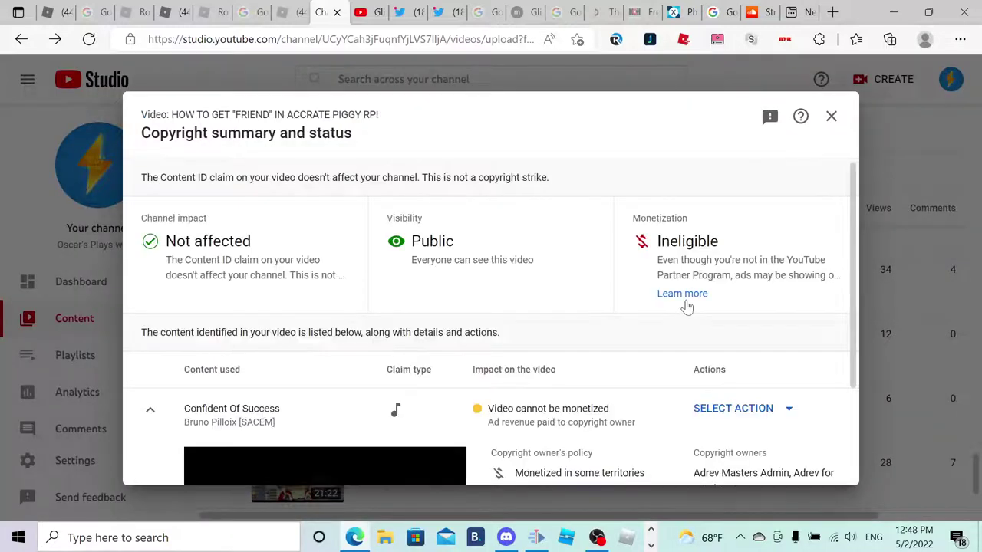
scroll(728, 287, "down", 2)
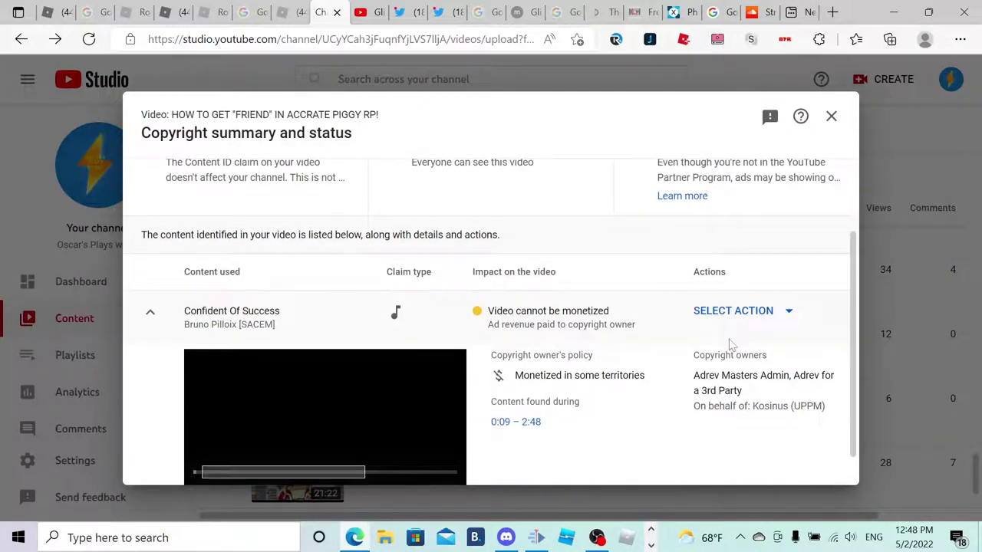
scroll(397, 380, "down", 1)
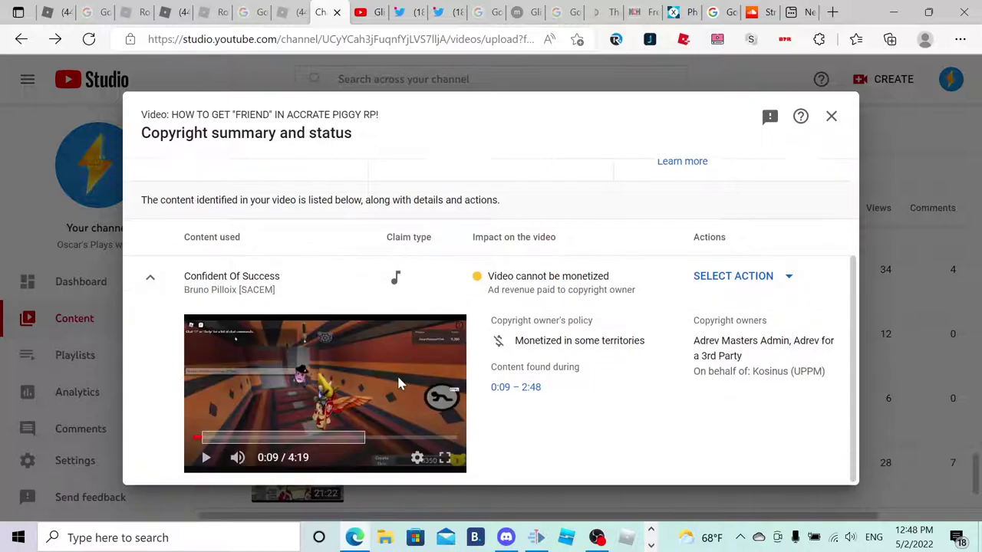
left_click(208, 458)
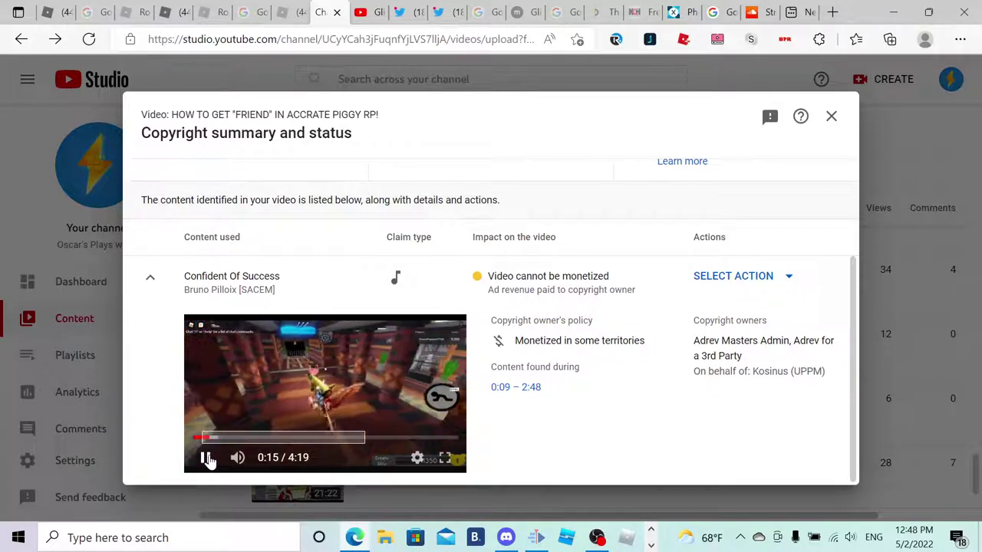
key("space")
Mute all sound while the claimed song "Confident Of Success" plays in the "FRIEND" video, and close the copyright summary.
left_click(743, 277)
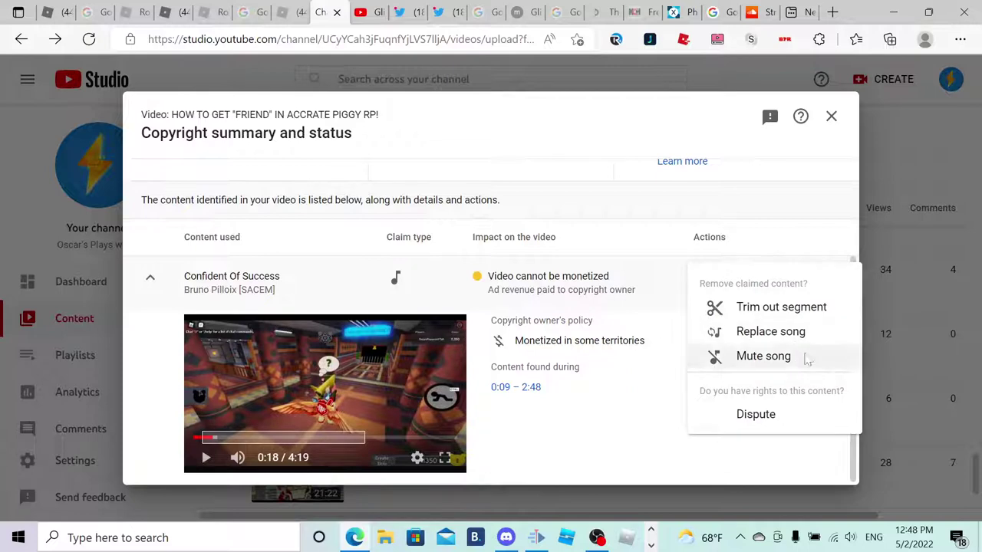
left_click(806, 359)
scroll(698, 414, "down", 1)
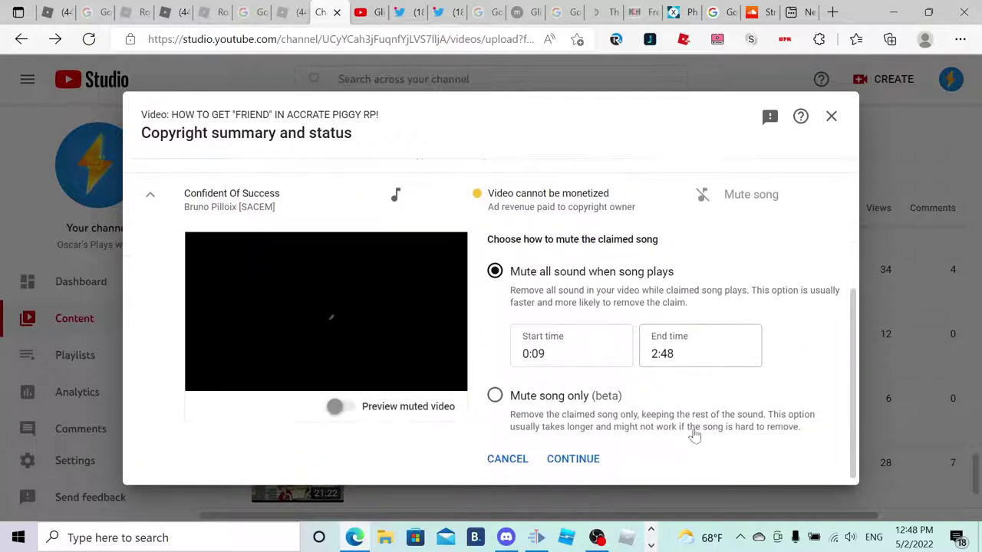
left_click(580, 456)
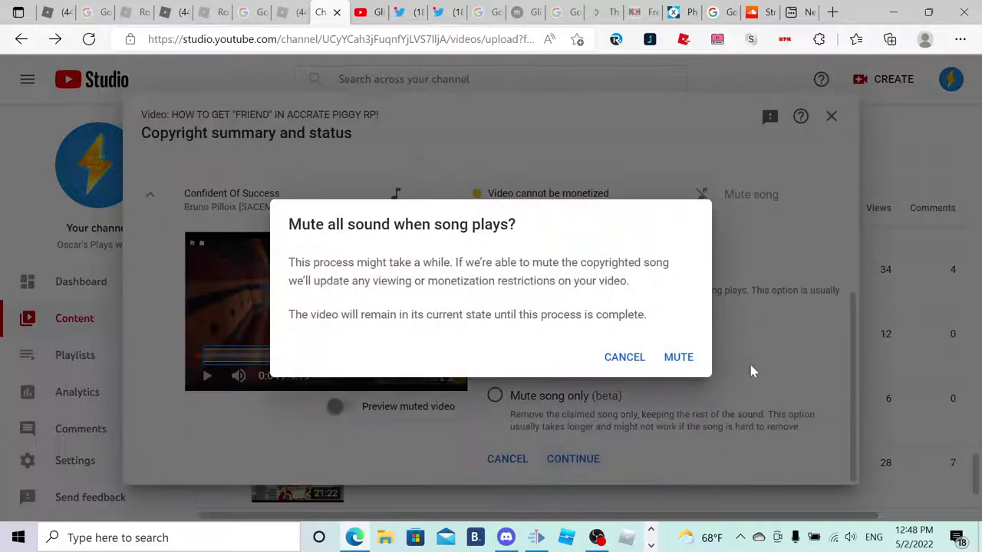
left_click(680, 357)
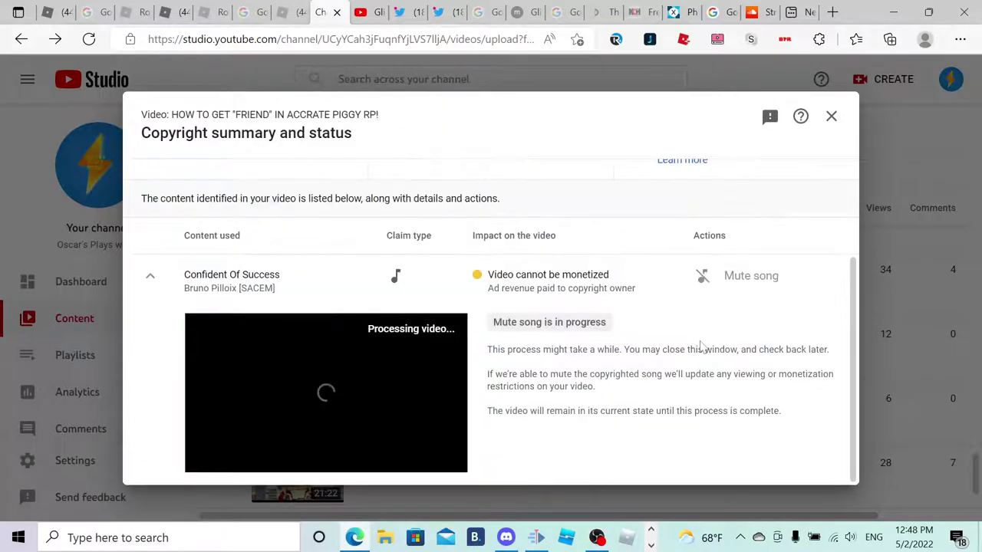
left_click(835, 115)
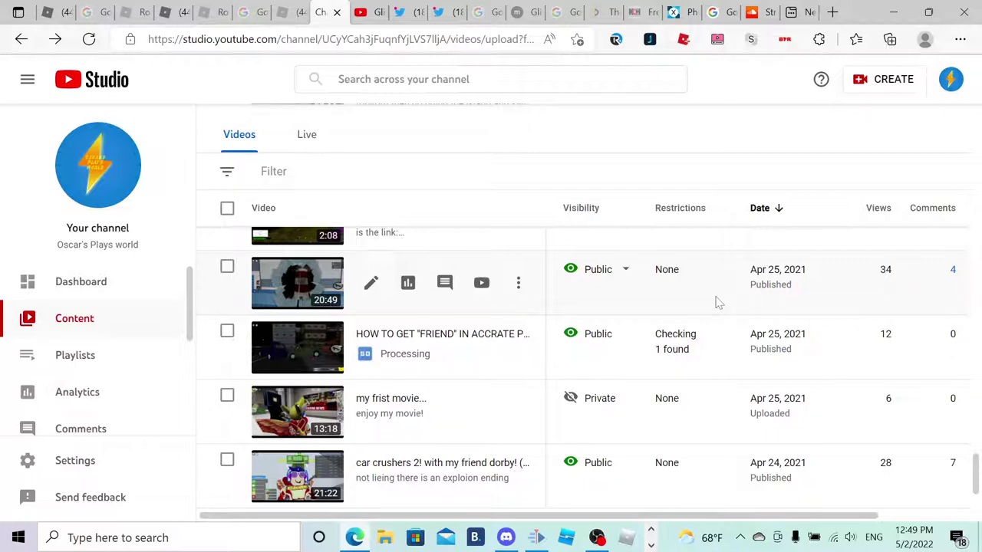
Check the remaining videos on this page of the video list and go to the next page of older uploads.
scroll(717, 302, "down", 2)
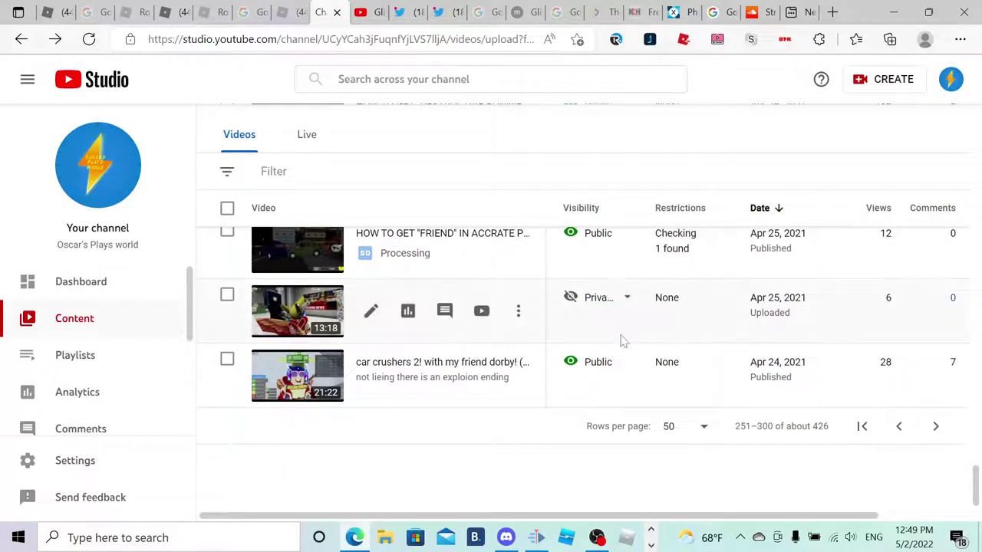
scroll(827, 352, "up", 3)
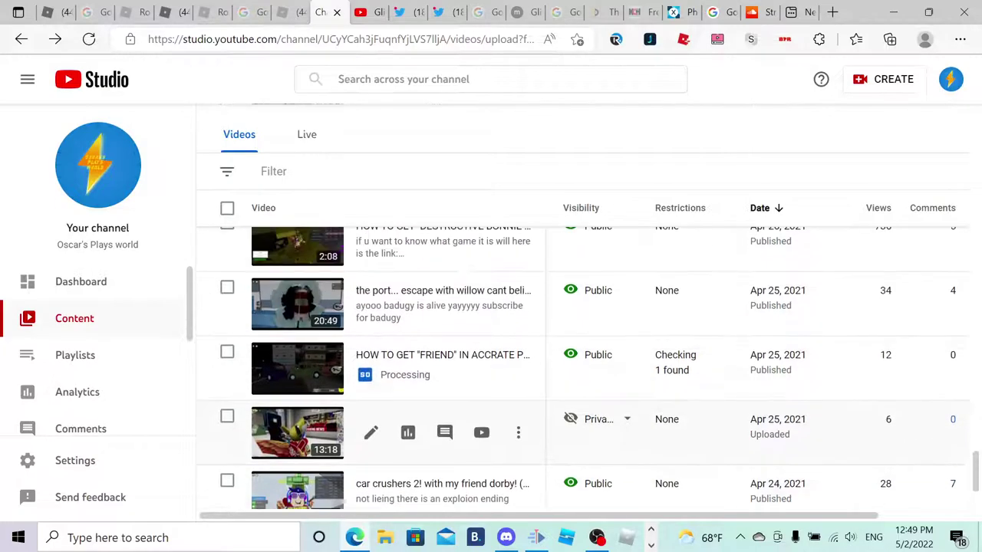
scroll(800, 340, "down", 2)
scroll(801, 346, "down", 2)
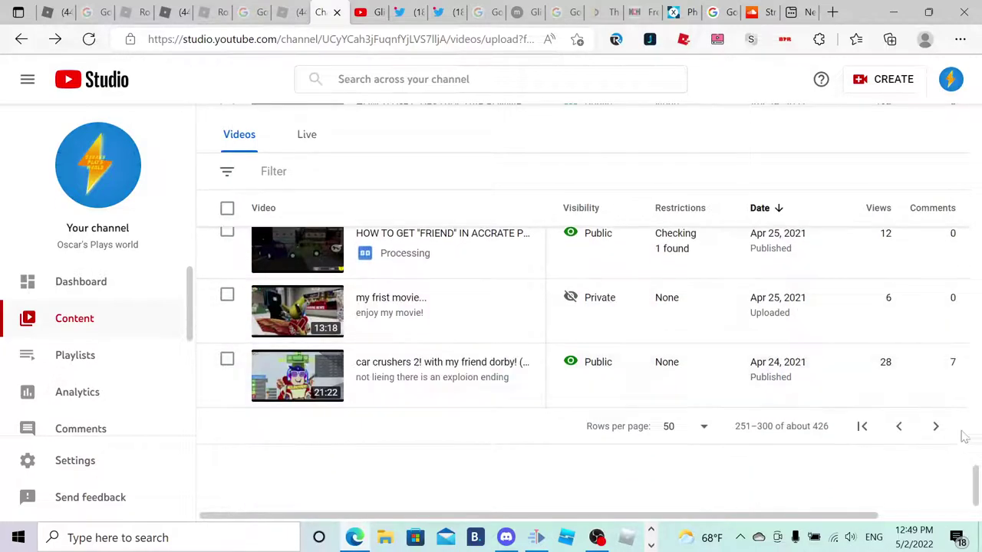
left_click(936, 421)
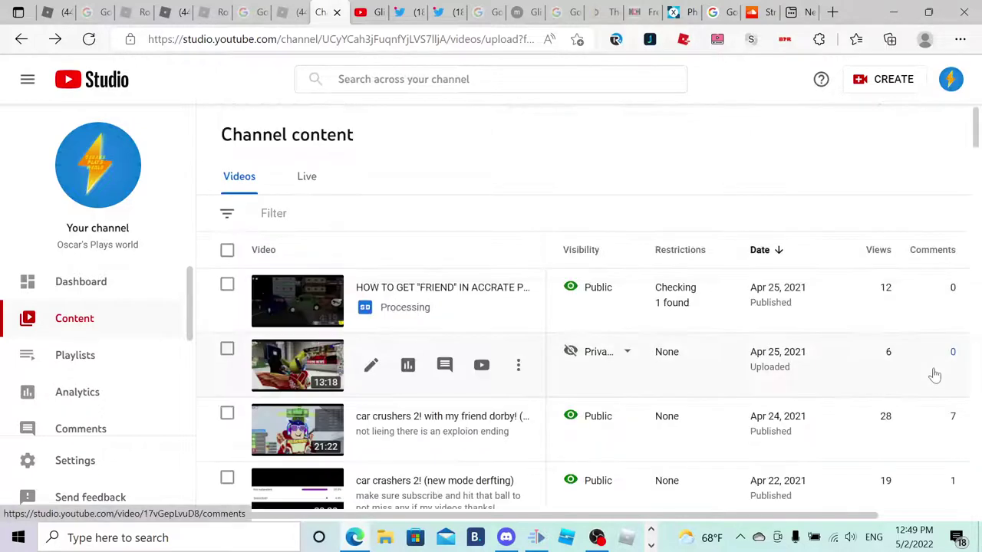
Review the copyright claims on "roblox boxing legund (get raket)" and close the copyright summary.
scroll(695, 460, "down", 3)
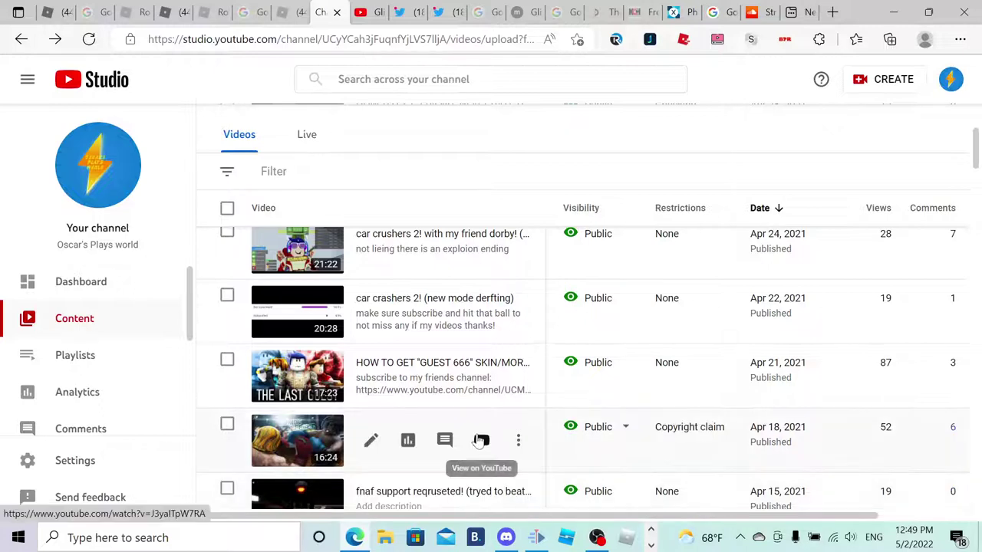
mouse_move(675, 436)
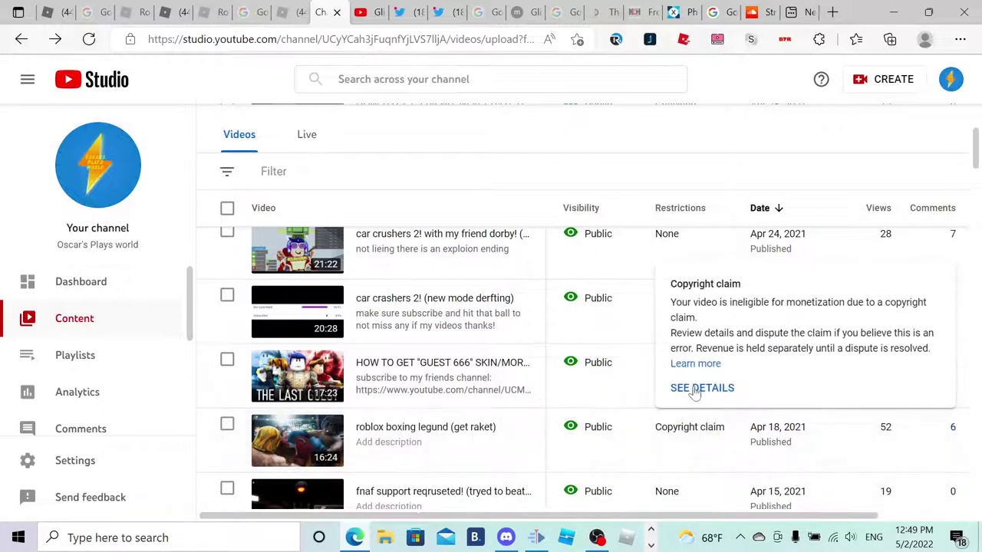
left_click(696, 389)
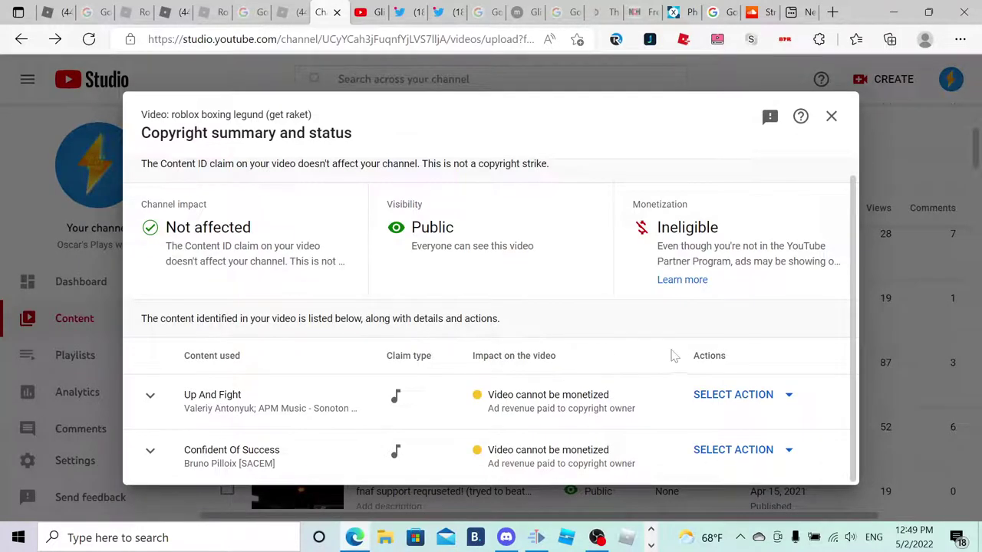
left_click(832, 116)
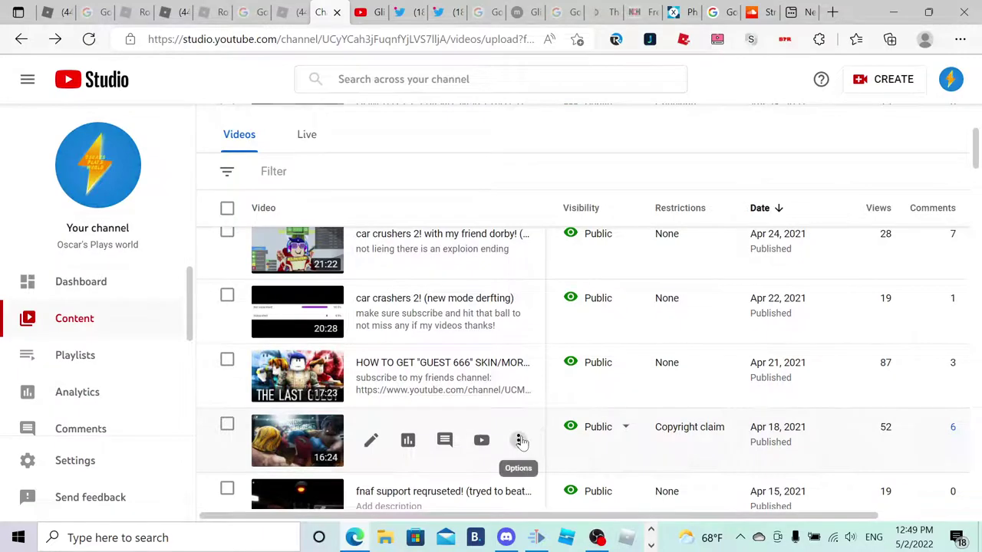
Permanently delete the video "roblox boxing legund (get raket)", acknowledging that the deletion can't be undone.
left_click(519, 439)
left_click(491, 439)
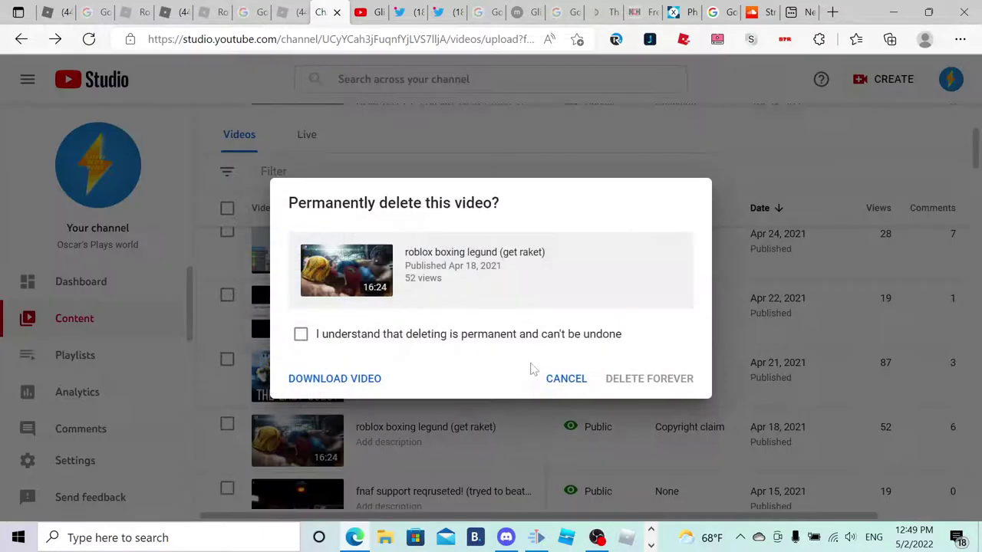
left_click(512, 338)
left_click(614, 381)
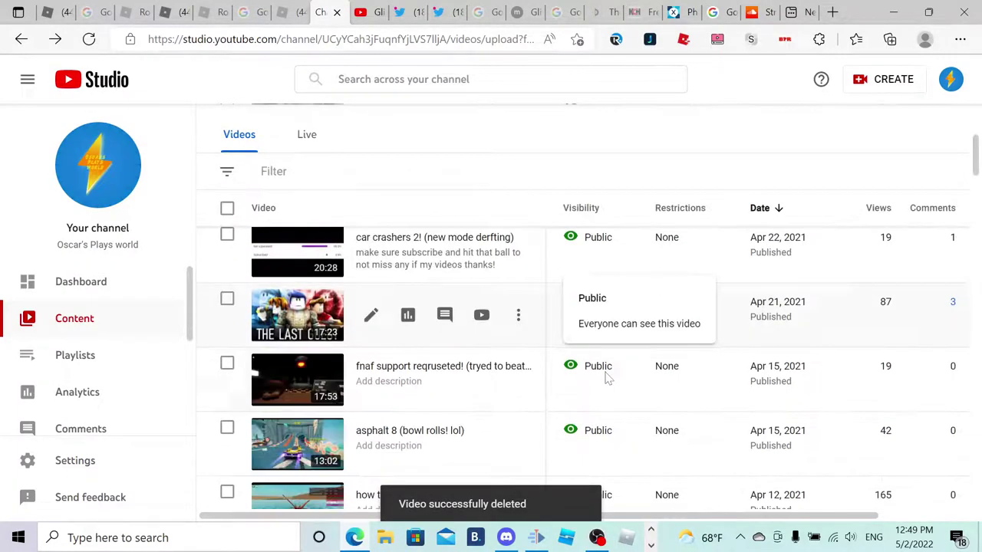
scroll(311, 502, "down", 3)
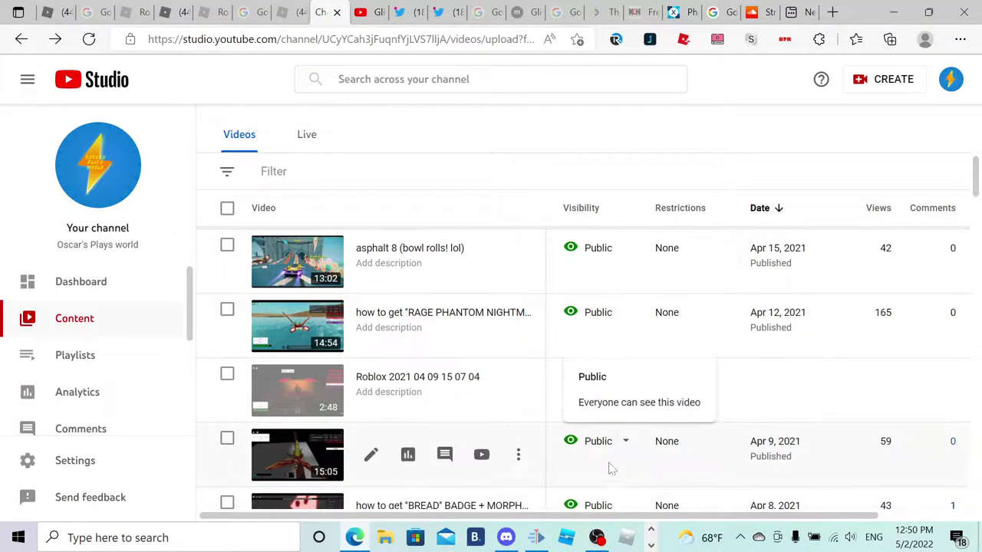
left_click(442, 391)
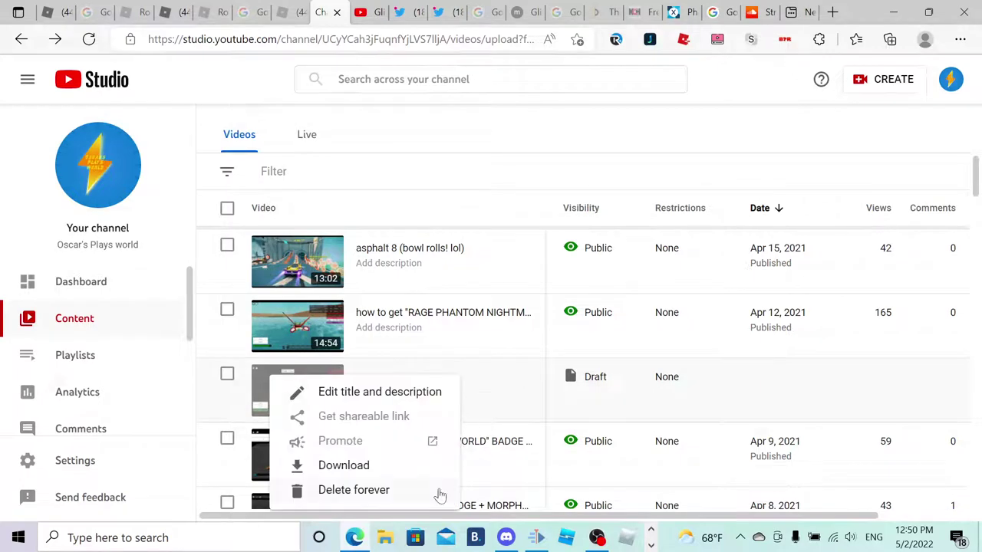
left_click(421, 491)
left_click(396, 340)
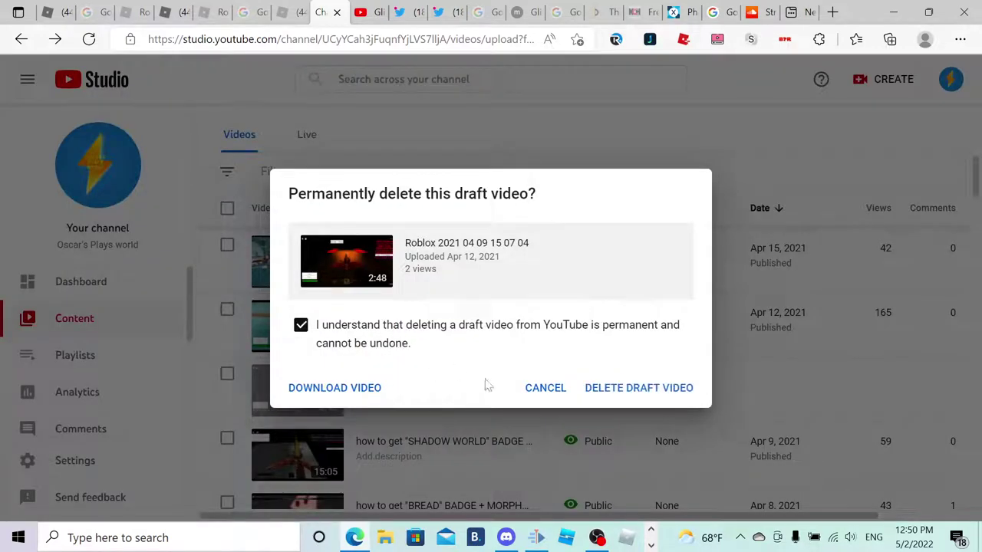
left_click(588, 395)
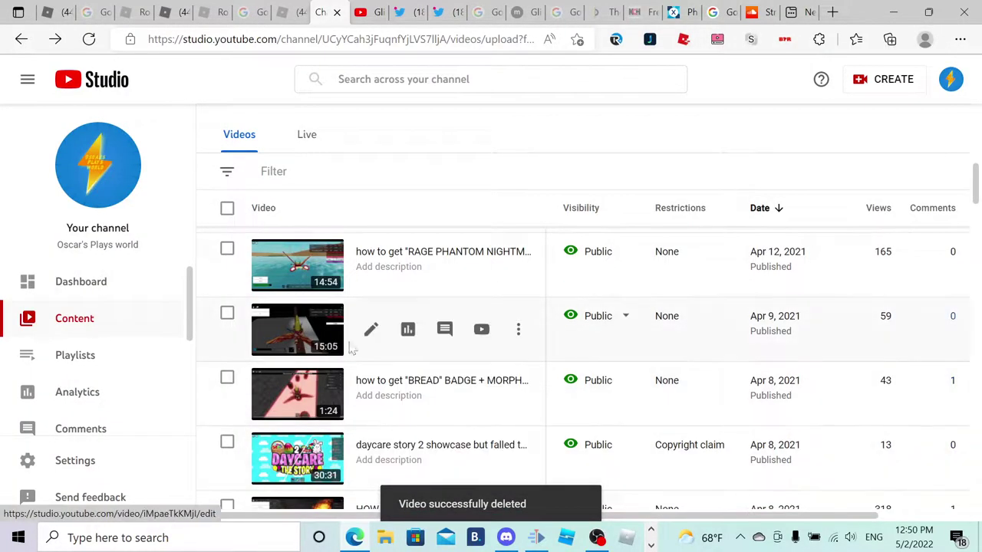
Review the copyright claims on "daycare story 2 showcase but falled to win (roblox)" and close the copyright summary.
mouse_move(696, 435)
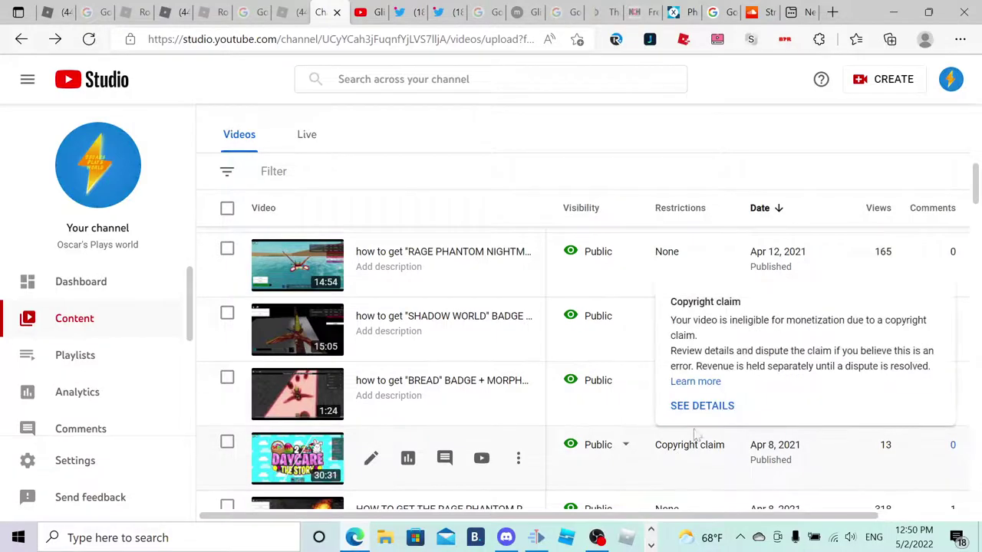
left_click(702, 408)
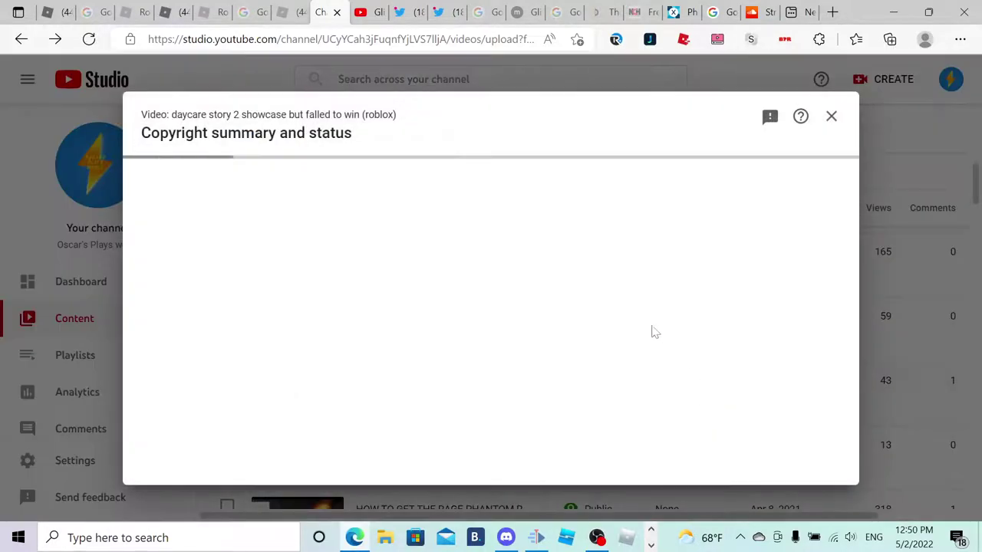
scroll(537, 222, "down", 1)
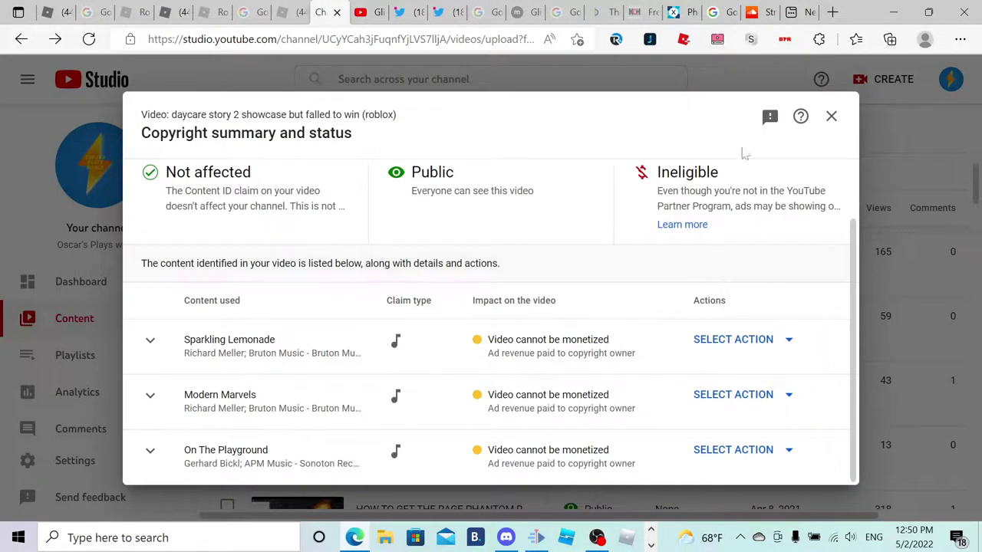
left_click(831, 118)
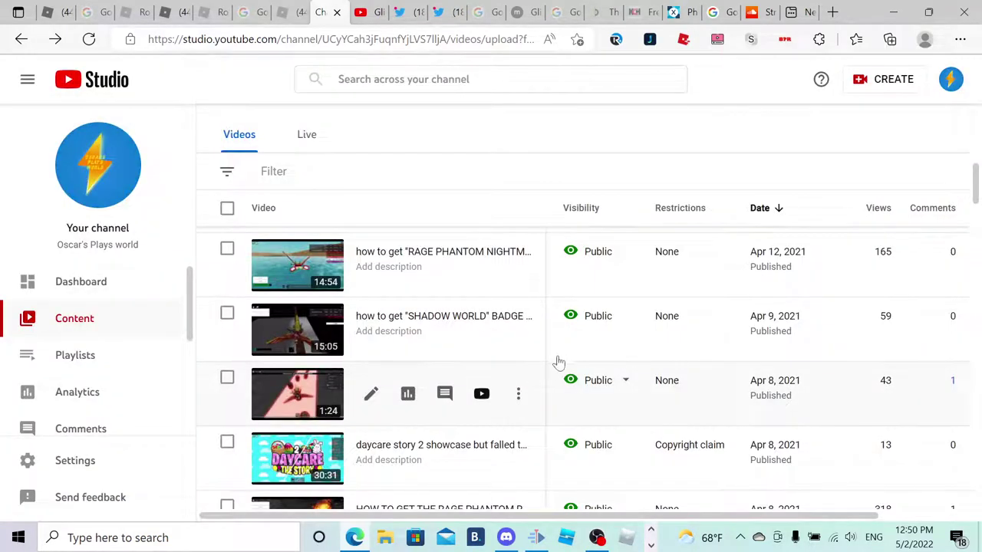
Permanently delete the video "daycare story 2 showcase but falled to win (roblox)", acknowledging that the deletion can't be undone.
left_click(517, 460)
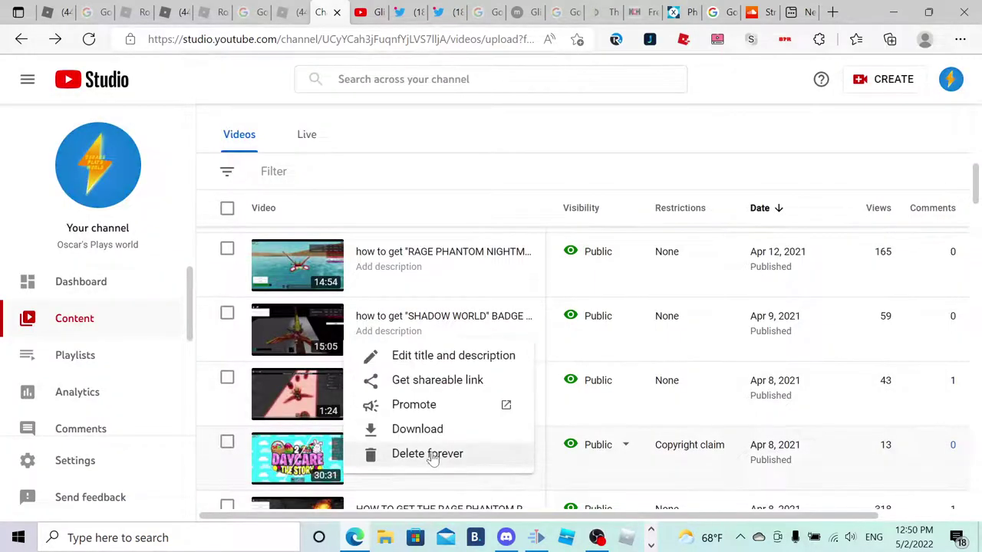
left_click(432, 456)
left_click(528, 339)
left_click(650, 380)
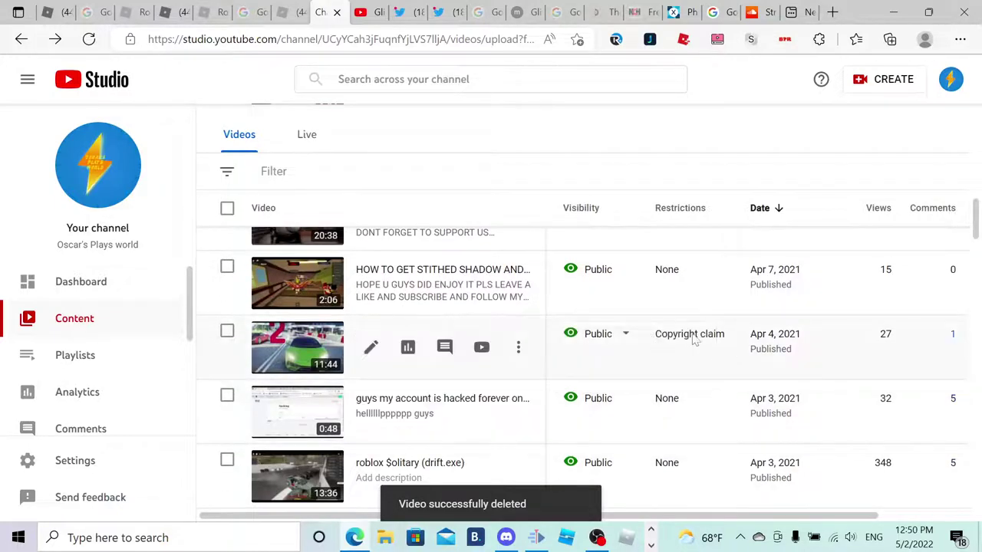
Review the copyright claims on "asphalt 9 showcase (part 2)" and close the copyright summary.
mouse_move(692, 338)
left_click(686, 300)
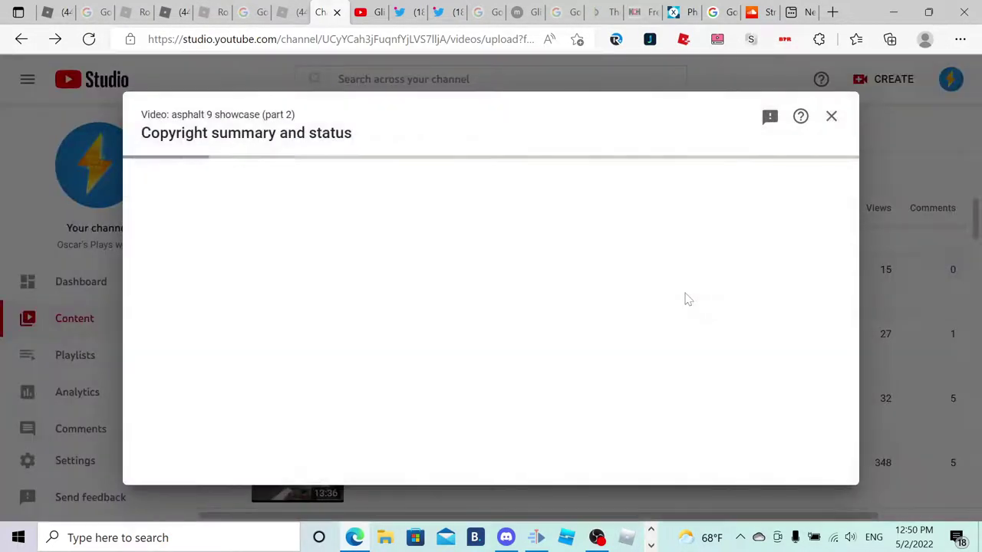
scroll(675, 268, "down", 1)
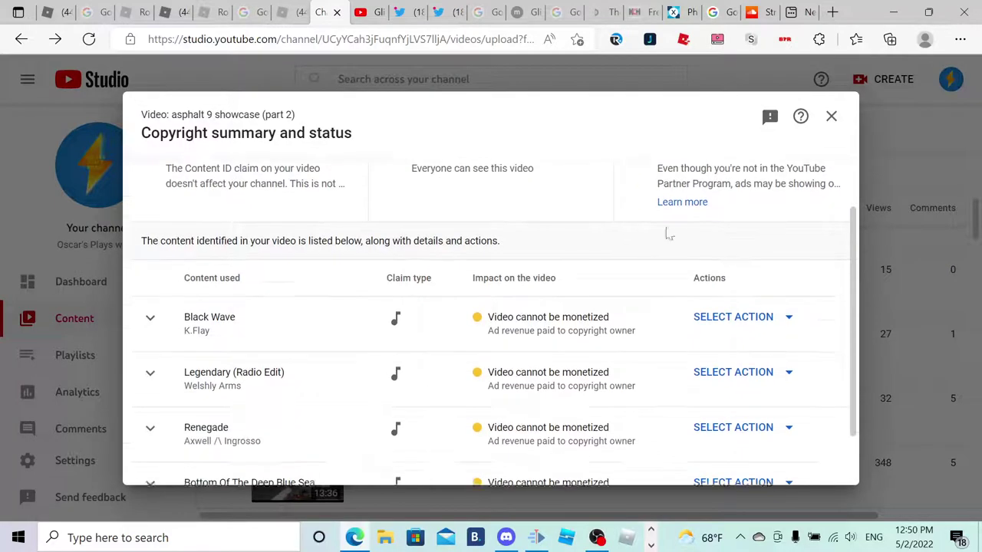
scroll(669, 234, "down", 1)
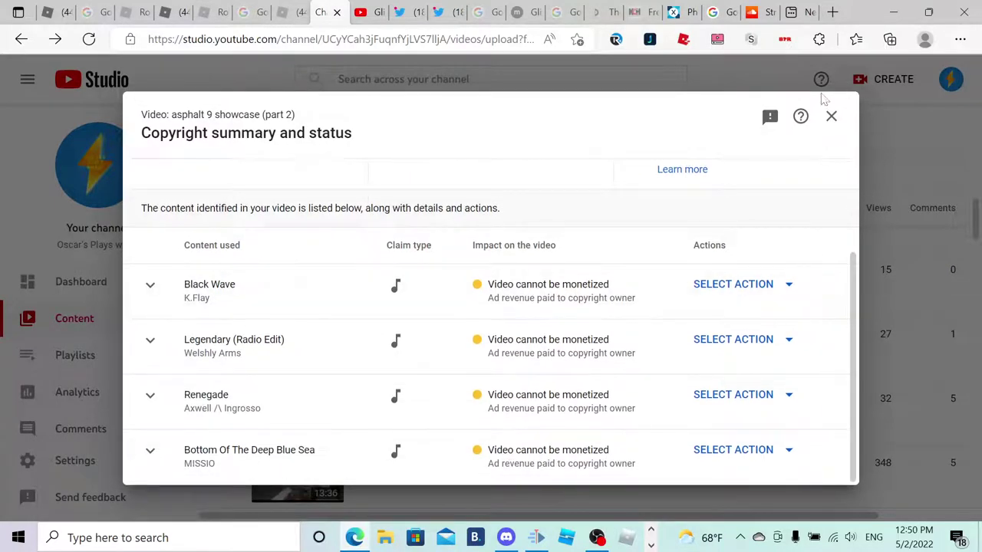
left_click(831, 116)
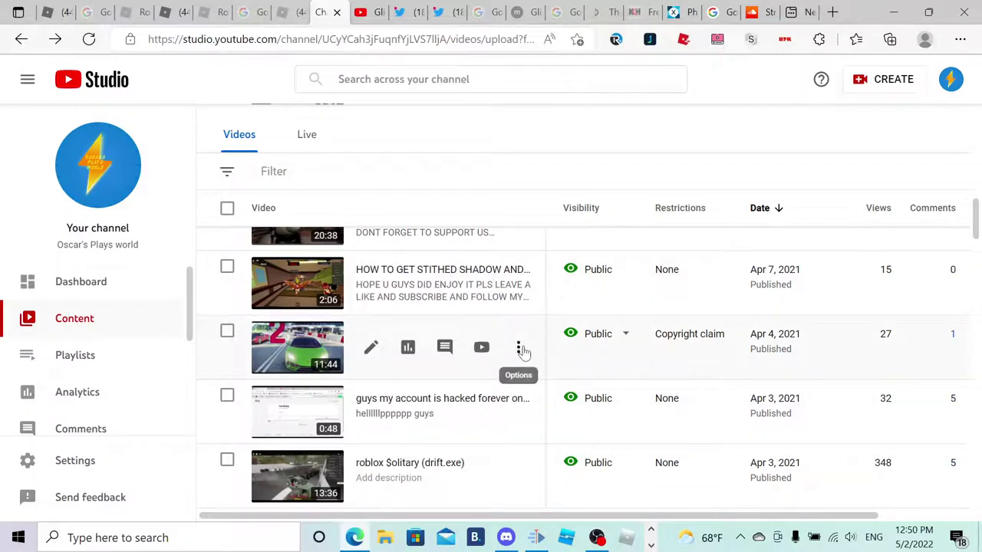
Permanently delete the video "asphalt 9 showcase (part 2)", acknowledging that the deletion can't be undone.
left_click(521, 349)
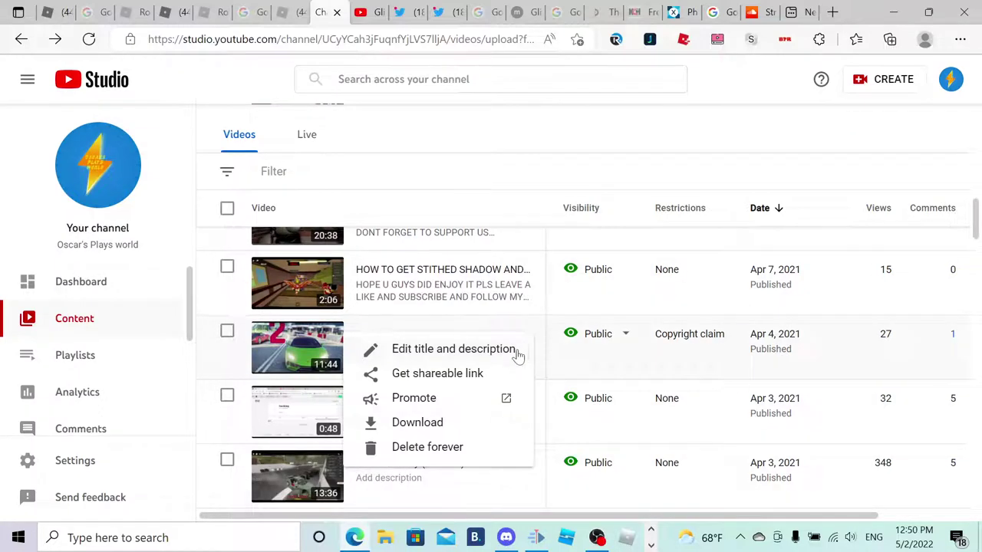
left_click(458, 448)
left_click(449, 338)
left_click(640, 380)
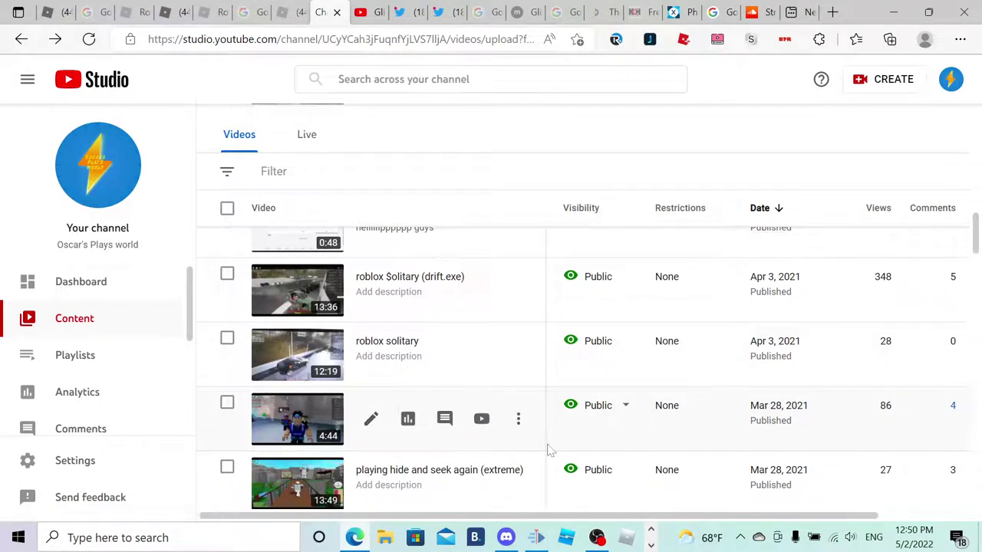
Look through the older videos in the channel list for remaining copyright claims.
scroll(591, 435, "down", 2)
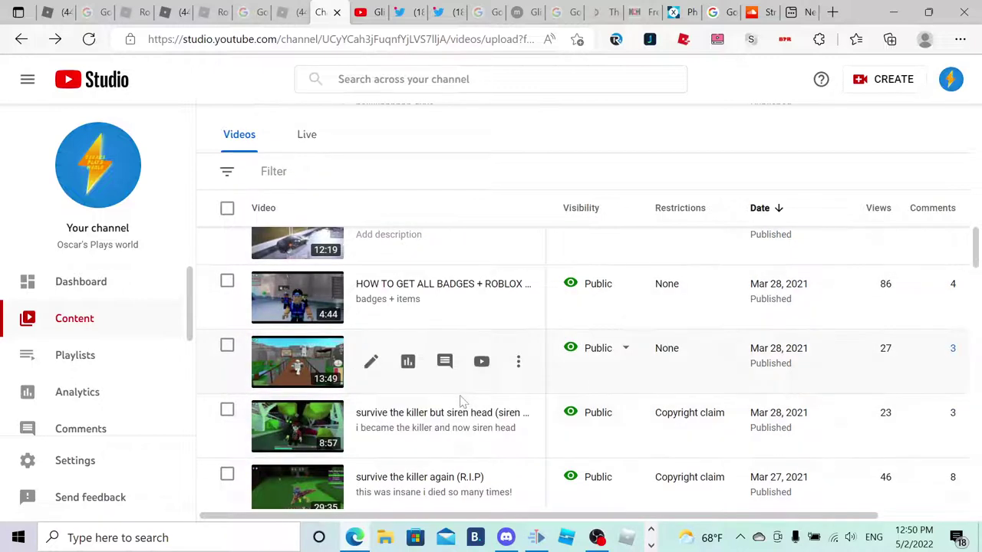
scroll(463, 400, "down", 2)
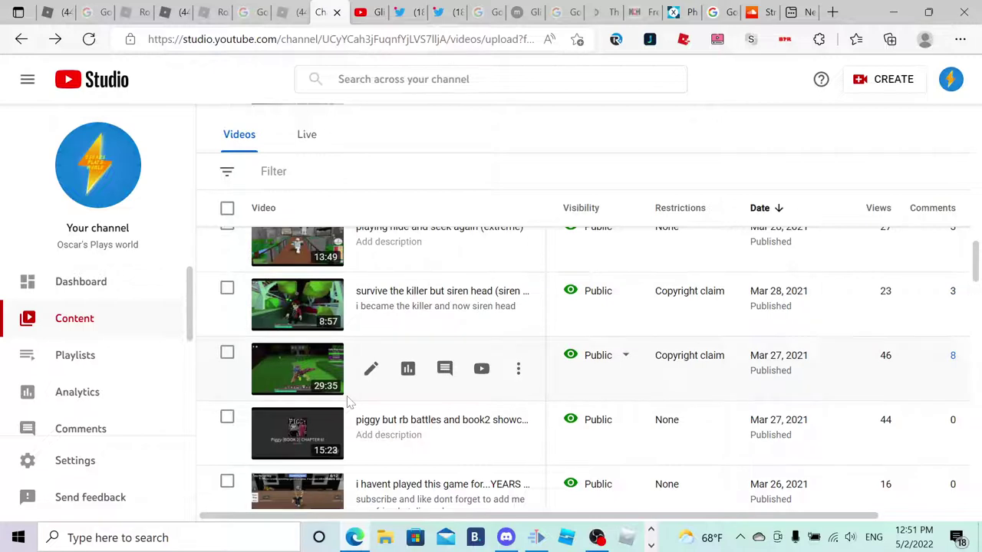
scroll(349, 401, "down", 2)
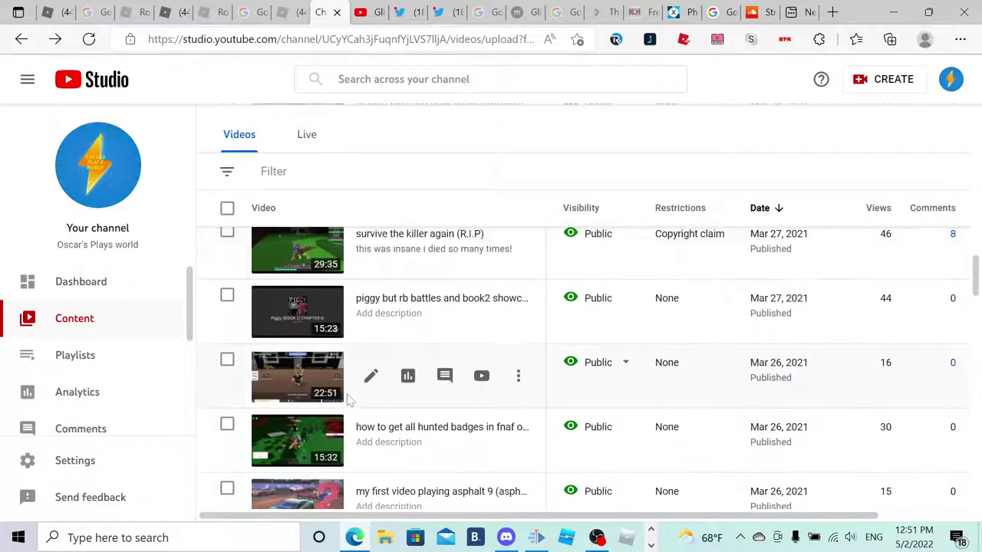
scroll(350, 401, "down", 1)
scroll(349, 401, "up", 1)
scroll(350, 400, "up", 1)
scroll(429, 369, "down", 1)
scroll(606, 359, "up", 1)
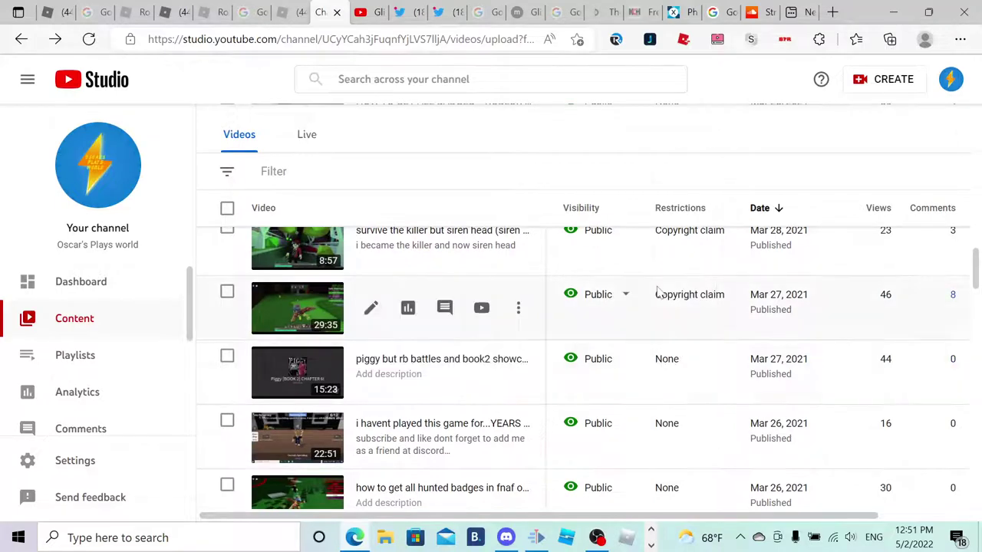
mouse_move(679, 297)
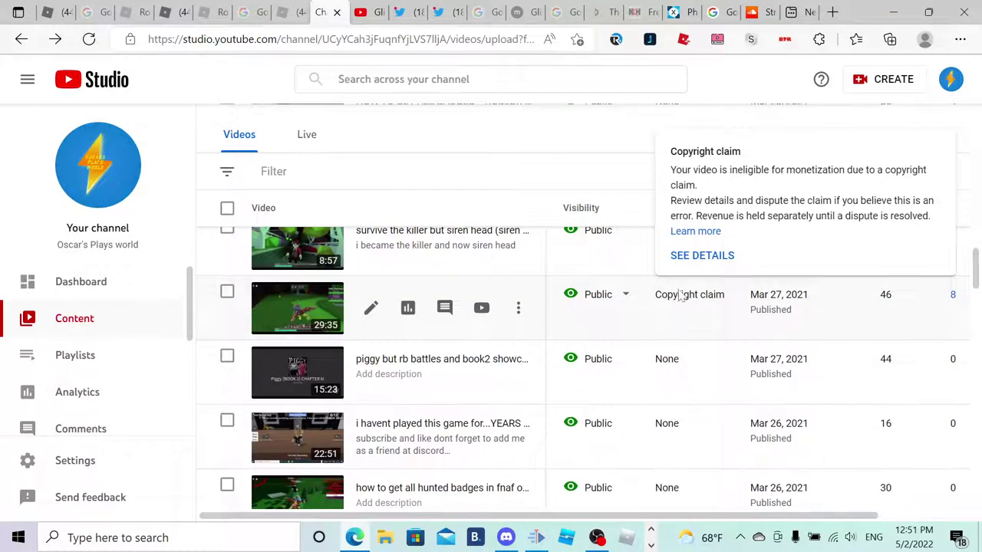
left_click(705, 257)
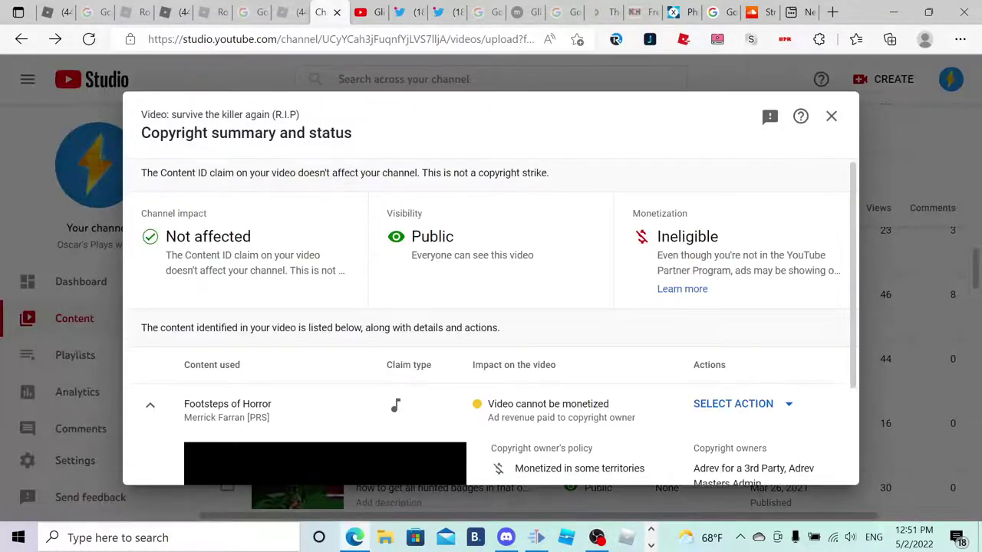
scroll(691, 276, "down", 2)
left_click(710, 282)
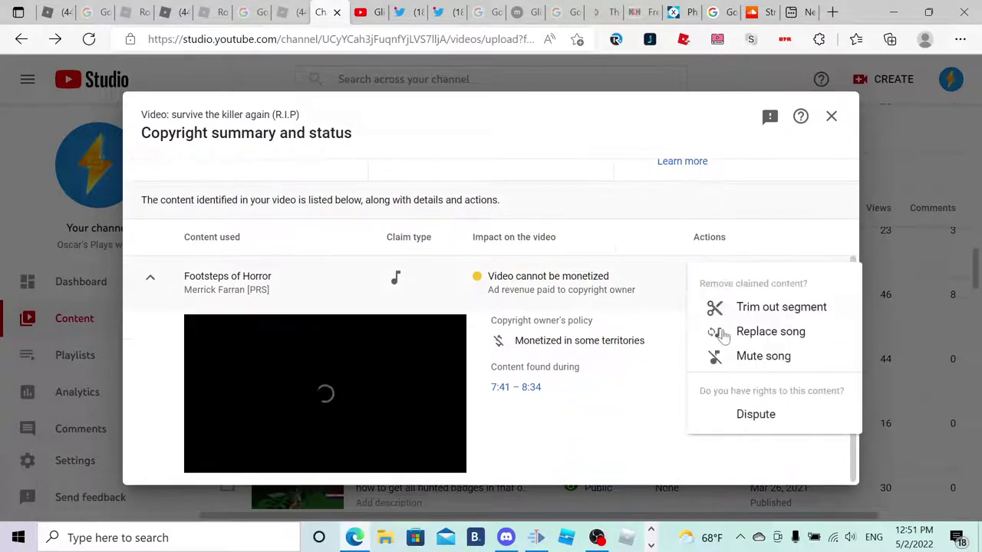
left_click(779, 357)
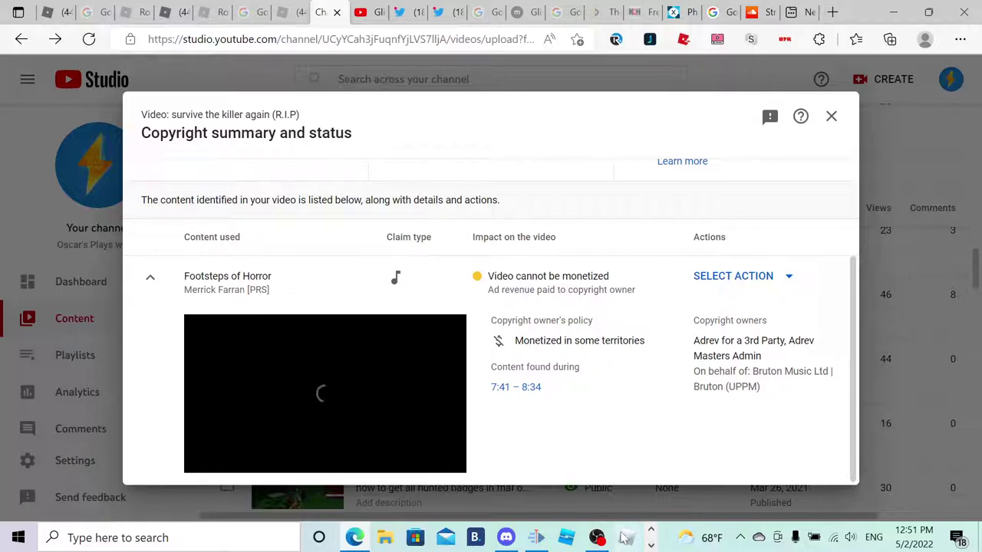
left_click(734, 276)
left_click(772, 330)
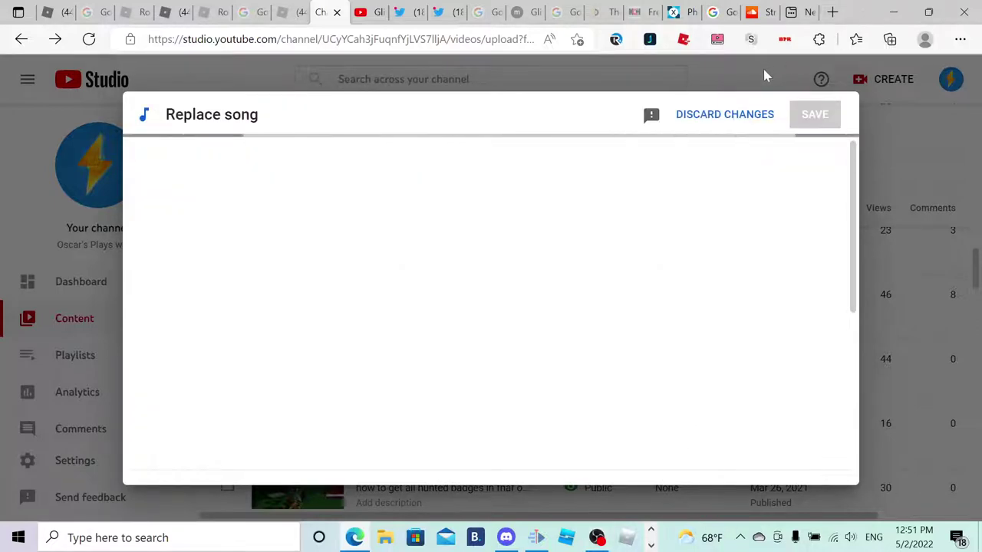
left_click(738, 114)
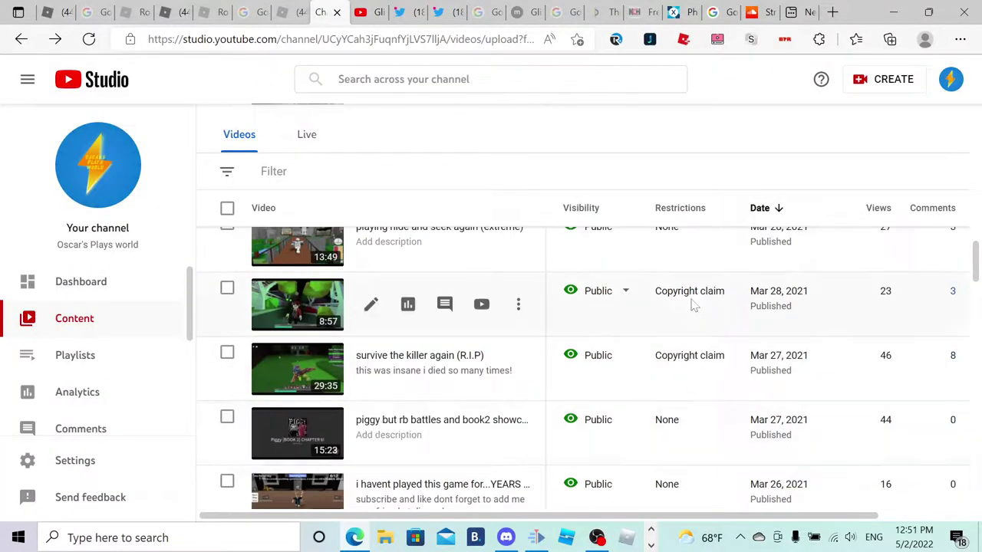
Mute all sound while "Footsteps of Horror" plays in "survive the killer but siren head (siren head creepy)" and close the copyright summary.
mouse_move(688, 299)
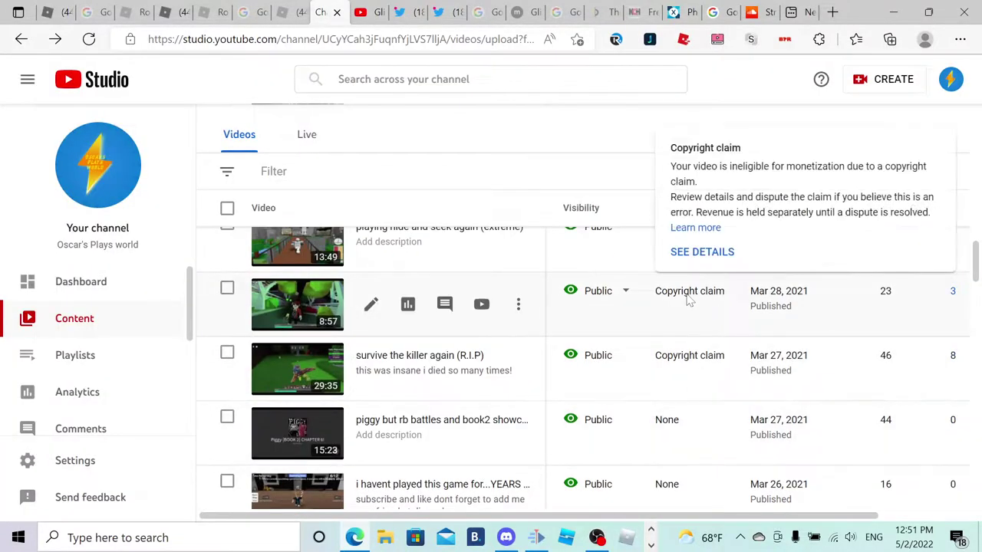
left_click(689, 254)
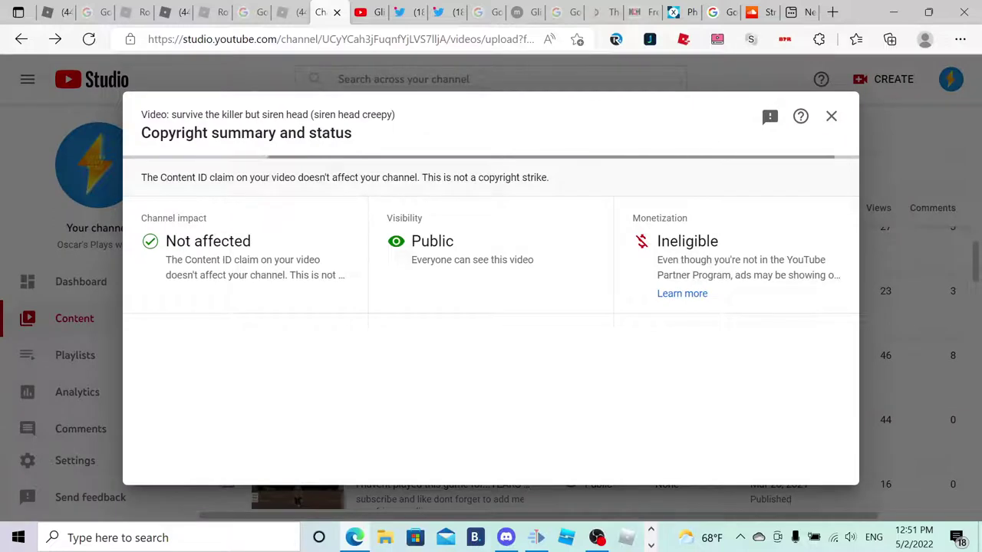
scroll(612, 340, "down", 2)
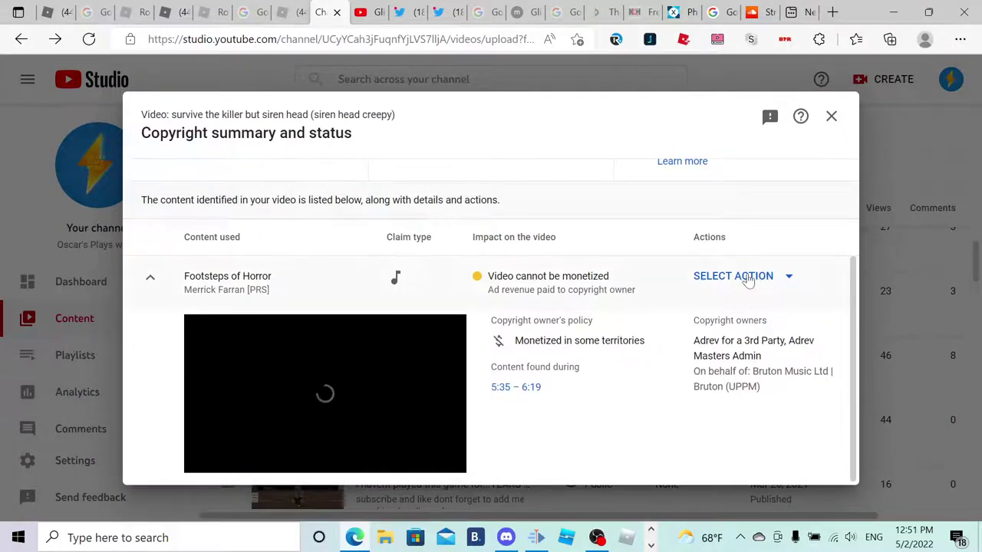
left_click(712, 286)
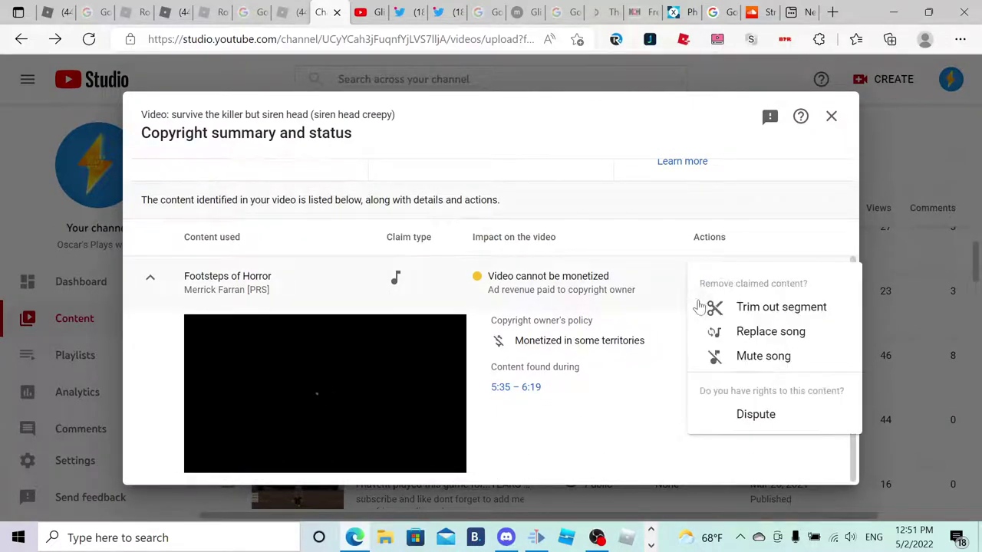
left_click(745, 358)
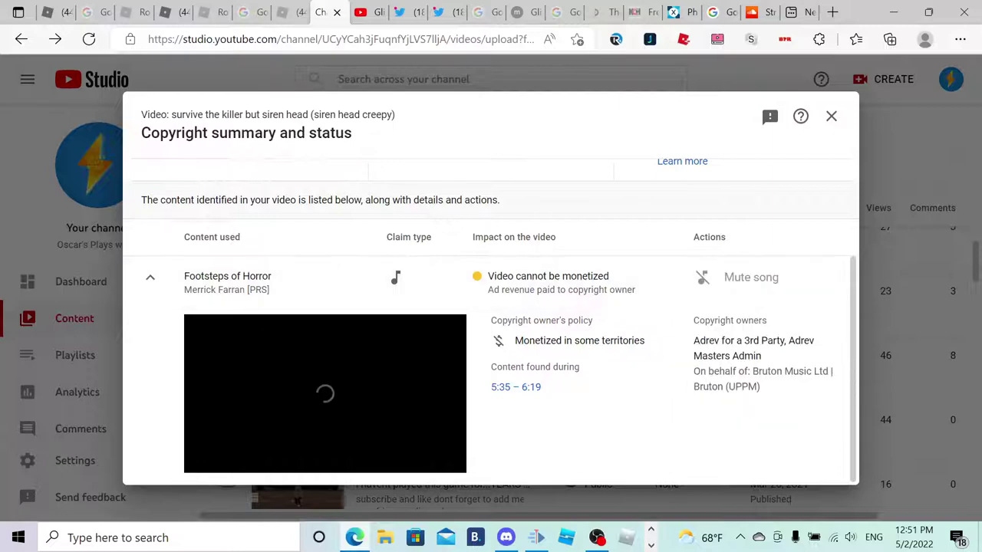
scroll(555, 377, "down", 1)
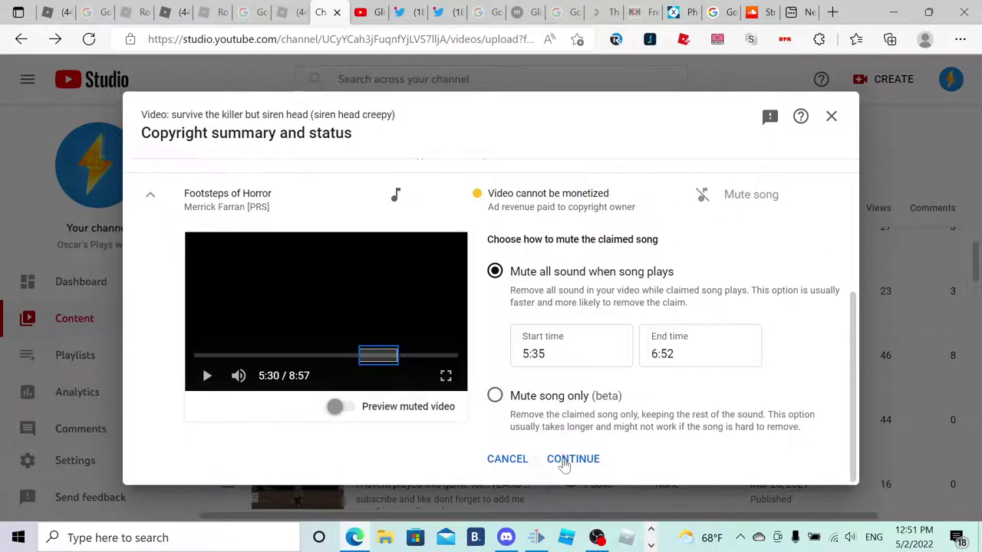
left_click(566, 462)
left_click(680, 361)
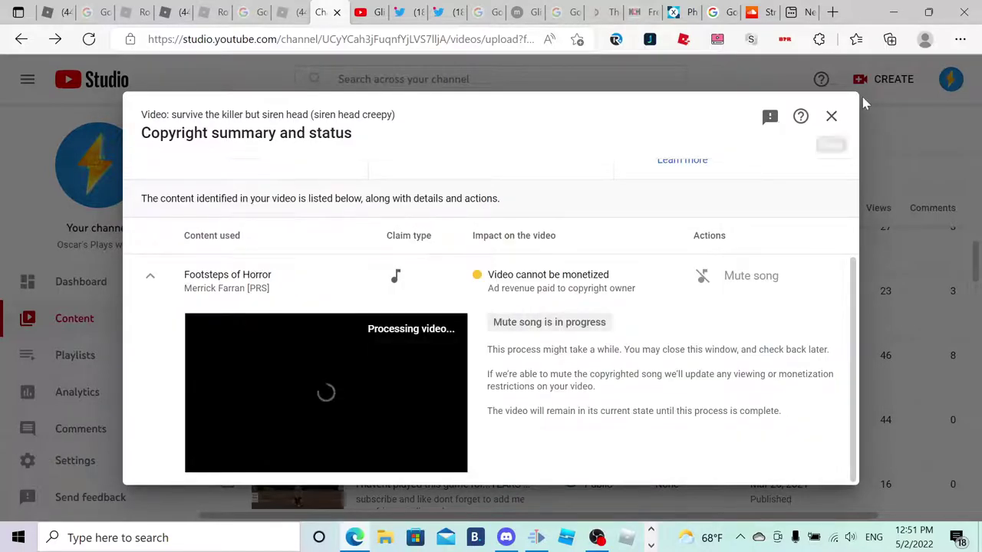
left_click(830, 121)
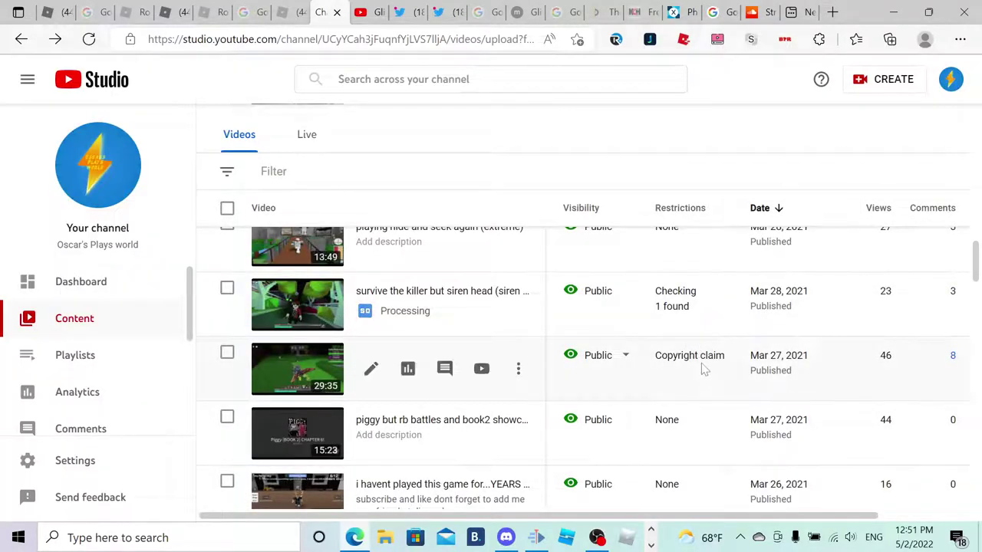
Mute all sound while "Footsteps of Horror" plays in "survive the killer again (R.I.P)" and close the copyright summary.
mouse_move(686, 355)
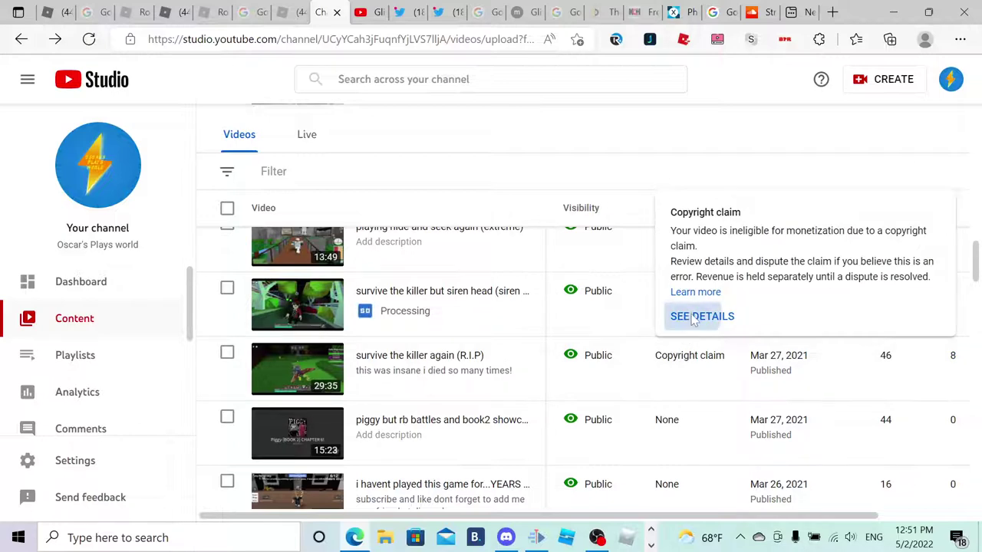
left_click(695, 317)
scroll(737, 328, "down", 2)
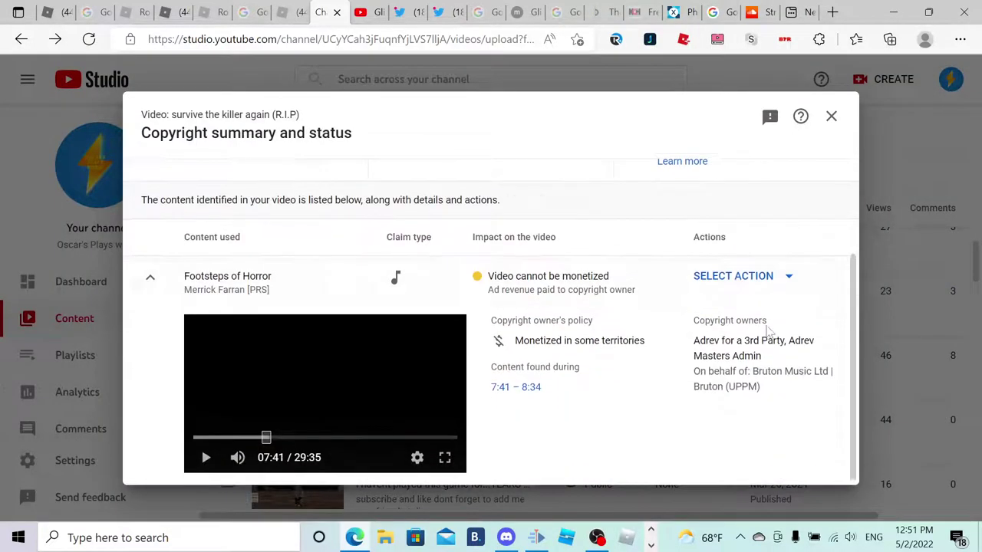
left_click(771, 290)
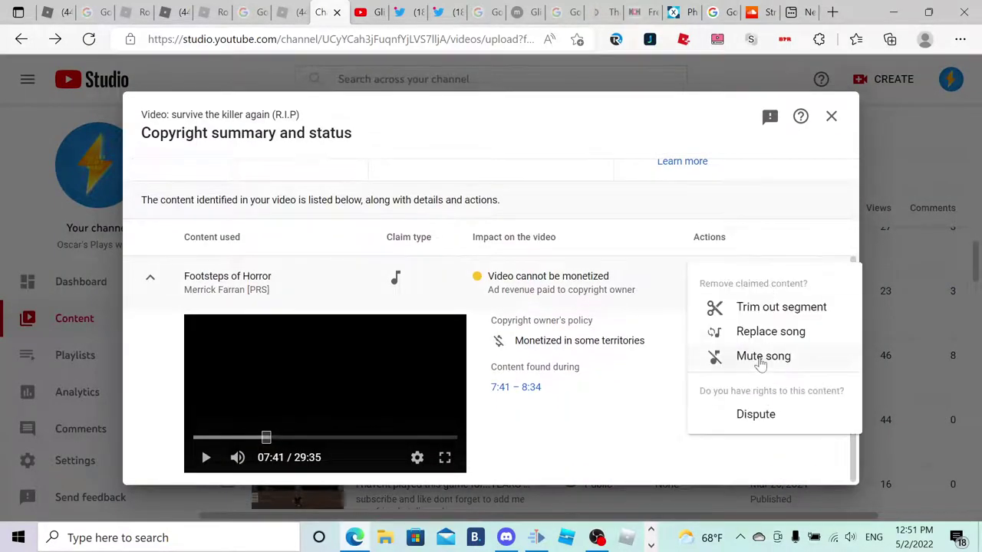
left_click(545, 384)
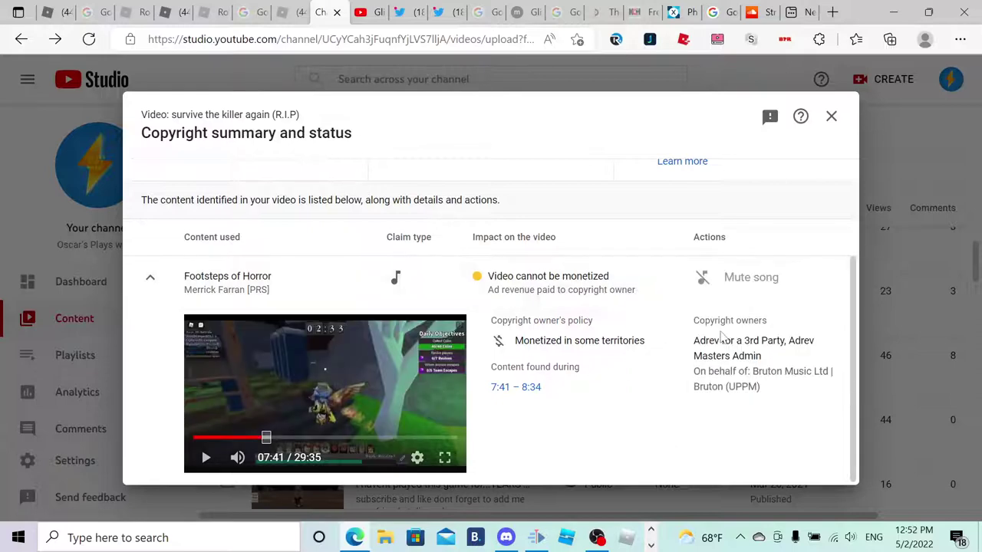
left_click(750, 281)
scroll(661, 429, "down", 1)
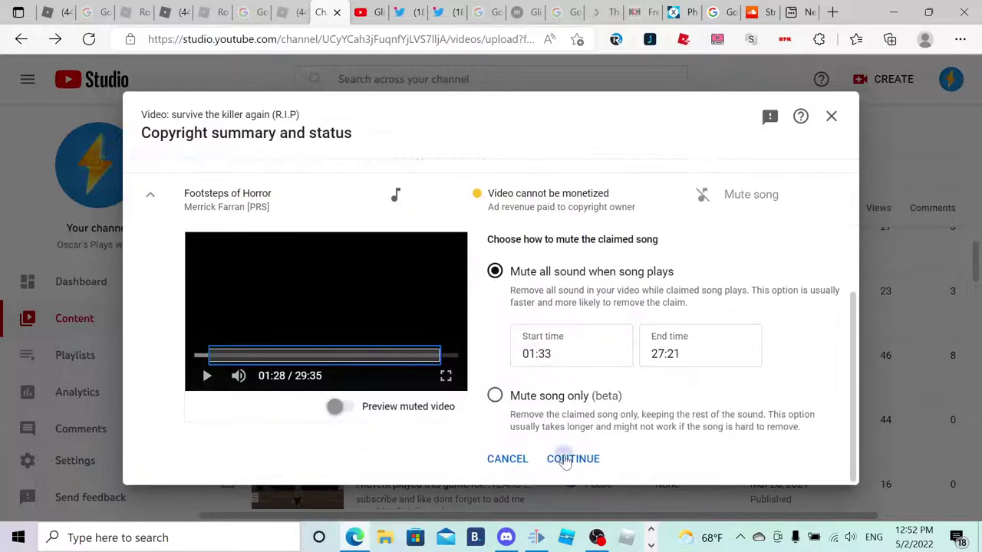
left_click(567, 459)
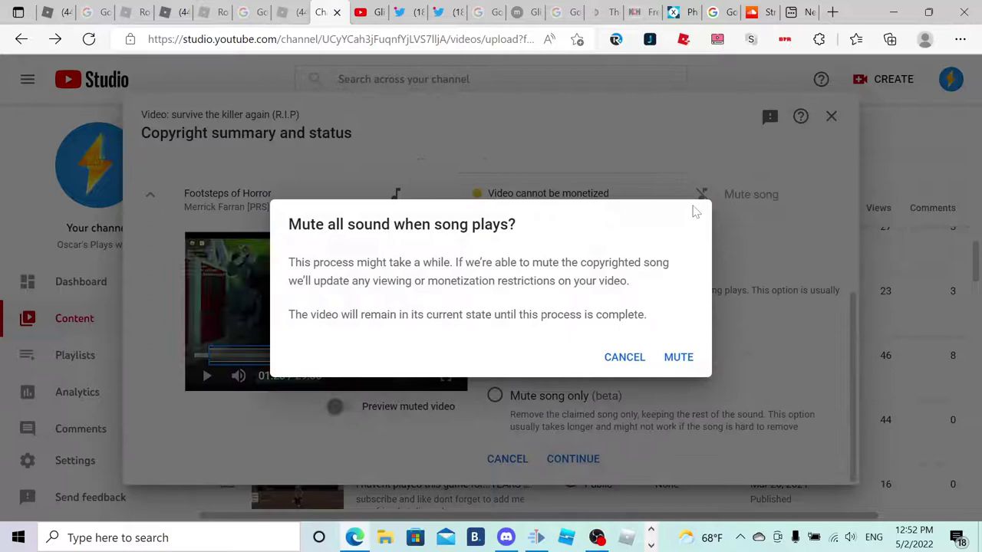
left_click(674, 359)
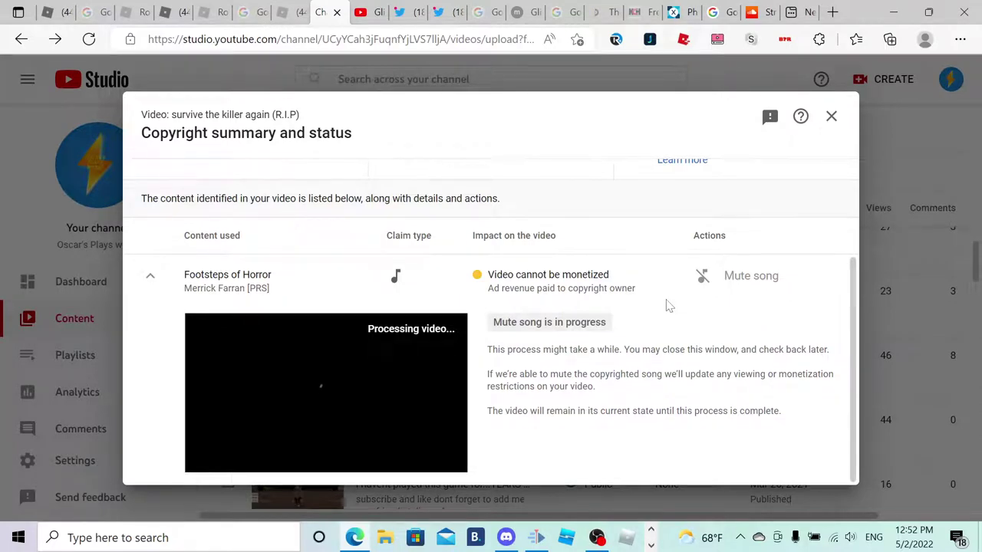
left_click(831, 116)
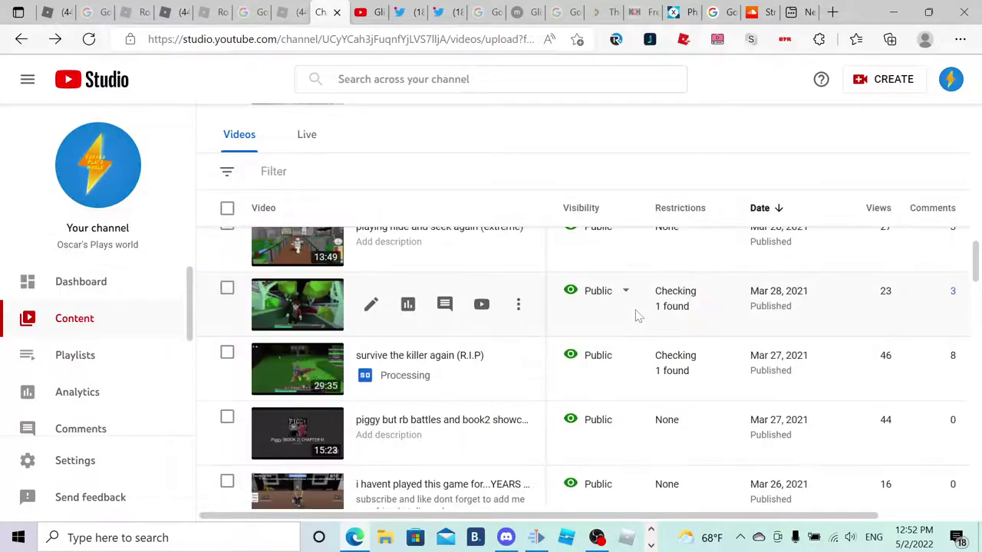
Open the copyright claim details of the February 2021 video "asphalt 8 driving the Ferrari FXX Evolzion!! (worst acceleration cars)".
scroll(641, 297, "down", 3)
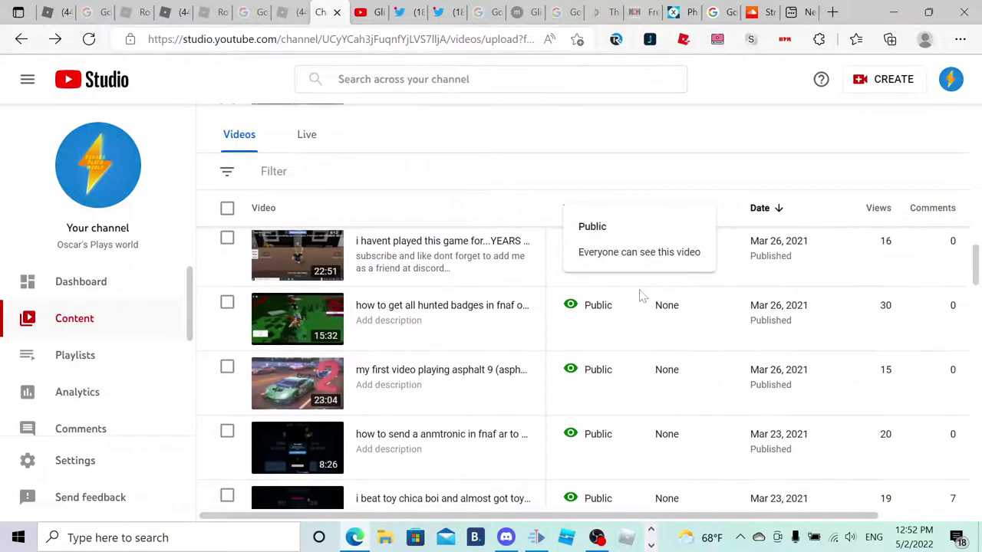
scroll(640, 299, "down", 3)
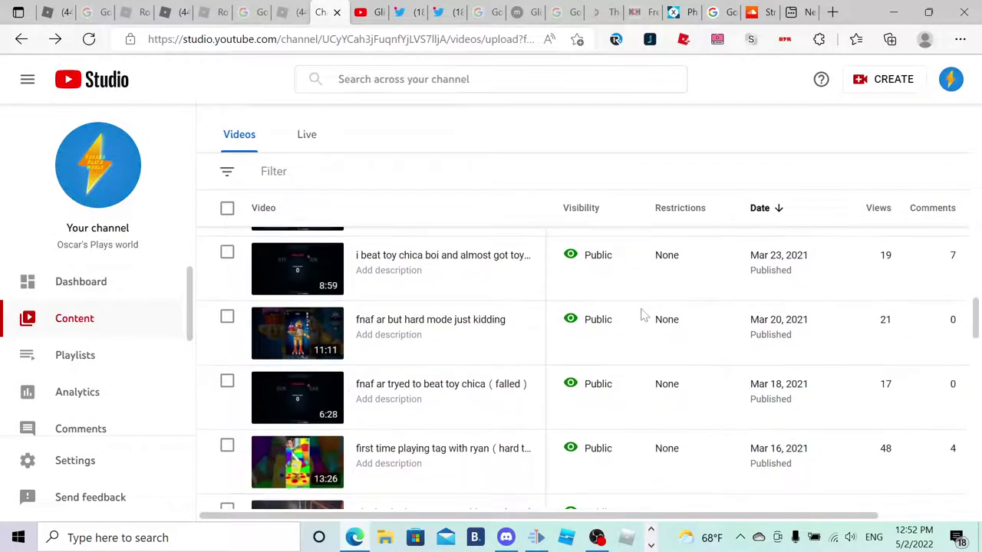
scroll(621, 330, "down", 1)
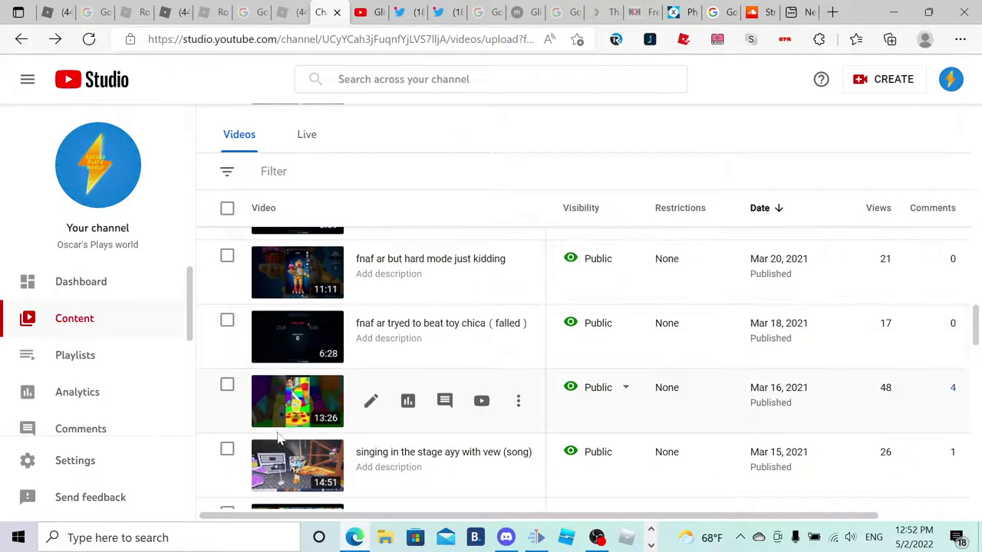
scroll(544, 399, "down", 2)
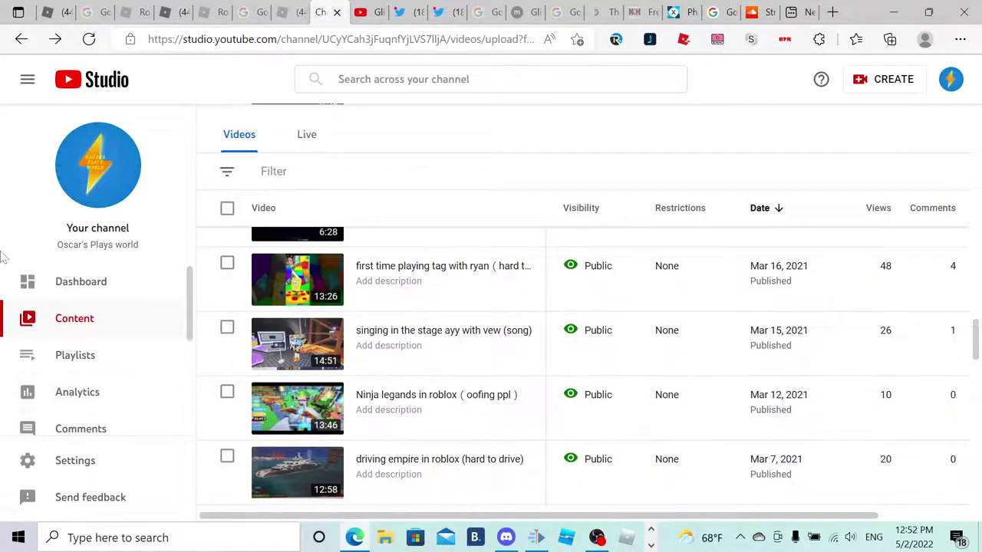
scroll(577, 304, "down", 4)
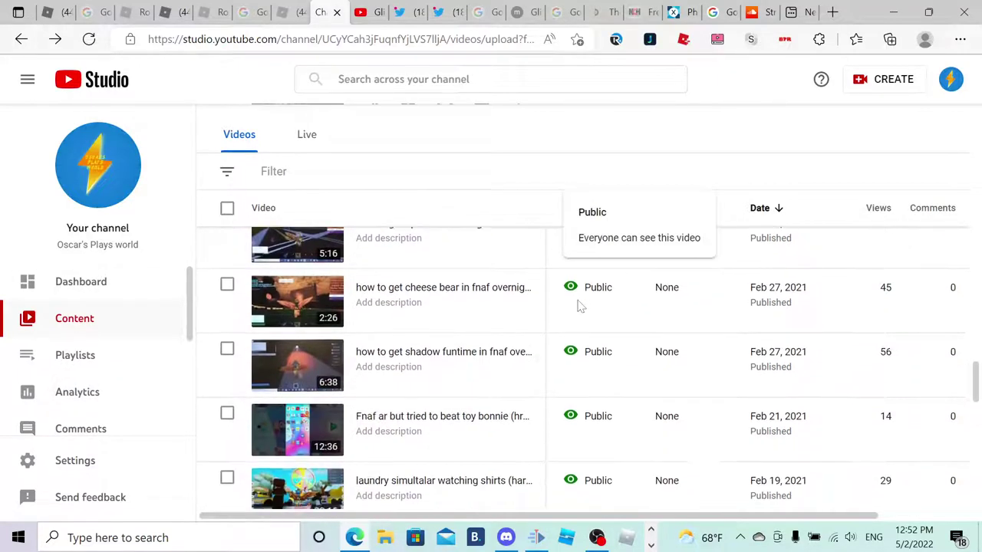
scroll(581, 306, "down", 3)
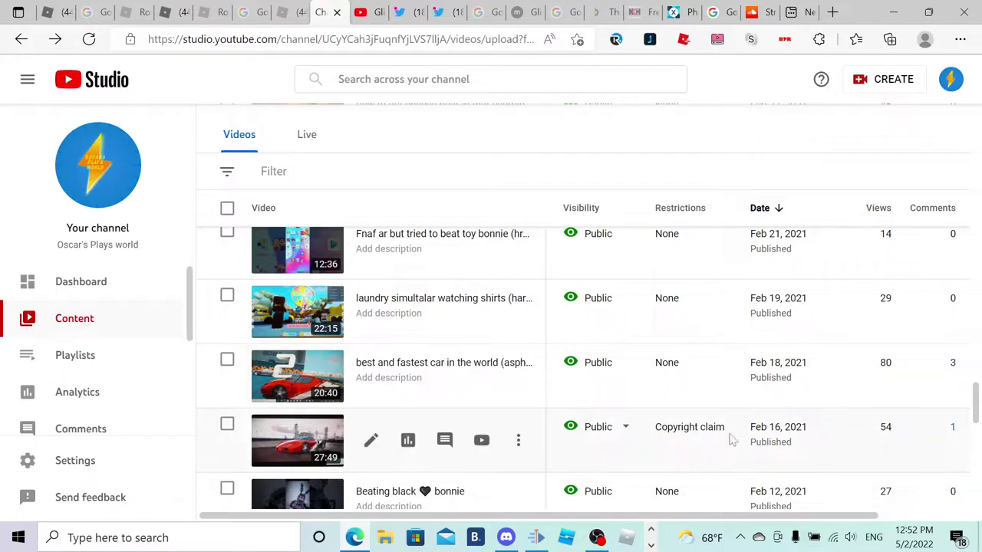
mouse_move(675, 432)
left_click(702, 387)
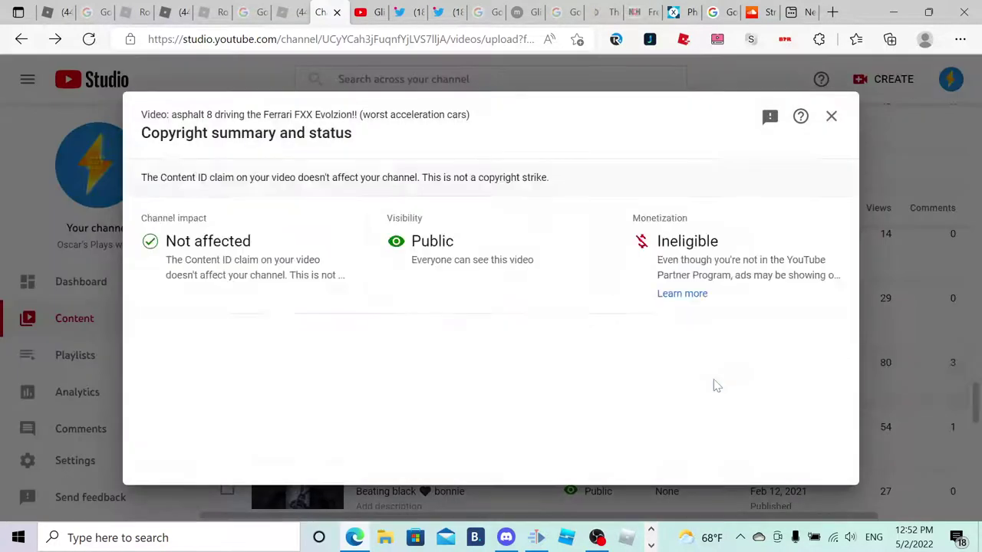
Mute all sound while "Rocksteady" plays, from 13:08 to 13:50, in the Ferrari FXX video and close the copyright summary.
scroll(698, 380, "down", 2)
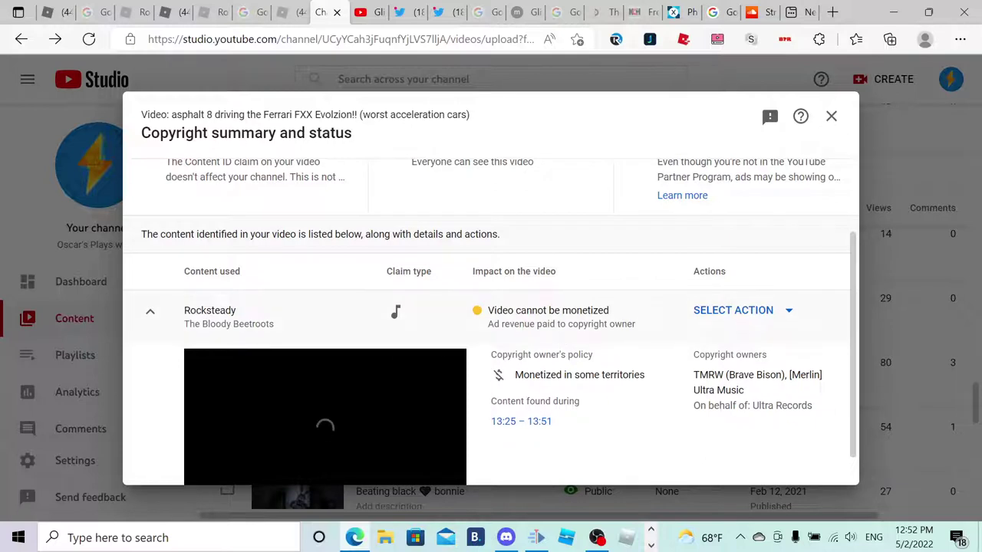
scroll(679, 380, "up", 1)
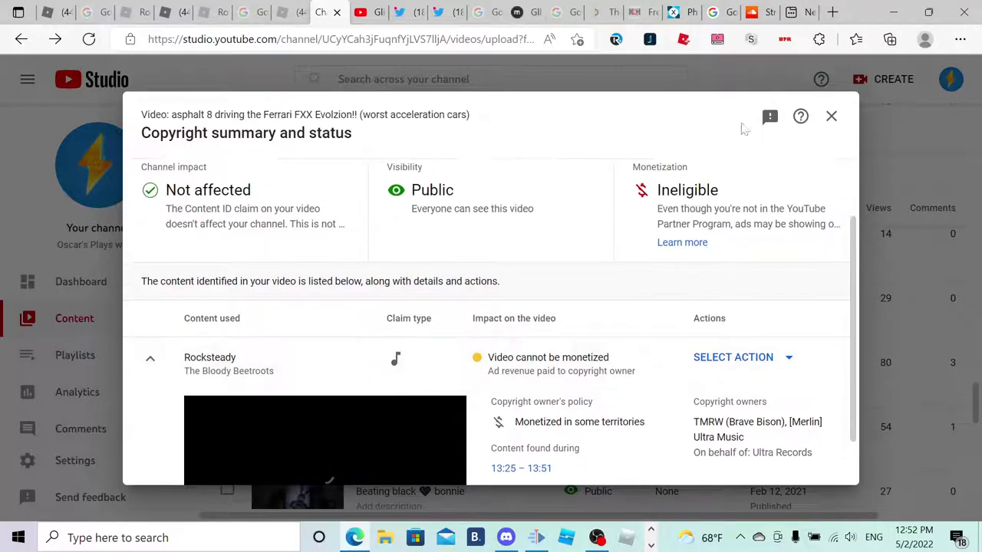
left_click(709, 360)
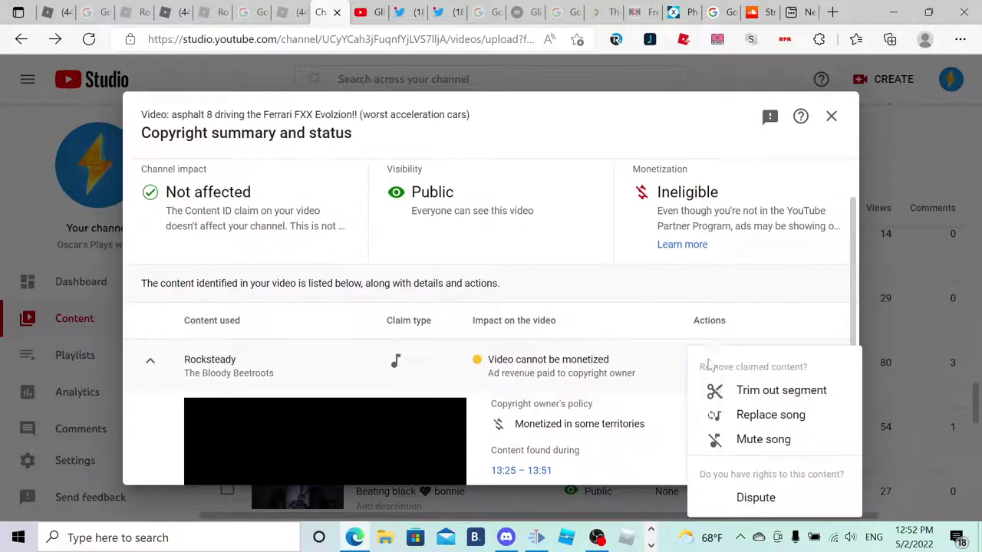
left_click(752, 446)
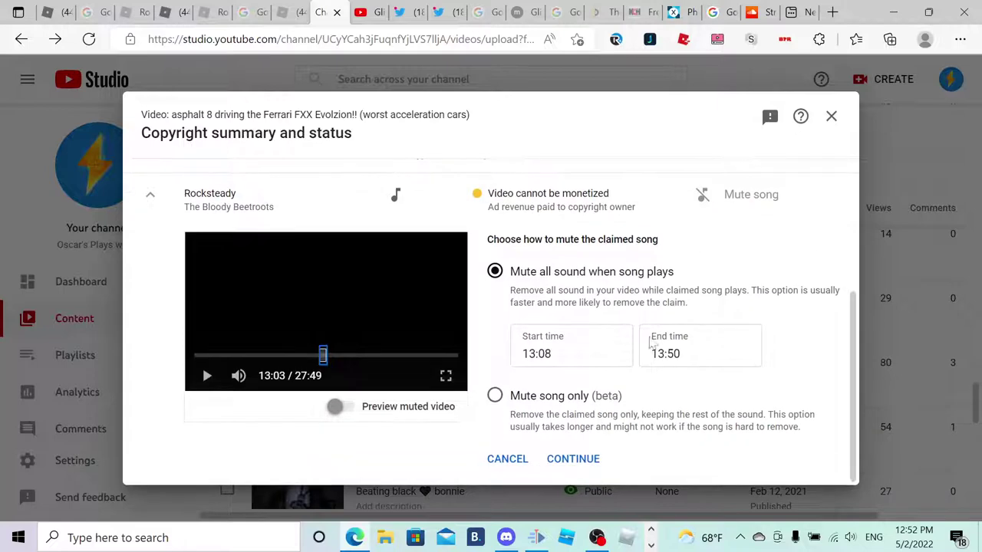
left_click(567, 460)
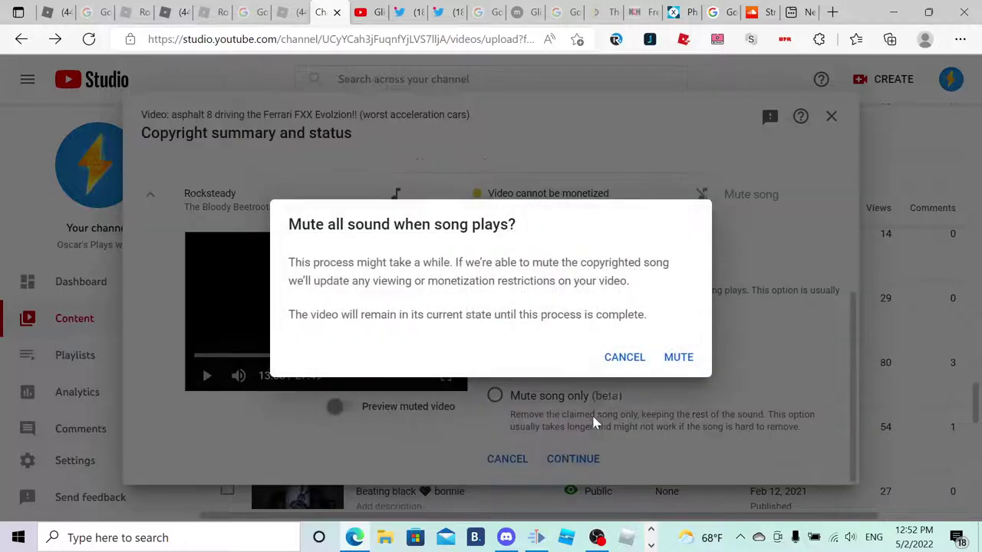
left_click(676, 359)
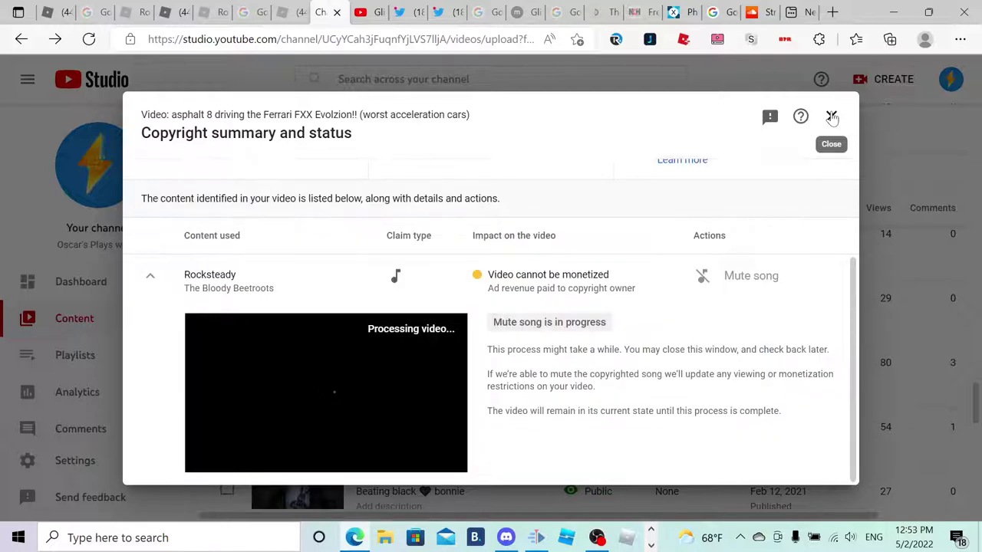
left_click(832, 117)
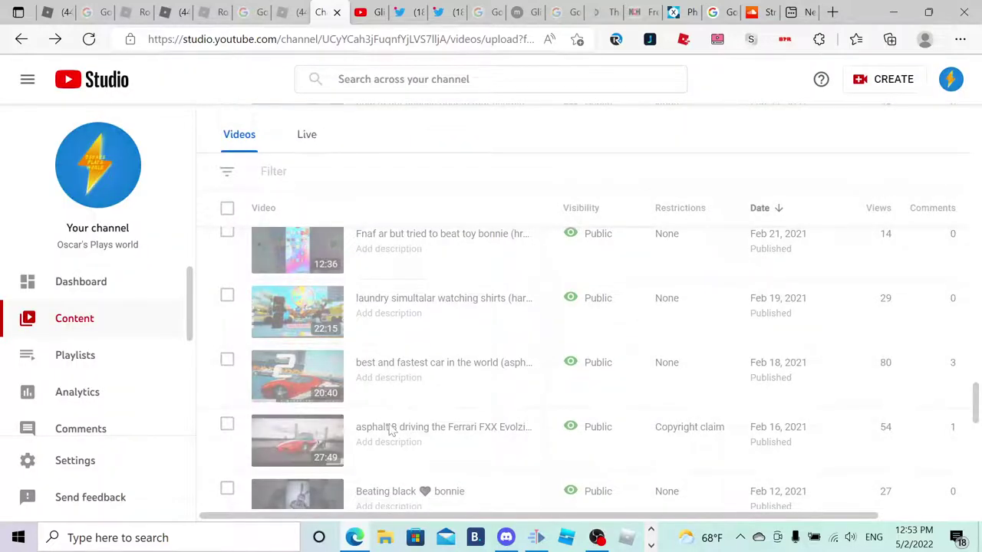
Trim out the claimed segment from 01:42 to 02:30 in "asphalt 8 but fast car (asphalt 8)" and close the copyright summary.
scroll(399, 410, "down", 2)
scroll(404, 404, "down", 1)
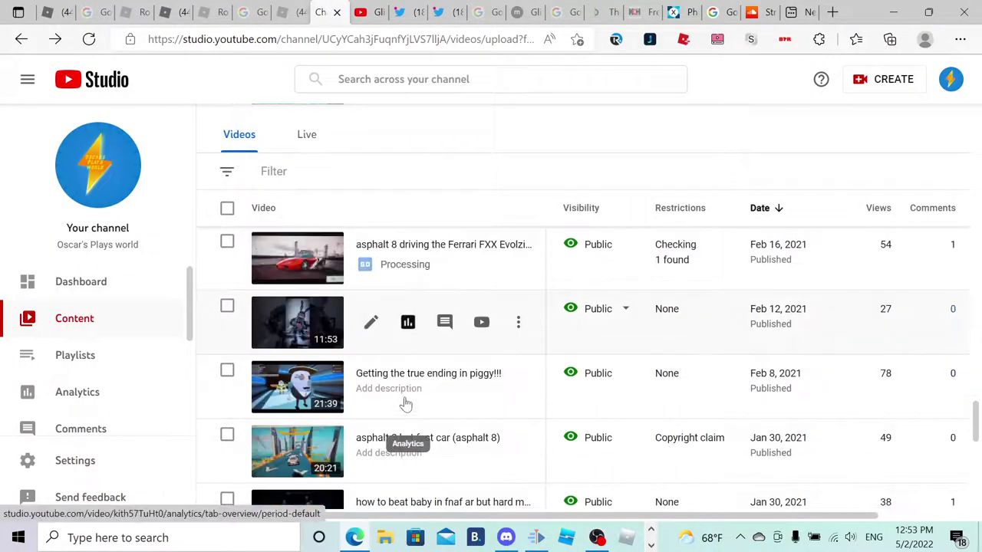
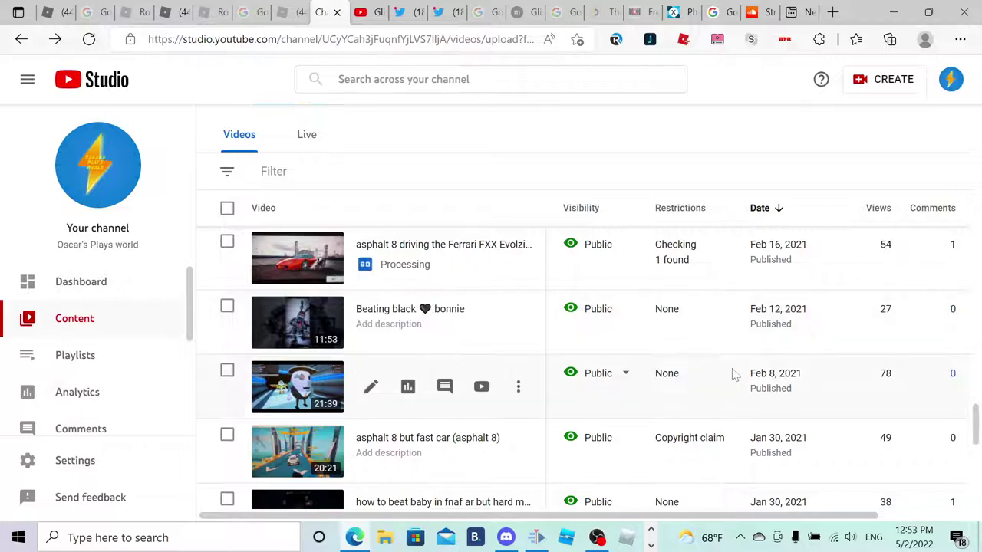
mouse_move(689, 449)
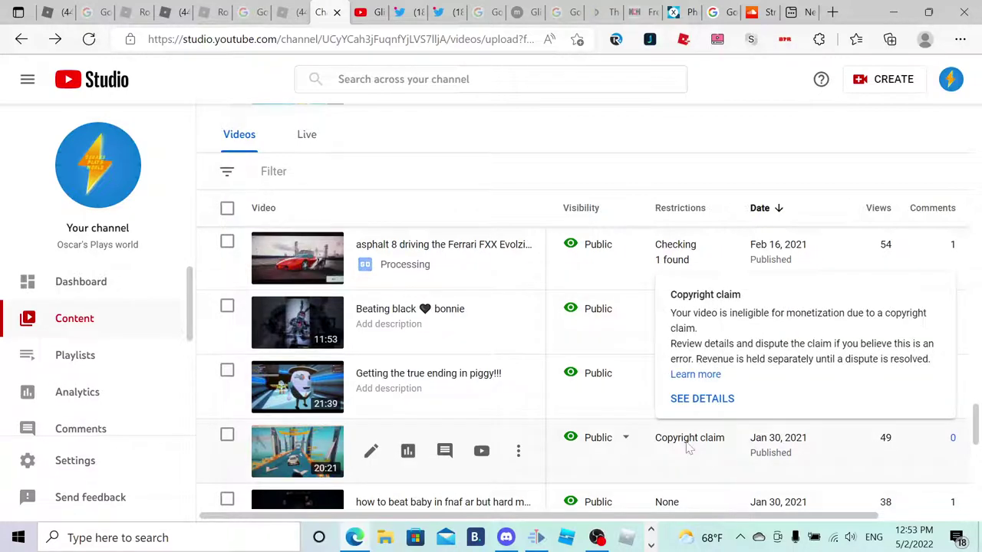
left_click(685, 399)
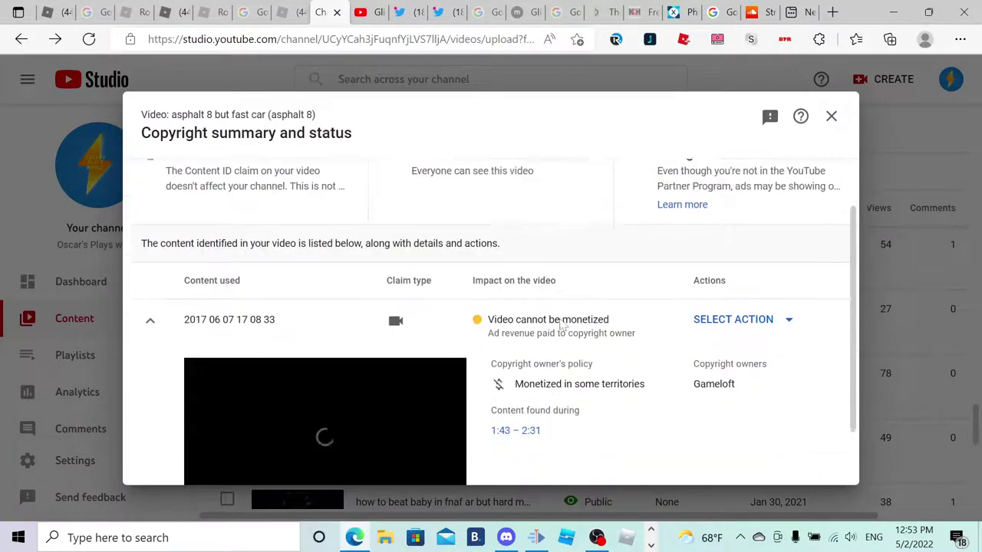
left_click(730, 278)
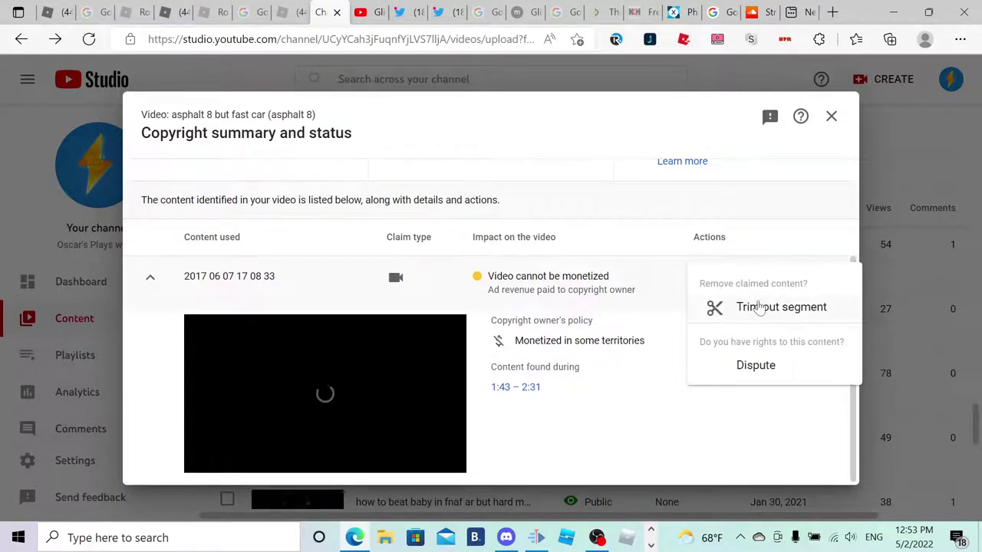
left_click(756, 307)
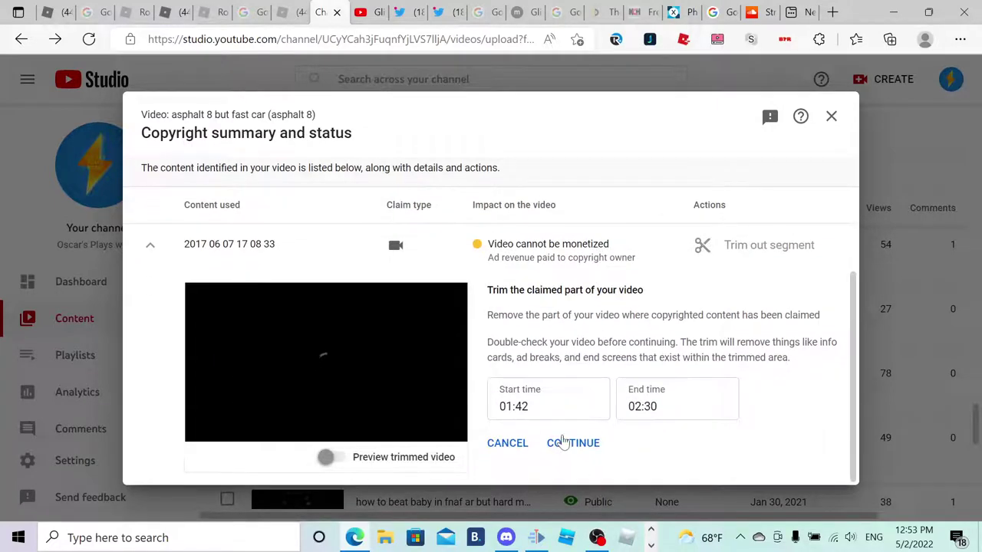
left_click(563, 443)
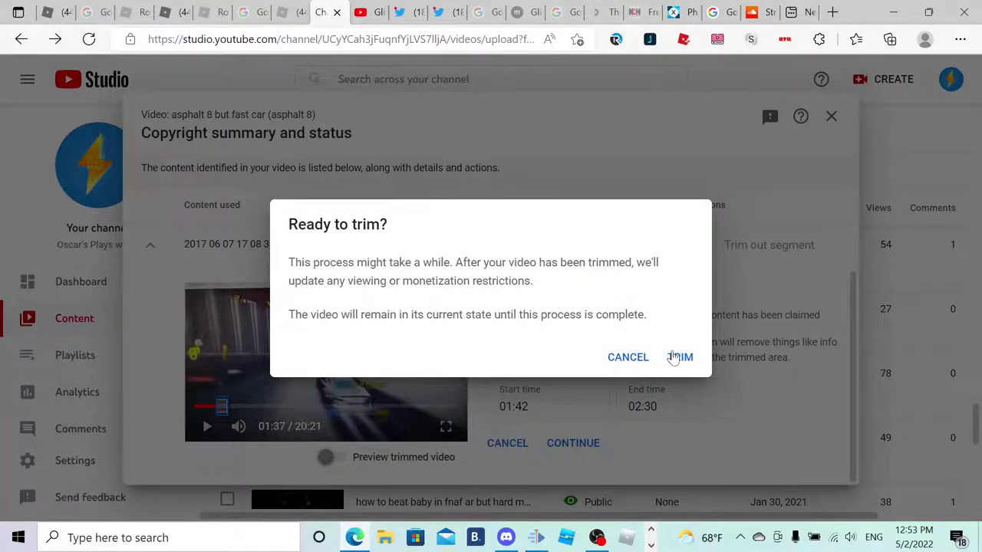
left_click(675, 358)
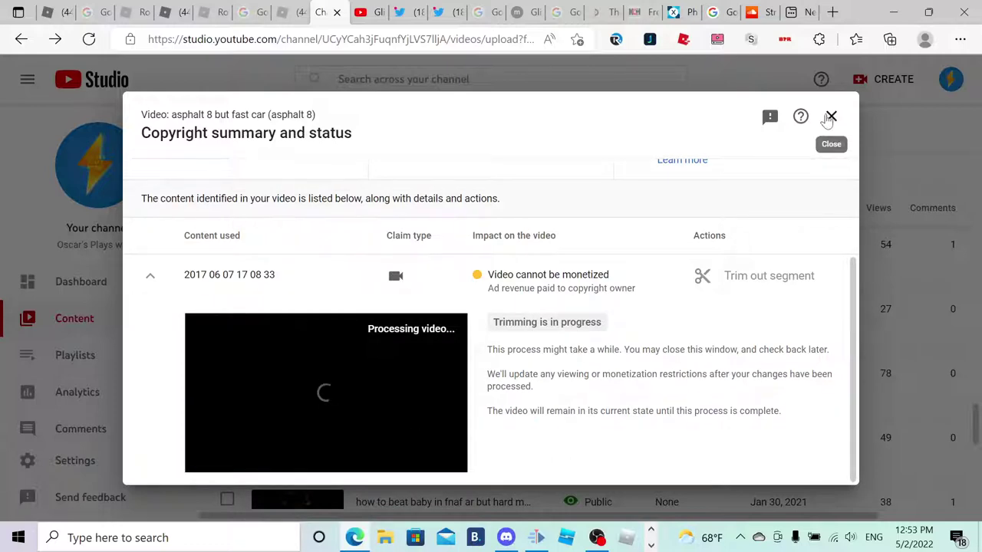
left_click(830, 117)
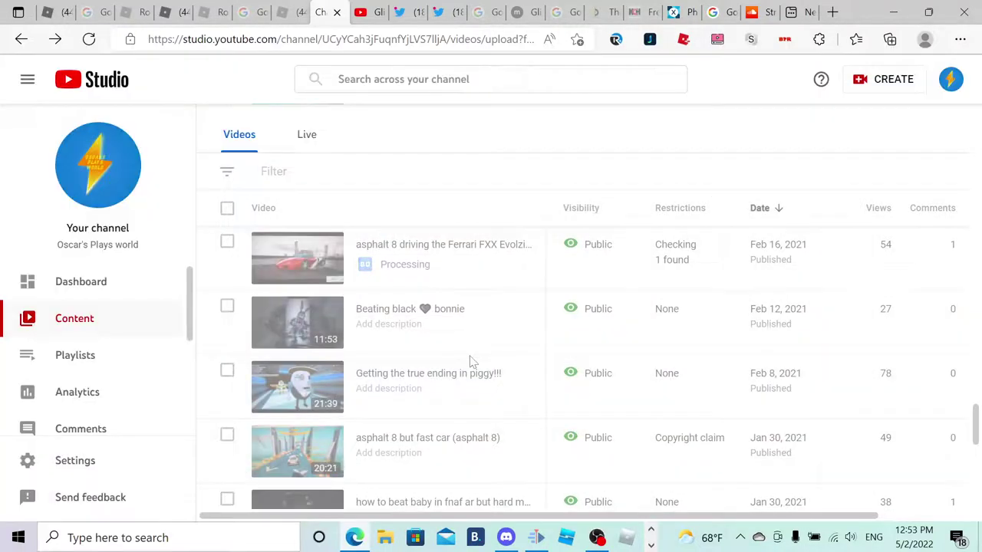
Check the remaining videos on this page of the channel list for copyright claims and continue on the next page.
scroll(445, 388, "down", 1)
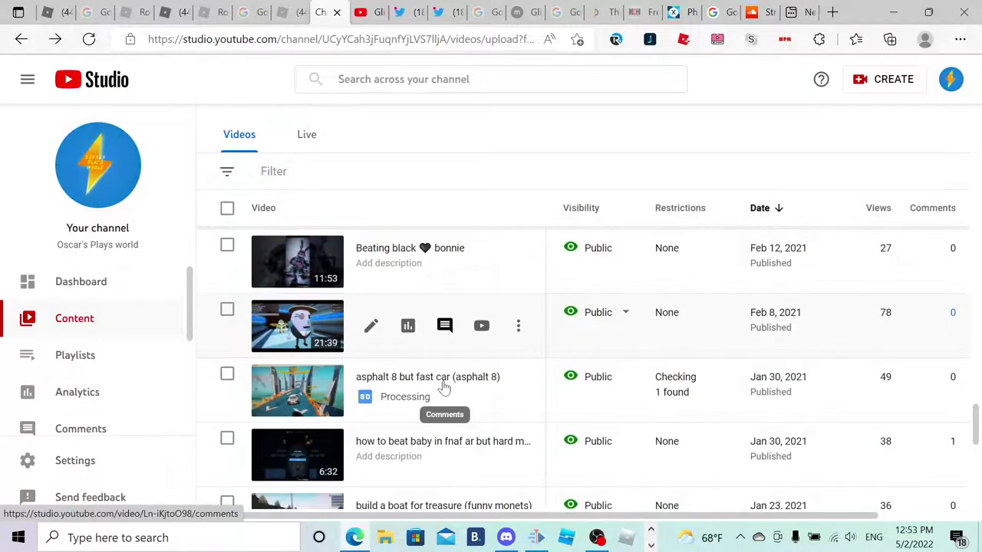
scroll(445, 387, "down", 2)
scroll(445, 387, "down", 1)
scroll(445, 387, "up", 1)
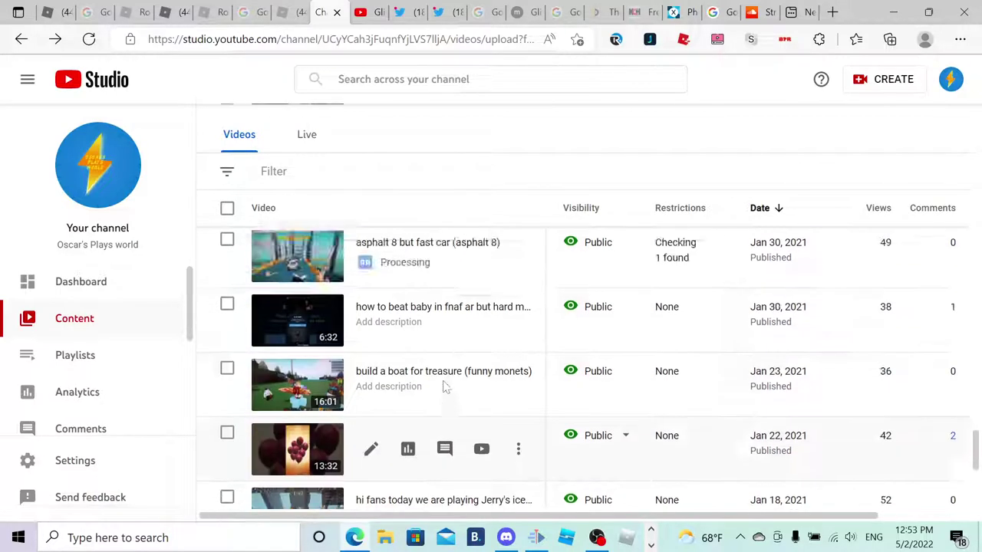
scroll(445, 388, "down", 5)
scroll(445, 388, "down", 1)
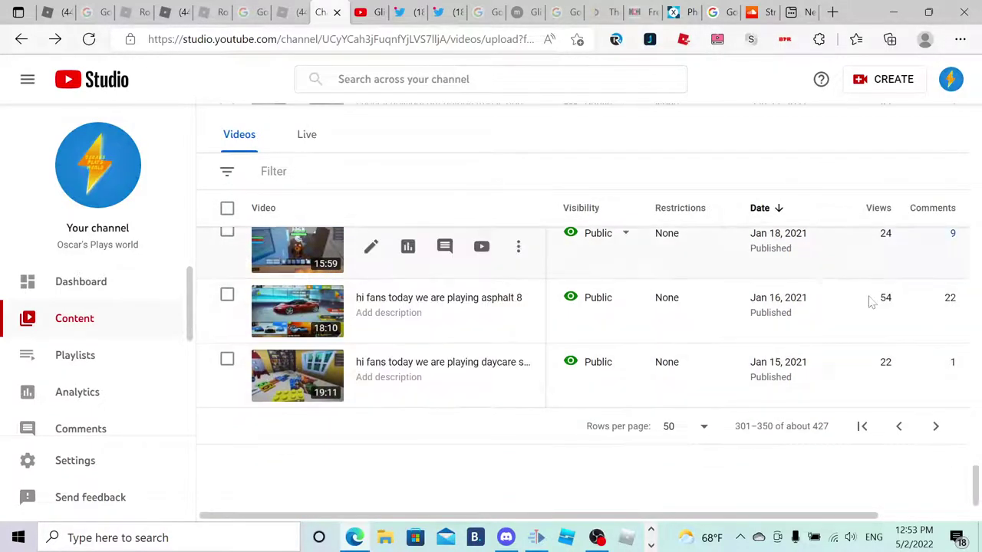
left_click(935, 427)
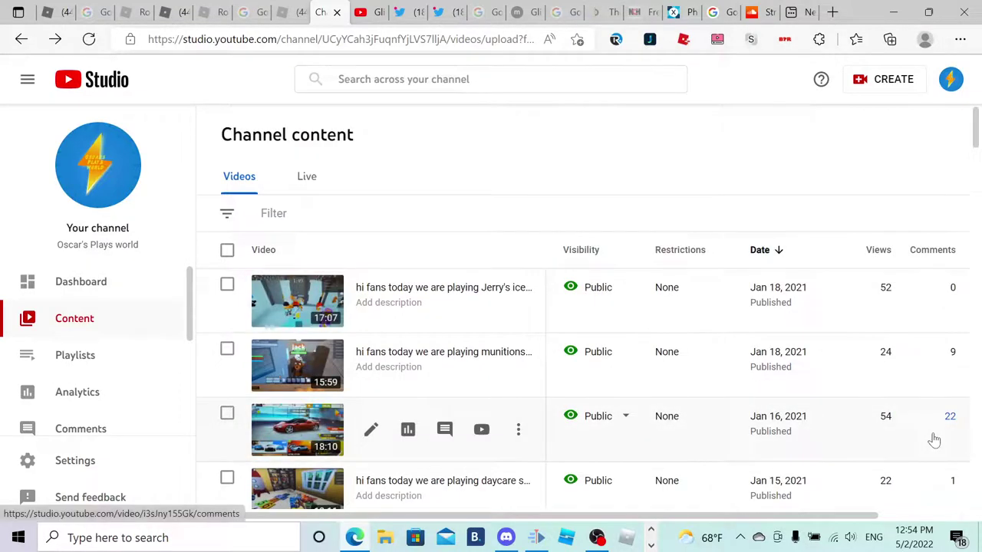
scroll(931, 438, "down", 2)
scroll(926, 437, "up", 1)
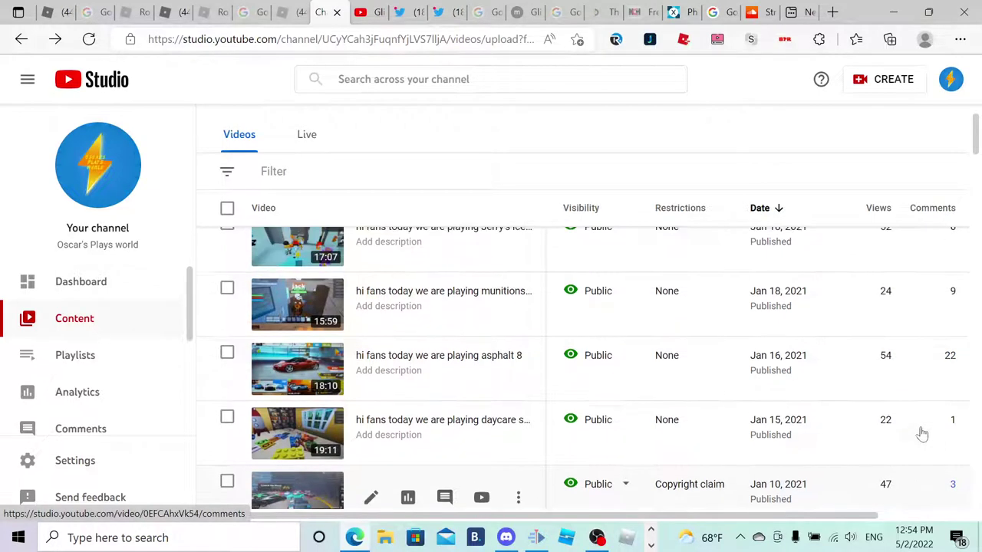
View the comments on "hi fans today we are playing asphalt 8" and return to the channel's video list.
left_click(950, 367)
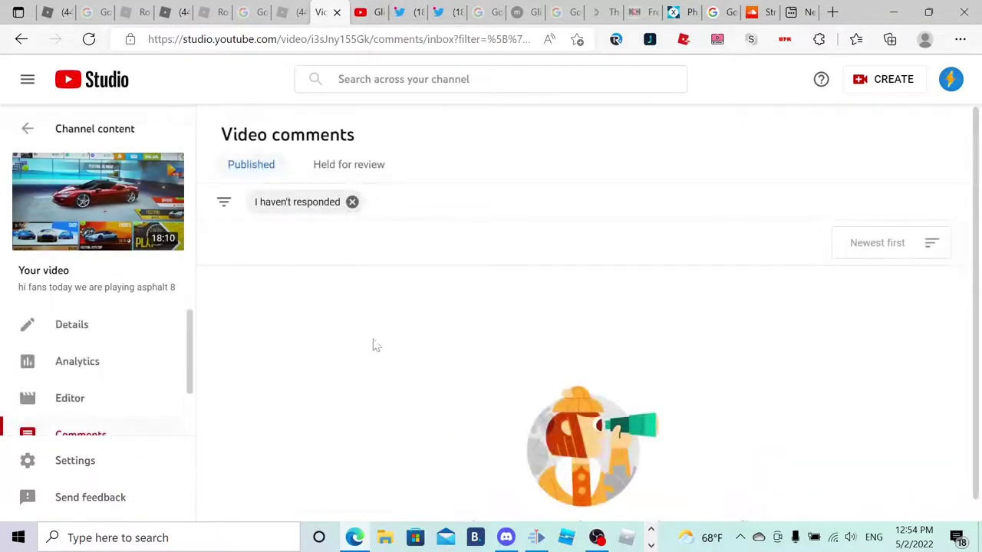
scroll(330, 188, "down", 1)
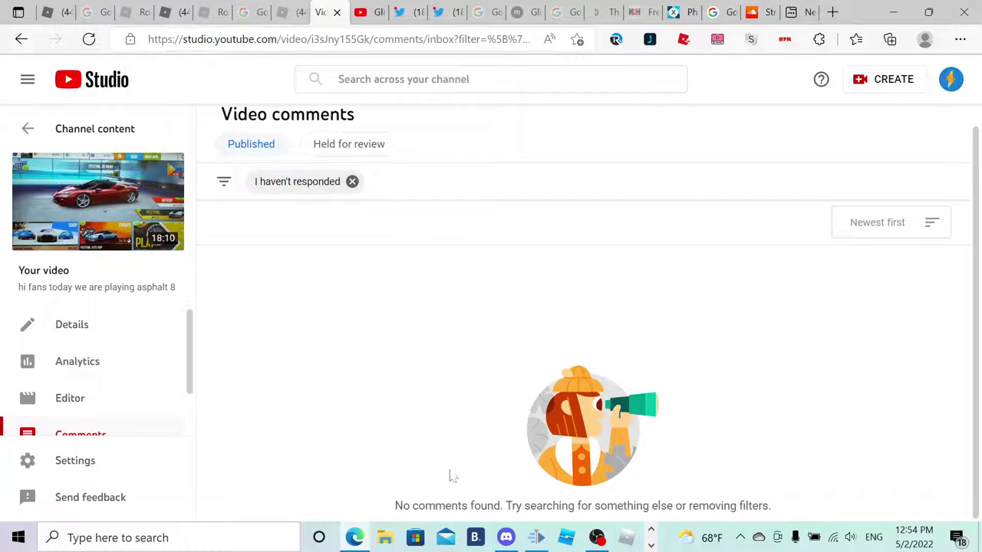
left_click(18, 39)
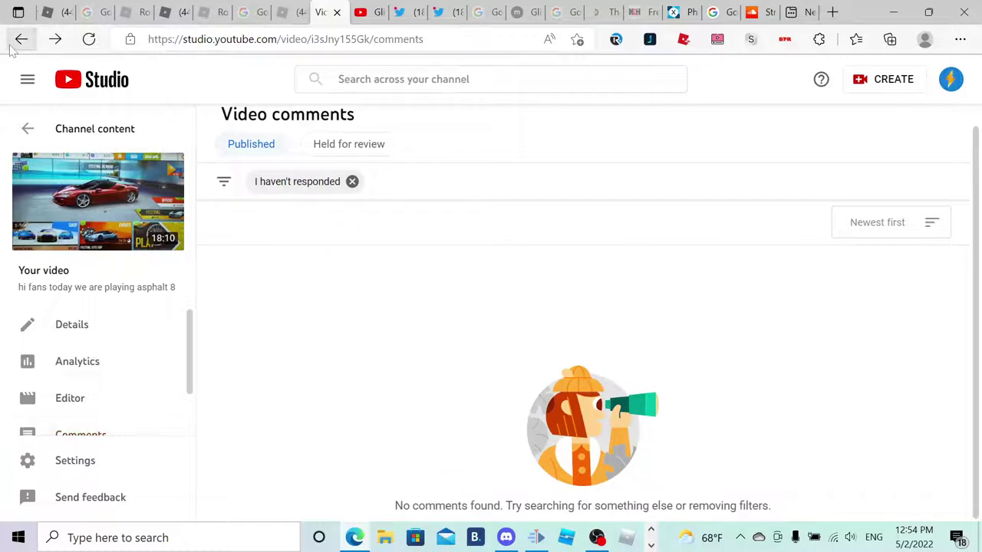
left_click(21, 39)
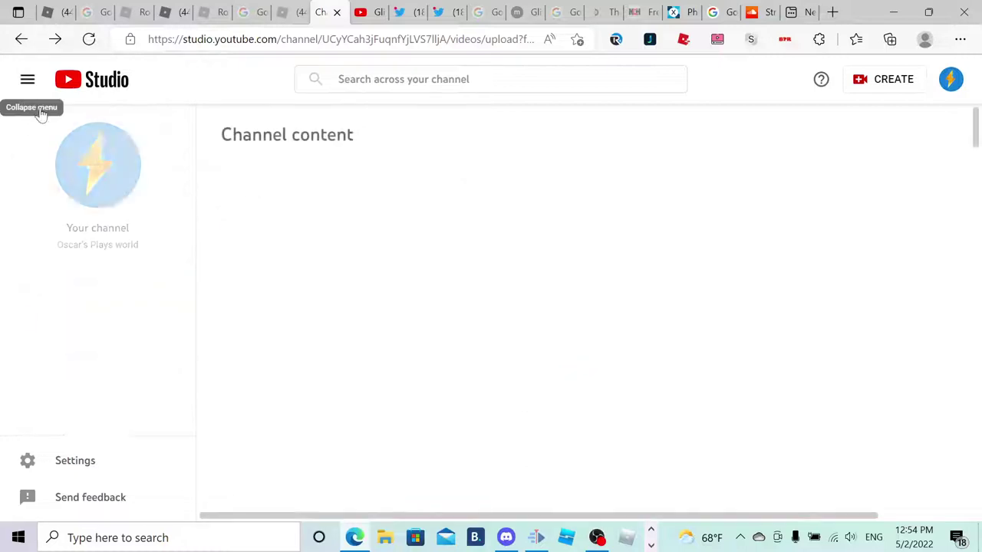
Review the copyright claims on the Jan 10, 2021 video "hi fans today we are playing games in roblox" and close the summary.
mouse_move(319, 350)
scroll(335, 348, "down", 4)
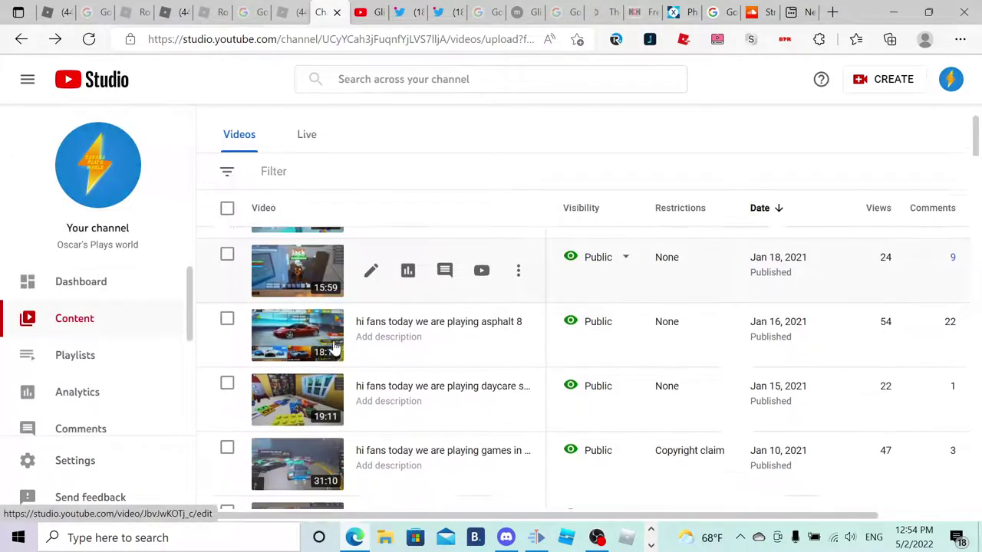
scroll(334, 348, "up", 3)
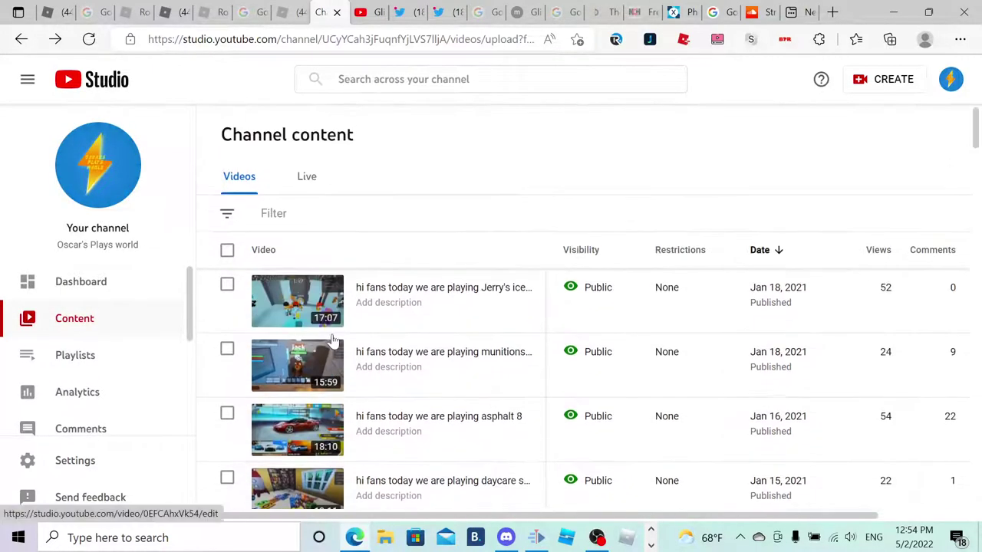
scroll(334, 345, "down", 4)
scroll(335, 341, "up", 2)
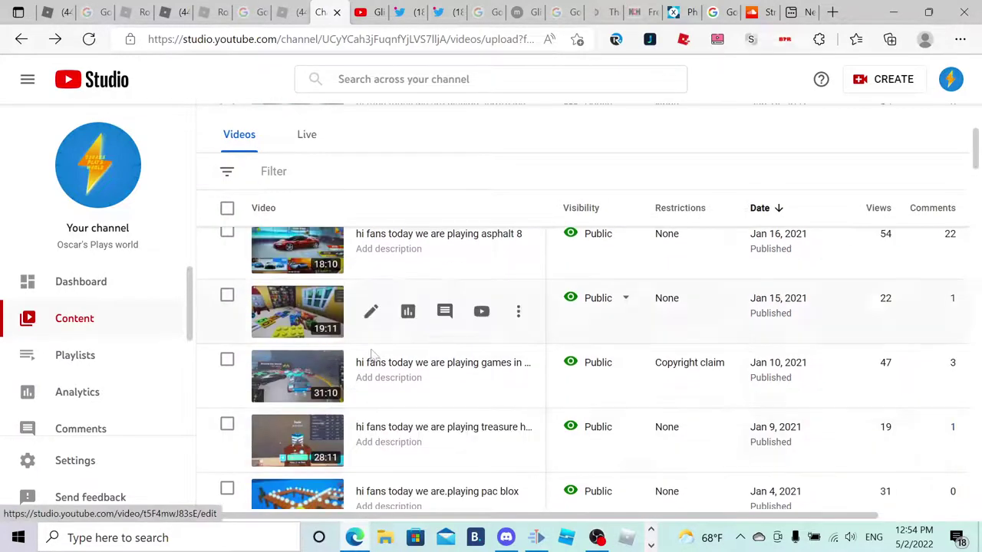
mouse_move(714, 367)
left_click(683, 324)
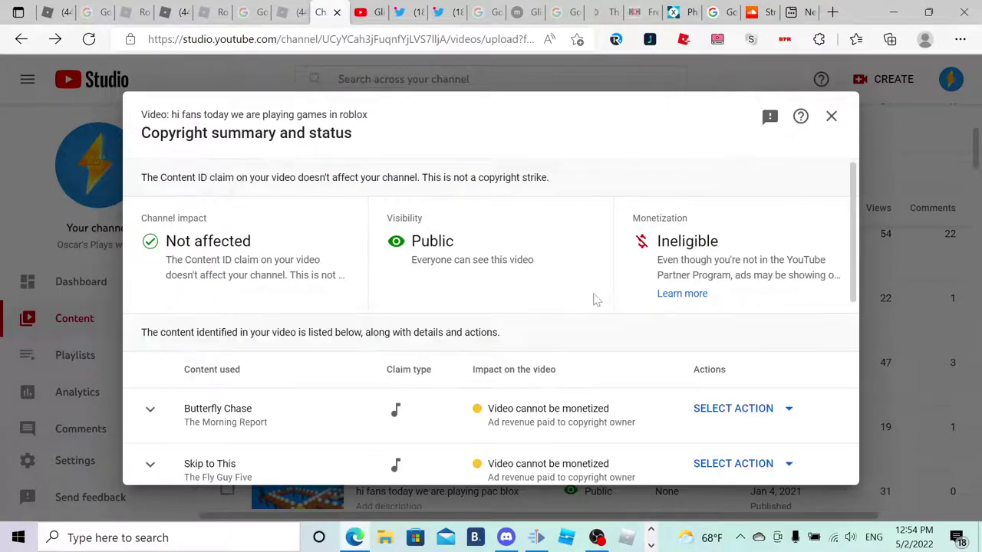
scroll(645, 307, "down", 3)
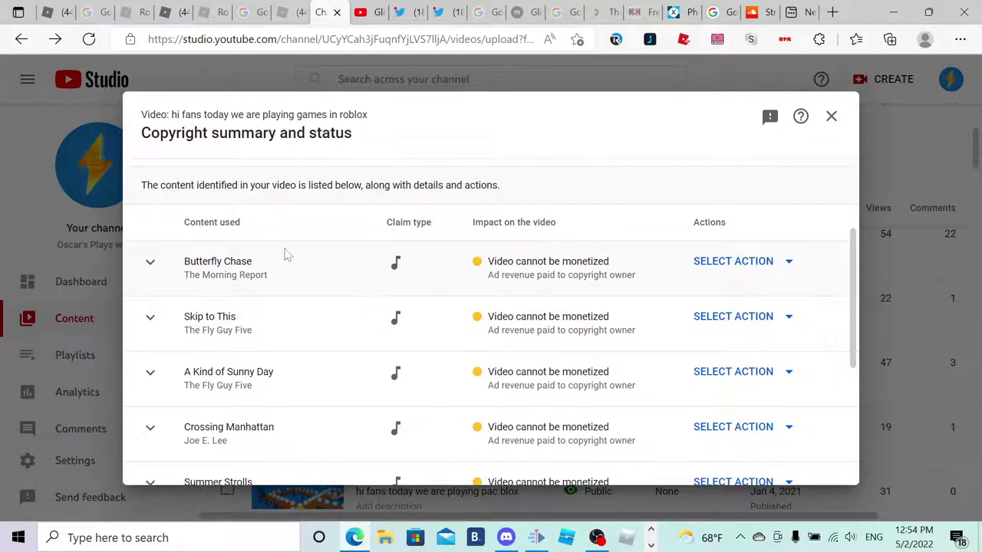
left_click(831, 113)
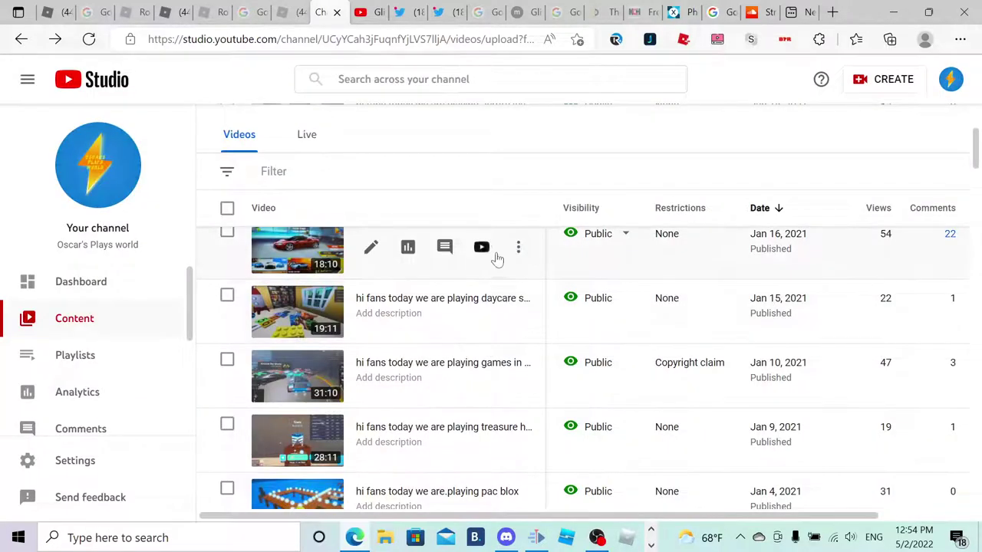
Permanently delete the video "hi fans today we are playing games in roblox", acknowledging that deletion can't be undone.
left_click(519, 377)
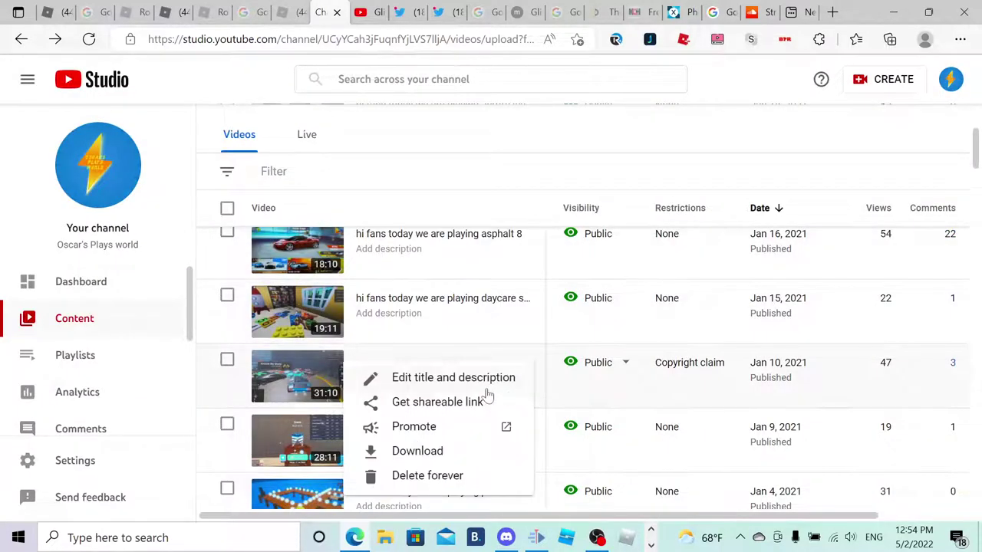
left_click(470, 473)
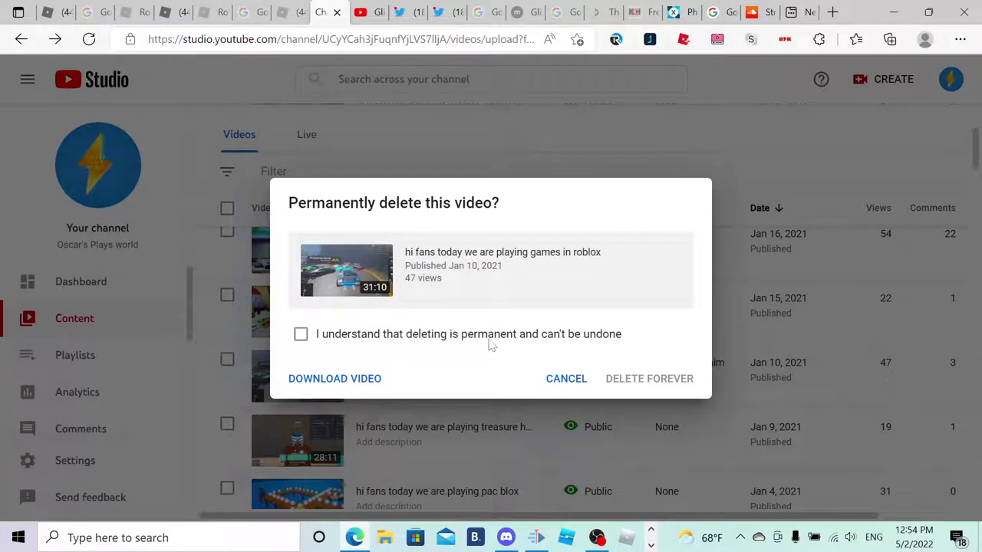
left_click(490, 342)
left_click(622, 388)
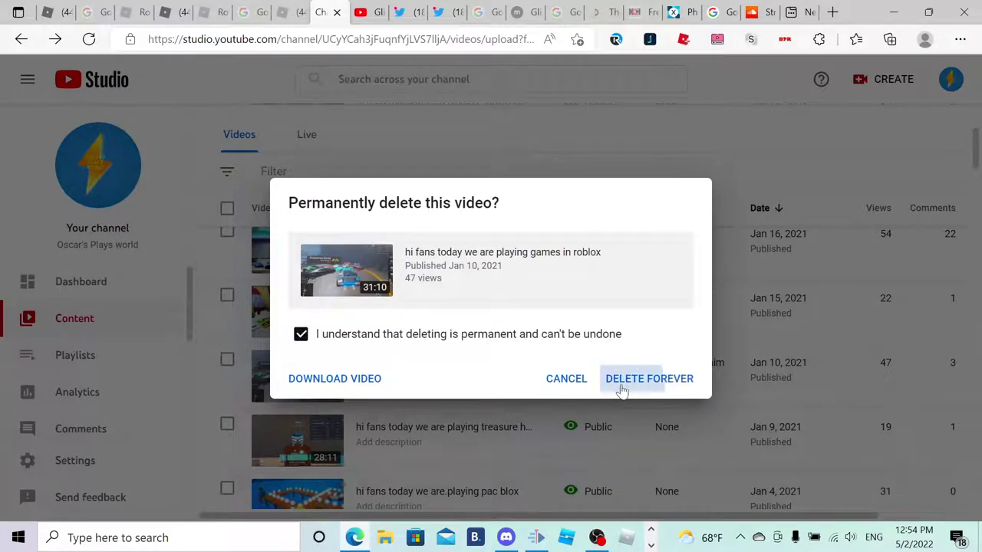
Check the restrictions of the remaining videos on this page of the channel list for copyright claims, down to the oldest entry.
scroll(587, 426, "down", 5)
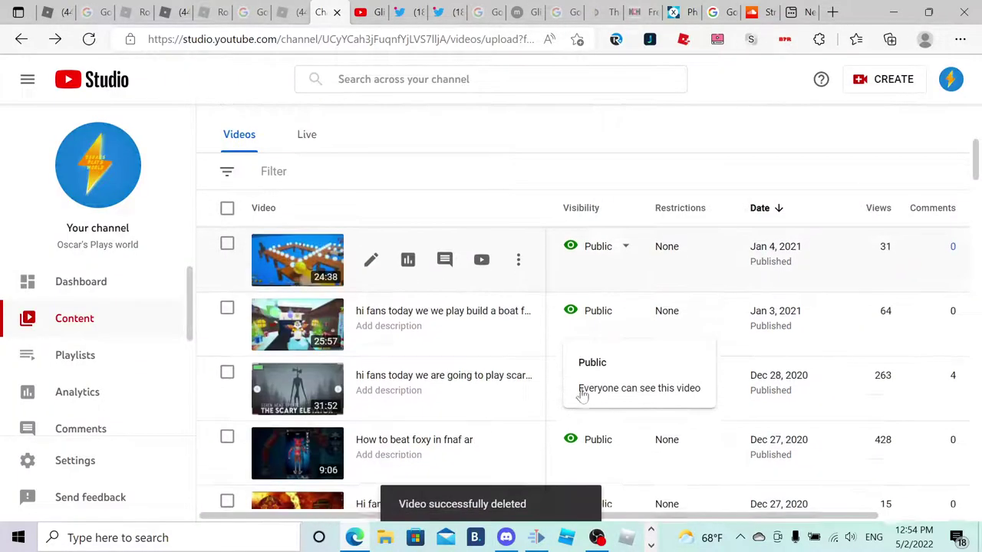
scroll(583, 349, "down", 4)
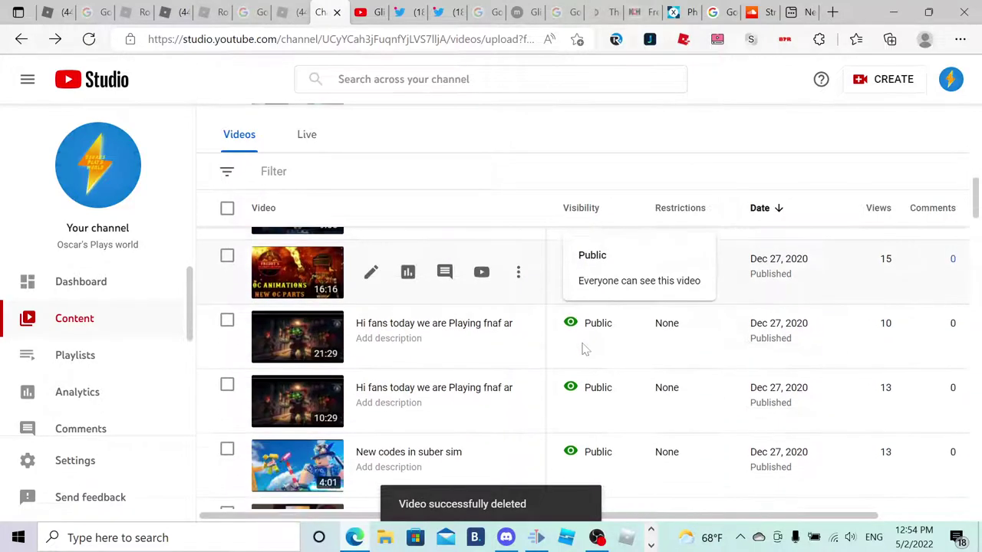
scroll(583, 350, "down", 1)
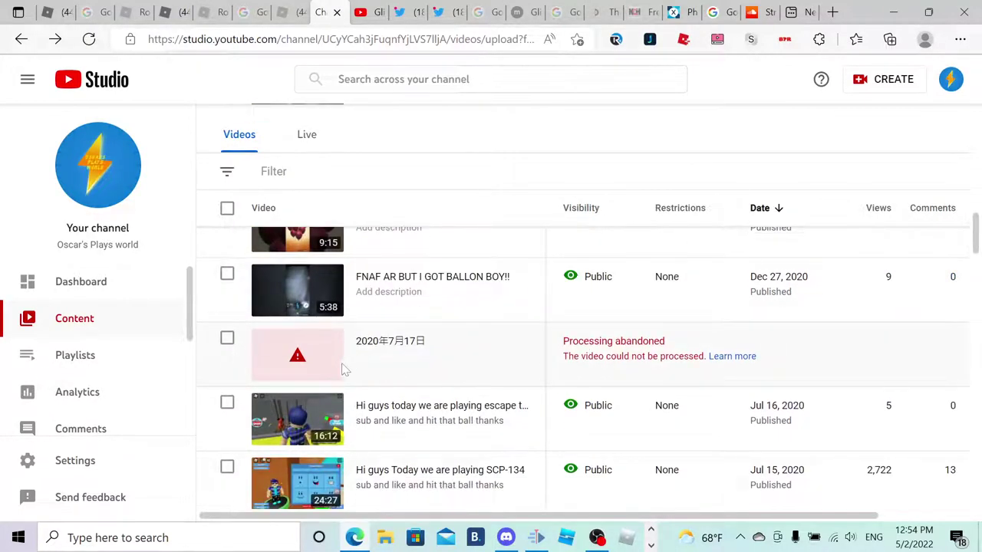
scroll(345, 370, "down", 3)
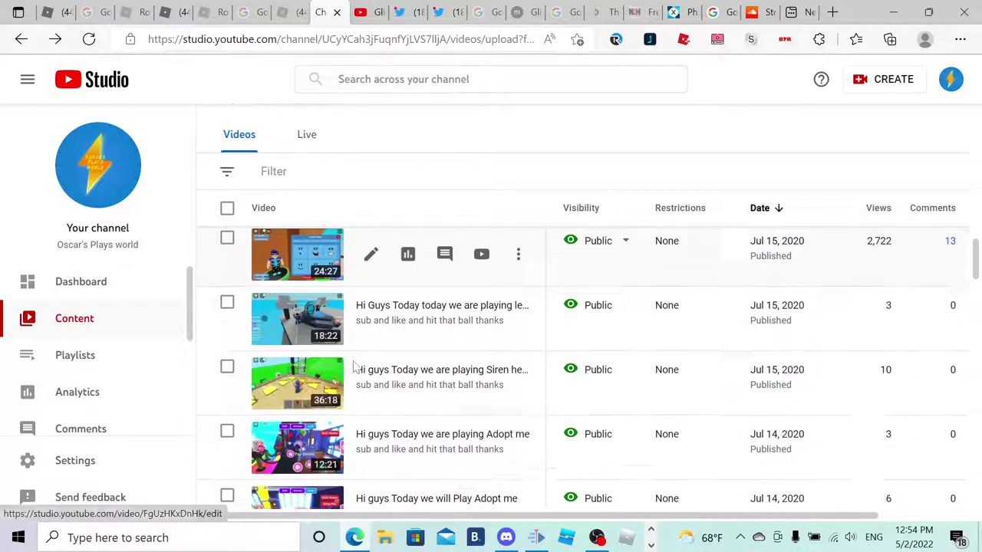
scroll(357, 369, "down", 5)
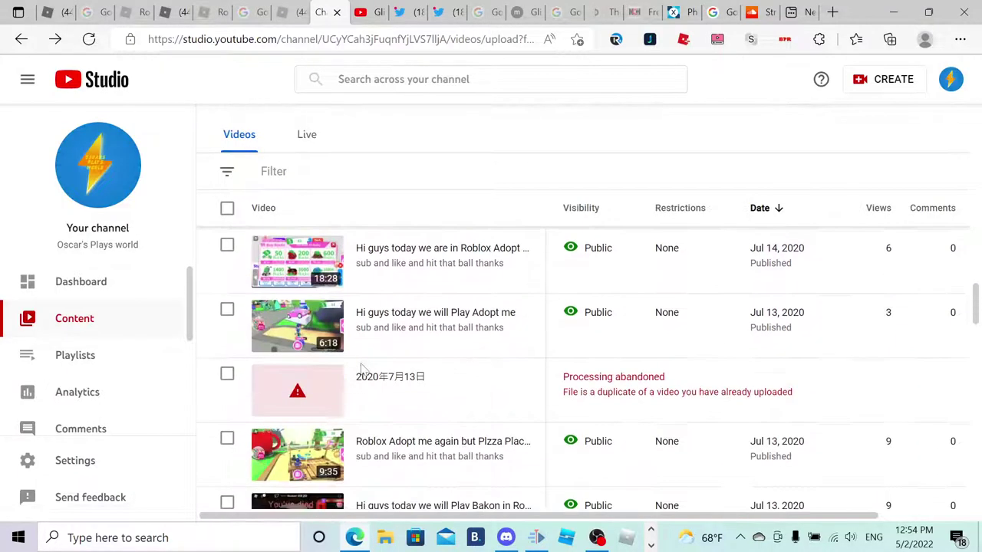
scroll(352, 371, "down", 1)
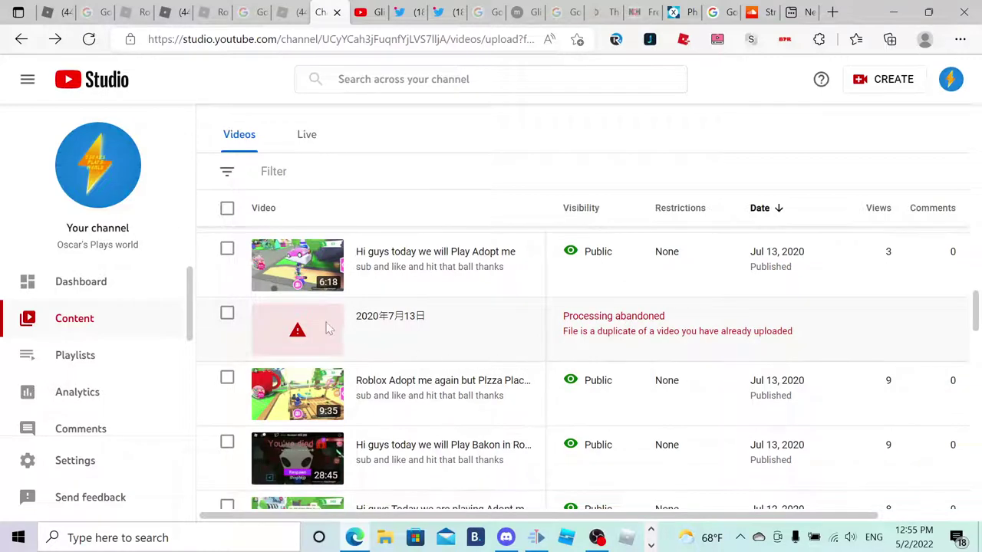
scroll(368, 345, "down", 1)
scroll(614, 329, "down", 5)
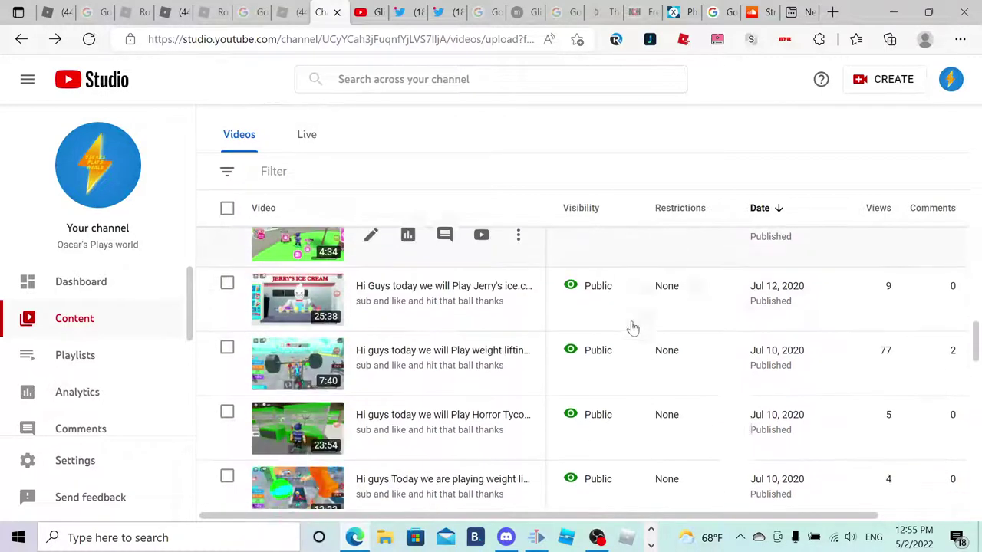
scroll(640, 338, "down", 3)
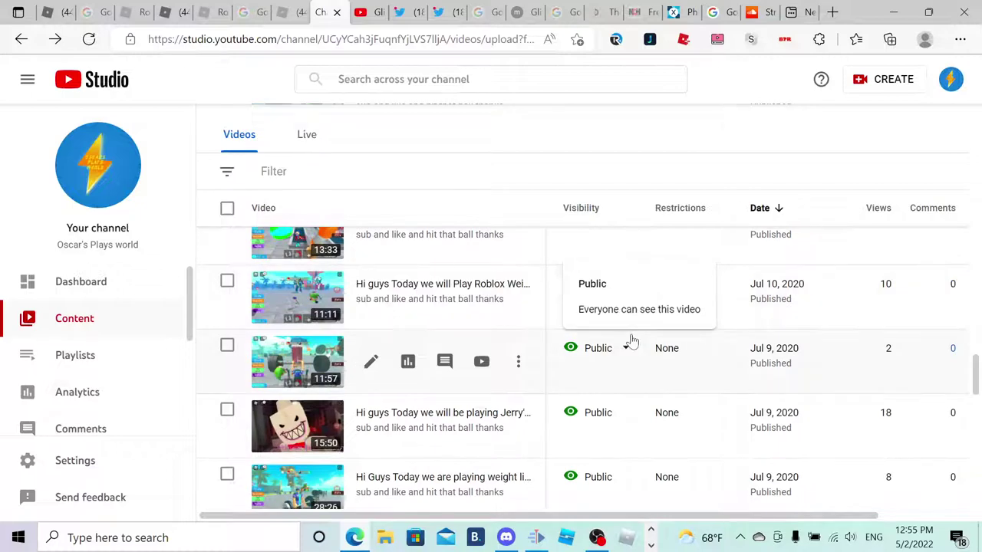
scroll(631, 340, "down", 3)
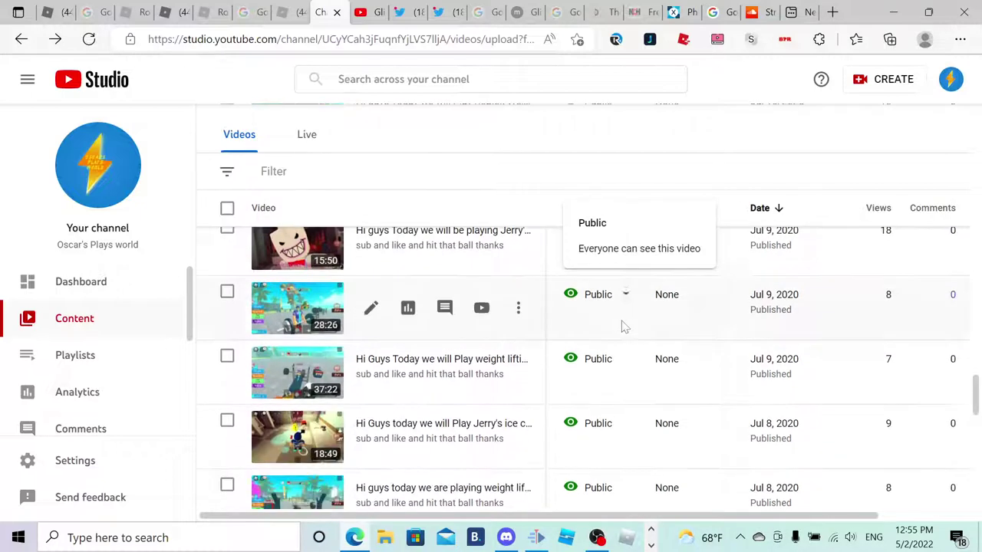
scroll(626, 328, "down", 10)
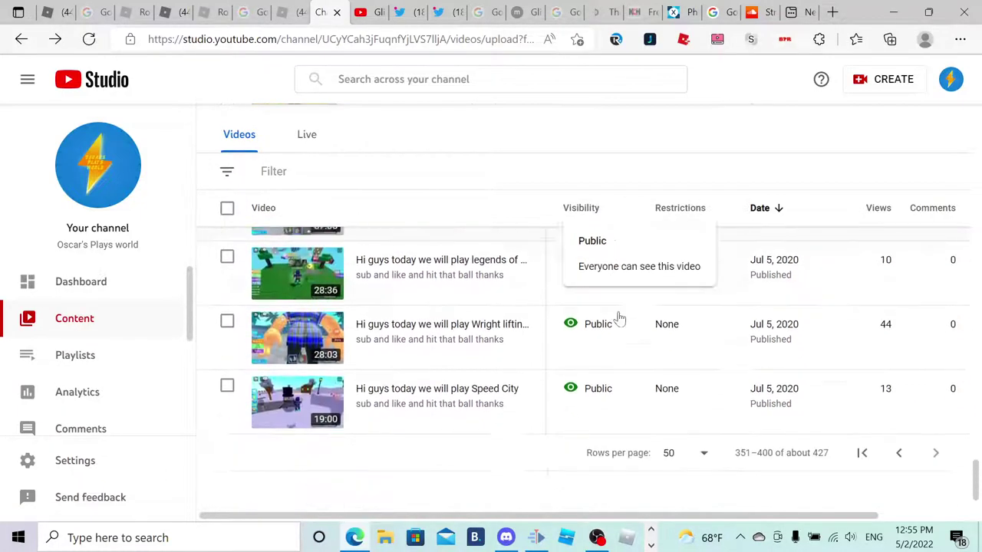
scroll(620, 319, "down", 1)
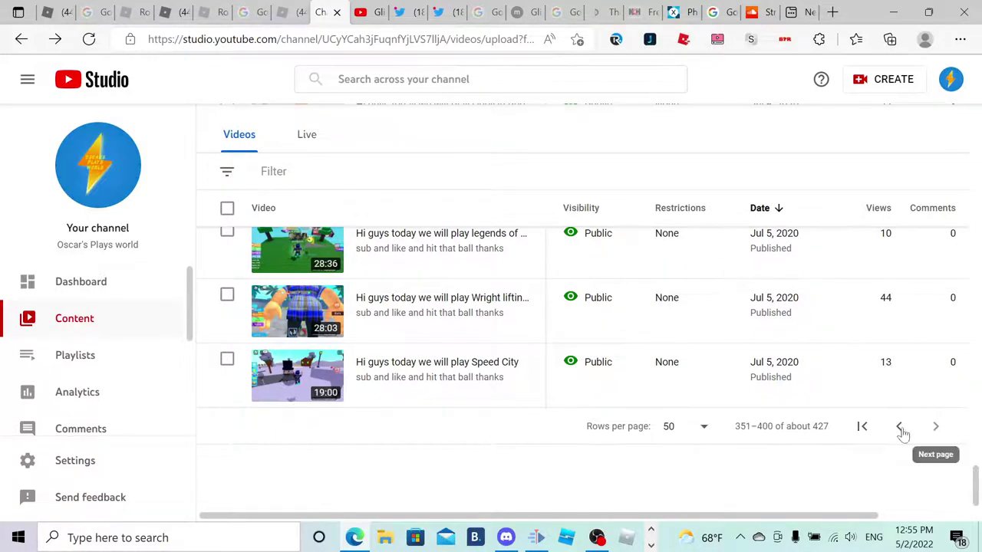
Return to the first page of the video list and check its entries for remaining copyright claims.
left_click(862, 427)
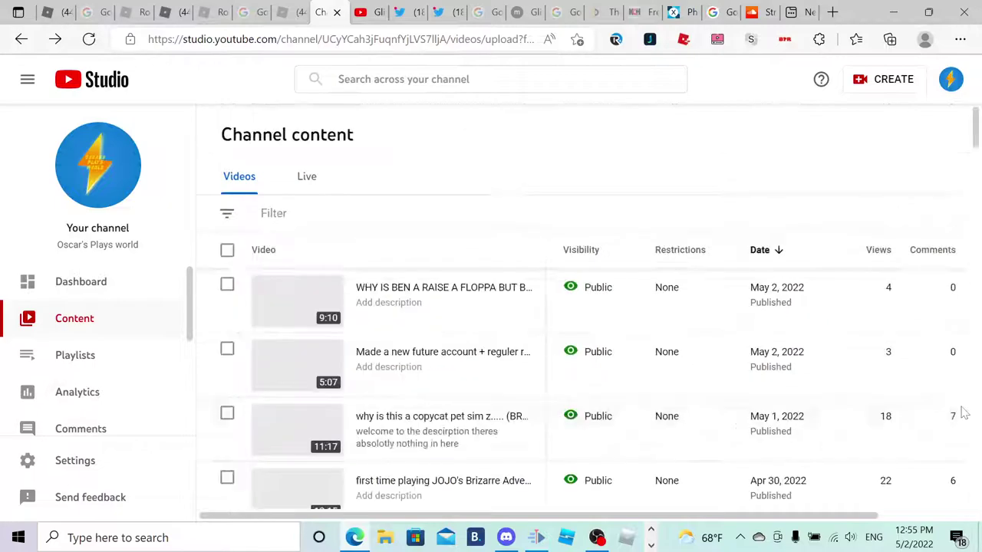
scroll(955, 403, "down", 8)
scroll(952, 399, "down", 15)
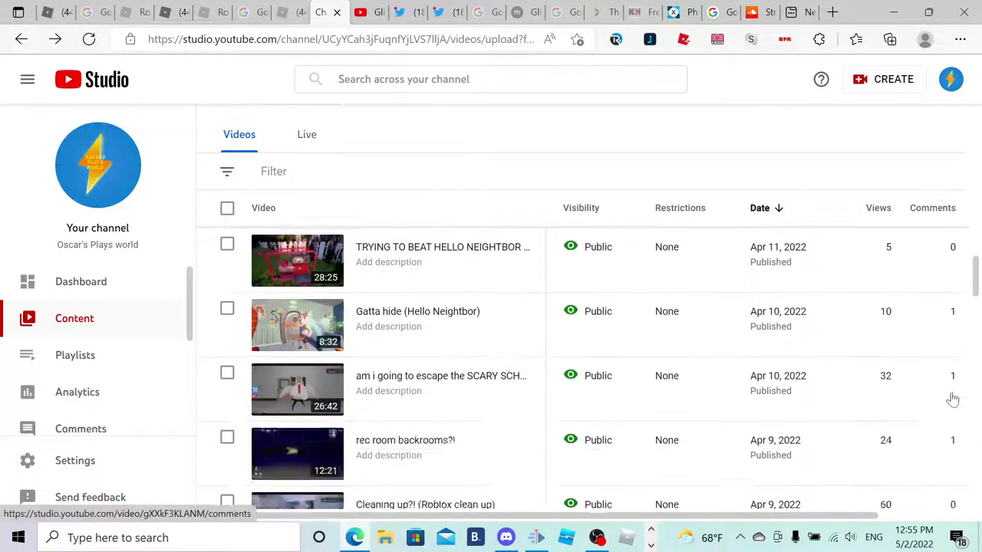
scroll(936, 384, "down", 10)
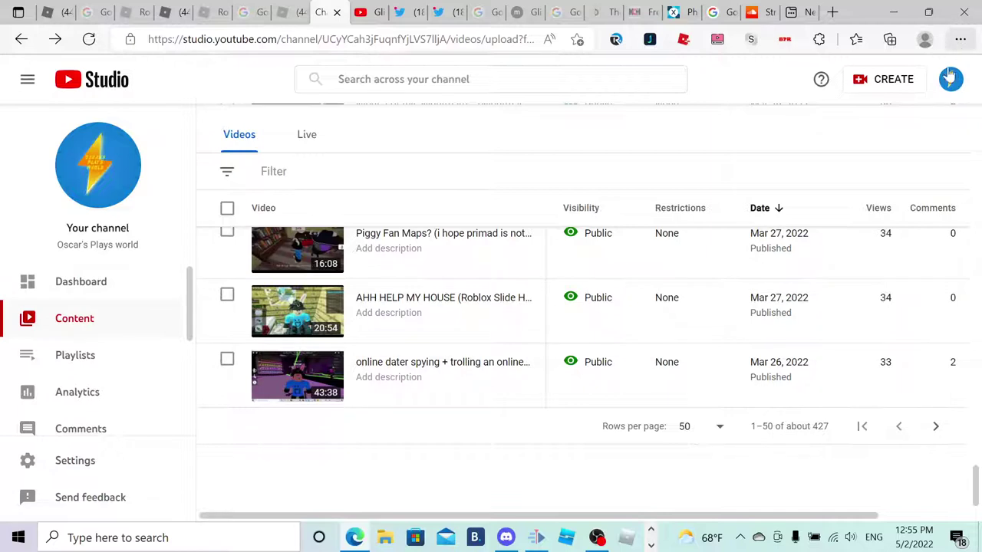
Open the channel's public YouTube page and look through the uploads, playlists, featured channels and Shorts on its home page.
left_click(116, 160)
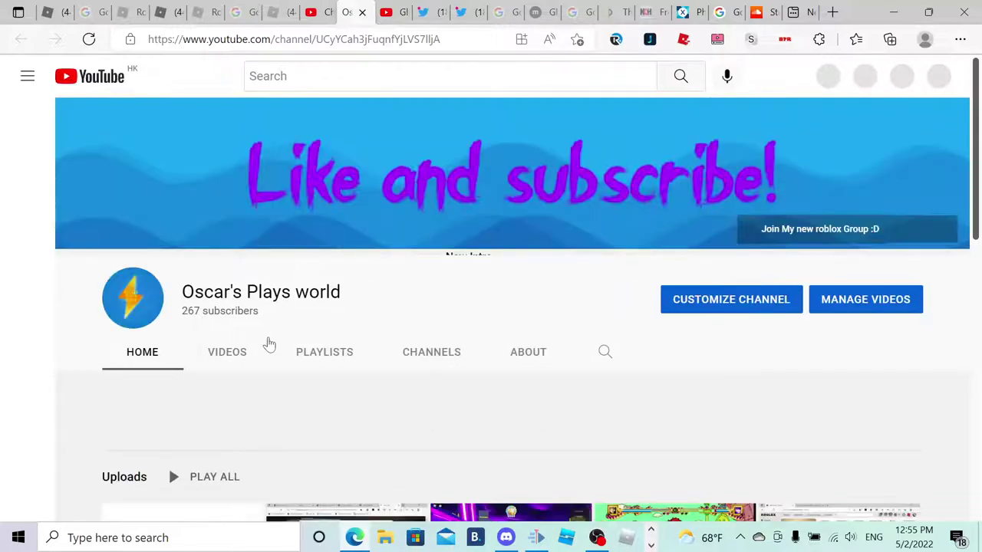
scroll(299, 412, "down", 2)
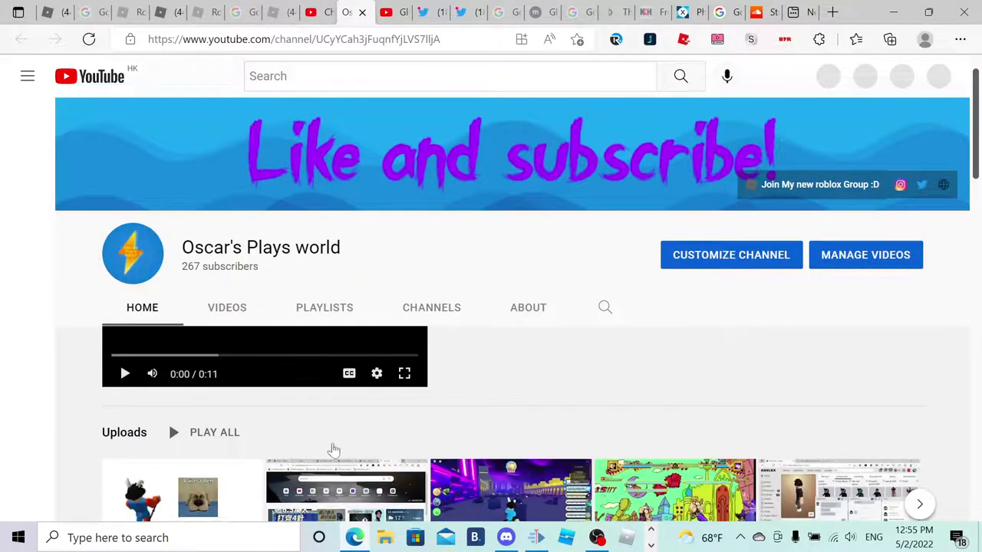
scroll(300, 285, "down", 2)
scroll(300, 287, "down", 2)
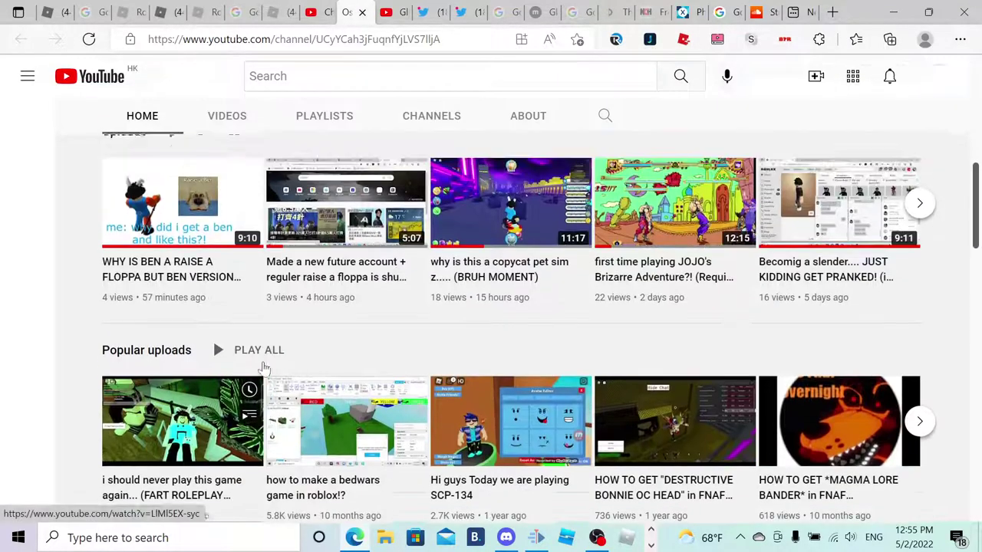
scroll(263, 346, "down", 1)
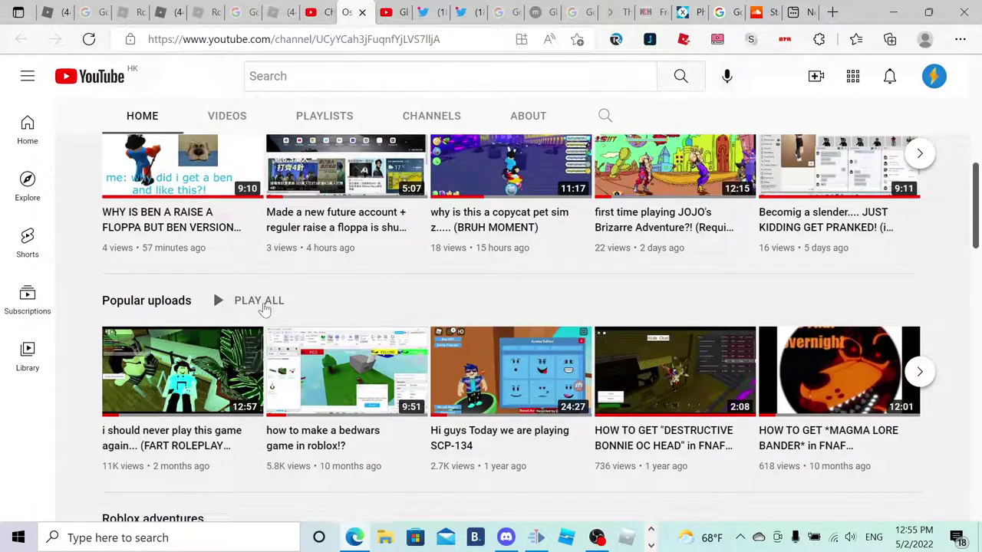
scroll(265, 311, "down", 2)
scroll(264, 310, "down", 6)
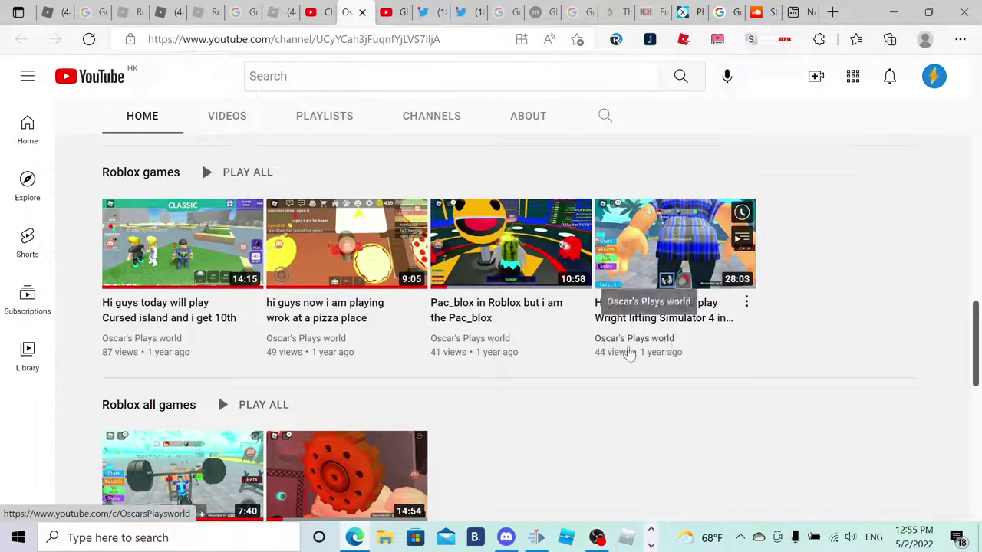
scroll(454, 340, "down", 3)
scroll(456, 349, "down", 4)
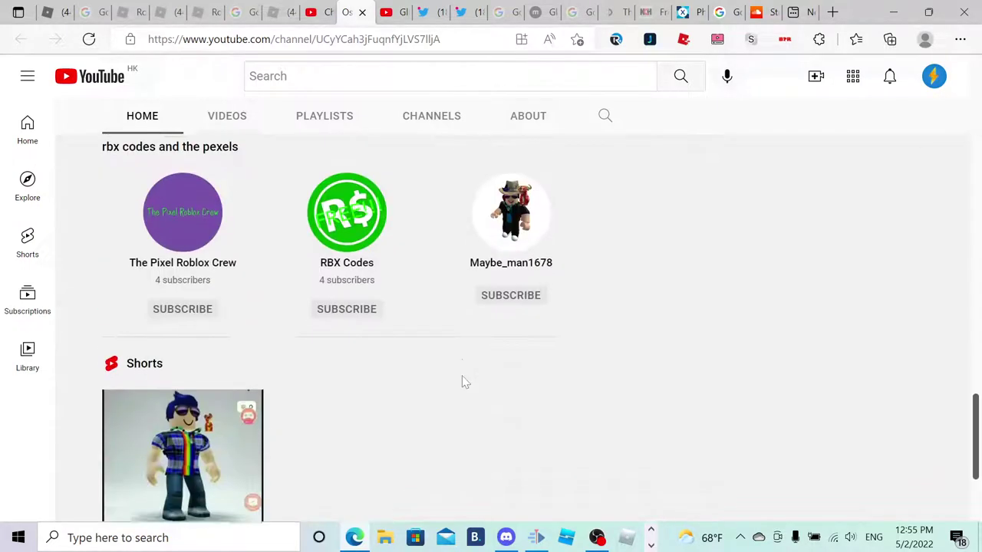
scroll(462, 379, "up", 2)
scroll(453, 381, "down", 1)
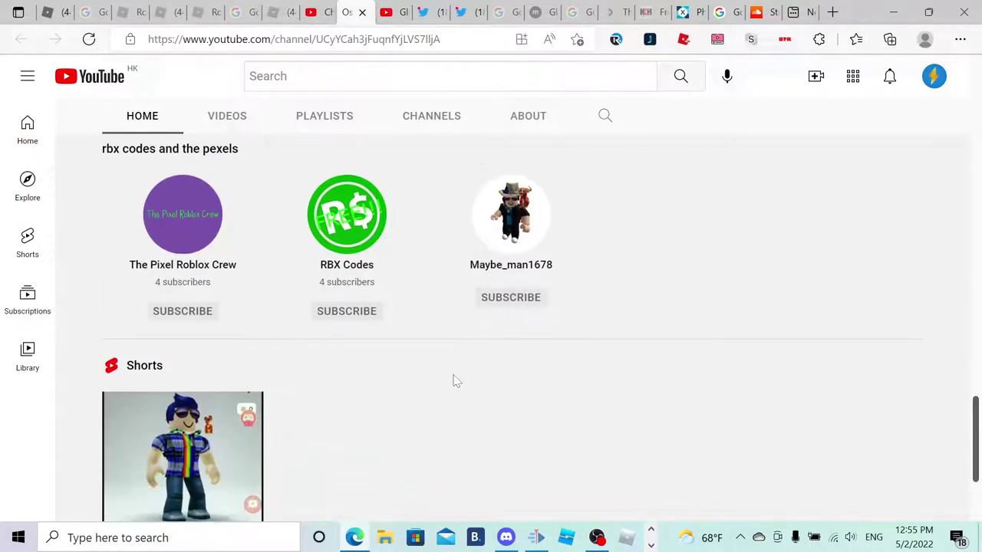
scroll(416, 403, "down", 1)
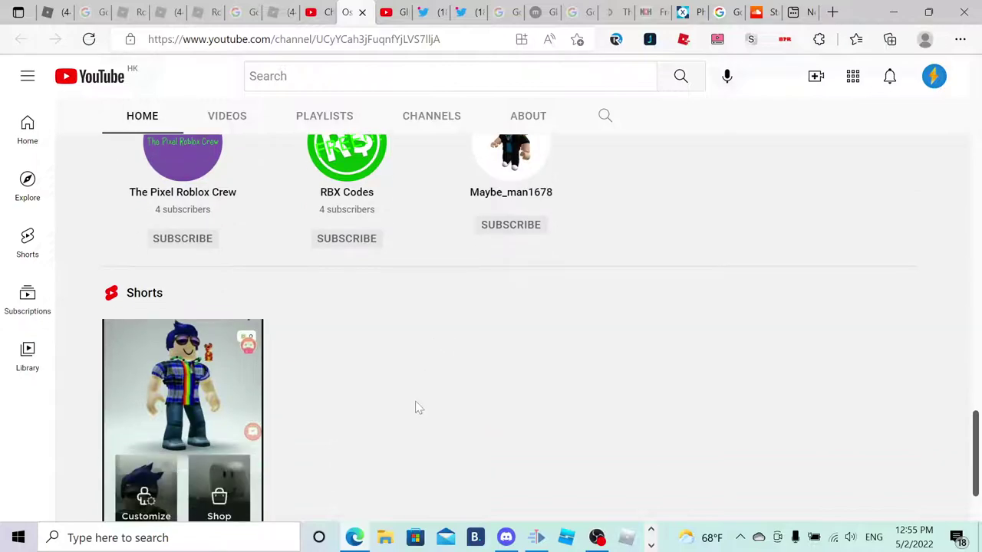
scroll(411, 414, "down", 2)
scroll(409, 419, "up", 1)
scroll(408, 422, "up", 10)
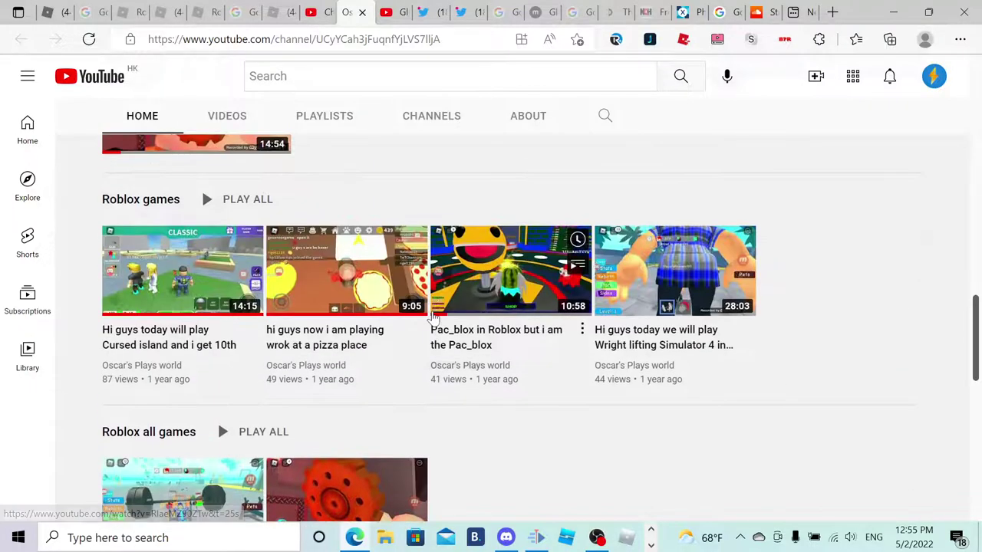
scroll(397, 274, "down", 2)
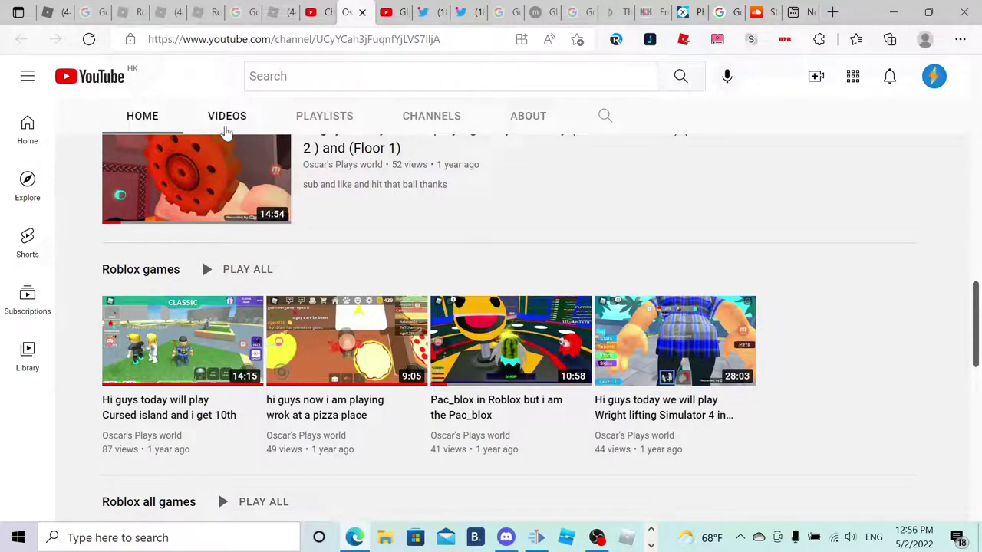
Show all of the channel's uploaded videos on its public page and look over the newest ones.
left_click(226, 128)
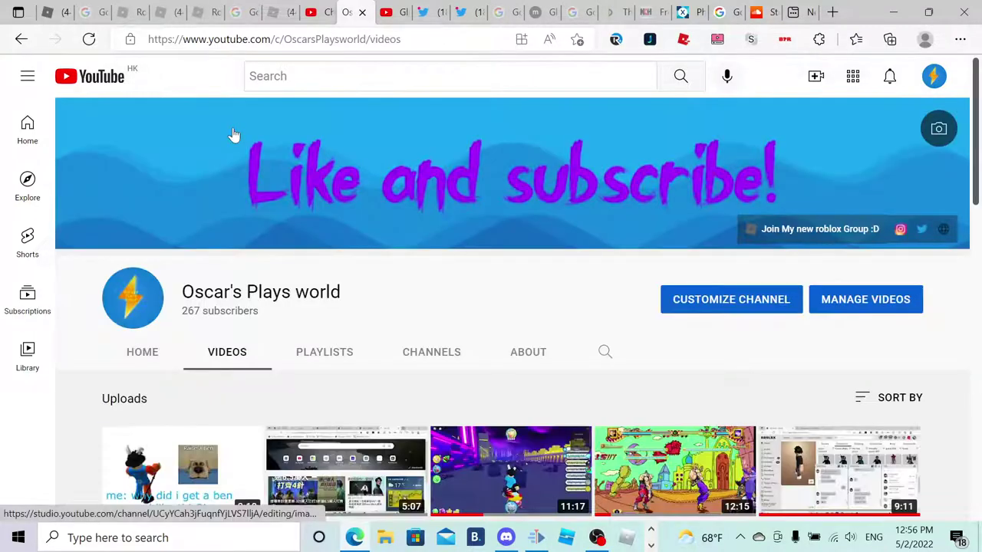
scroll(234, 135, "down", 5)
scroll(366, 256, "up", 4)
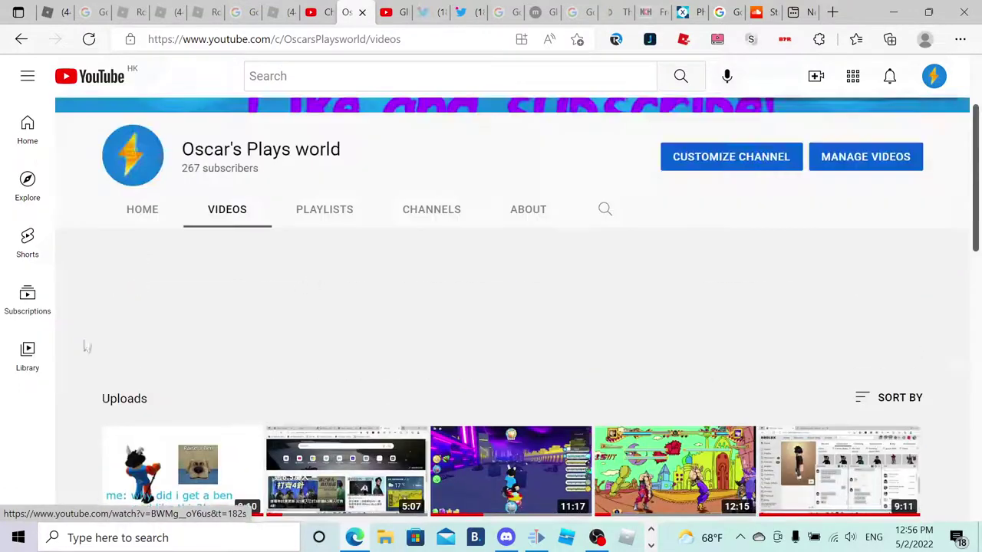
Sort the channel's public uploads by date added (oldest) and look over the earliest videos.
scroll(123, 349, "up", 2)
scroll(161, 349, "down", 4)
scroll(186, 299, "up", 1)
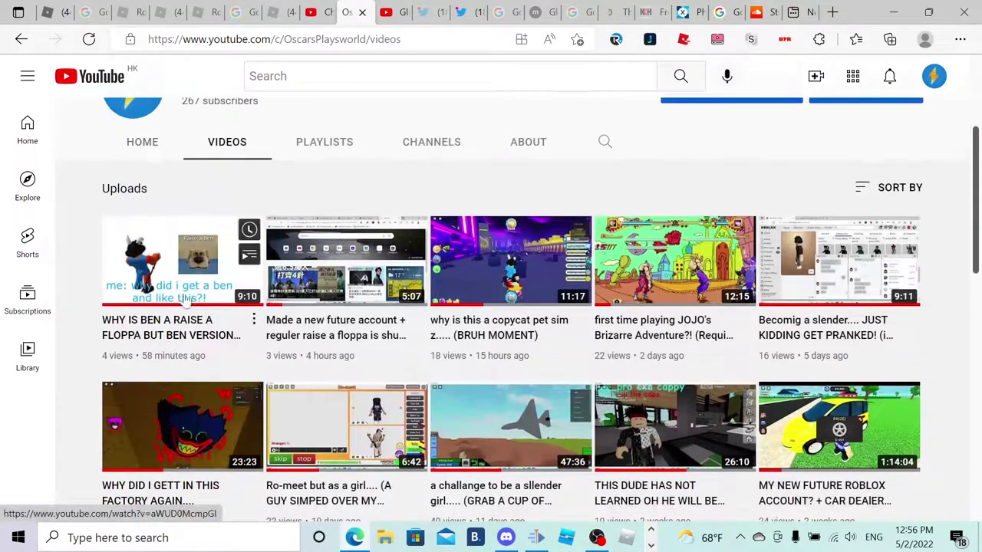
scroll(161, 197, "up", 1)
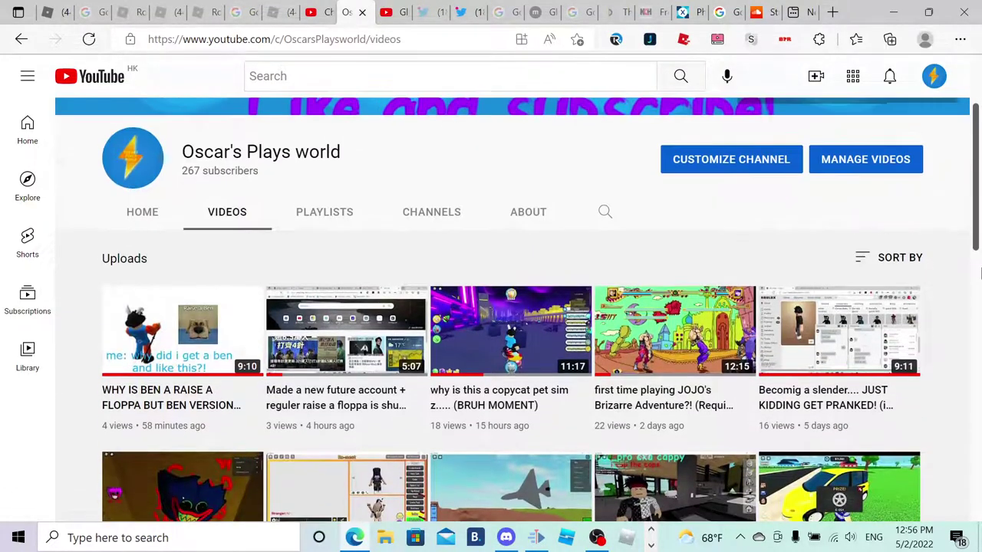
left_click(900, 261)
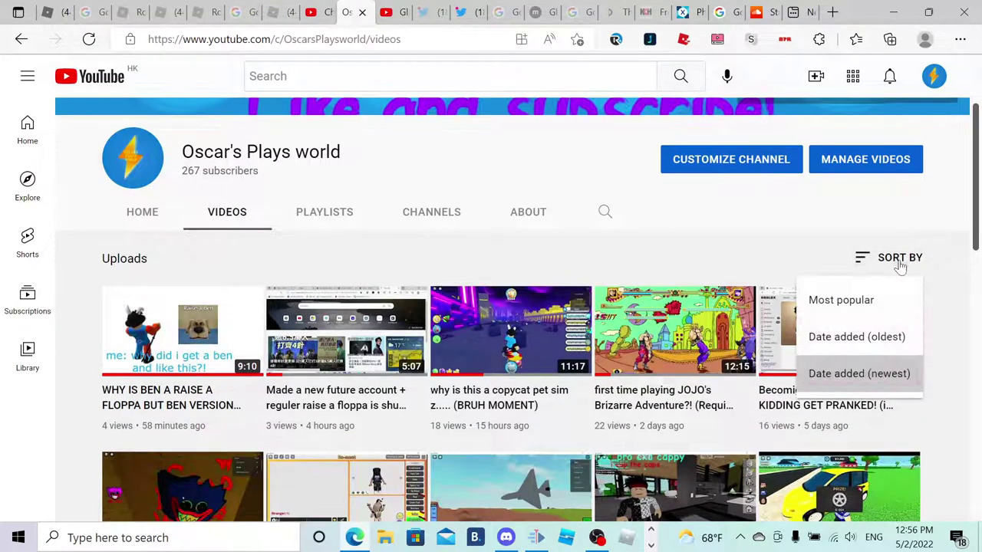
left_click(882, 335)
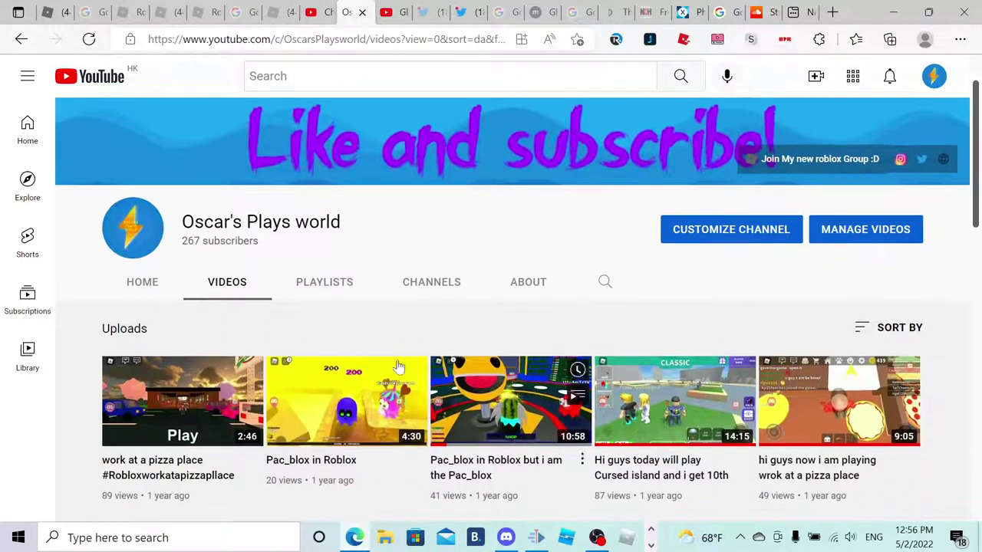
scroll(398, 367, "down", 1)
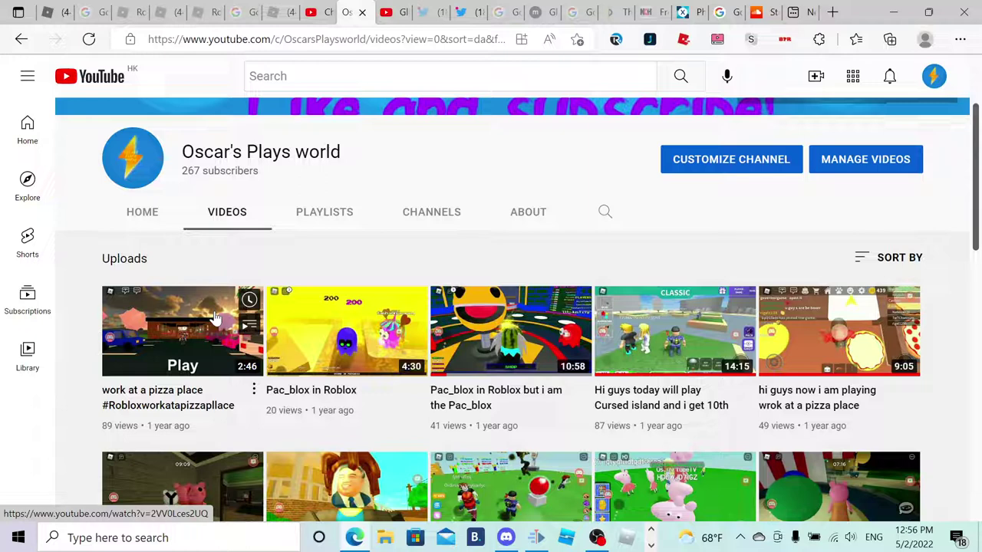
scroll(215, 319, "down", 2)
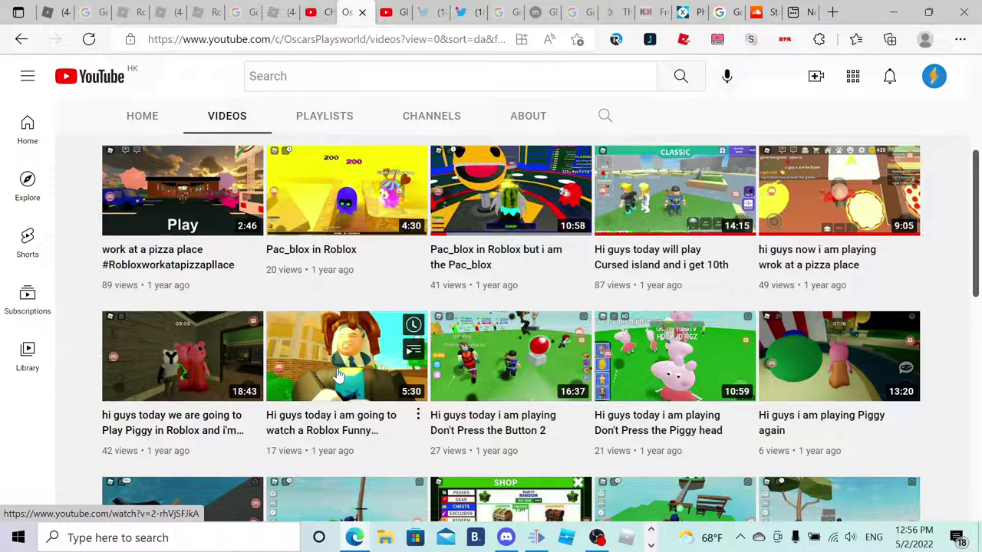
mouse_move(379, 192)
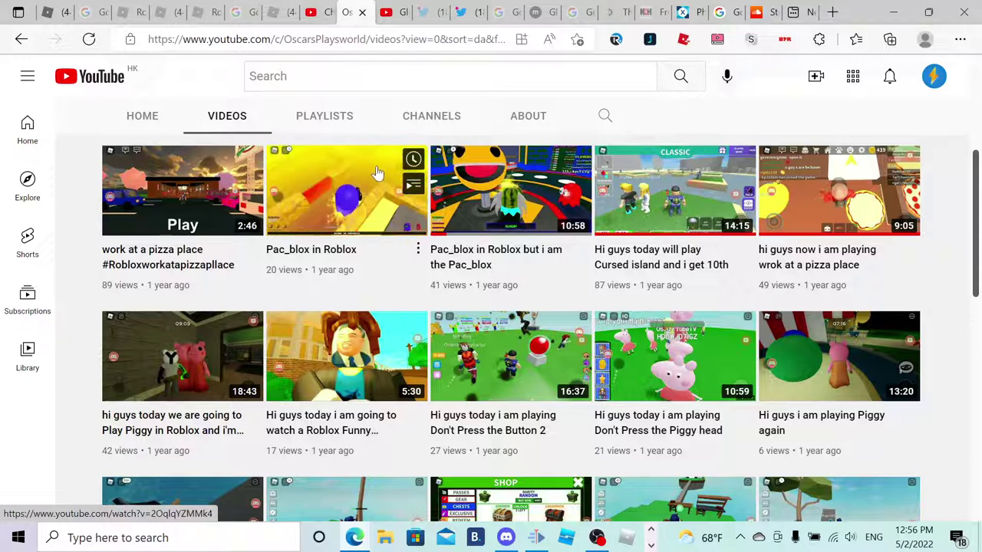